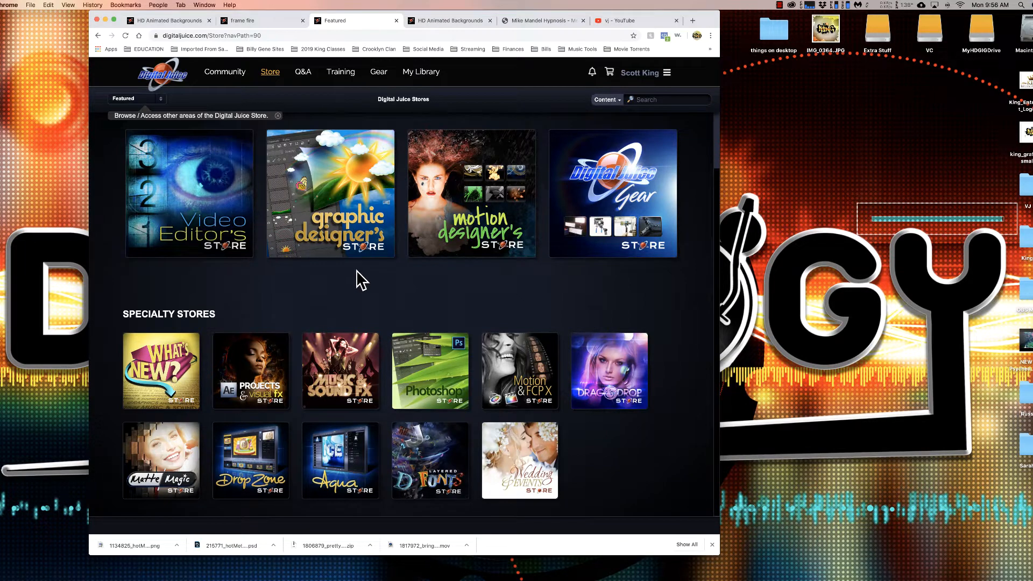
Step: Open page 5 of the HD animated backgrounds in the Video Editor's Store
{"action": "left_click", "coordinate": [178, 228]}
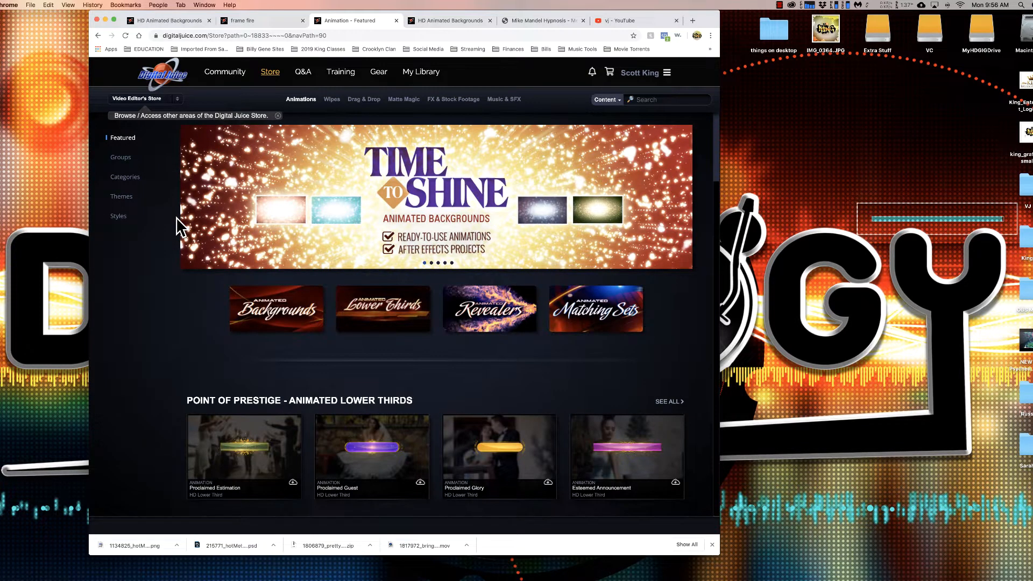
{"action": "left_click", "coordinate": [276, 309]}
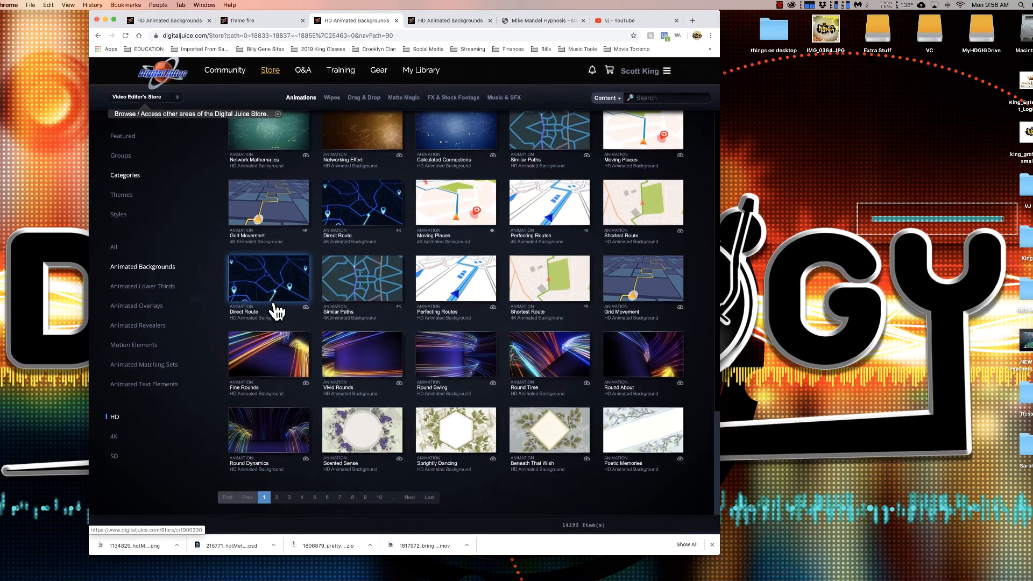
{"action": "left_click", "coordinate": [314, 500]}
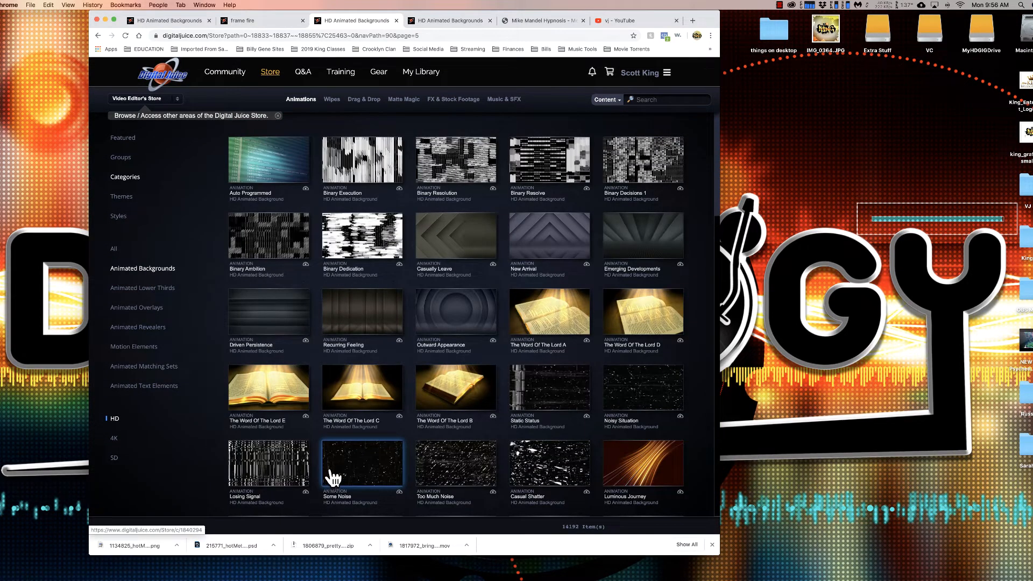
Step: Preview the Luminous Precision animated background and browse further through the backgrounds on the page
{"action": "scroll", "coordinate": [332, 476], "scroll_direction": "down", "scroll_amount": 5}
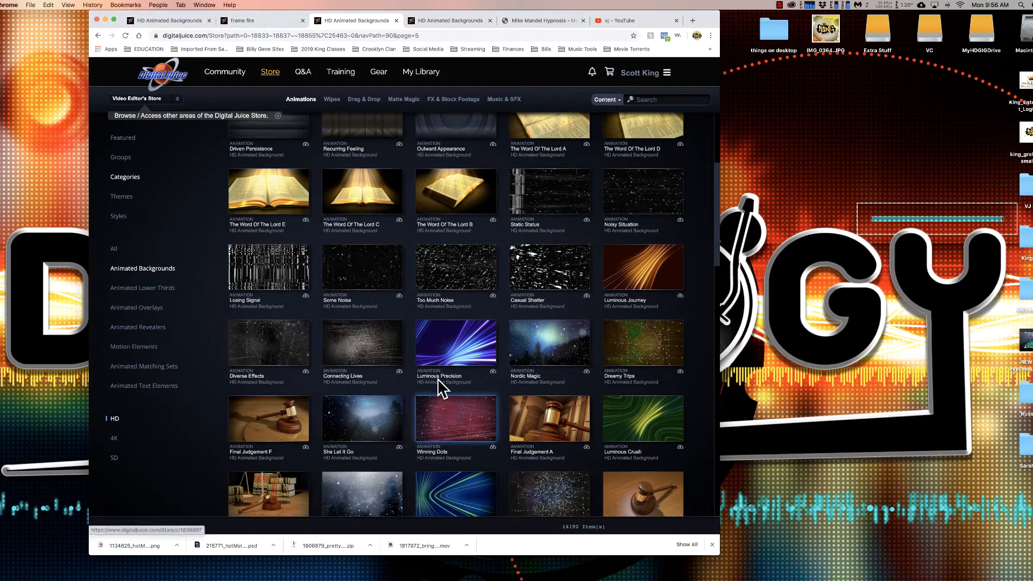
{"action": "left_click", "coordinate": [463, 361]}
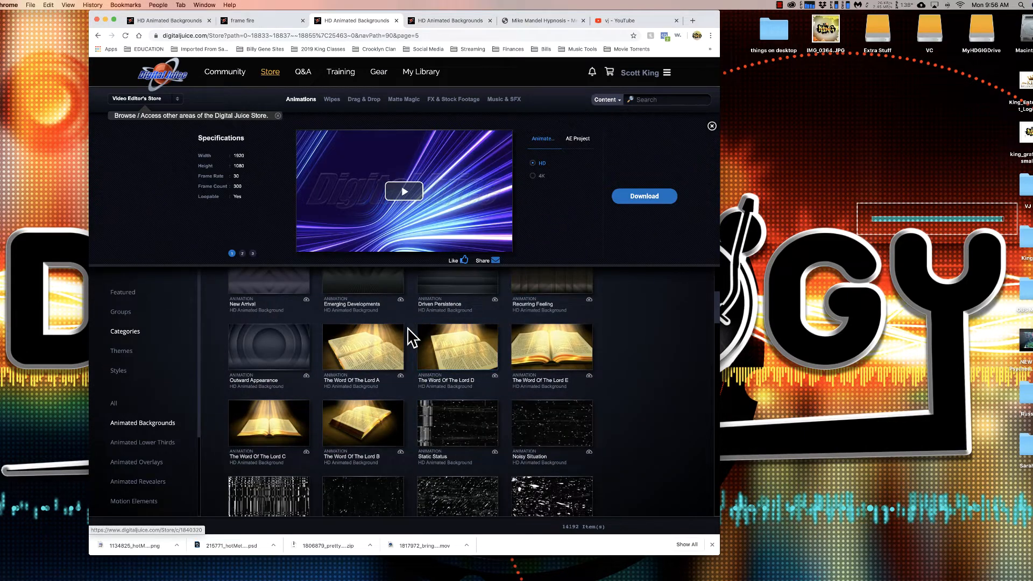
{"action": "left_click", "coordinate": [401, 194]}
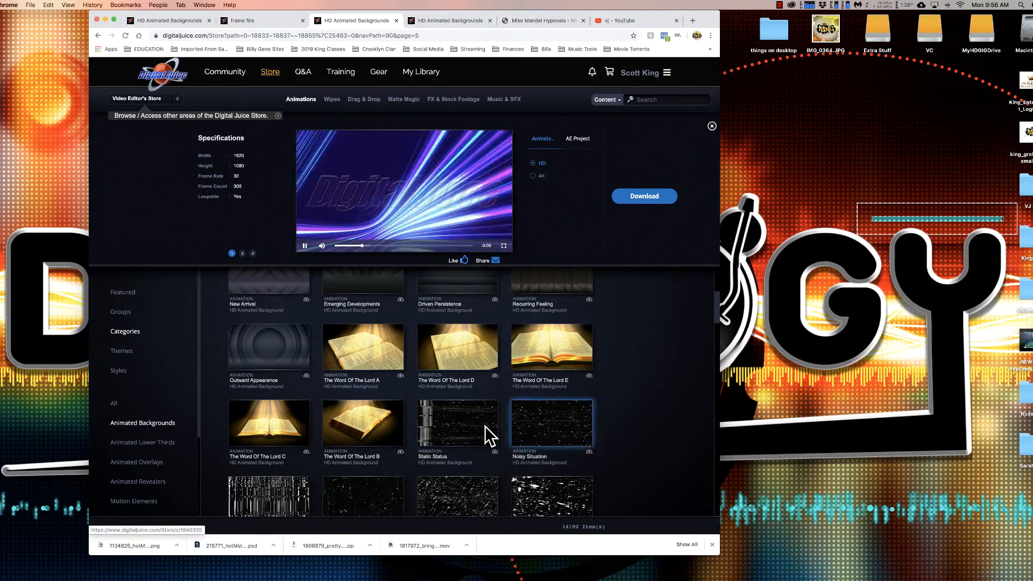
{"action": "scroll", "coordinate": [484, 438], "scroll_direction": "down", "scroll_amount": 10}
{"action": "scroll", "coordinate": [474, 446], "scroll_direction": "down", "scroll_amount": 2}
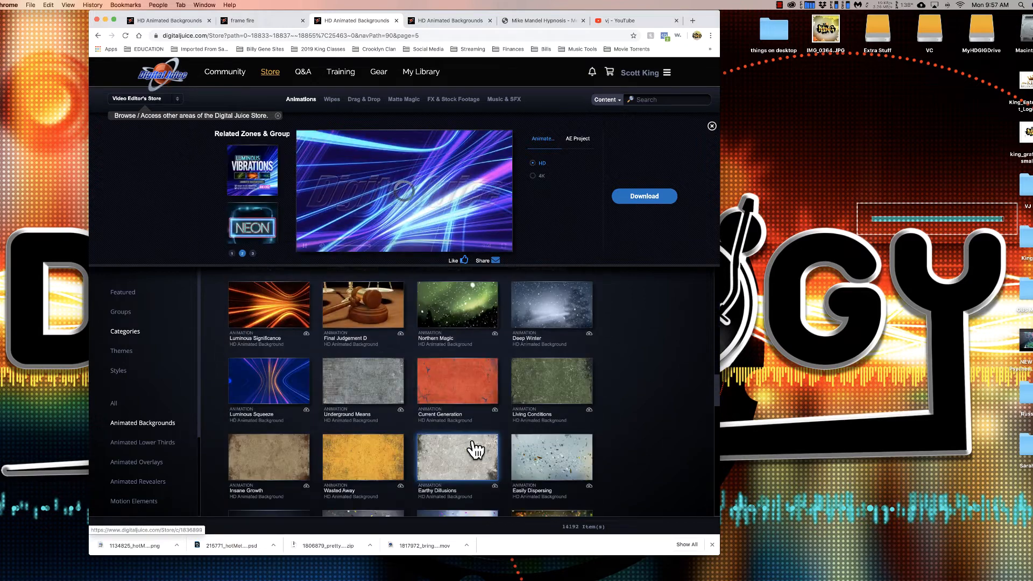
Step: Open the Luminous Significance animated background and download its HD animation as QuickTime Photo JPEG
{"action": "left_click", "coordinate": [306, 326]}
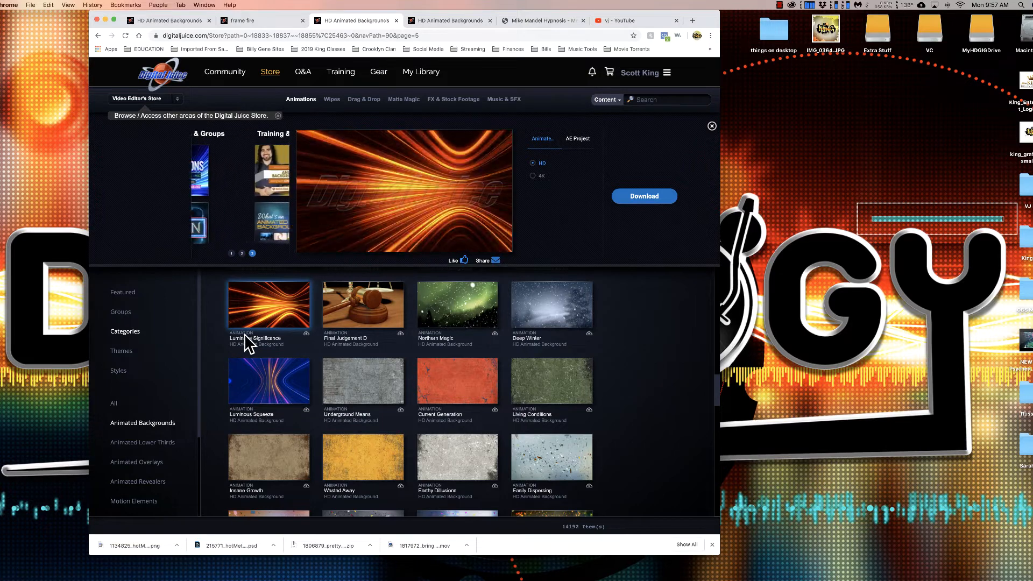
{"action": "left_click", "coordinate": [578, 141]}
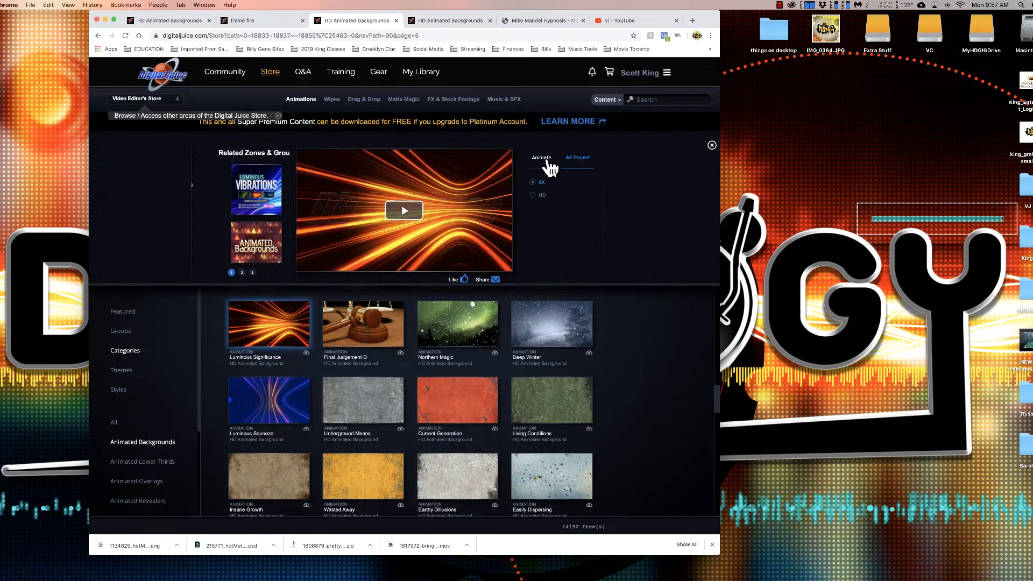
{"action": "left_click", "coordinate": [543, 158]}
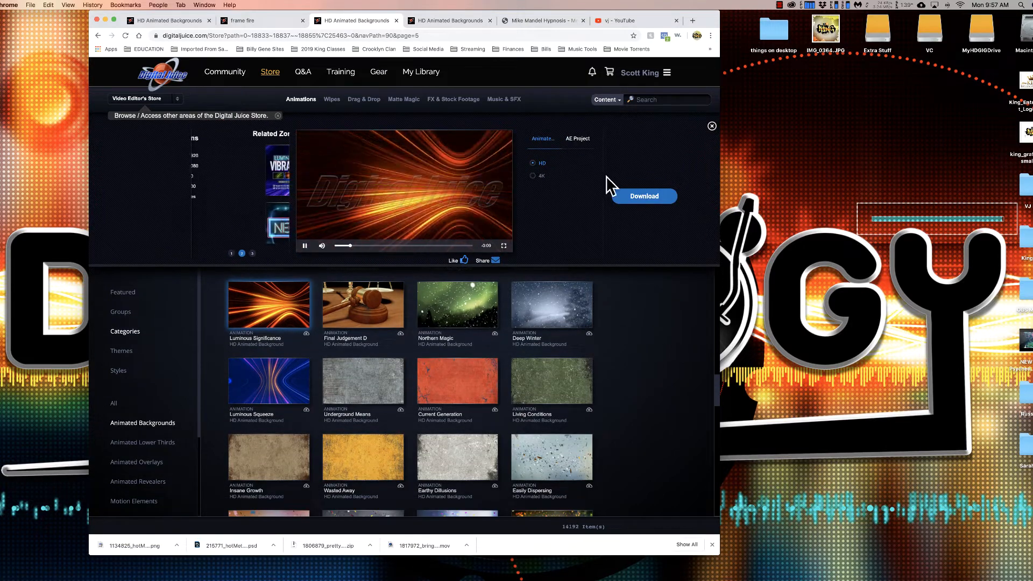
{"action": "left_click", "coordinate": [641, 196]}
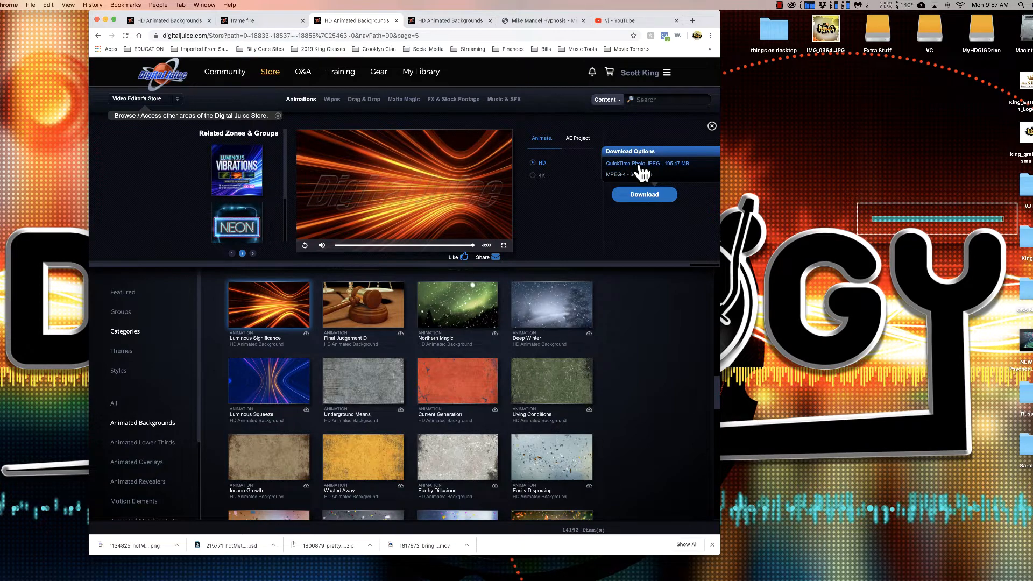
{"action": "left_click", "coordinate": [620, 193]}
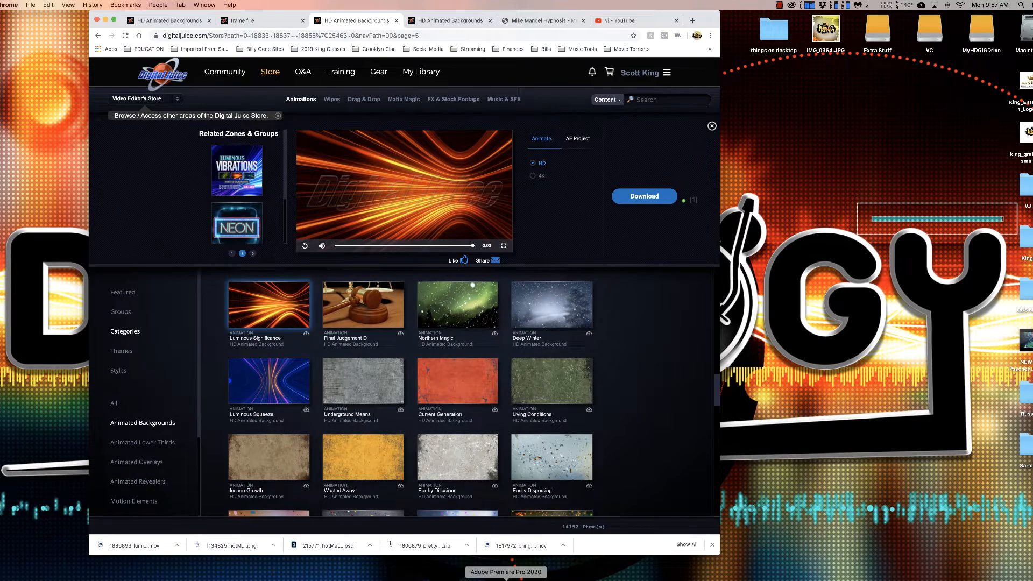
Step: Switch to Premiere Pro and add the downloaded 1836893_luminousSignificance_HD_BG.mov after the last clip, on the same track as the other background clips
{"action": "left_click", "coordinate": [506, 578]}
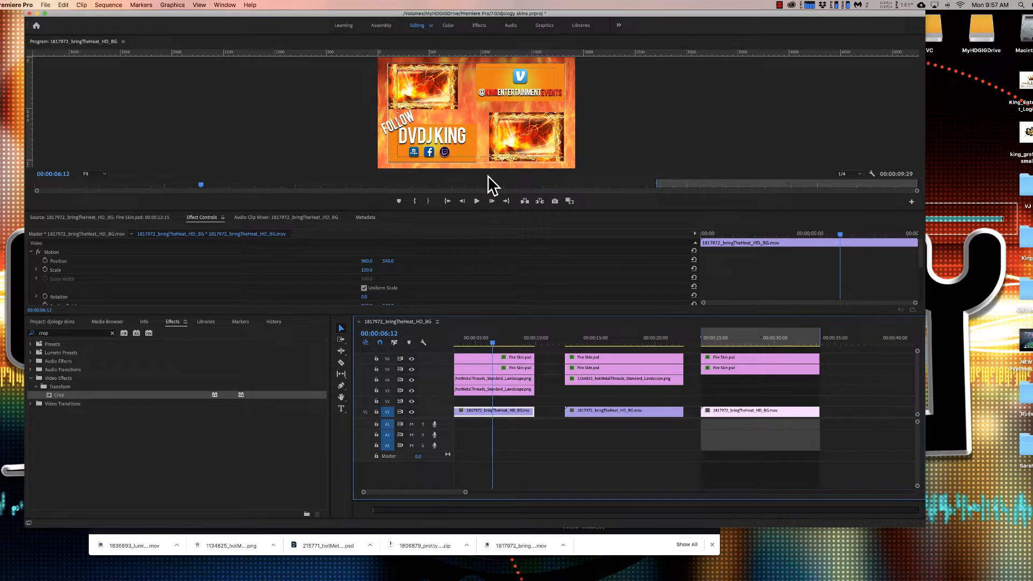
{"action": "left_click", "coordinate": [837, 342]}
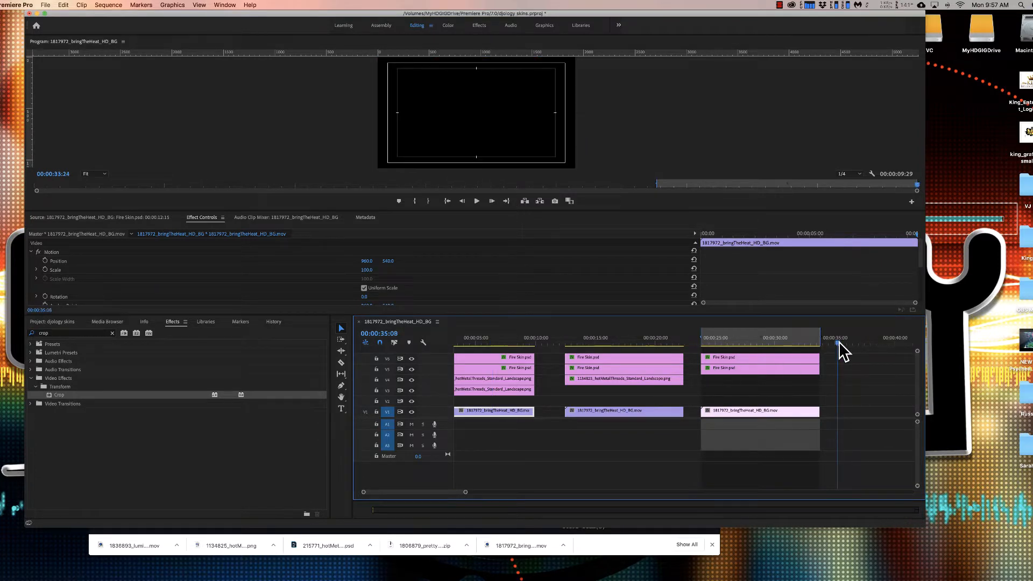
{"action": "key", "text": "minus"}
{"action": "key", "text": "minus"}
{"action": "key", "text": "equal"}
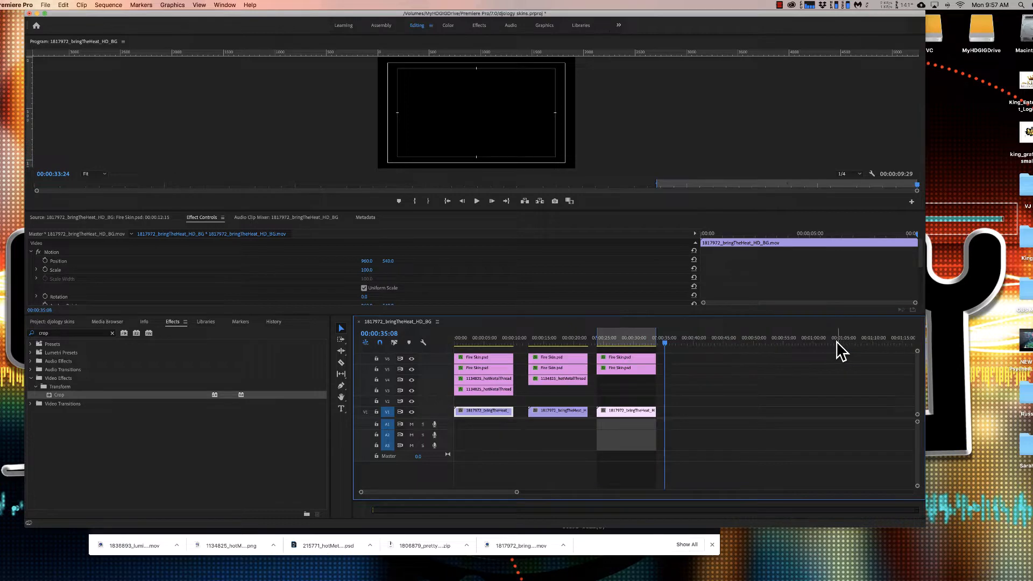
{"action": "left_click", "coordinate": [857, 568]}
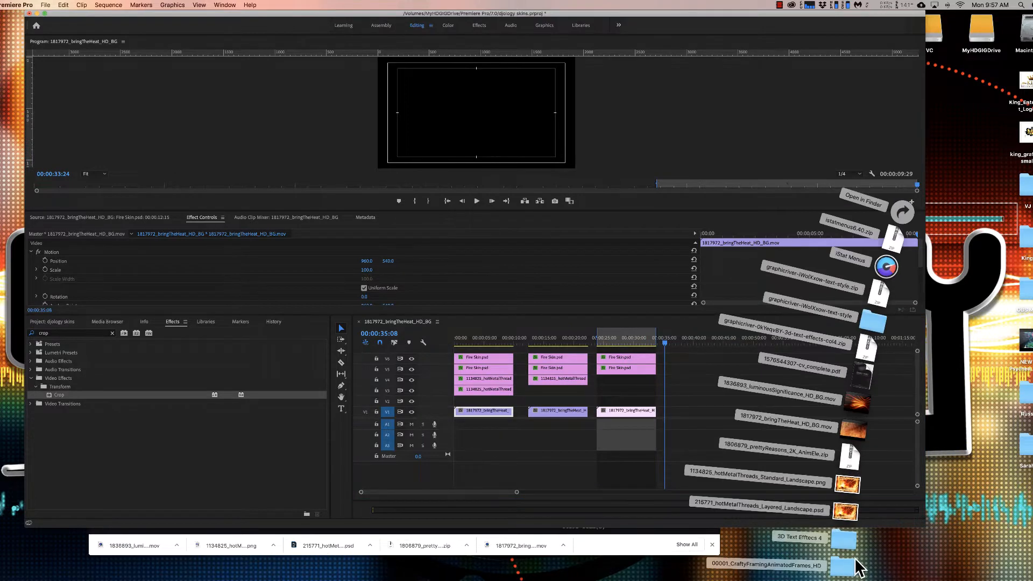
{"action": "left_click_drag", "start_coordinate": [858, 412], "coordinate": [704, 338]}
{"action": "left_click", "coordinate": [704, 339]}
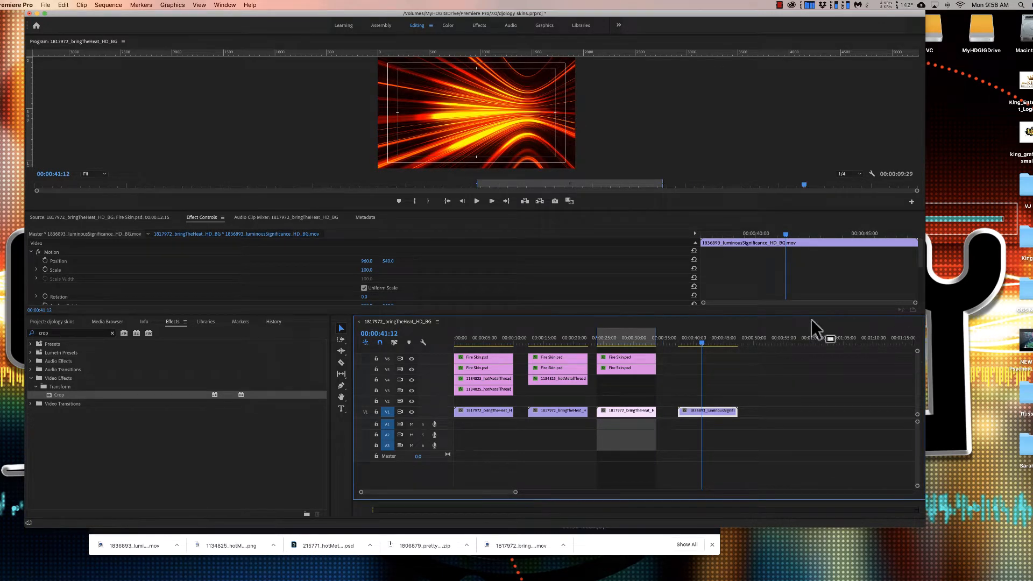
Step: Check the frame size and timebase in the sequence settings, and display the project's media list
{"action": "left_click", "coordinate": [108, 5]}
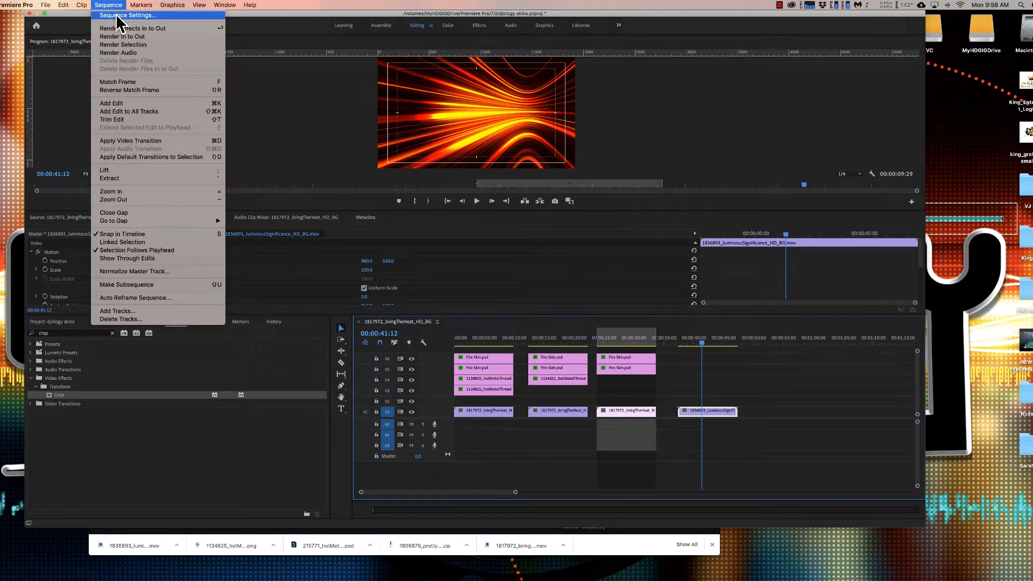
{"action": "left_click", "coordinate": [124, 16]}
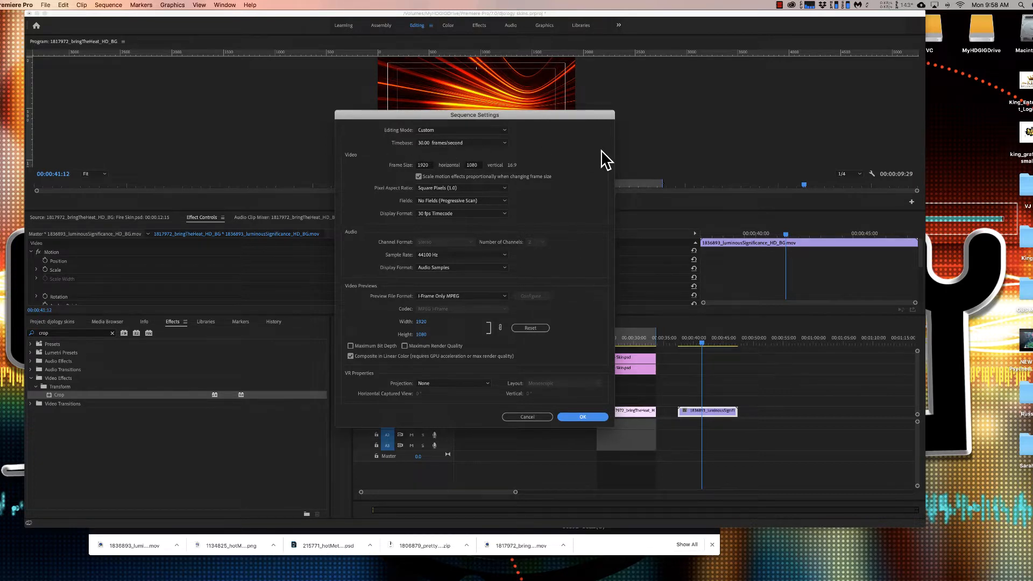
{"action": "left_click", "coordinate": [549, 417]}
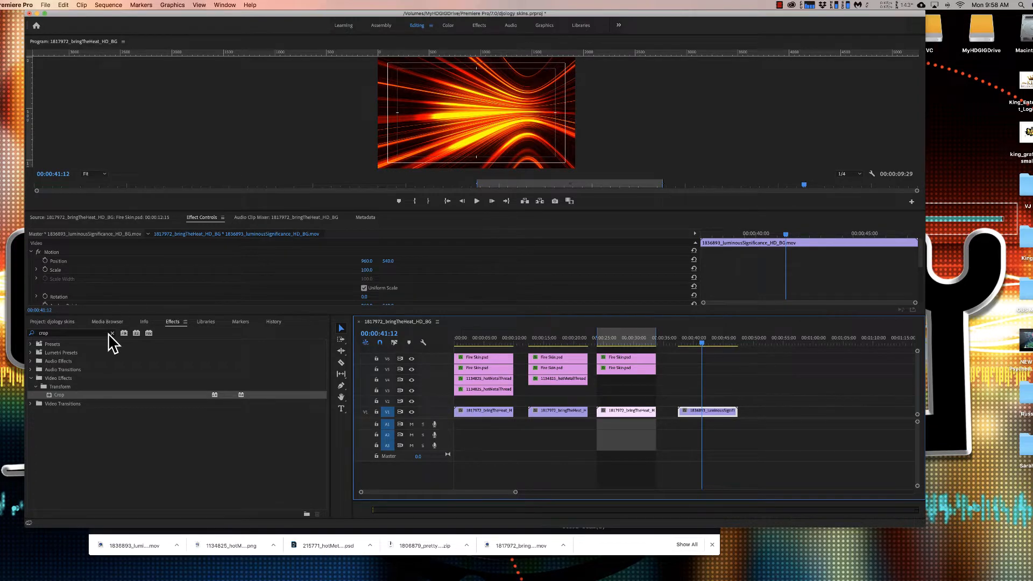
{"action": "left_click", "coordinate": [61, 322]}
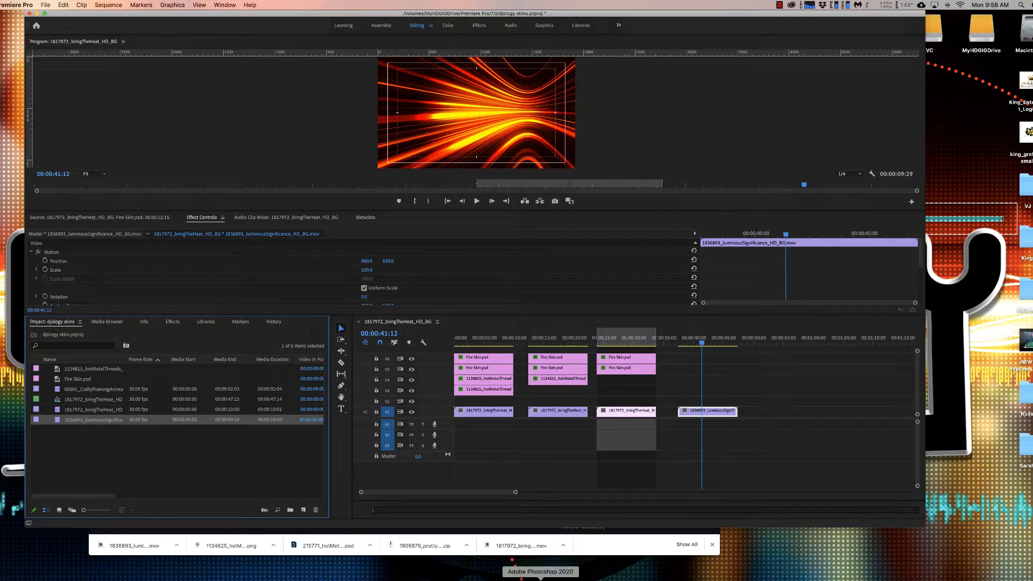
Step: Switch to Photoshop to view Fire Skin.psd, and return to Premiere Pro to scrub through the Luminous Significance clip
{"action": "left_click", "coordinate": [541, 578]}
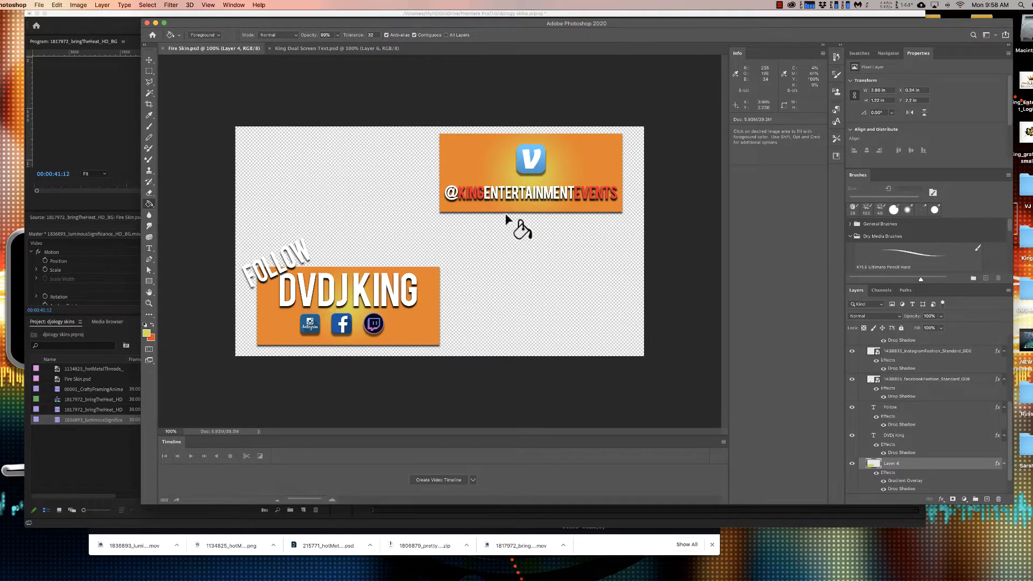
{"action": "left_click", "coordinate": [39, 5]}
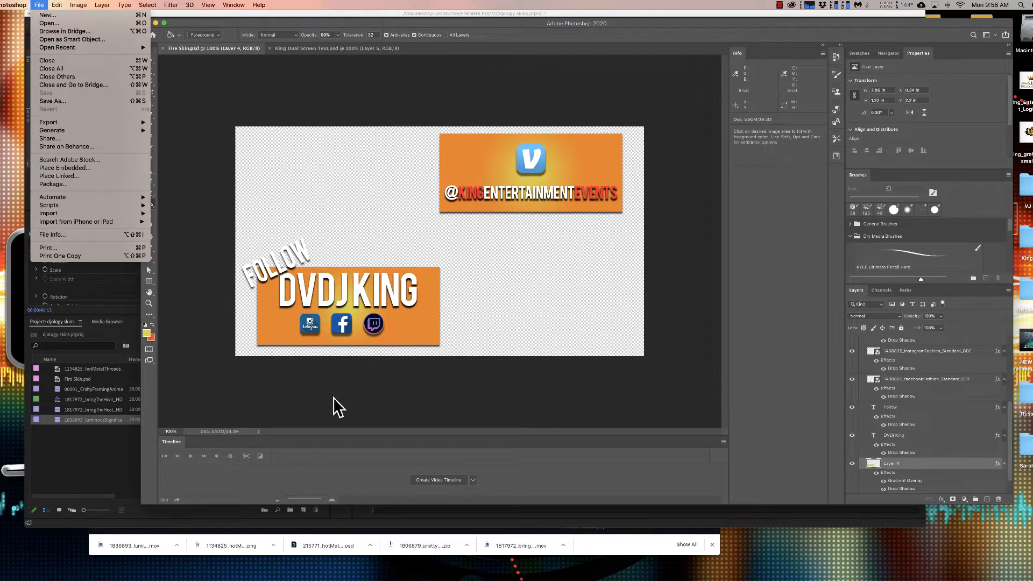
{"action": "left_click", "coordinate": [68, 467]}
{"action": "mouse_move", "coordinate": [719, 343]}
{"action": "left_mouse_down"}
{"action": "mouse_move", "coordinate": [689, 342]}
{"action": "mouse_move", "coordinate": [718, 338]}
{"action": "left_mouse_up"}
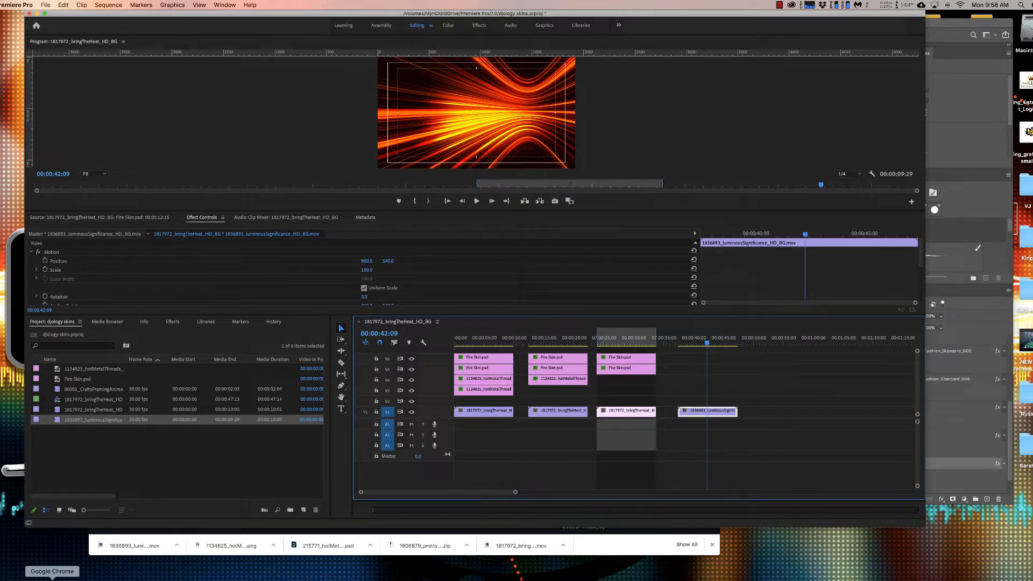
Step: Switch to Chrome and preview the Fiery Portals D animated background from the "frame fire" search results
{"action": "left_click", "coordinate": [52, 580]}
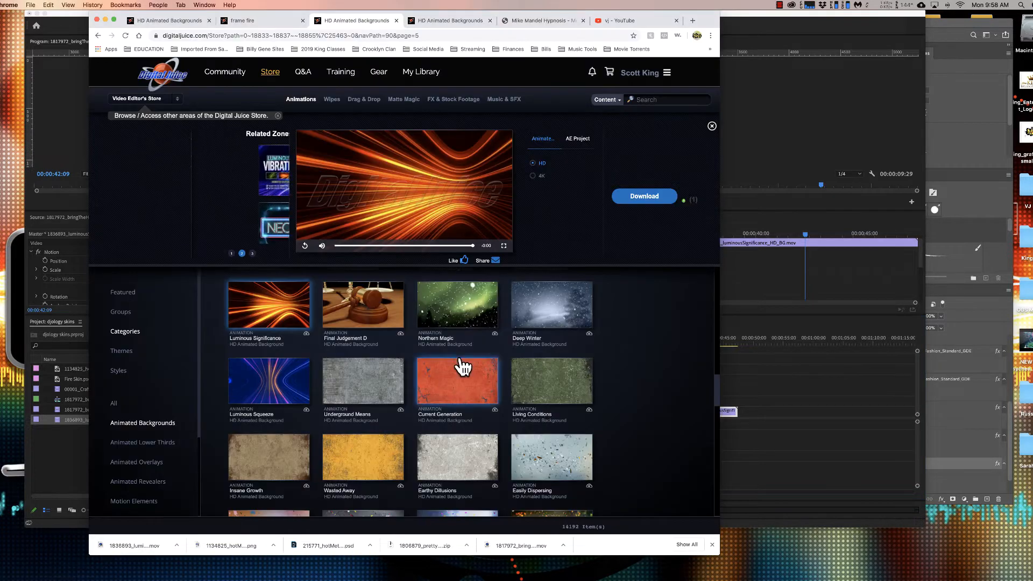
{"action": "left_click", "coordinate": [272, 21]}
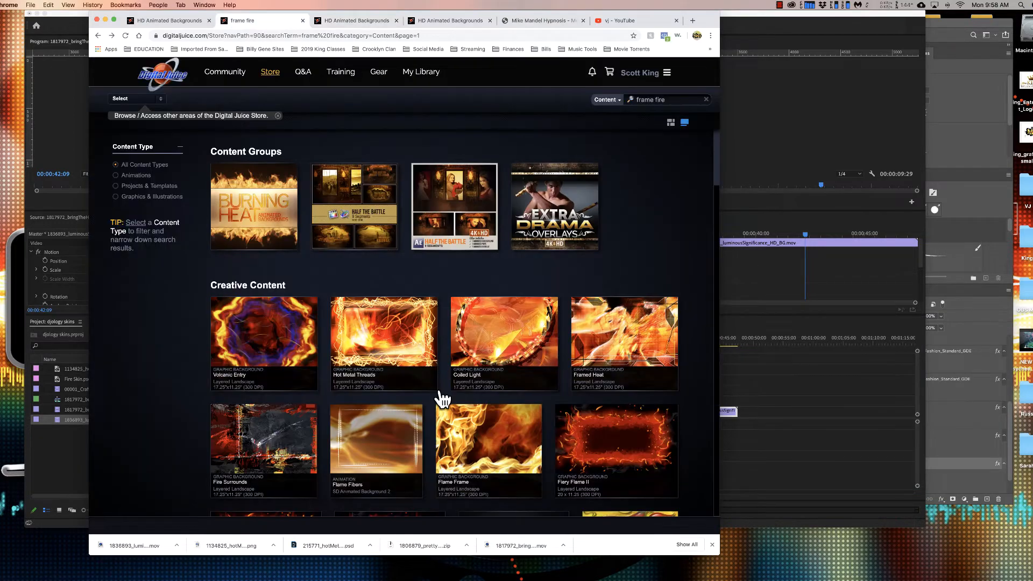
{"action": "scroll", "coordinate": [407, 368], "scroll_direction": "down", "scroll_amount": 3}
{"action": "scroll", "coordinate": [408, 368], "scroll_direction": "down", "scroll_amount": 6}
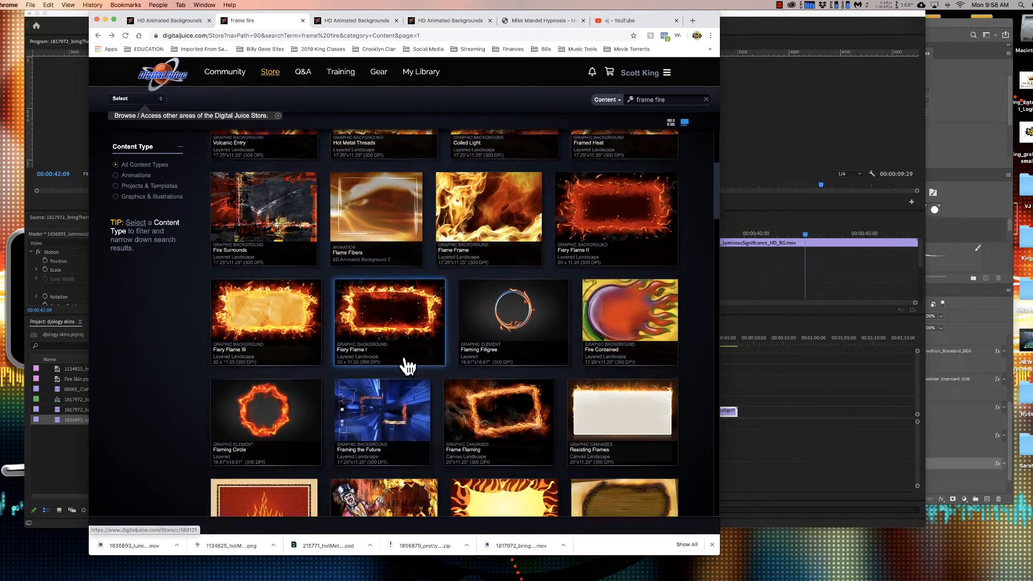
{"action": "scroll", "coordinate": [407, 367], "scroll_direction": "down", "scroll_amount": 8}
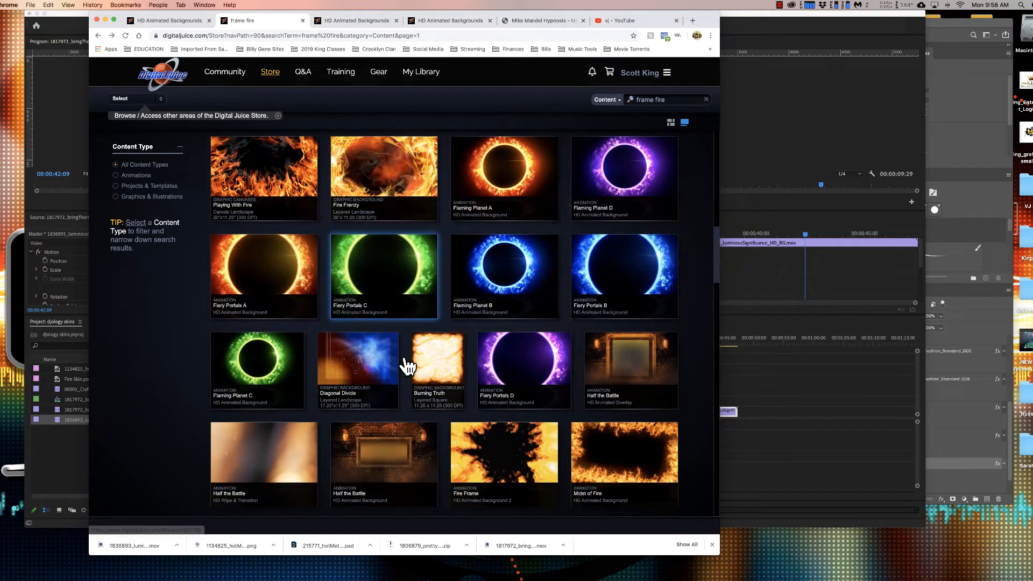
{"action": "left_click", "coordinate": [518, 358]}
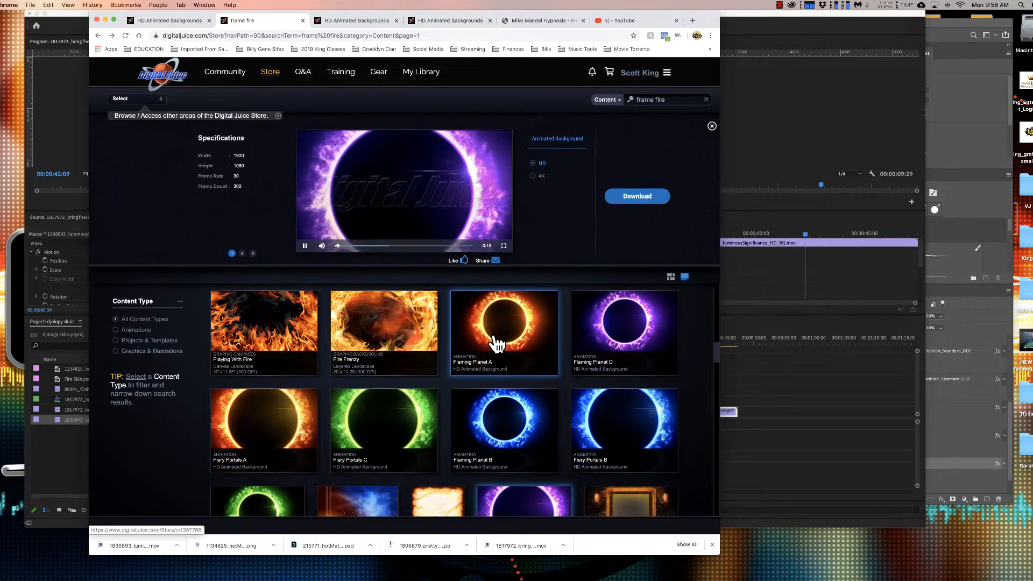
Step: Preview the orange Flaming Planet A animated background from the "frame fire" results
{"action": "scroll", "coordinate": [493, 341], "scroll_direction": "down", "scroll_amount": 3}
{"action": "scroll", "coordinate": [496, 344], "scroll_direction": "up", "scroll_amount": 3}
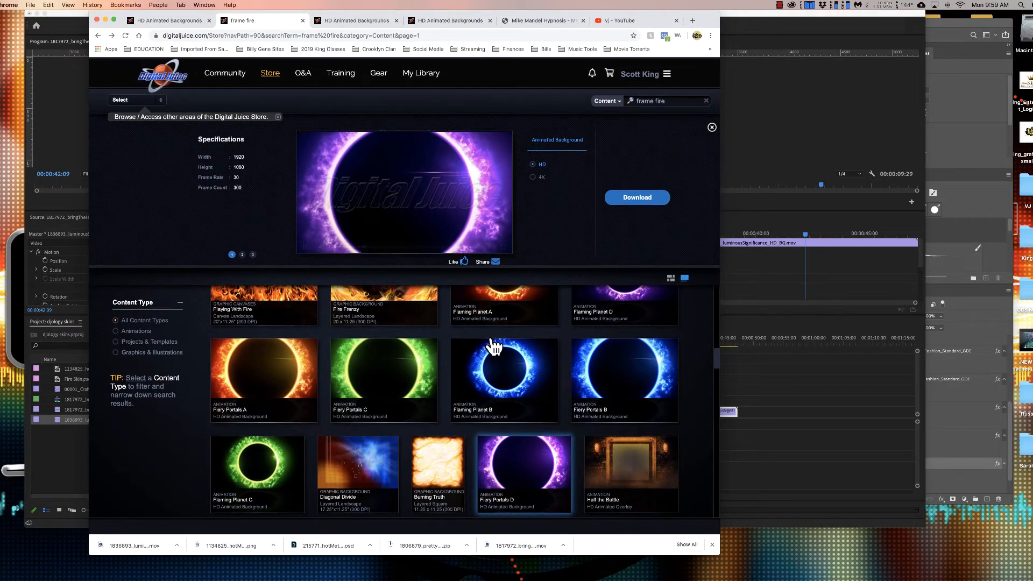
{"action": "scroll", "coordinate": [484, 343], "scroll_direction": "up", "scroll_amount": 3}
{"action": "left_click", "coordinate": [535, 397]}
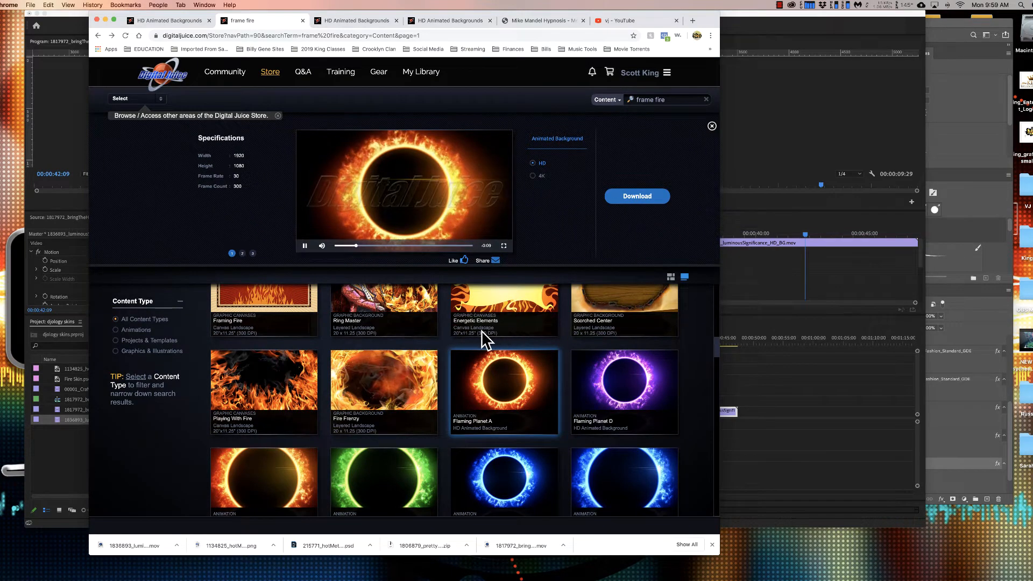
{"action": "scroll", "coordinate": [482, 333], "scroll_direction": "down", "scroll_amount": 3}
{"action": "scroll", "coordinate": [471, 331], "scroll_direction": "up", "scroll_amount": 3}
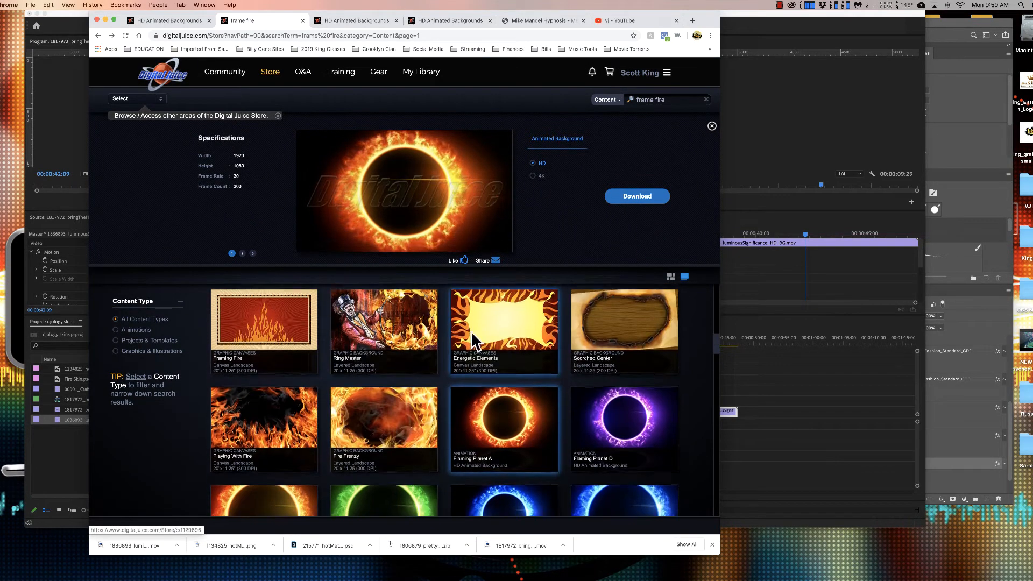
Step: Preview the Fire Frame HD Animated Background 2 and look through further fire frame results
{"action": "scroll", "coordinate": [471, 331], "scroll_direction": "down", "scroll_amount": 5}
{"action": "scroll", "coordinate": [472, 336], "scroll_direction": "down", "scroll_amount": 3}
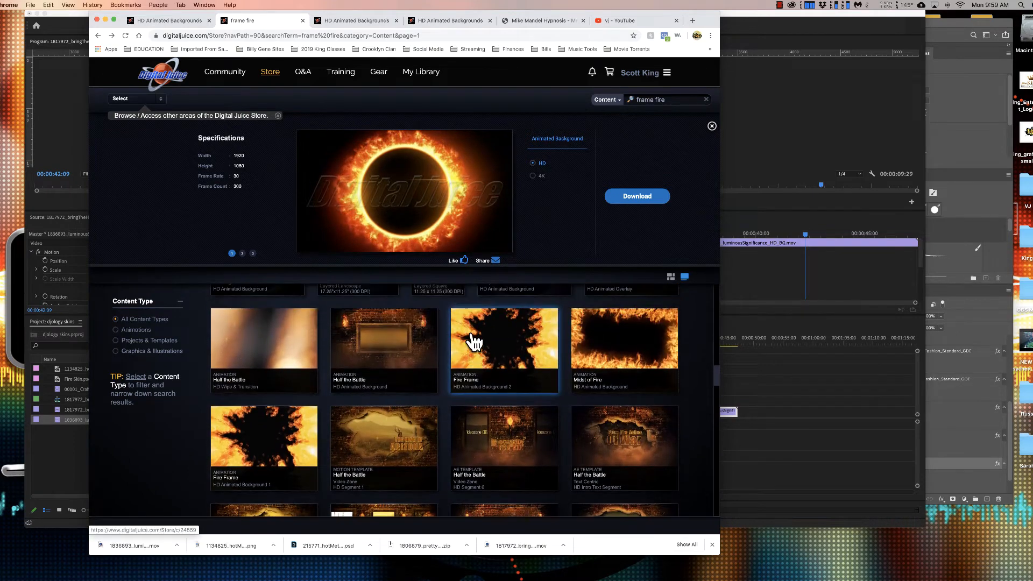
{"action": "left_click", "coordinate": [473, 340]}
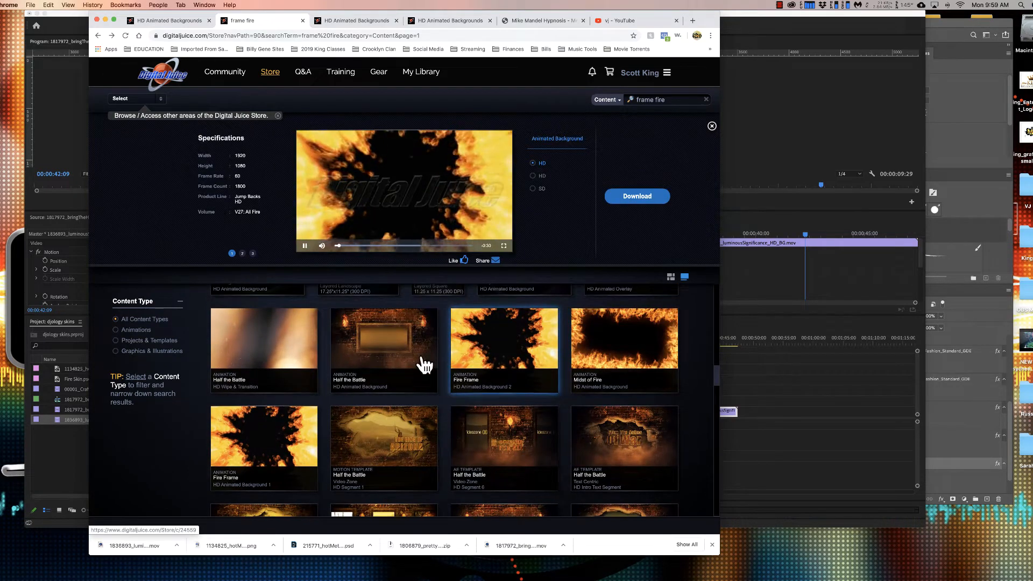
{"action": "scroll", "coordinate": [421, 362], "scroll_direction": "down", "scroll_amount": 5}
{"action": "scroll", "coordinate": [424, 366], "scroll_direction": "down", "scroll_amount": 10}
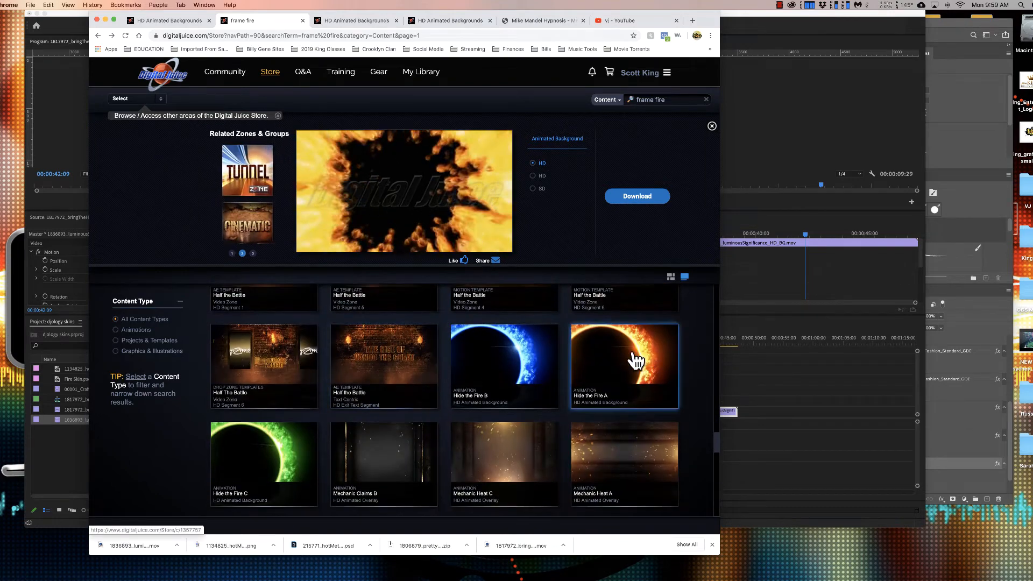
Step: Download the orange Hide the Fire A animated background in HD as QuickTime Photo JPEG
{"action": "left_click", "coordinate": [602, 359]}
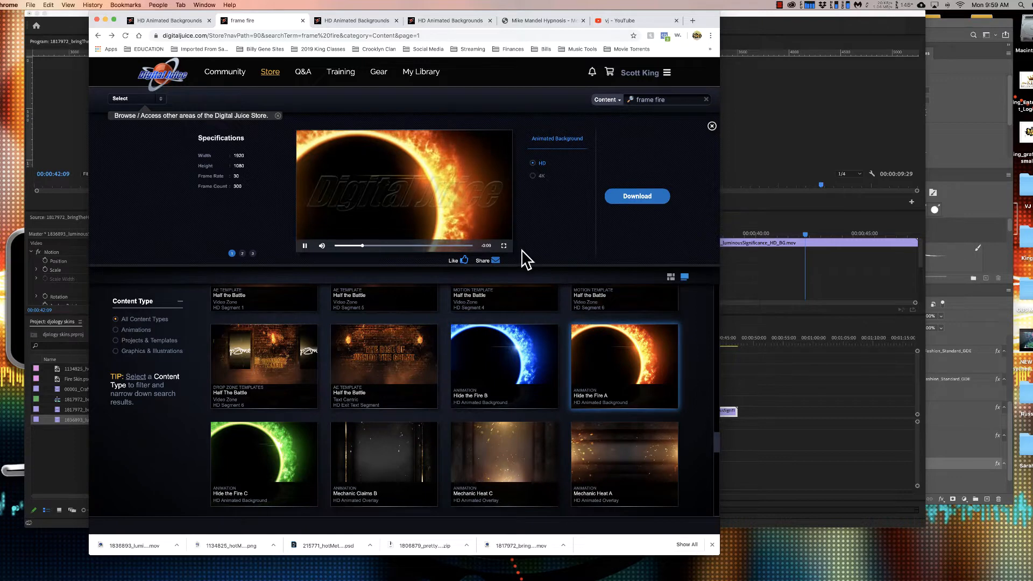
{"action": "left_click", "coordinate": [640, 199]}
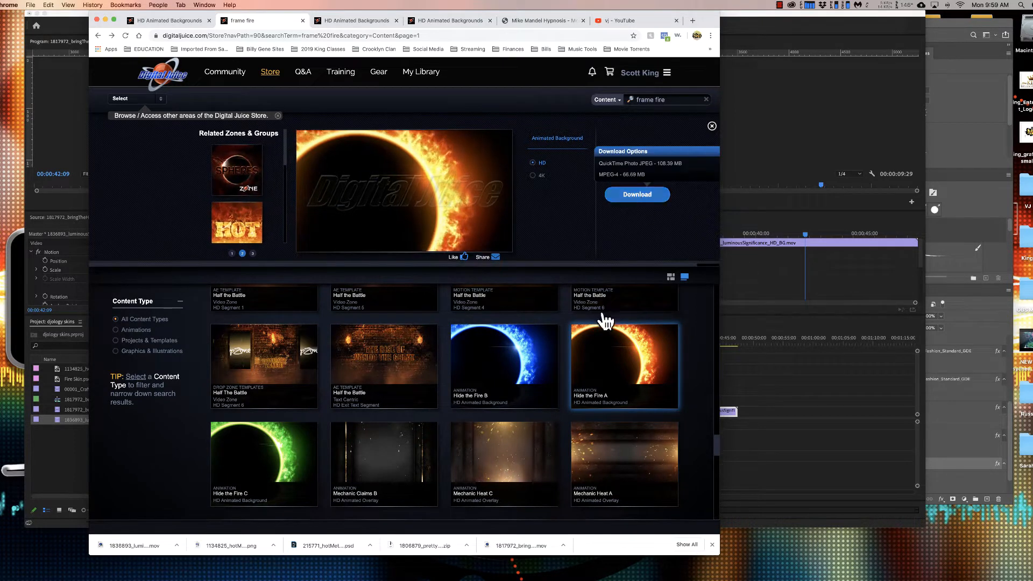
{"action": "left_click", "coordinate": [634, 164]}
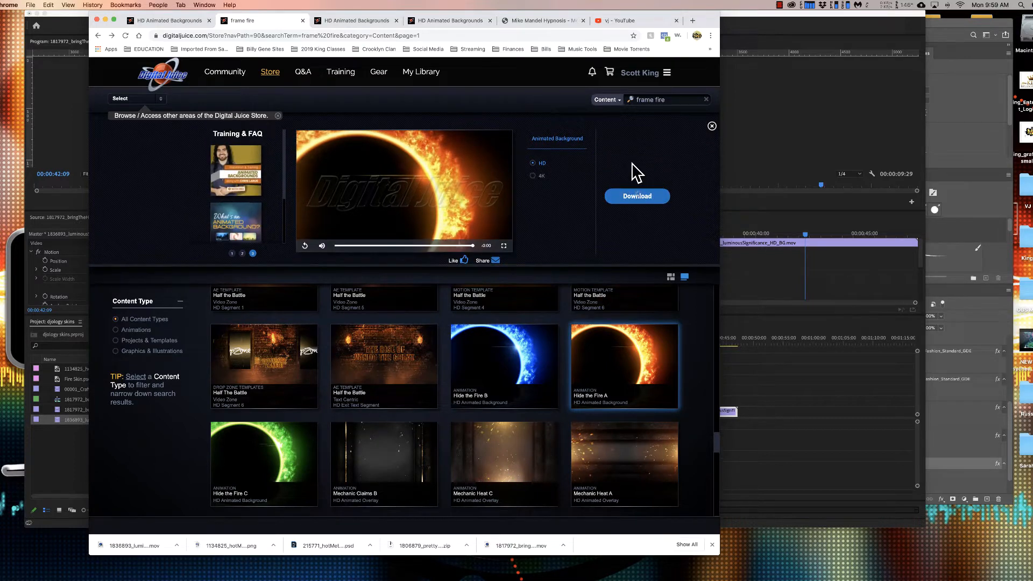
Step: Switch to Premiere Pro and compare the three fire skin layouts along the timeline by moving the playhead between them
{"action": "left_click", "coordinate": [796, 157]}
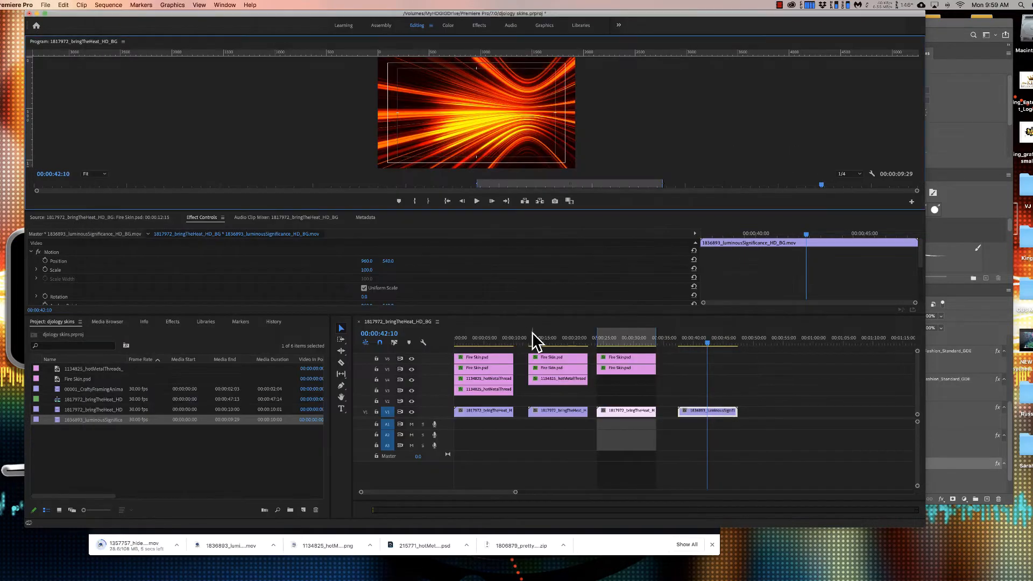
{"action": "left_click_drag", "start_coordinate": [532, 338], "coordinate": [545, 338]}
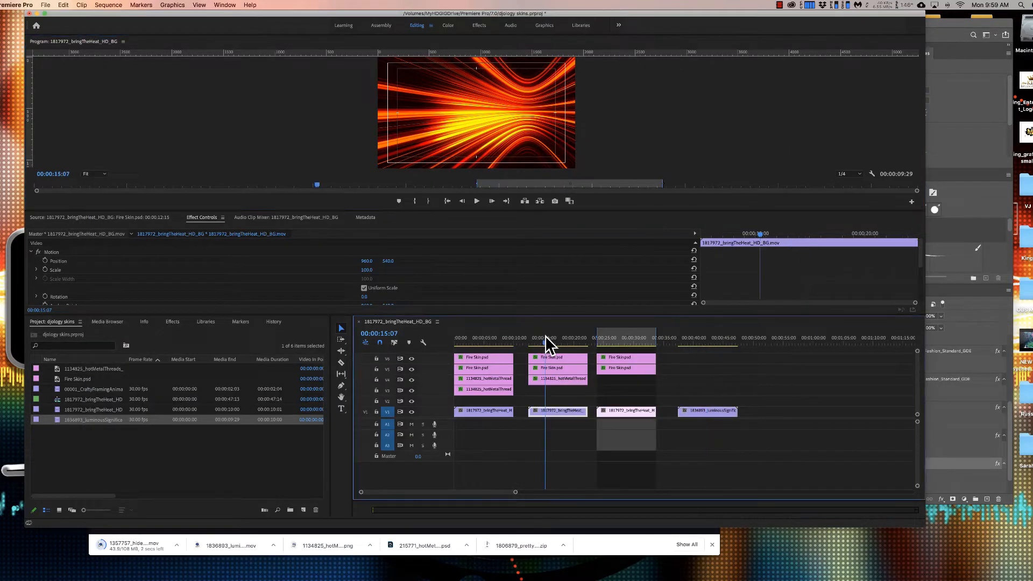
{"action": "left_click", "coordinate": [476, 334]}
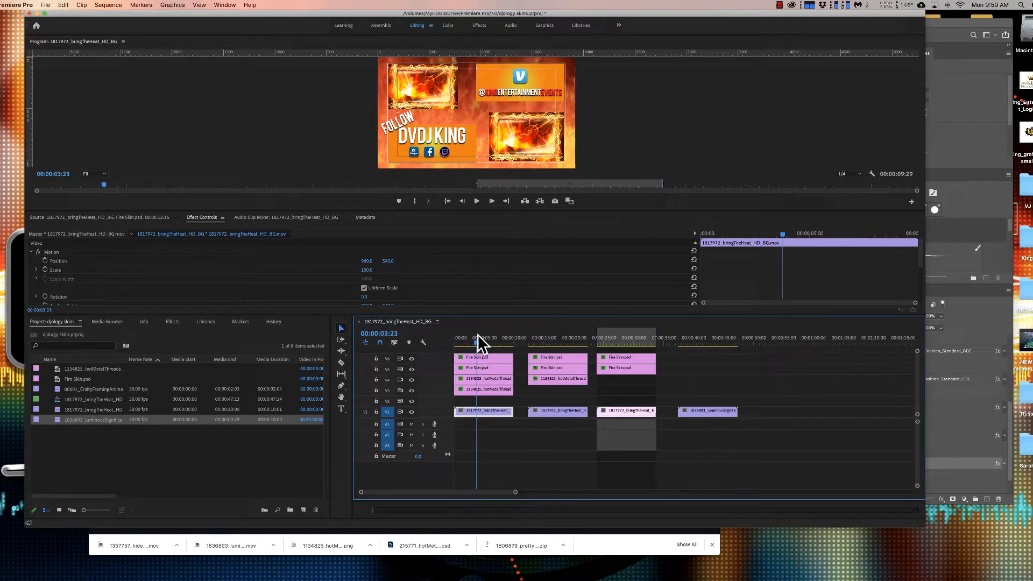
{"action": "left_click", "coordinate": [557, 337]}
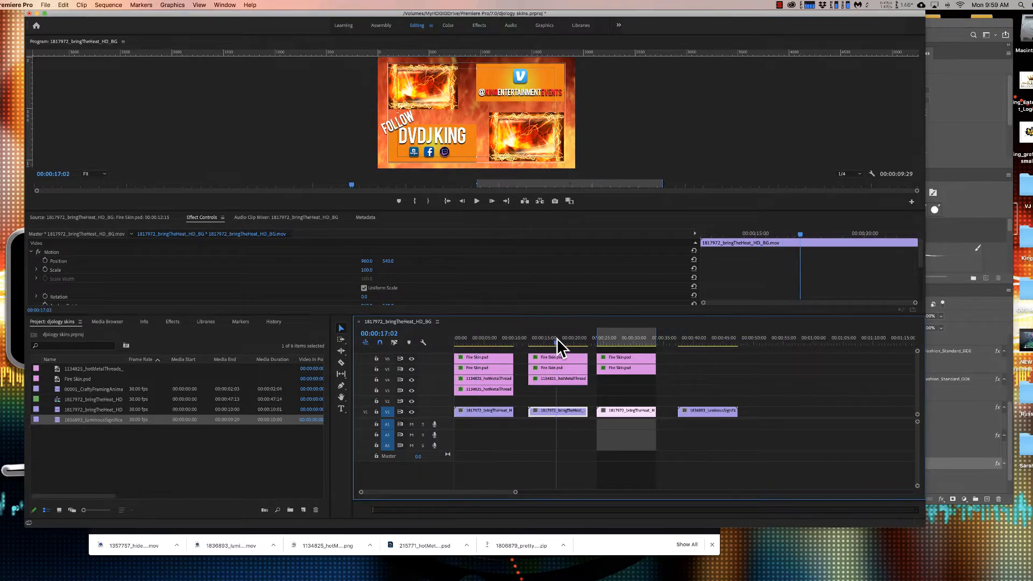
{"action": "left_click", "coordinate": [480, 336]}
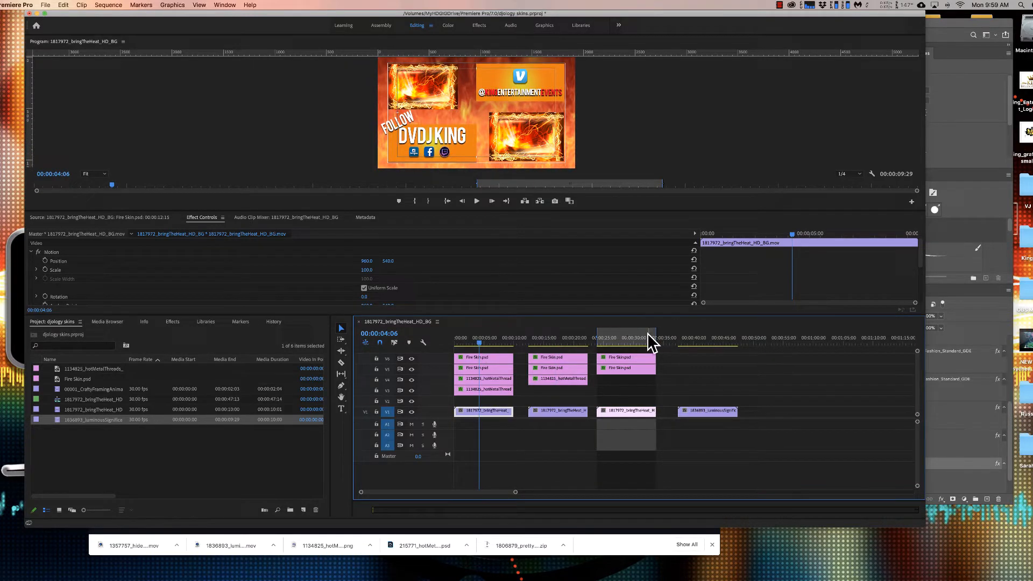
{"action": "left_click", "coordinate": [550, 338]}
{"action": "left_click", "coordinate": [619, 337]}
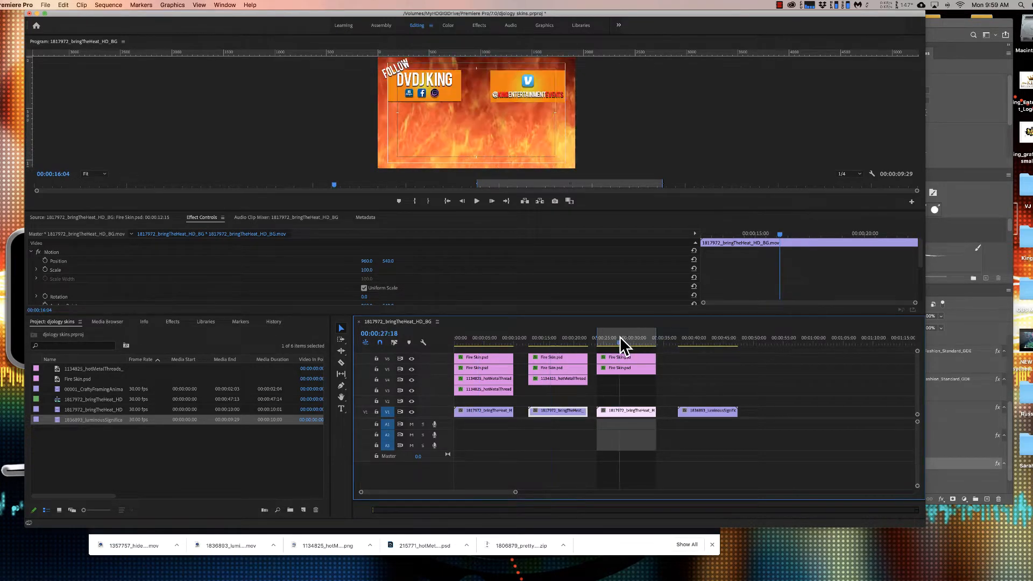
{"action": "left_click", "coordinate": [550, 337]}
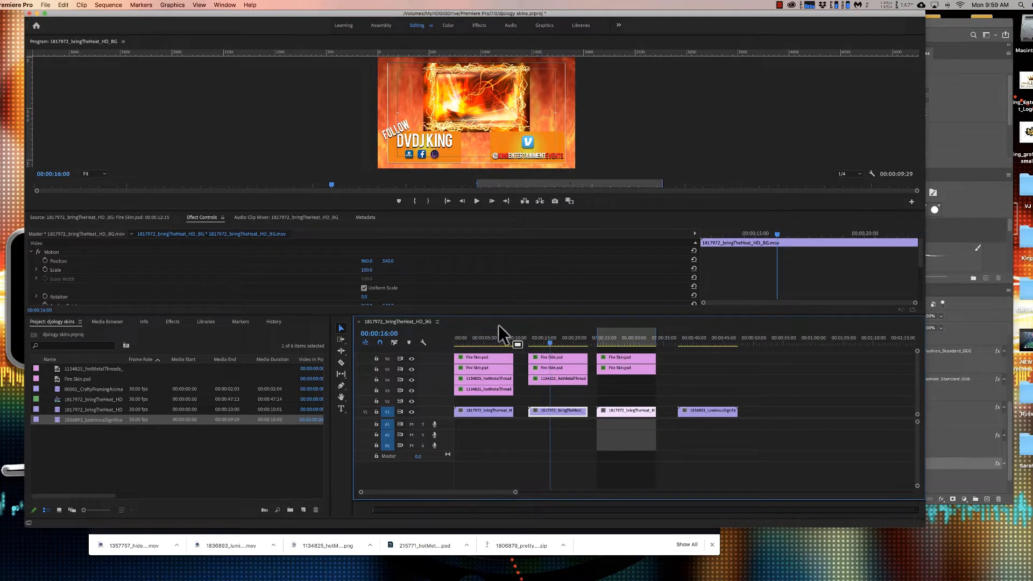
{"action": "left_click", "coordinate": [485, 338]}
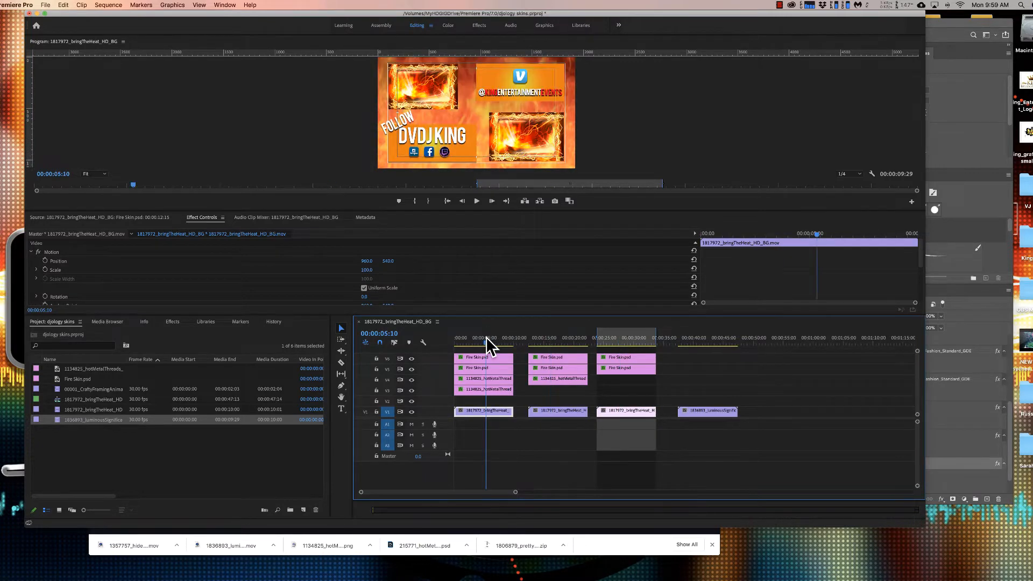
Step: Switch to Photoshop and create a new 1920 x 1080 pixel document at 300 pixels/inch with transparent background contents
{"action": "left_click", "coordinate": [949, 25]}
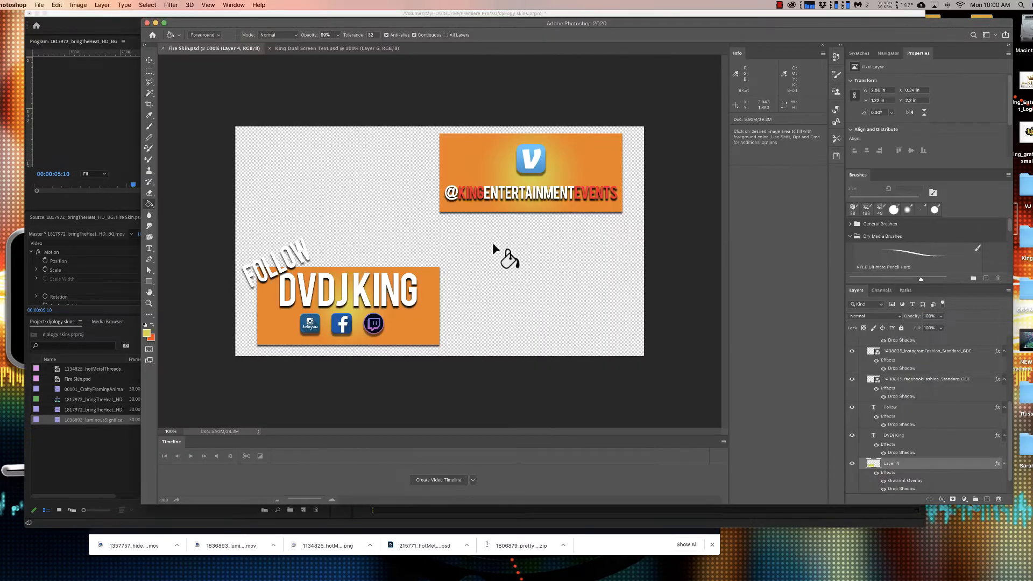
{"action": "left_click", "coordinate": [40, 5]}
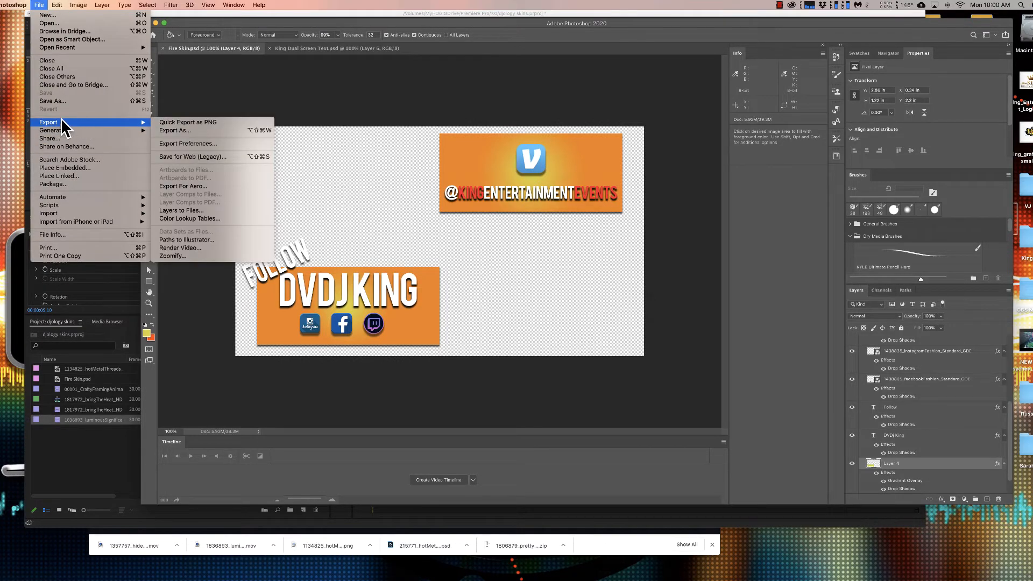
{"action": "left_click", "coordinate": [48, 16]}
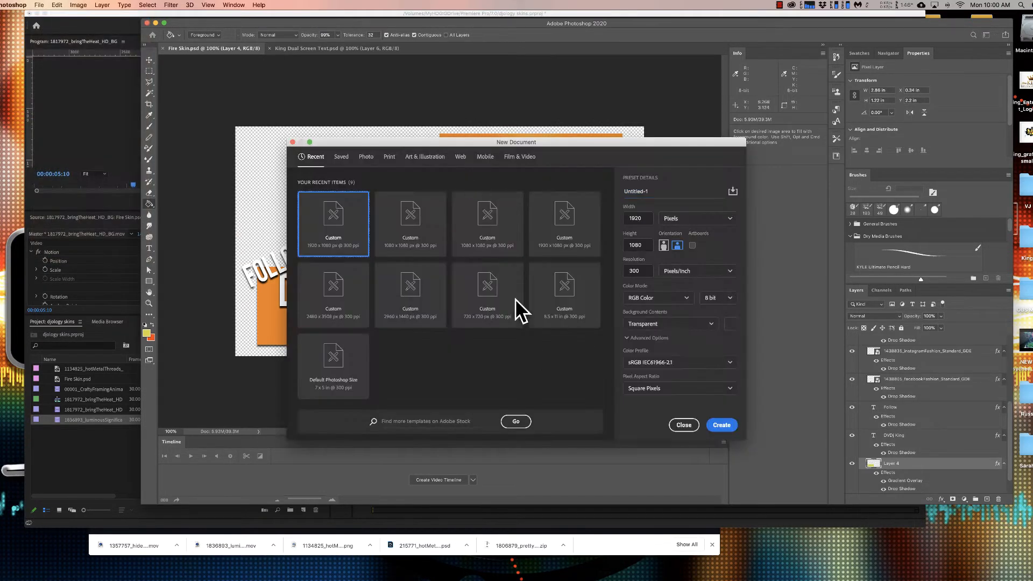
{"action": "left_click", "coordinate": [719, 429]}
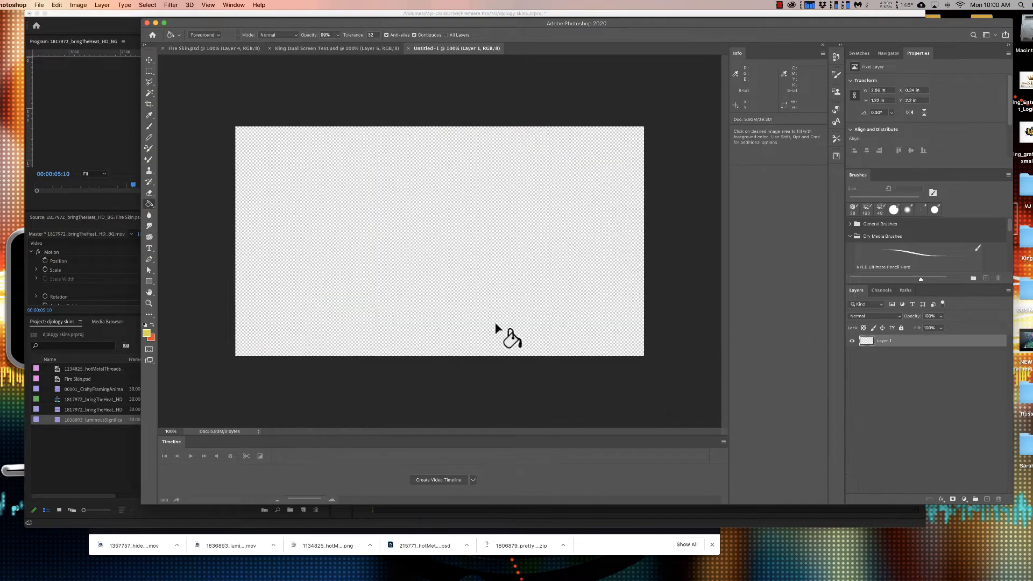
Step: Switch to Chrome and open the Hot Zone from the related zones of the Hide the Fire A background
{"action": "left_click", "coordinate": [52, 579]}
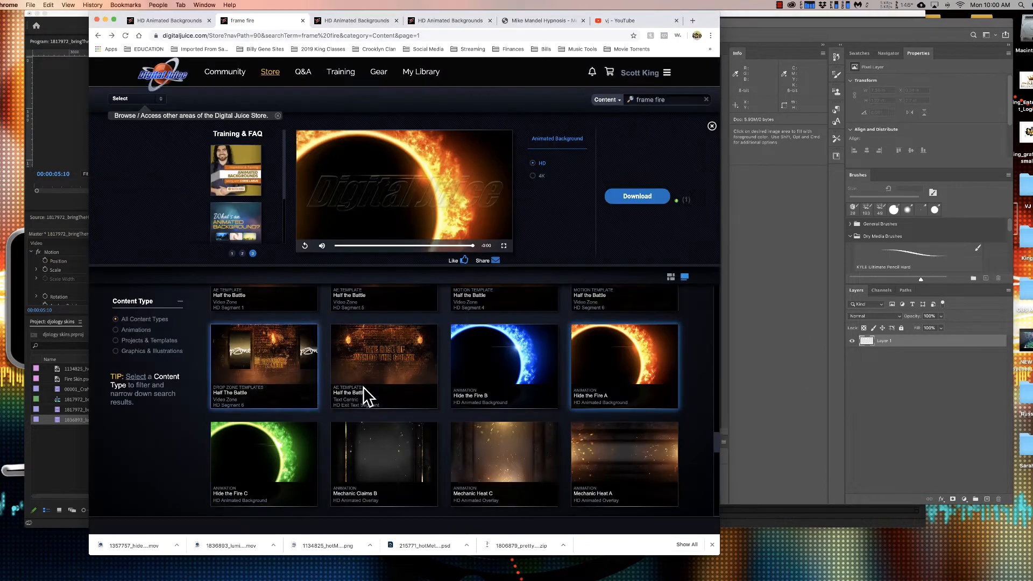
{"action": "scroll", "coordinate": [367, 389], "scroll_direction": "down", "scroll_amount": 5}
{"action": "scroll", "coordinate": [366, 395], "scroll_direction": "down", "scroll_amount": 10}
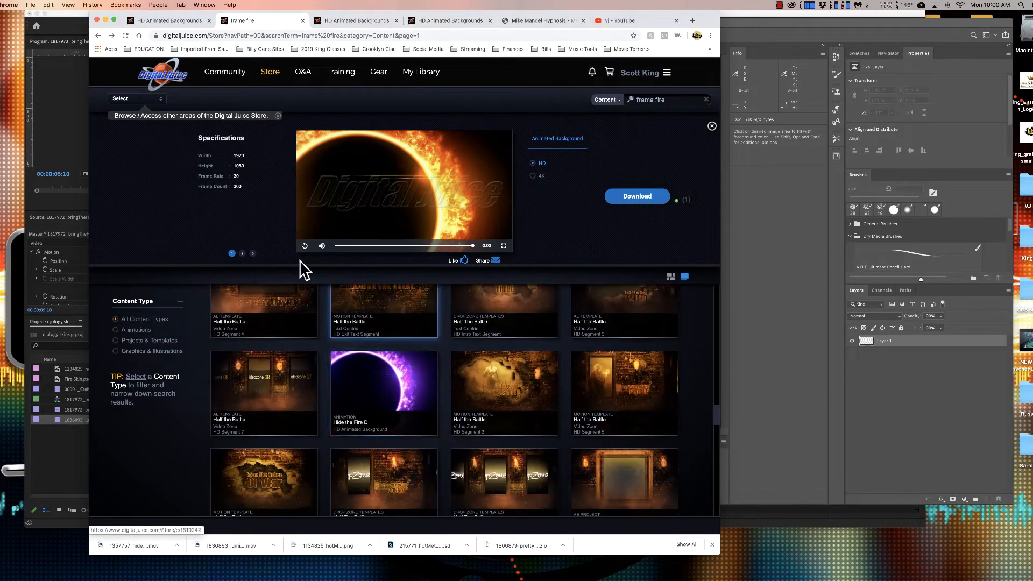
{"action": "left_click", "coordinate": [242, 253]}
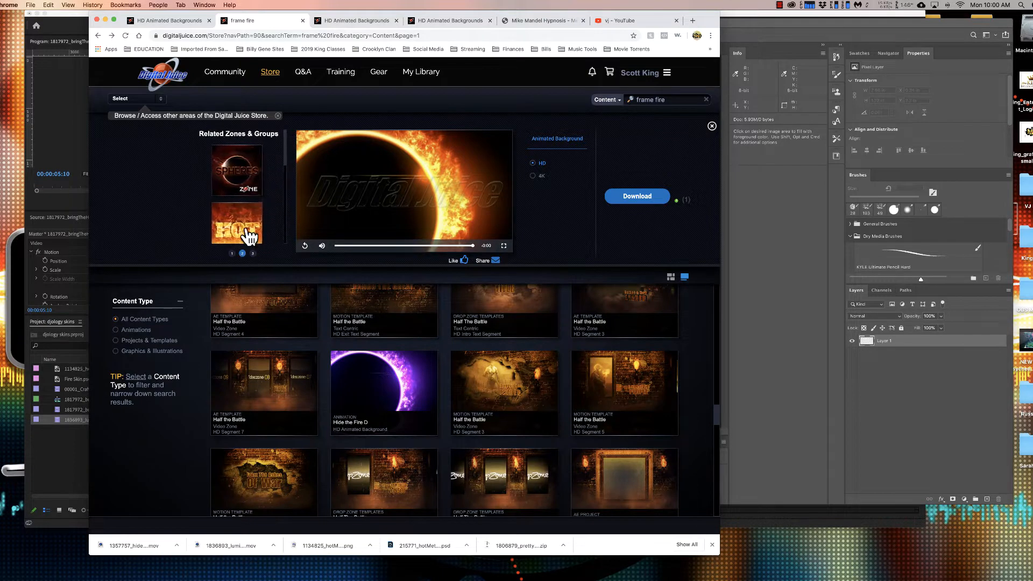
{"action": "left_click", "coordinate": [249, 235]}
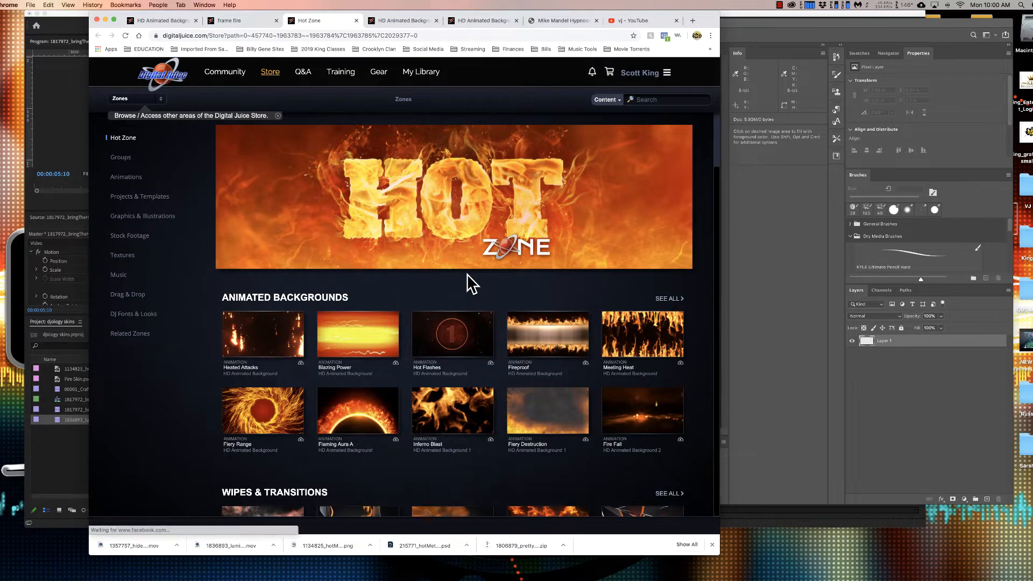
Step: Look through the Hot Zone's animated backgrounds and its wipes and transitions
{"action": "scroll", "coordinate": [467, 274], "scroll_direction": "down", "scroll_amount": 2}
{"action": "scroll", "coordinate": [467, 277], "scroll_direction": "down", "scroll_amount": 2}
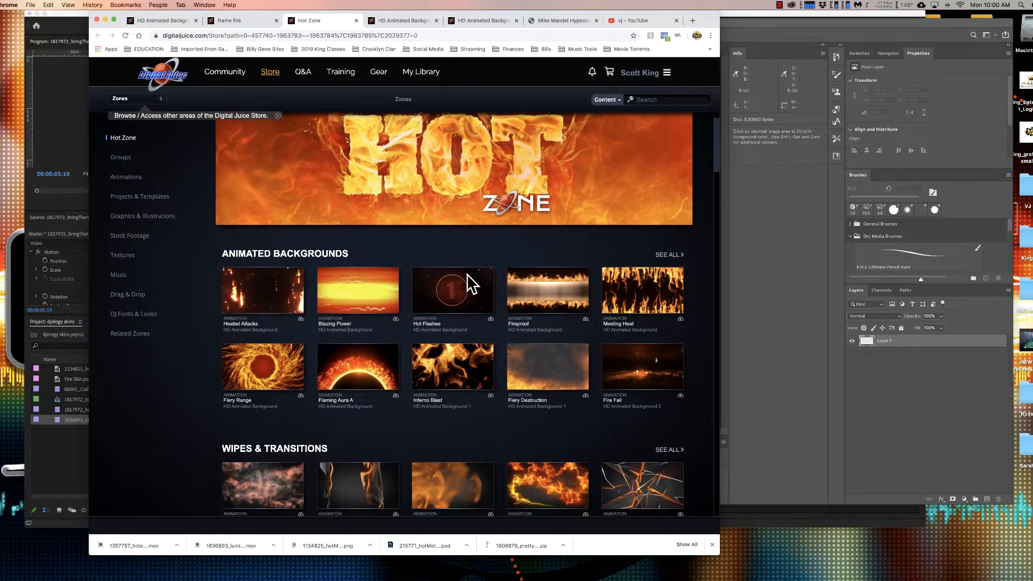
{"action": "scroll", "coordinate": [468, 281], "scroll_direction": "up", "scroll_amount": 2}
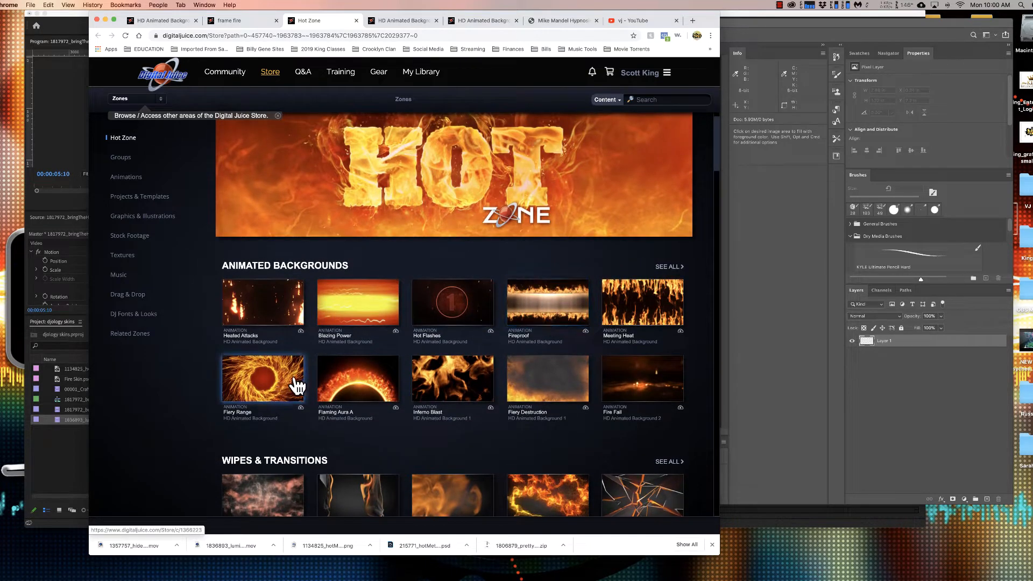
{"action": "scroll", "coordinate": [295, 385], "scroll_direction": "down", "scroll_amount": 5}
{"action": "scroll", "coordinate": [296, 385], "scroll_direction": "up", "scroll_amount": 6}
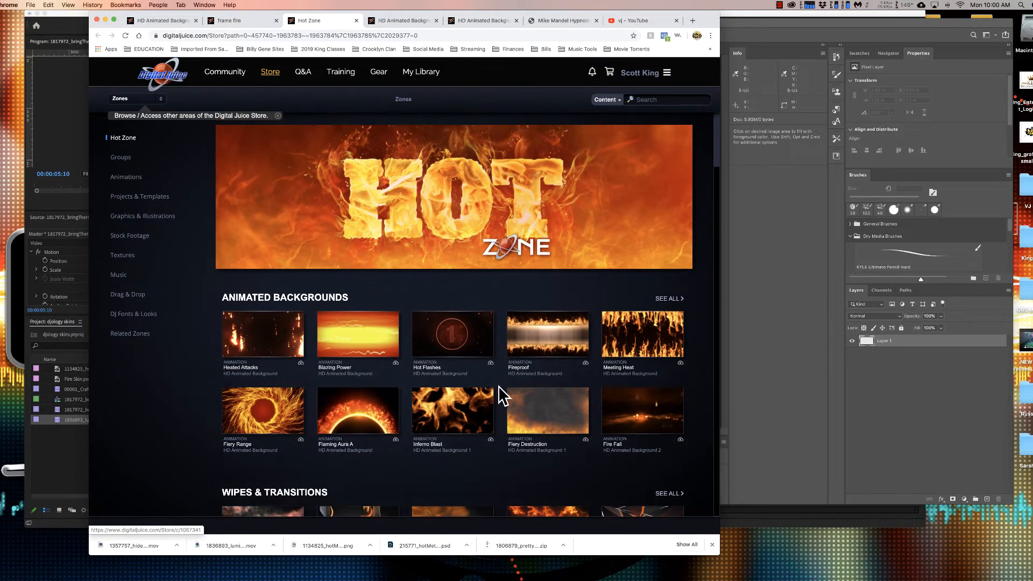
{"action": "scroll", "coordinate": [489, 388], "scroll_direction": "down", "scroll_amount": 6}
{"action": "scroll", "coordinate": [490, 392], "scroll_direction": "down", "scroll_amount": 3}
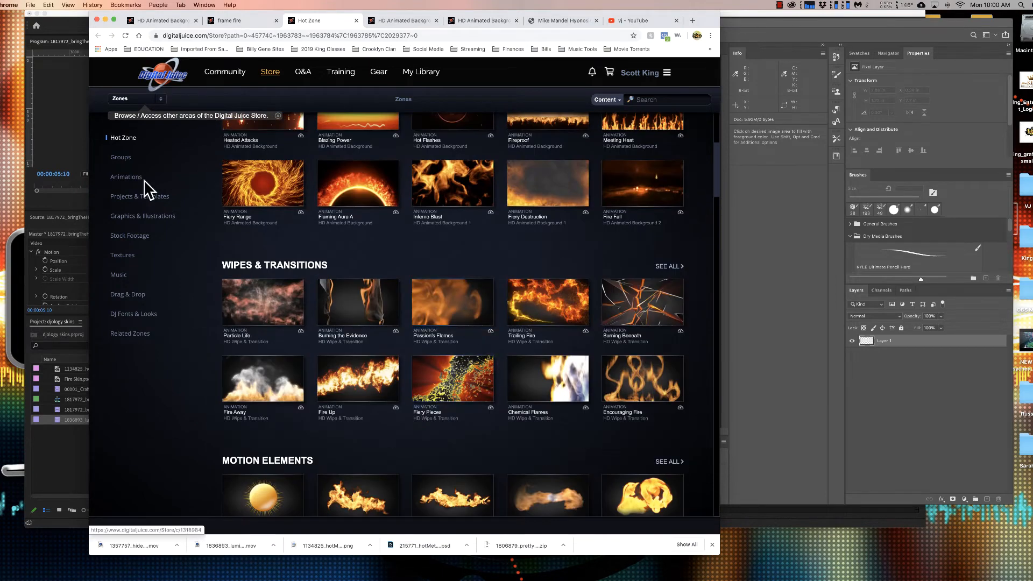
Step: Show the Hot Zone's layered backgrounds under Graphics & Illustrations and look through the landscape designs
{"action": "left_click", "coordinate": [118, 218]}
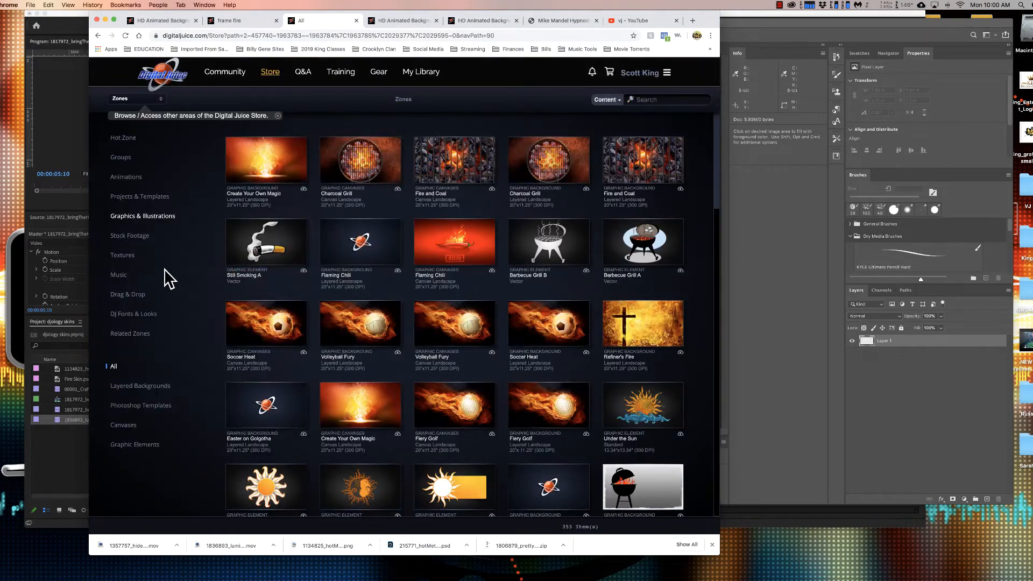
{"action": "left_click", "coordinate": [149, 387]}
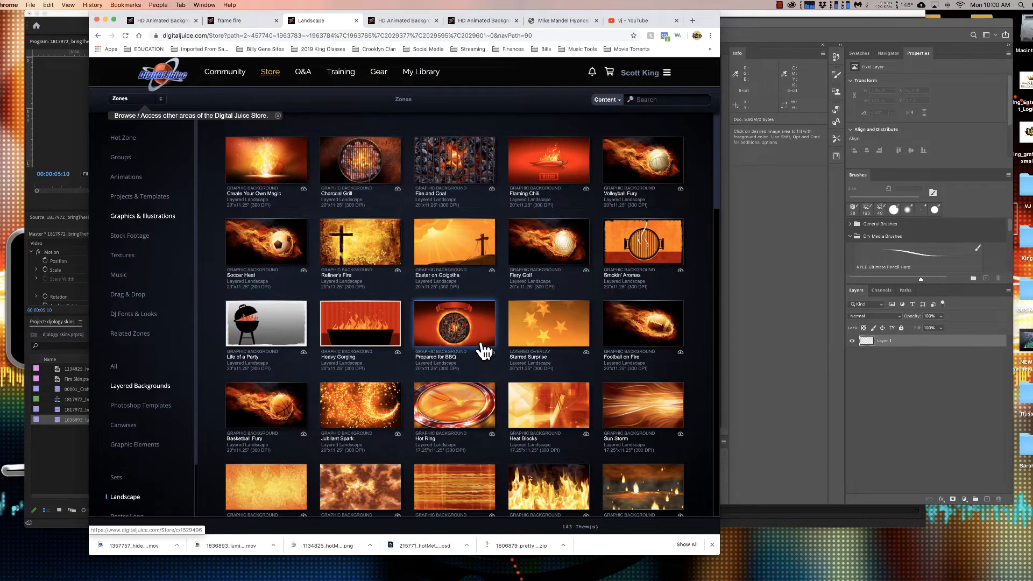
{"action": "scroll", "coordinate": [484, 351], "scroll_direction": "down", "scroll_amount": 10}
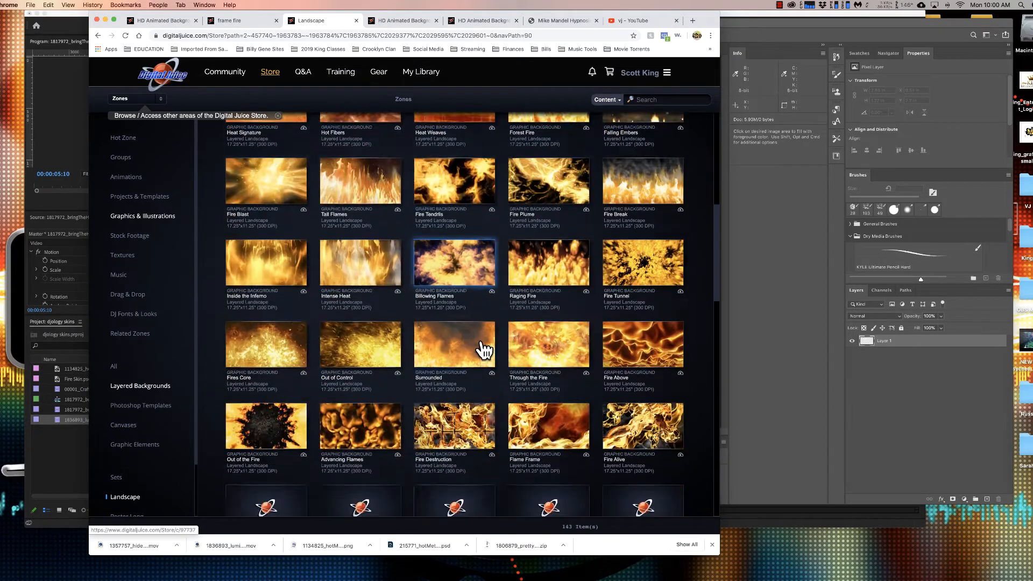
{"action": "scroll", "coordinate": [484, 351], "scroll_direction": "down", "scroll_amount": 10}
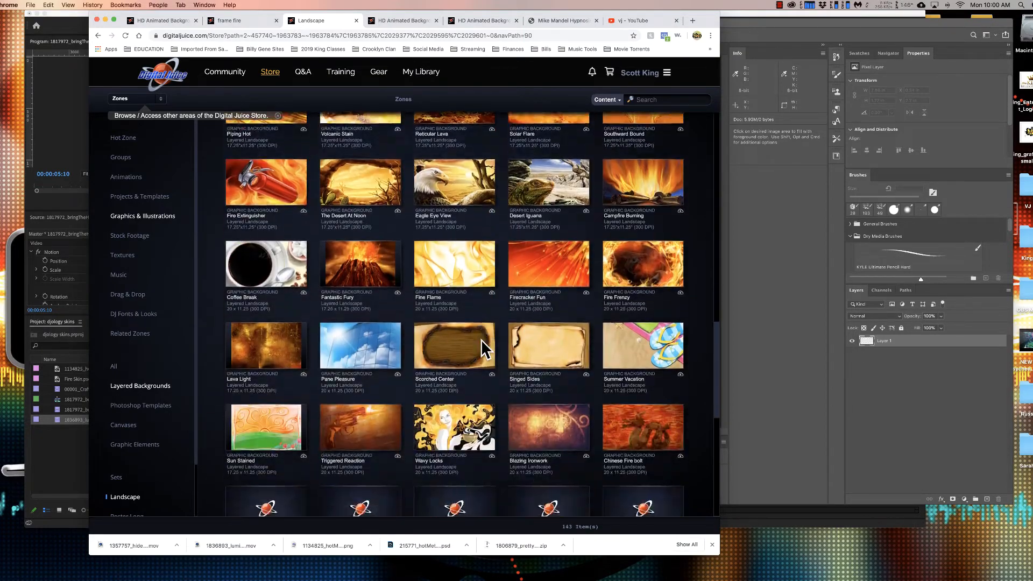
{"action": "scroll", "coordinate": [480, 340], "scroll_direction": "down", "scroll_amount": 10}
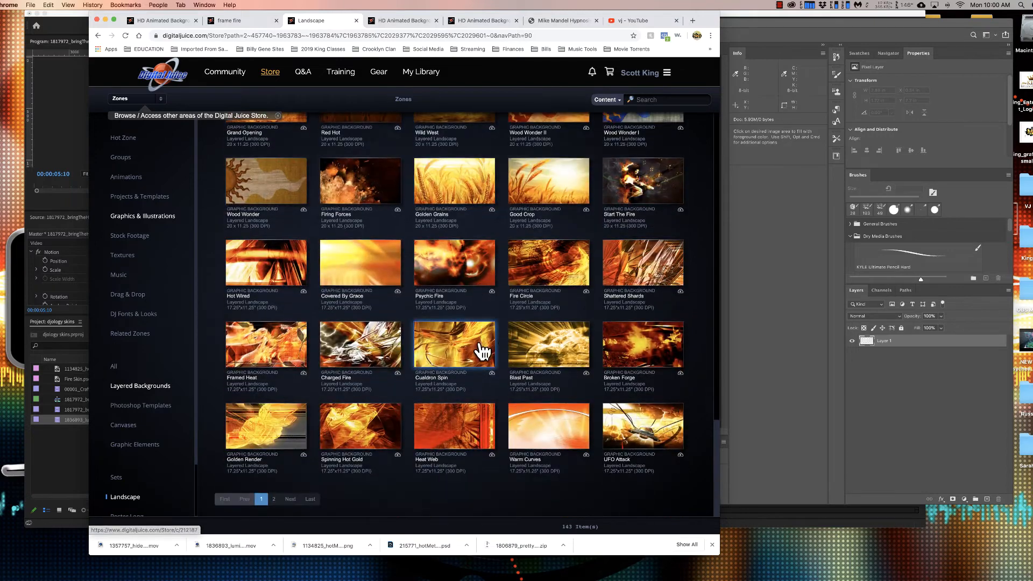
Step: Search the Digital Juice content for "neon frame" and look through the resulting frames and backgrounds
{"action": "left_click", "coordinate": [667, 101]}
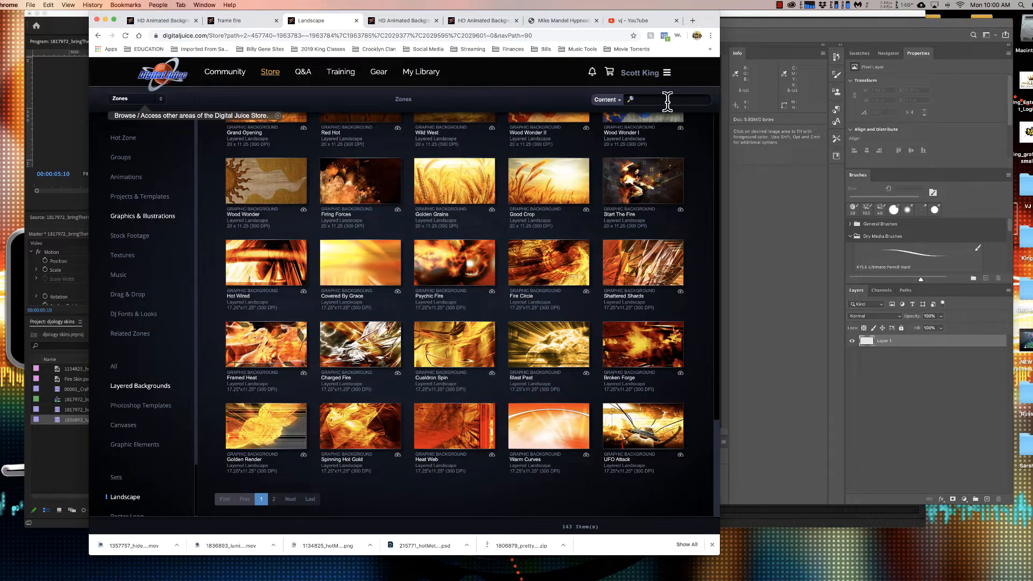
{"action": "type", "text": "neon frame"}
{"action": "key", "text": "Return"}
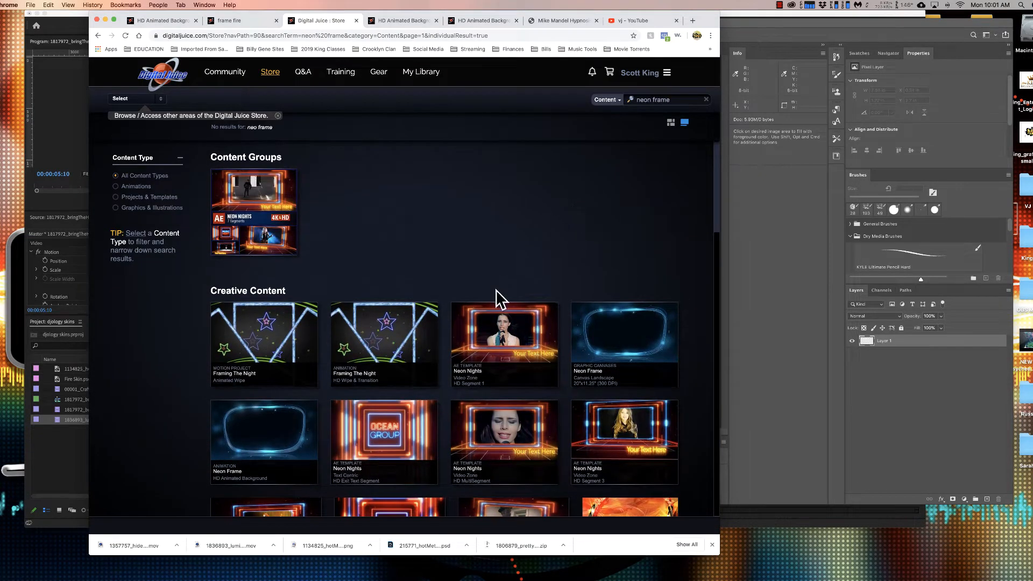
{"action": "scroll", "coordinate": [486, 283], "scroll_direction": "down", "scroll_amount": 1}
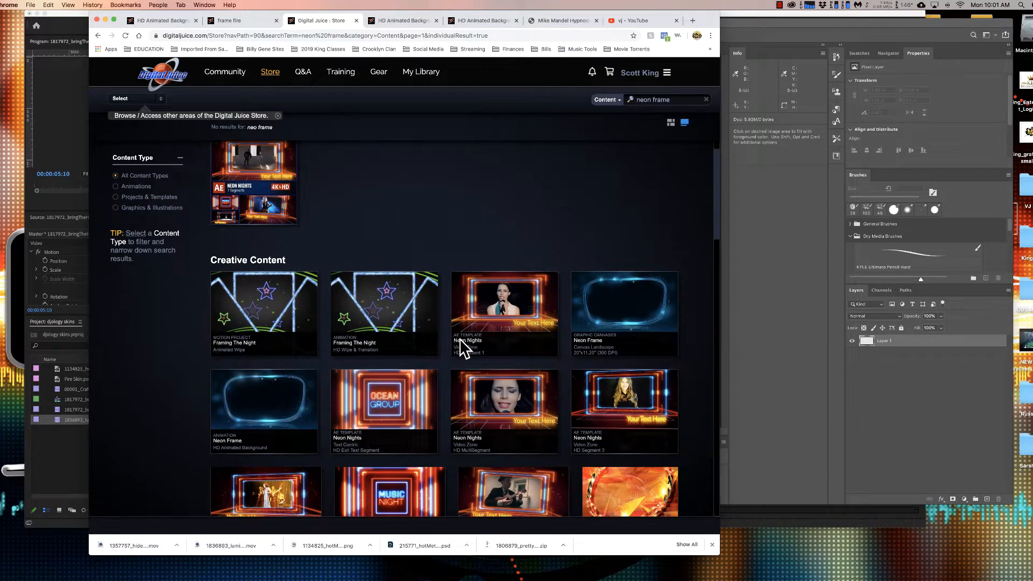
{"action": "scroll", "coordinate": [472, 385], "scroll_direction": "down", "scroll_amount": 5}
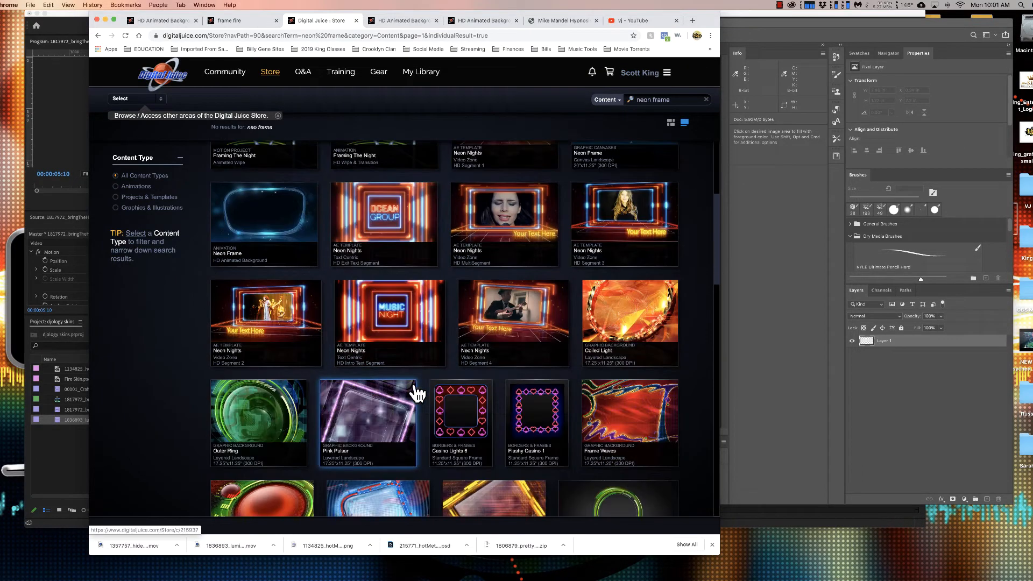
{"action": "scroll", "coordinate": [417, 394], "scroll_direction": "down", "scroll_amount": 10}
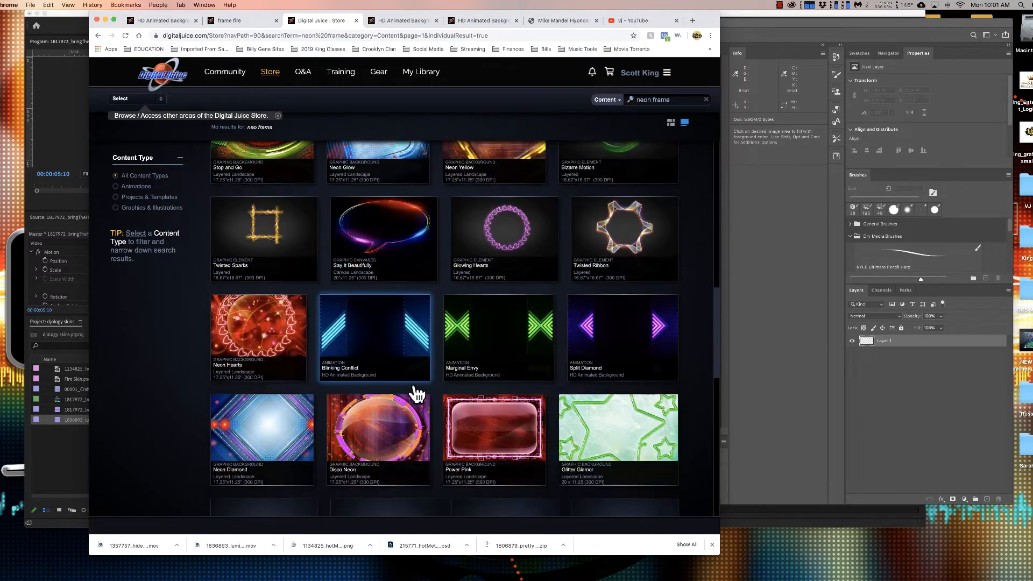
{"action": "scroll", "coordinate": [417, 394], "scroll_direction": "down", "scroll_amount": 2}
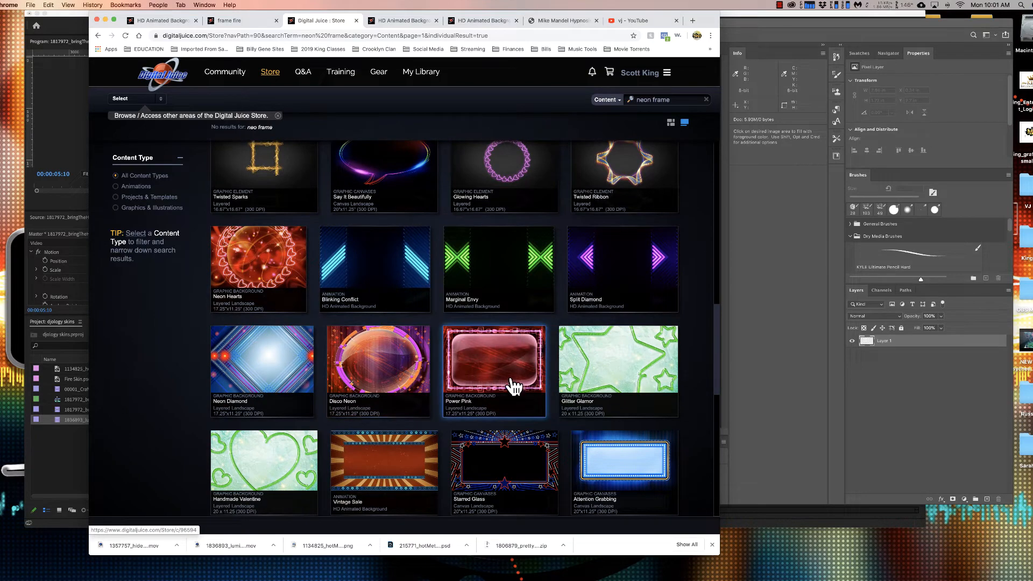
{"action": "scroll", "coordinate": [513, 383], "scroll_direction": "down", "scroll_amount": 13}
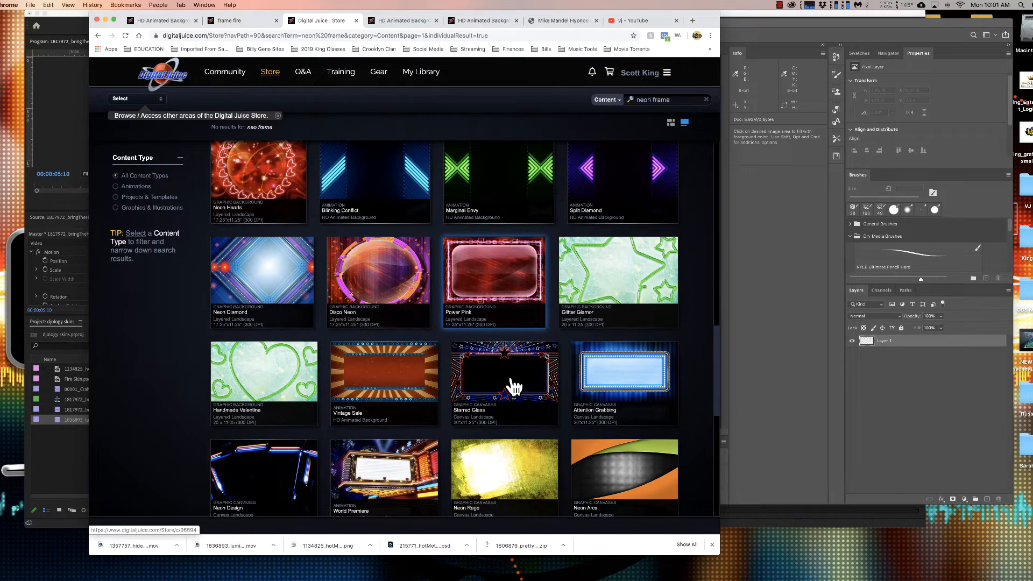
Step: Look through the neon frame results for a suitable frame, from the Neon Nights templates to the marquee-style designs
{"action": "scroll", "coordinate": [511, 377], "scroll_direction": "up", "scroll_amount": 2}
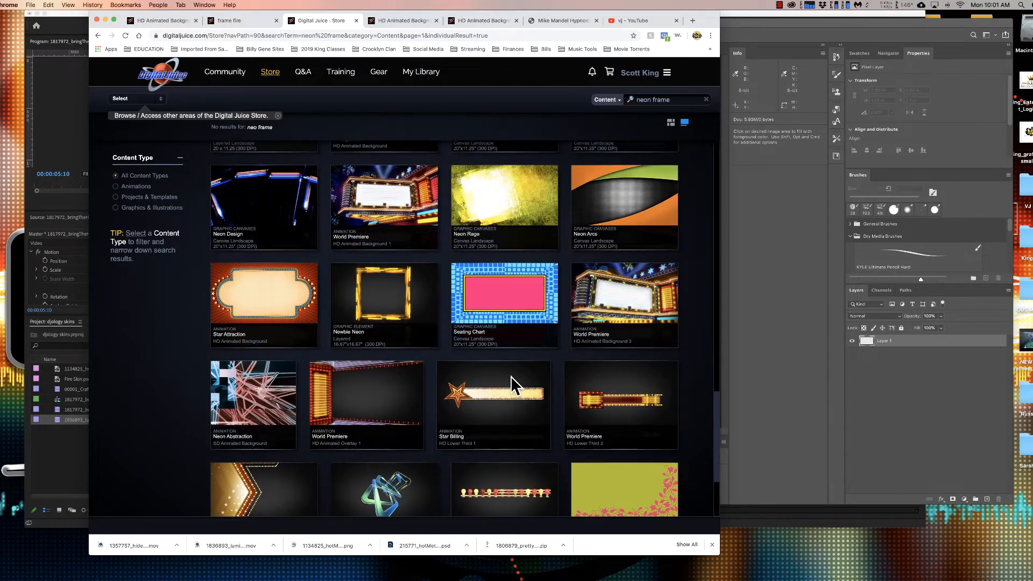
{"action": "scroll", "coordinate": [358, 377], "scroll_direction": "up", "scroll_amount": 10}
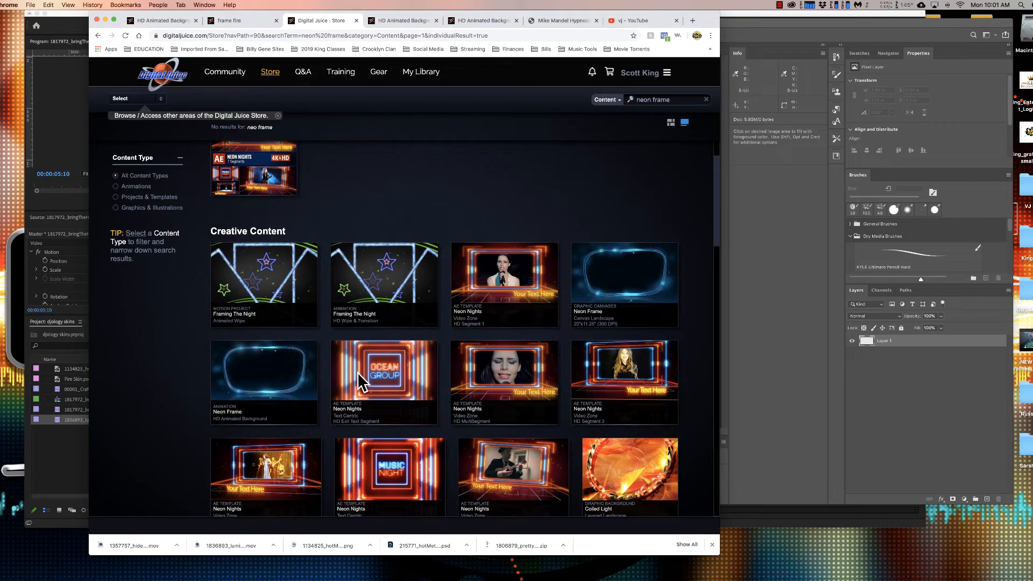
{"action": "mouse_move", "coordinate": [359, 377]}
{"action": "mouse_move", "coordinate": [473, 299]}
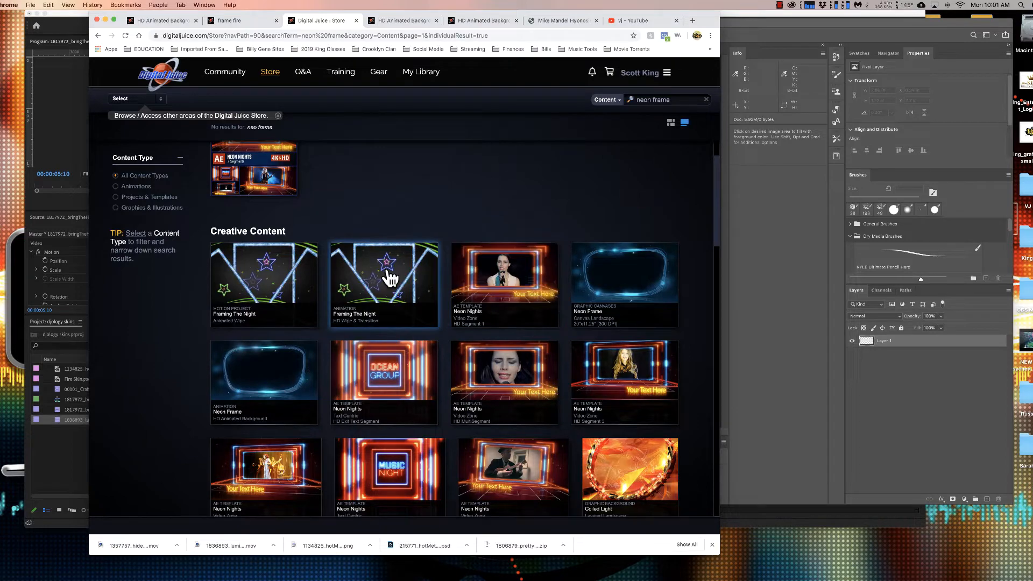
{"action": "scroll", "coordinate": [457, 383], "scroll_direction": "down", "scroll_amount": 3}
{"action": "scroll", "coordinate": [457, 383], "scroll_direction": "down", "scroll_amount": 8}
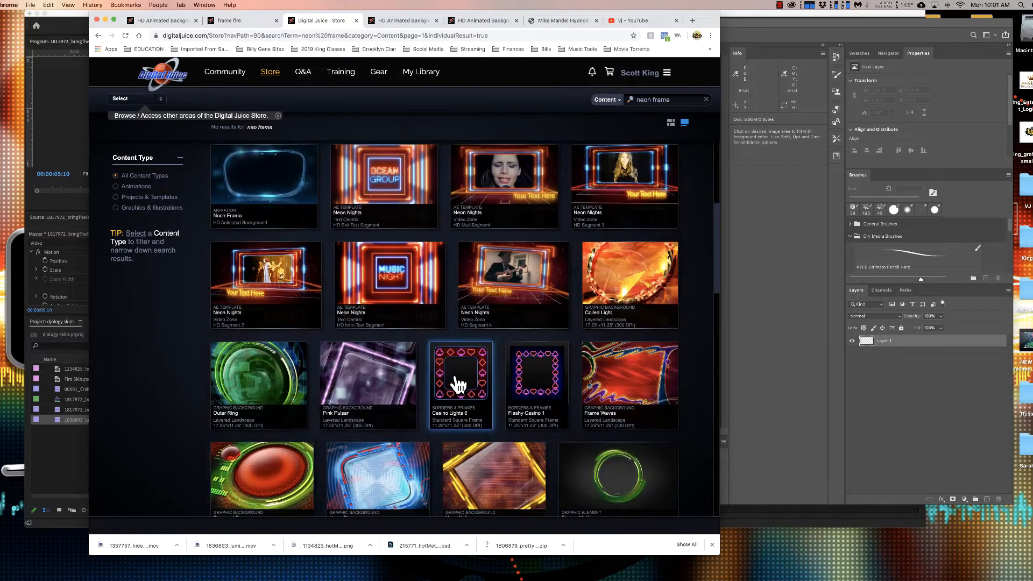
{"action": "scroll", "coordinate": [457, 383], "scroll_direction": "up", "scroll_amount": 2}
{"action": "scroll", "coordinate": [457, 383], "scroll_direction": "down", "scroll_amount": 2}
{"action": "scroll", "coordinate": [457, 383], "scroll_direction": "down", "scroll_amount": 5}
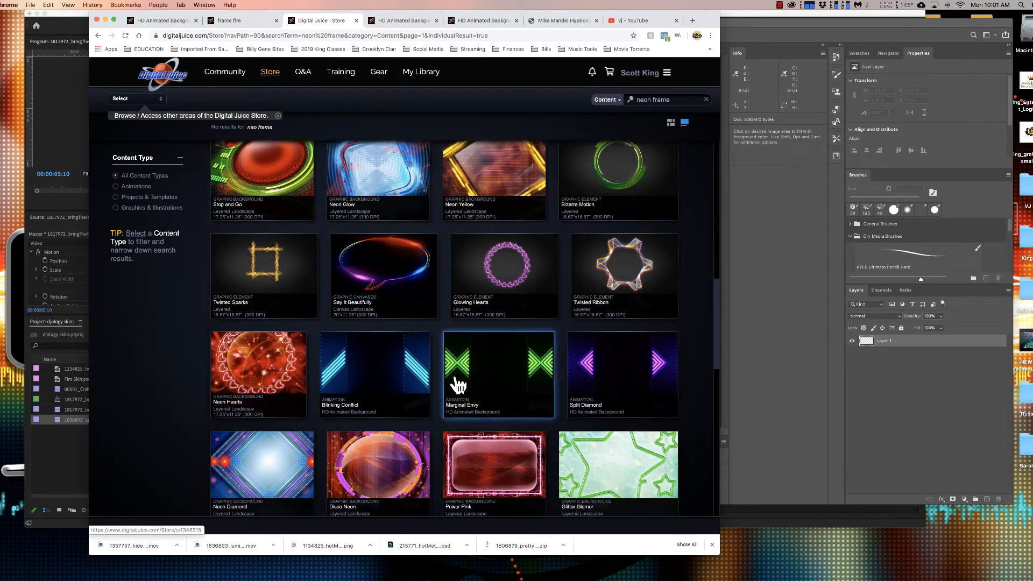
{"action": "scroll", "coordinate": [455, 375], "scroll_direction": "down", "scroll_amount": 7}
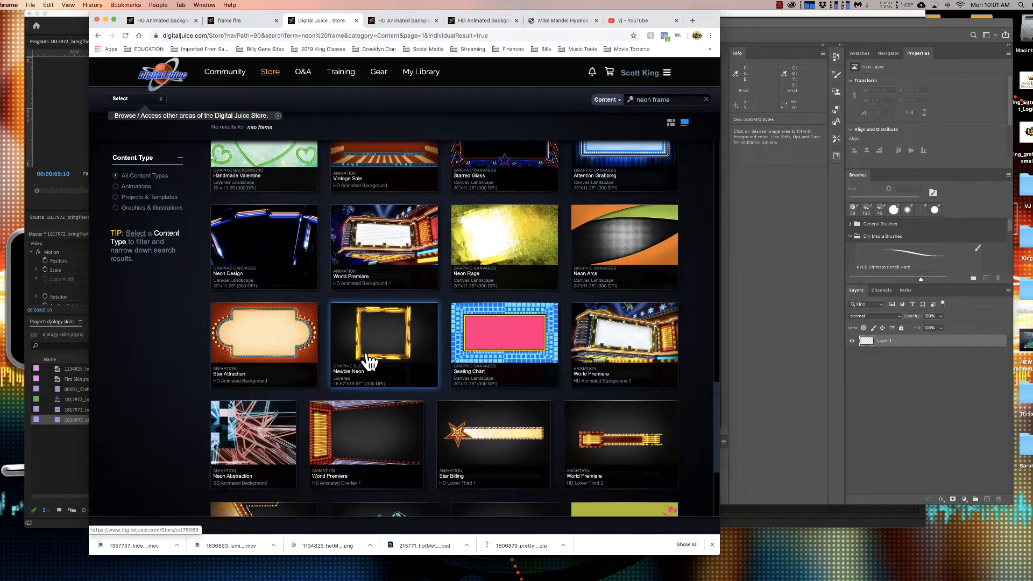
Step: Download the Newbie Neon square frame as a layered Photoshop file (PSD)
{"action": "left_click", "coordinate": [369, 361]}
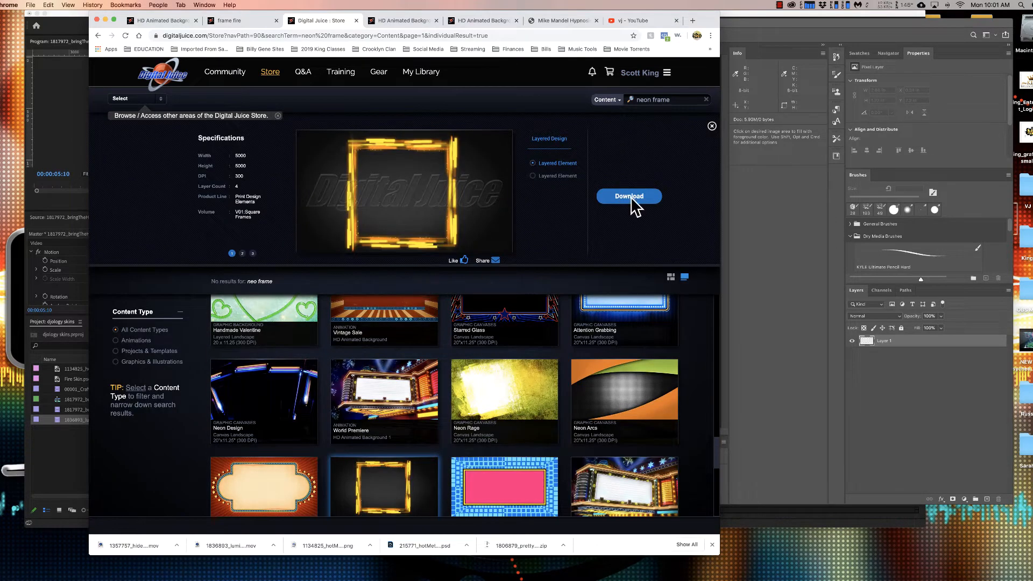
{"action": "left_click", "coordinate": [636, 199]}
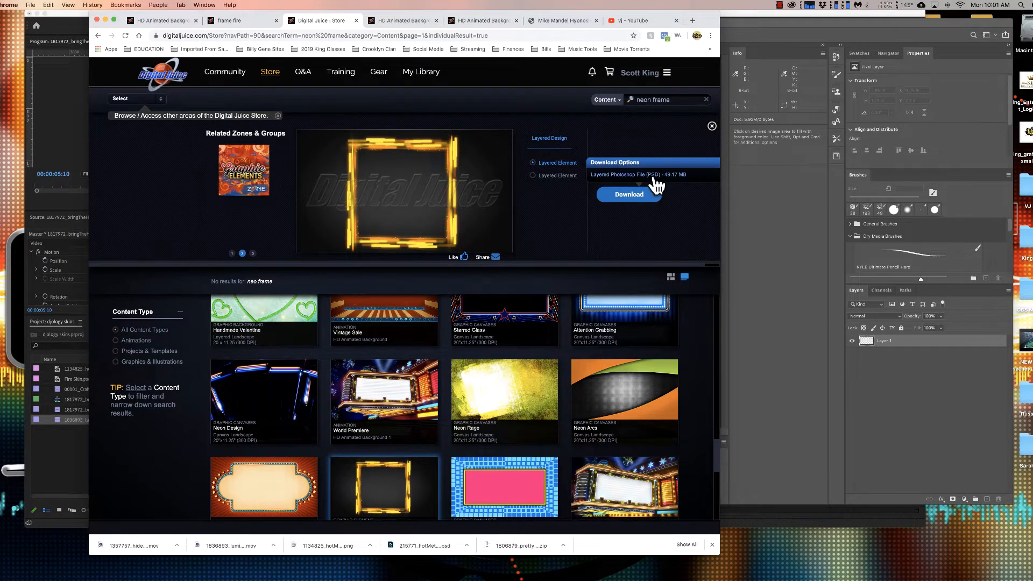
{"action": "left_click", "coordinate": [655, 177]}
Step: Preview the downloaded 176069_newbieNeon_Layered_GDE.psd in the Finder Downloads folder and place it in the blank Untitled-1 Photoshop document
{"action": "left_click", "coordinate": [764, 285]}
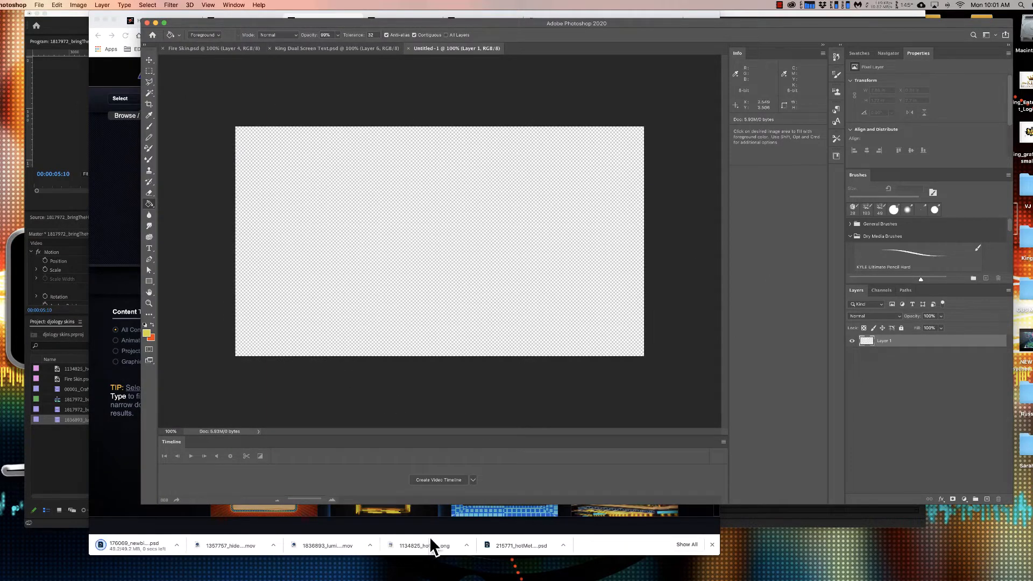
{"action": "left_click", "coordinate": [860, 579]}
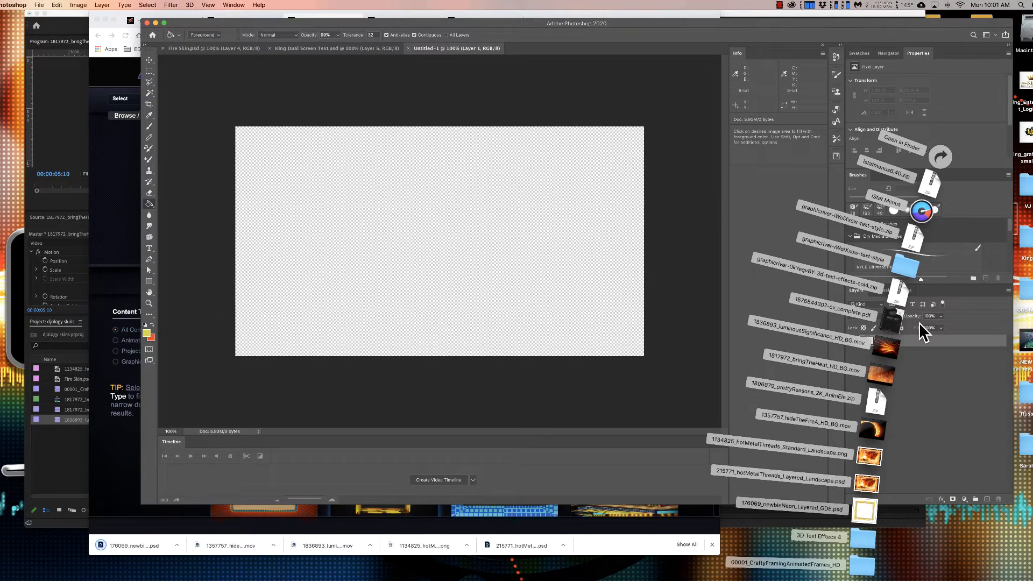
{"action": "left_click", "coordinate": [941, 157]}
{"action": "left_click", "coordinate": [862, 83]}
{"action": "key", "text": "space"}
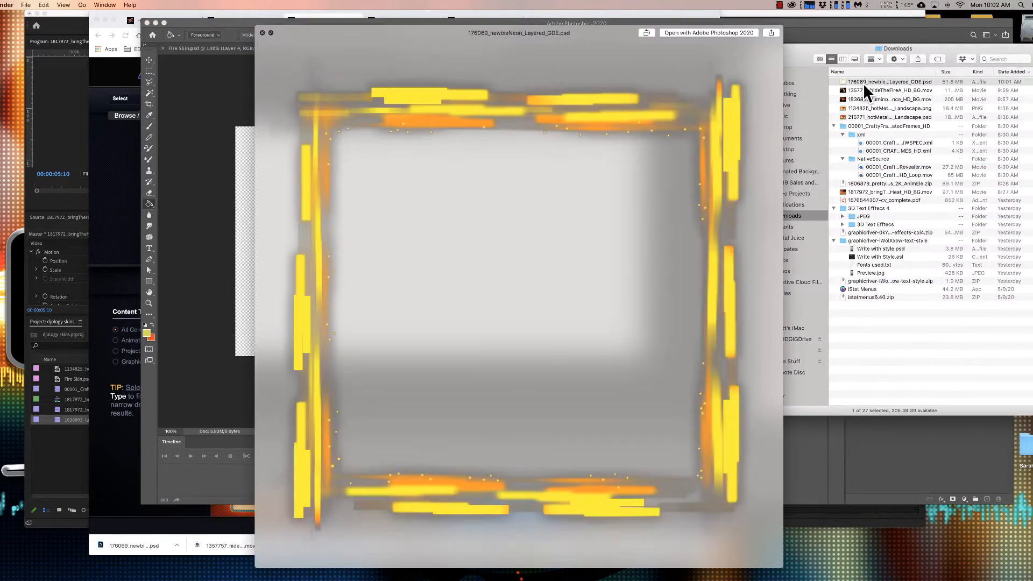
{"action": "key", "text": "space"}
{"action": "double_click", "coordinate": [863, 82]}
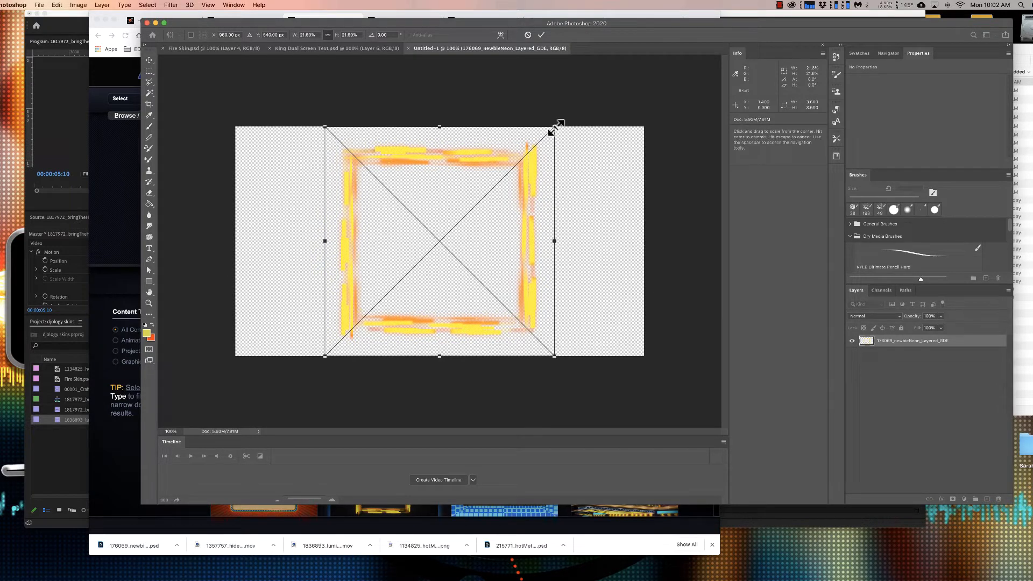
Step: Squash the placed neon frame into a low, wide rectangle at about 21% width and 9.6% height along the canvas's lower edge
{"action": "left_click_drag", "start_coordinate": [556, 128], "coordinate": [552, 256]}
{"action": "mouse_move", "coordinate": [547, 306]}
{"action": "left_mouse_down"}
{"action": "mouse_move", "coordinate": [566, 302]}
{"action": "mouse_move", "coordinate": [515, 306]}
{"action": "mouse_move", "coordinate": [532, 309]}
{"action": "left_mouse_up"}
{"action": "left_click_drag", "start_coordinate": [532, 253], "coordinate": [527, 241]}
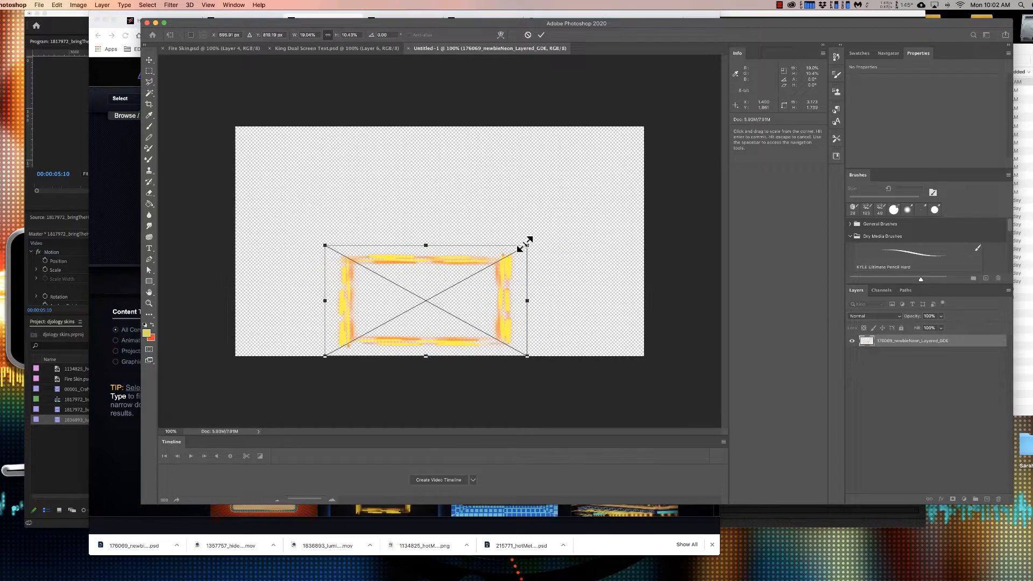
{"action": "key", "text": "super+z"}
{"action": "key", "text": "super+z"}
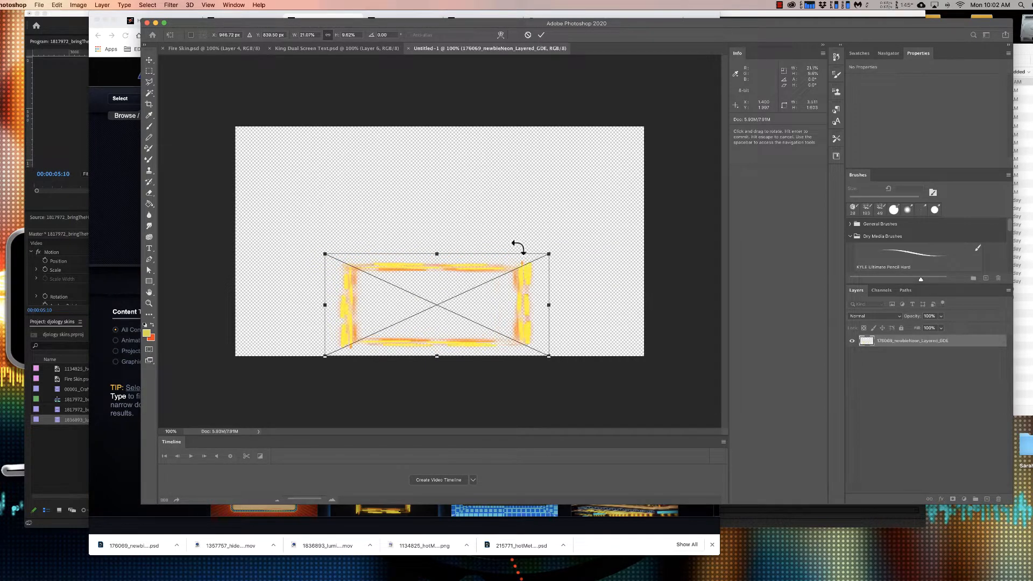
{"action": "left_click", "coordinate": [1024, 63]}
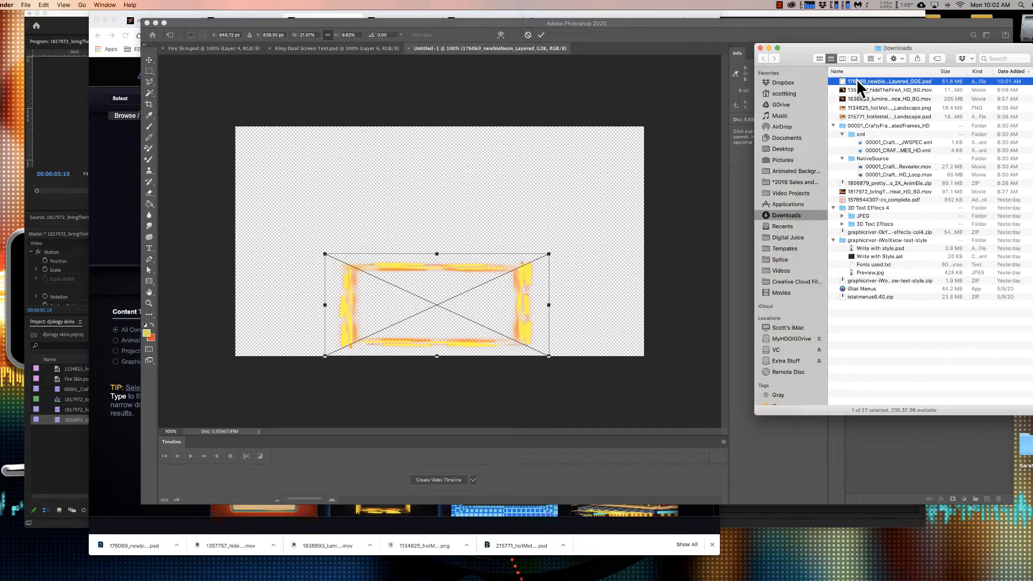
{"action": "left_click", "coordinate": [521, 211]}
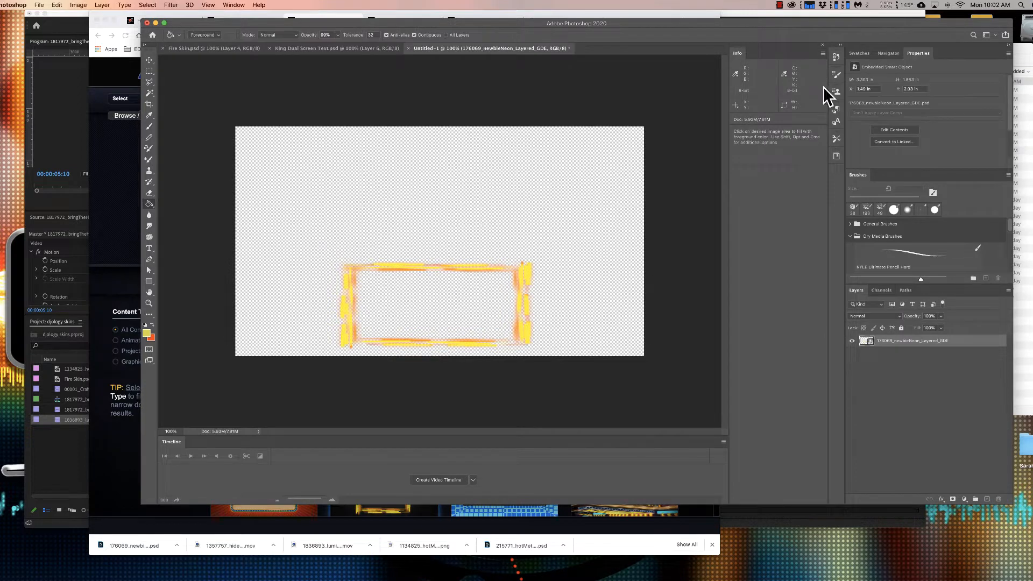
{"action": "left_click", "coordinate": [1025, 54]}
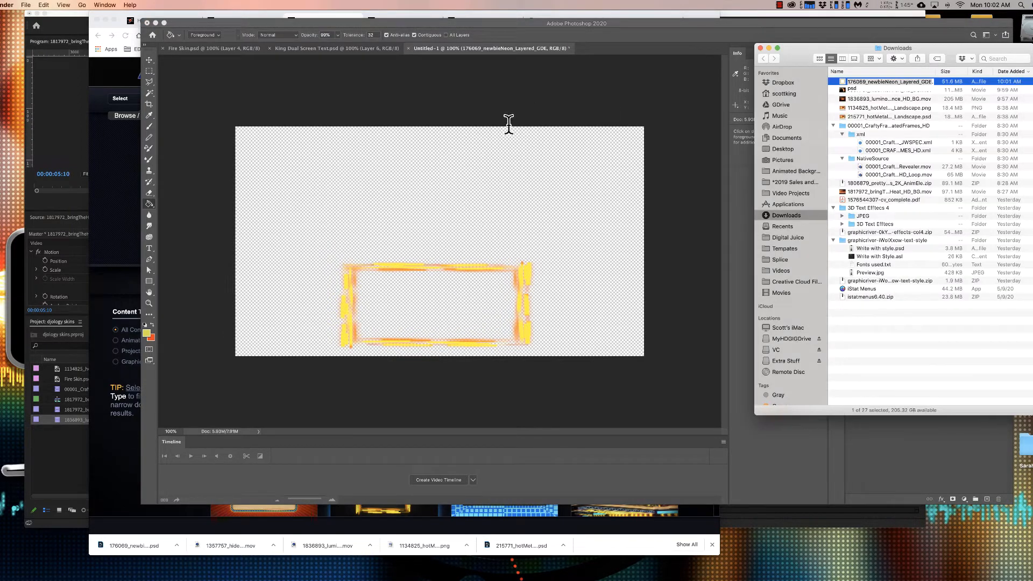
{"action": "left_click_drag", "start_coordinate": [846, 80], "coordinate": [529, 221]}
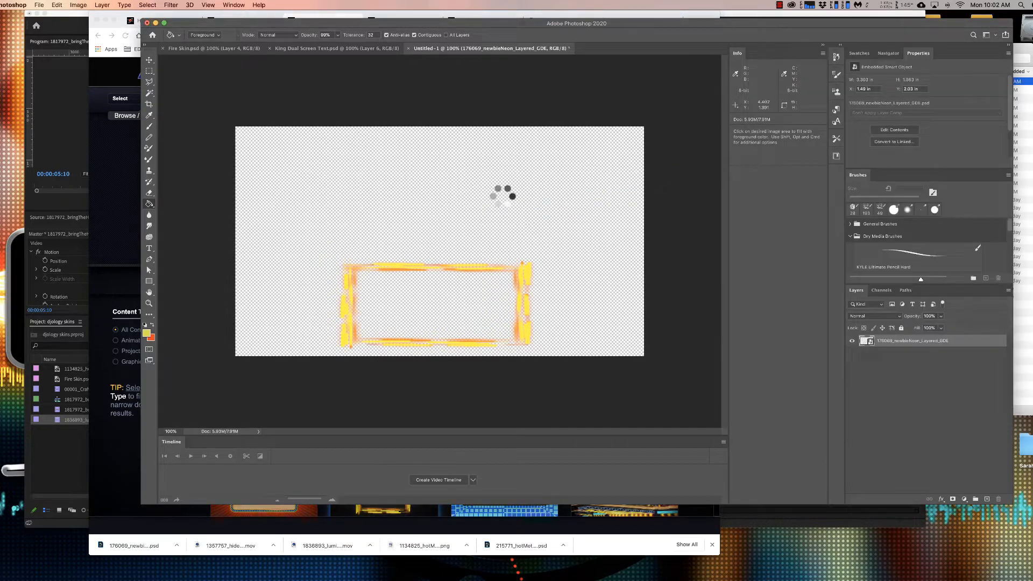
{"action": "left_click_drag", "start_coordinate": [553, 126], "coordinate": [515, 165]}
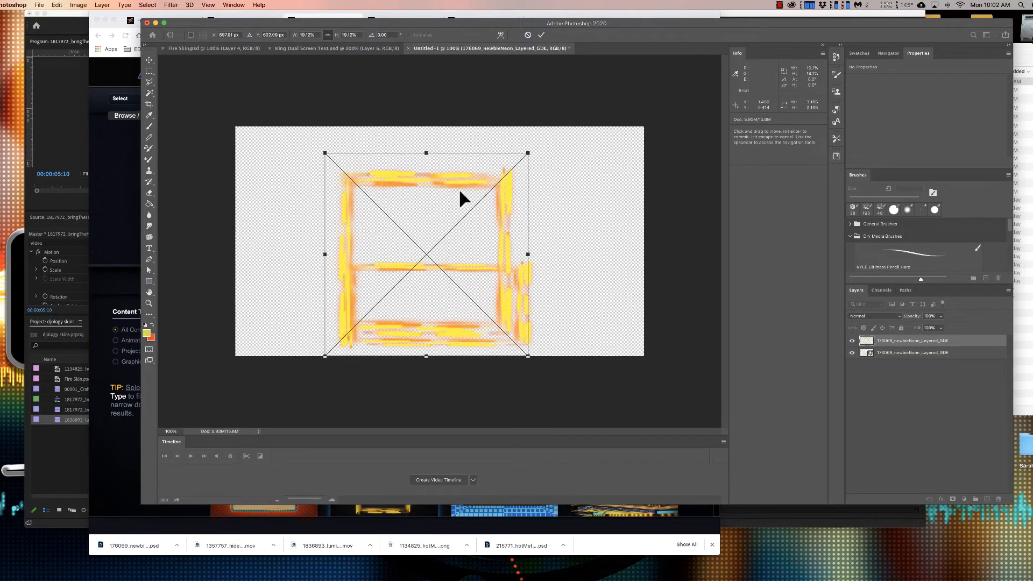
{"action": "key", "text": "Escape"}
Step: Rasterize the neon frame smart object so it can be filled with the Paint Bucket
{"action": "key", "text": "g"}
{"action": "left_click", "coordinate": [507, 324]}
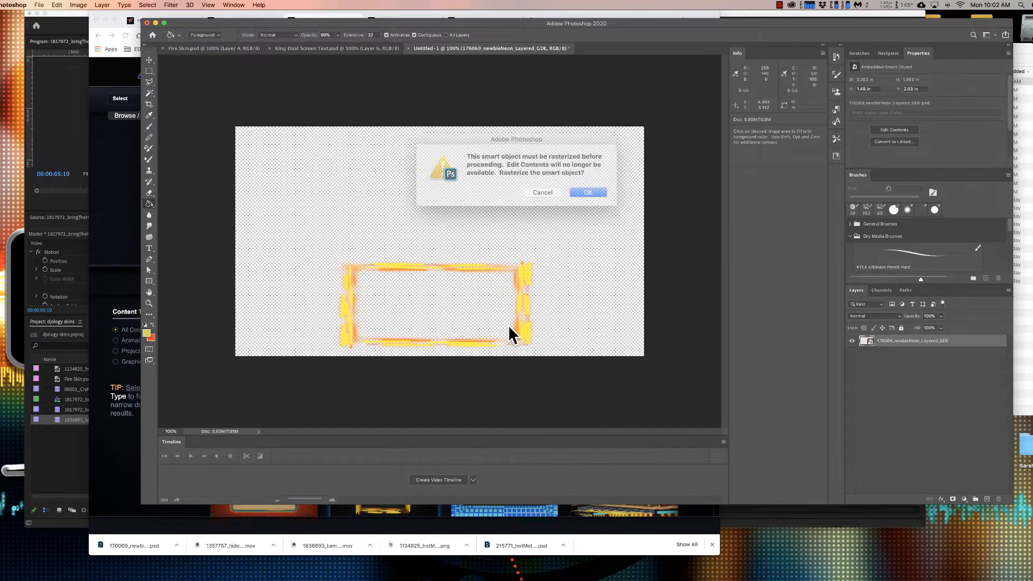
{"action": "left_click", "coordinate": [591, 190]}
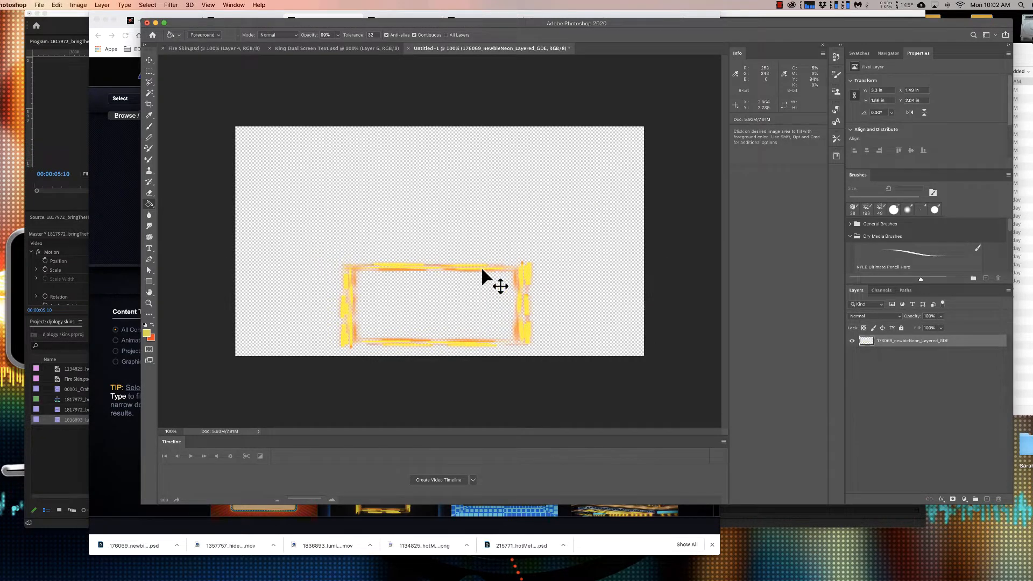
Step: Scale the neon frame down to about 2.9 in wide and move it to the lower-left corner of the canvas
{"action": "key", "text": "ctrl+t"}
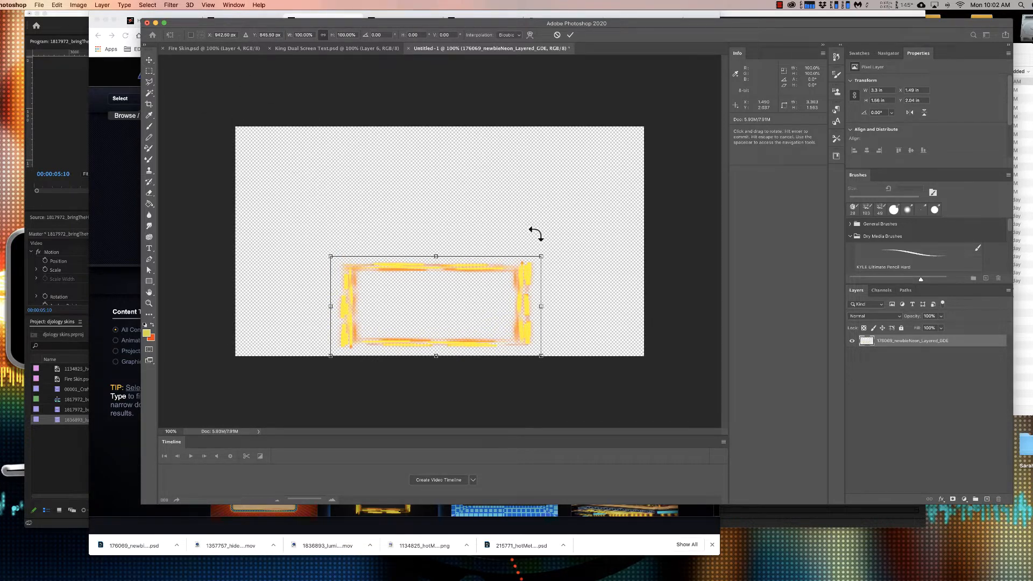
{"action": "left_click_drag", "start_coordinate": [538, 253], "coordinate": [501, 241]}
{"action": "left_click", "coordinate": [150, 62]}
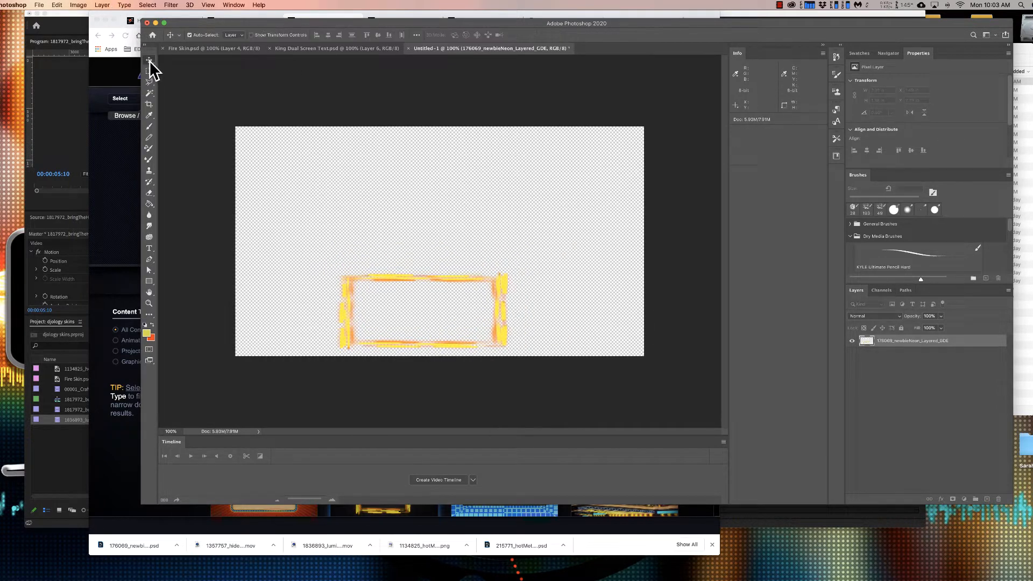
{"action": "left_click_drag", "start_coordinate": [415, 272], "coordinate": [331, 272]}
Step: Add three empty layers and move the neon frame layer above them in the layer stack
{"action": "left_click", "coordinate": [972, 443]}
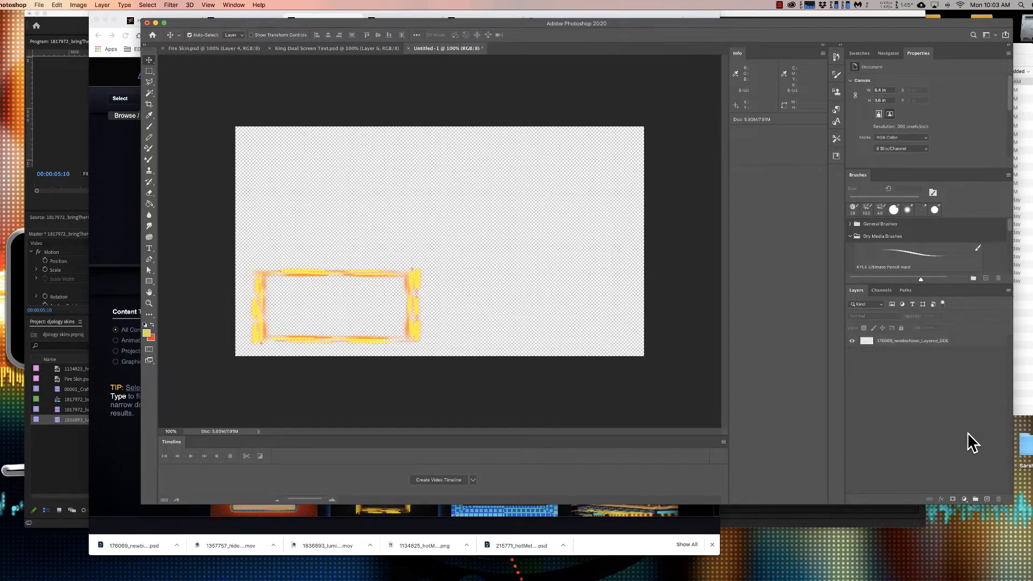
{"action": "left_click", "coordinate": [986, 499]}
{"action": "left_click", "coordinate": [986, 499]}
{"action": "left_click", "coordinate": [986, 499]}
{"action": "left_click_drag", "start_coordinate": [903, 381], "coordinate": [900, 339]}
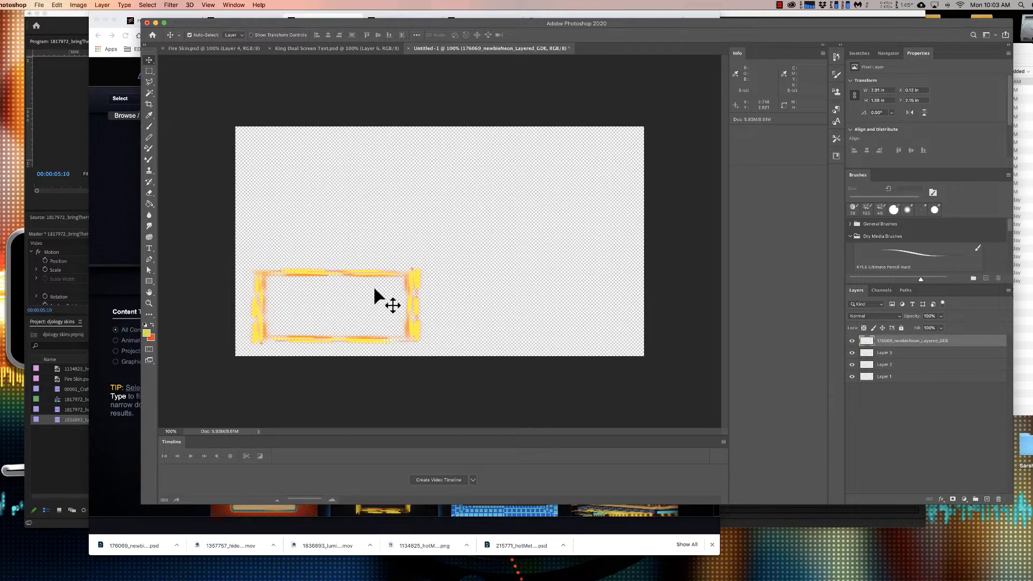
Step: Copy the DVDJ King text layer from Fire Skin.psd into the Untitled-1 document, placing it above the neon frame
{"action": "left_click", "coordinate": [318, 49]}
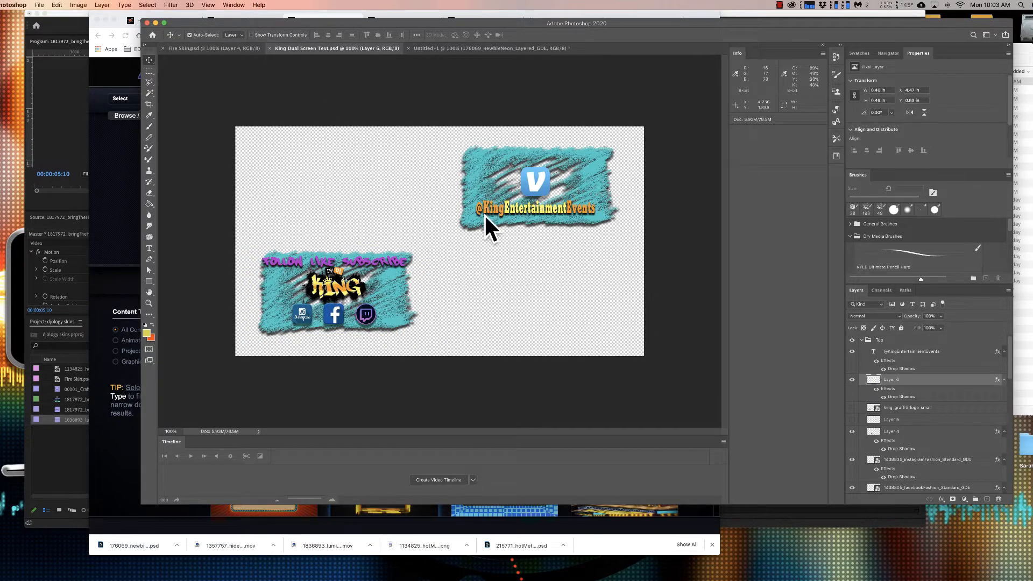
{"action": "left_click", "coordinate": [216, 48]}
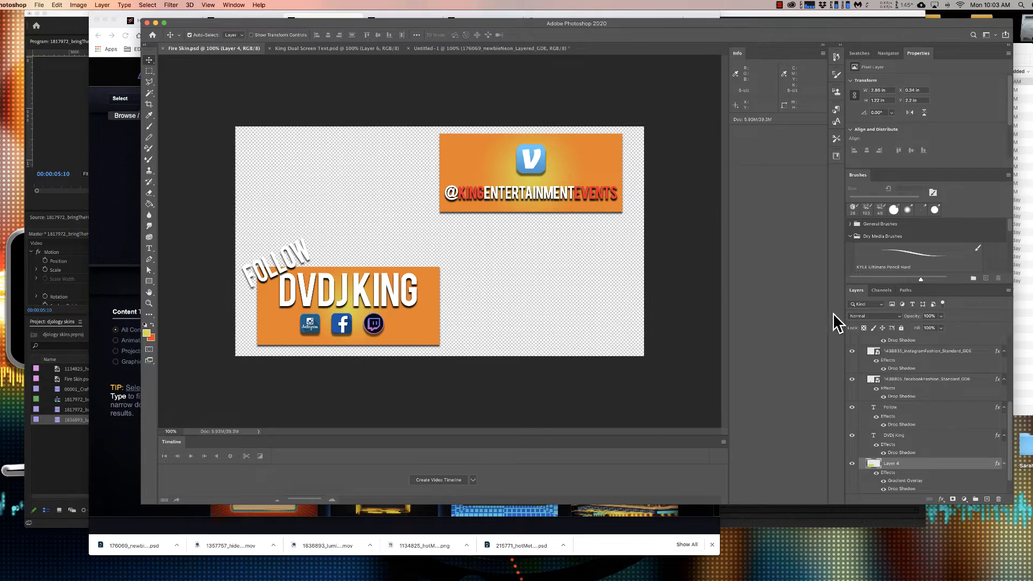
{"action": "left_click_drag", "start_coordinate": [915, 445], "coordinate": [358, 295]}
{"action": "left_click_drag", "start_coordinate": [359, 198], "coordinate": [354, 198]}
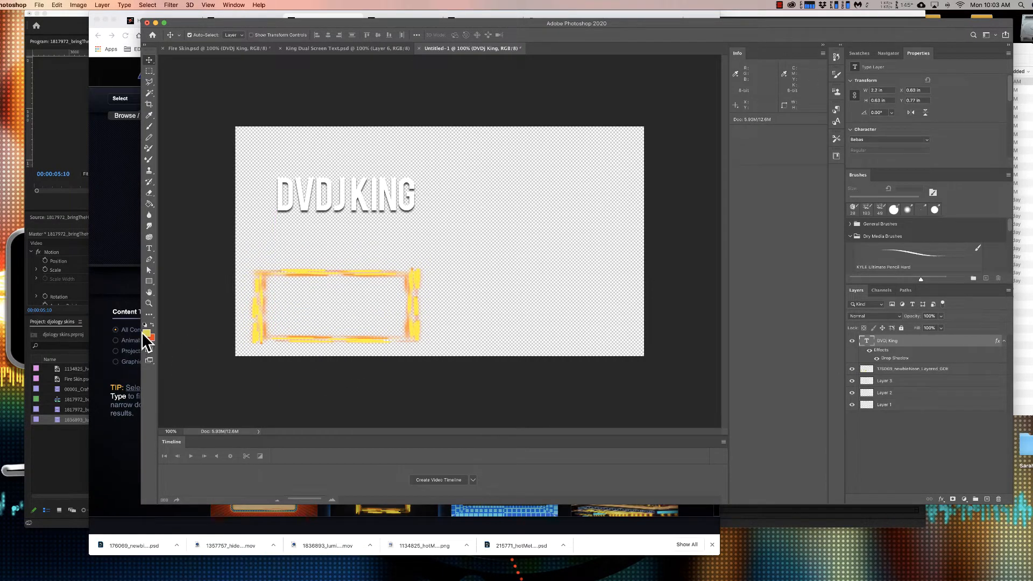
Step: Fill the inside of the neon frame on its own layer with a bright yellow sampled from the border
{"action": "left_click", "coordinate": [909, 369]}
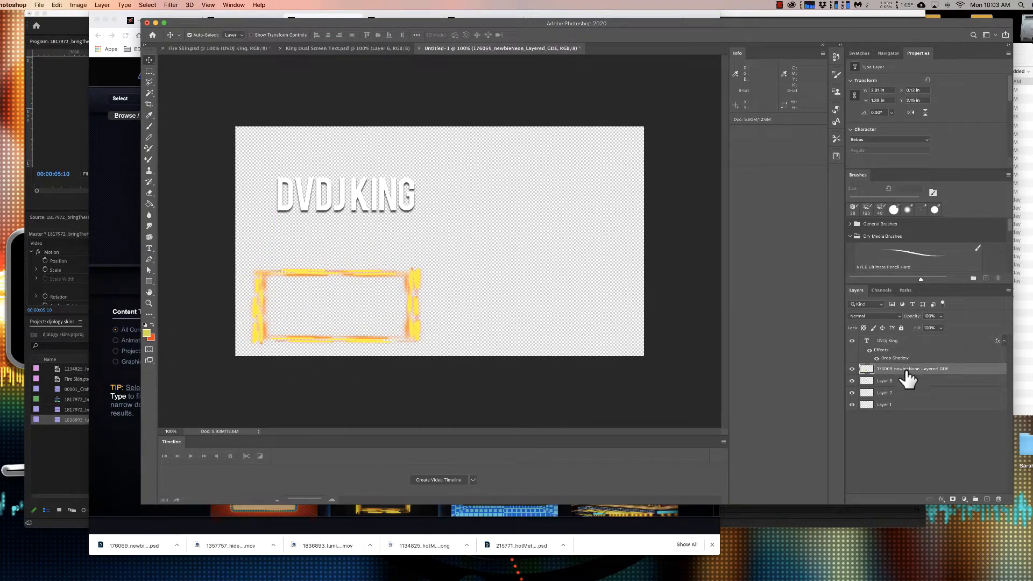
{"action": "left_click", "coordinate": [149, 203]}
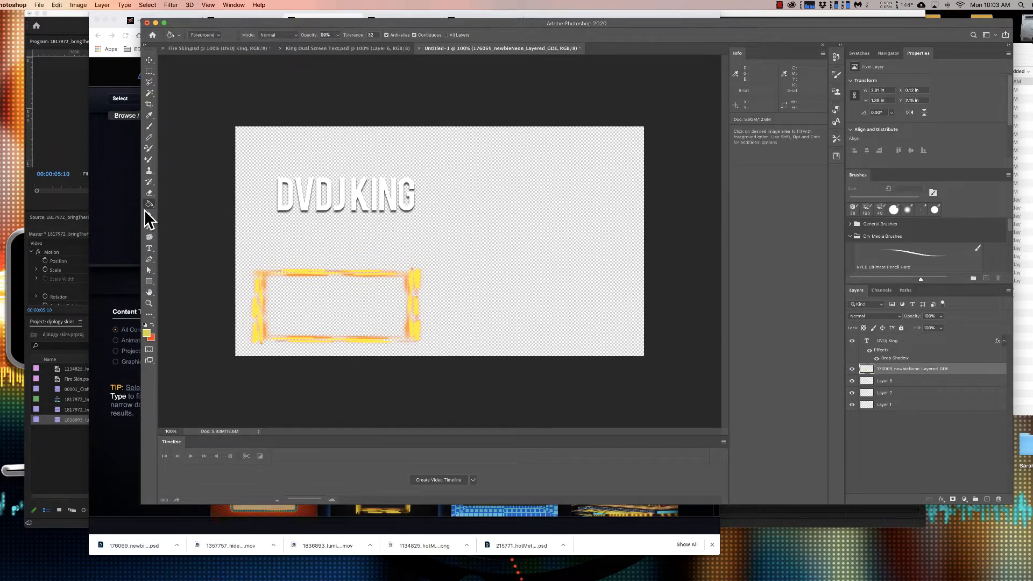
{"action": "left_click", "coordinate": [146, 333]}
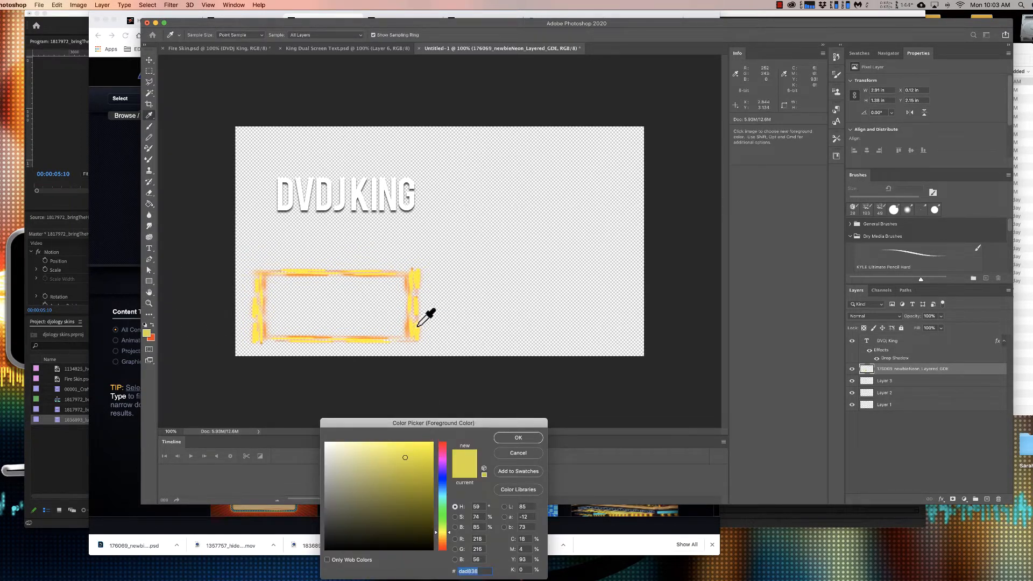
{"action": "left_click", "coordinate": [518, 438]}
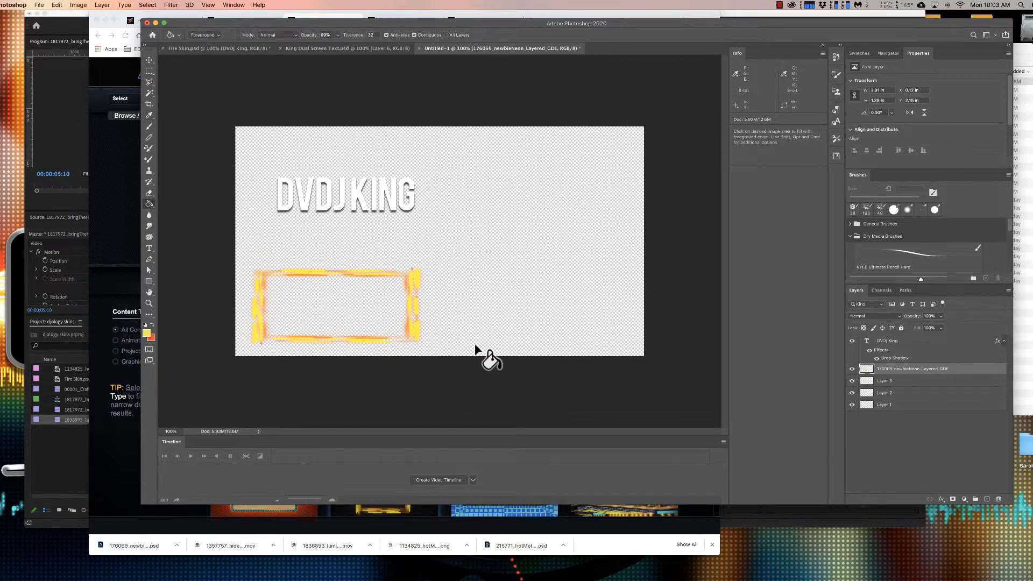
{"action": "left_click", "coordinate": [408, 312]}
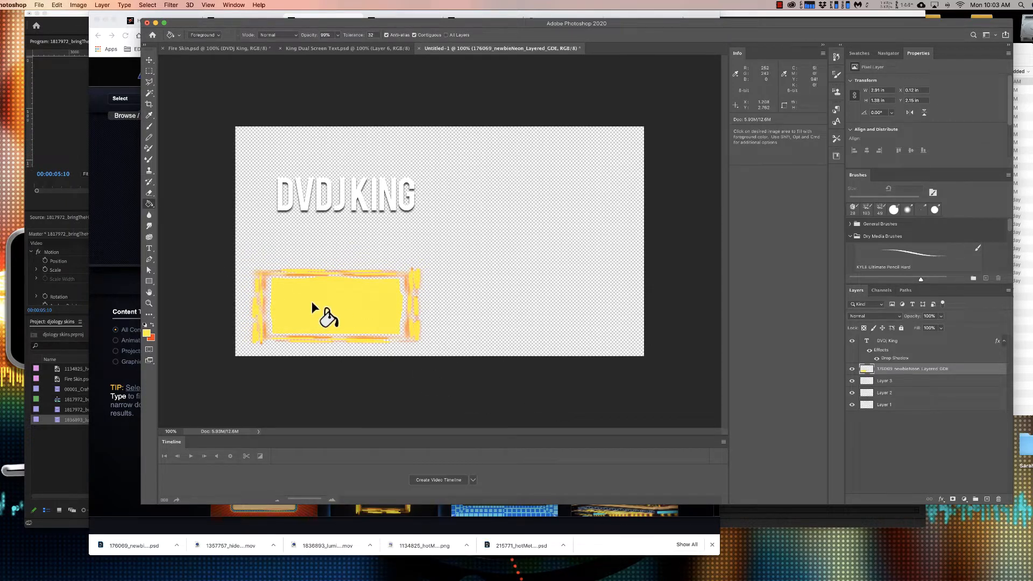
Step: Add a black drop shadow to the neon frame layer with a 12 px distance and a small, tight shadow size
{"action": "right_click", "coordinate": [905, 365]}
{"action": "left_click", "coordinate": [945, 221]}
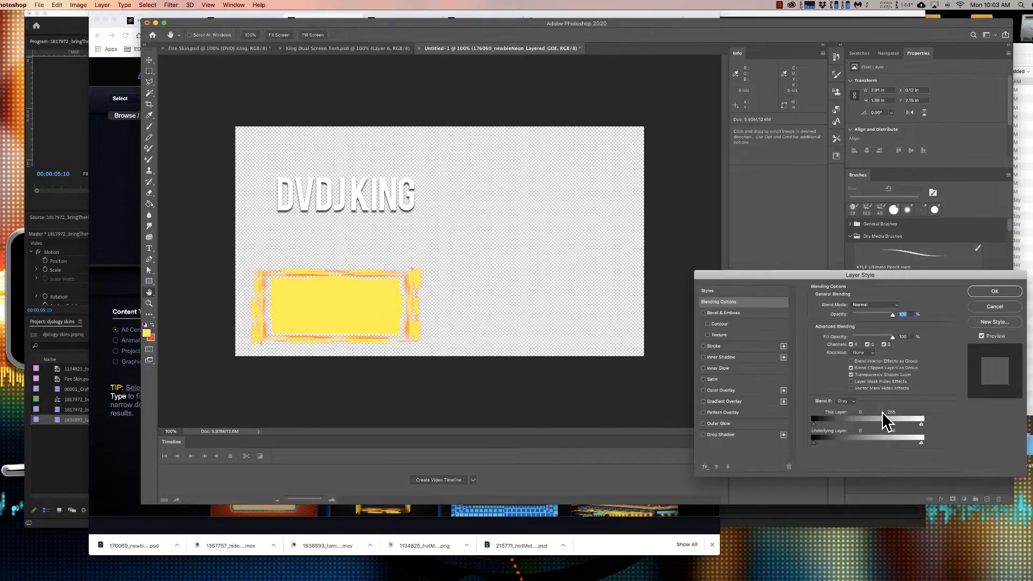
{"action": "left_click", "coordinate": [732, 434]}
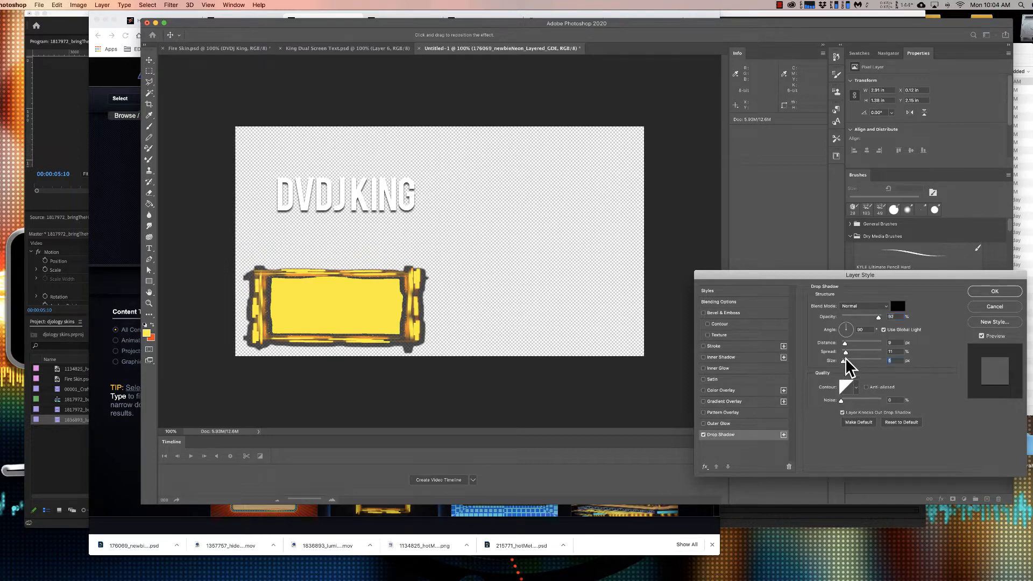
{"action": "left_click_drag", "start_coordinate": [842, 354], "coordinate": [844, 353]}
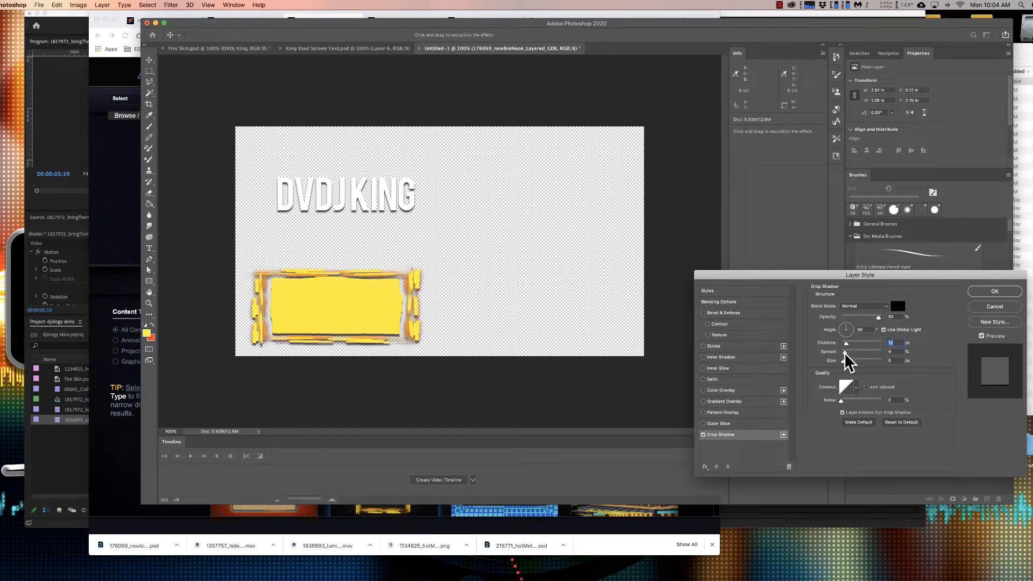
{"action": "left_click_drag", "start_coordinate": [847, 362], "coordinate": [845, 361]}
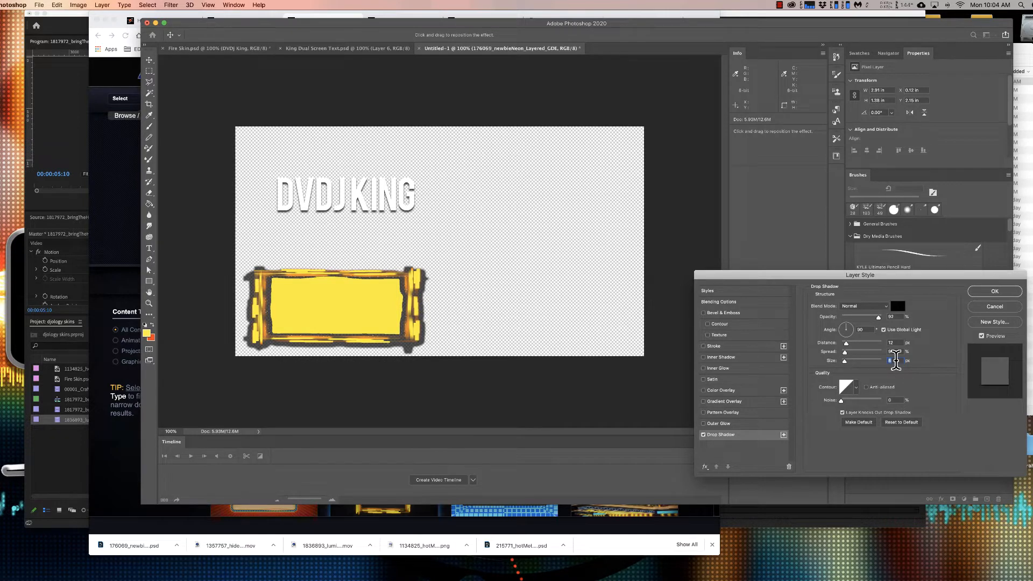
{"action": "type", "text": "0"}
{"action": "key", "text": "Return"}
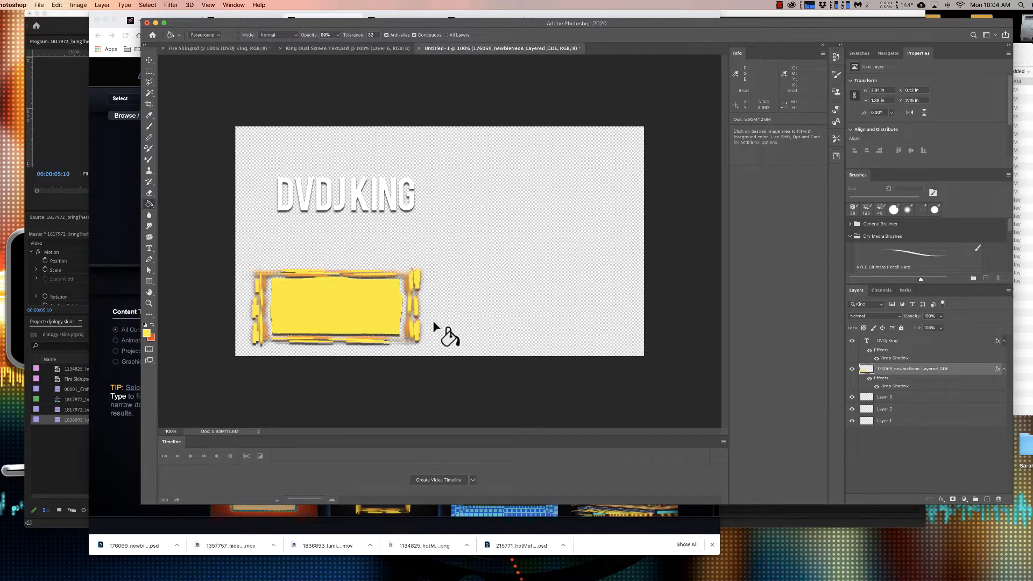
Step: Add a radial yellow-to-orange Gradient Overlay to the neon frame layer with its angle at about 176°
{"action": "right_click", "coordinate": [963, 370]}
{"action": "left_click", "coordinate": [923, 222]}
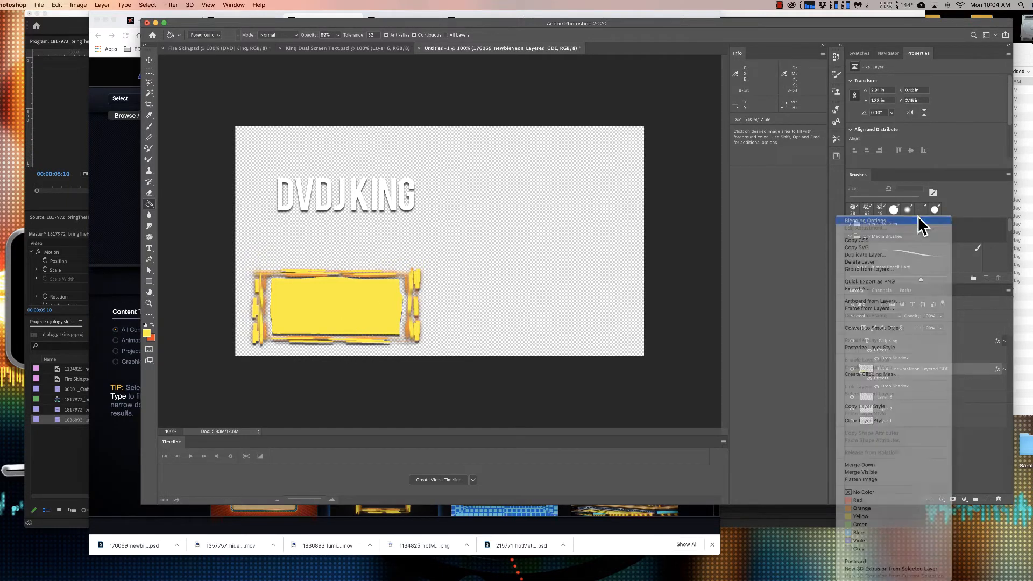
{"action": "left_click", "coordinate": [726, 401]}
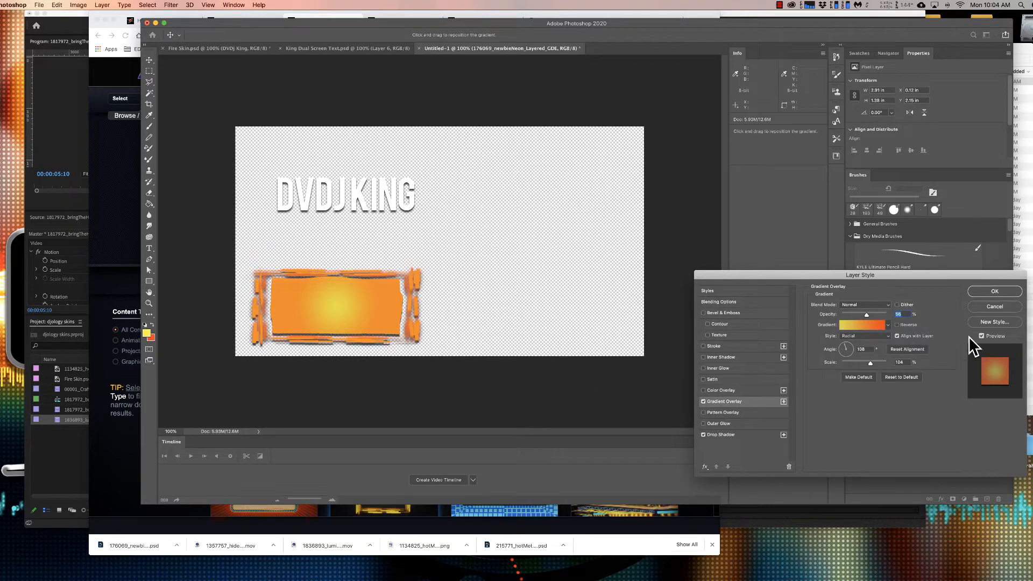
{"action": "left_click_drag", "start_coordinate": [850, 348], "coordinate": [842, 350]}
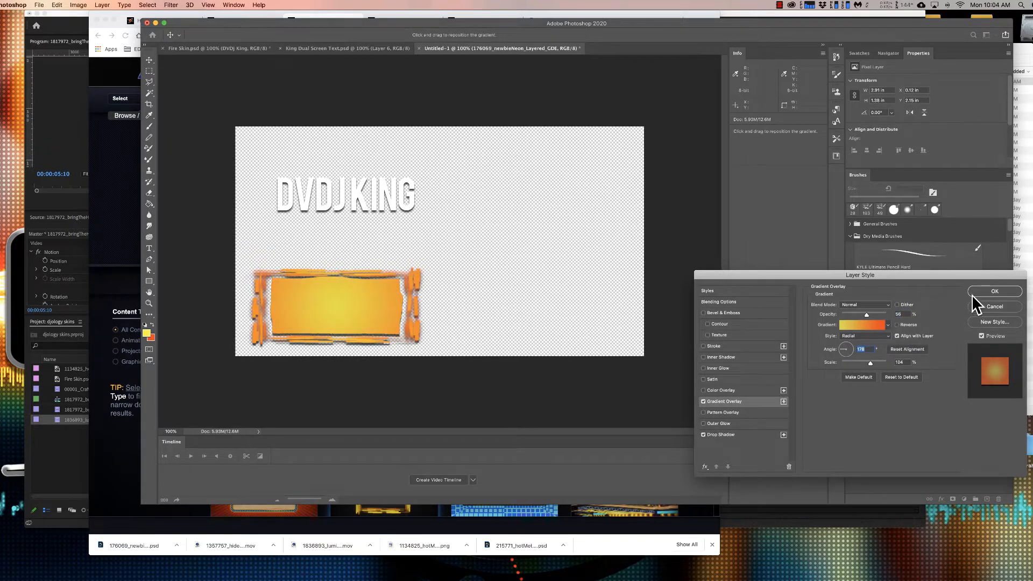
{"action": "left_click", "coordinate": [1012, 292]}
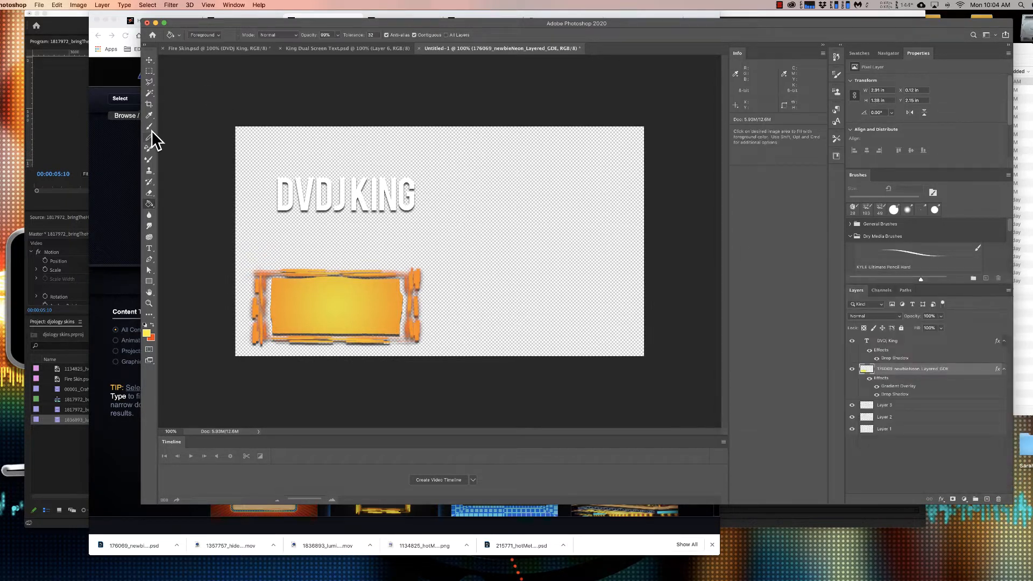
Step: Scale the DVDJ King text down to about 1.37 in wide and centre it in the upper part of the neon frame
{"action": "key", "text": "t"}
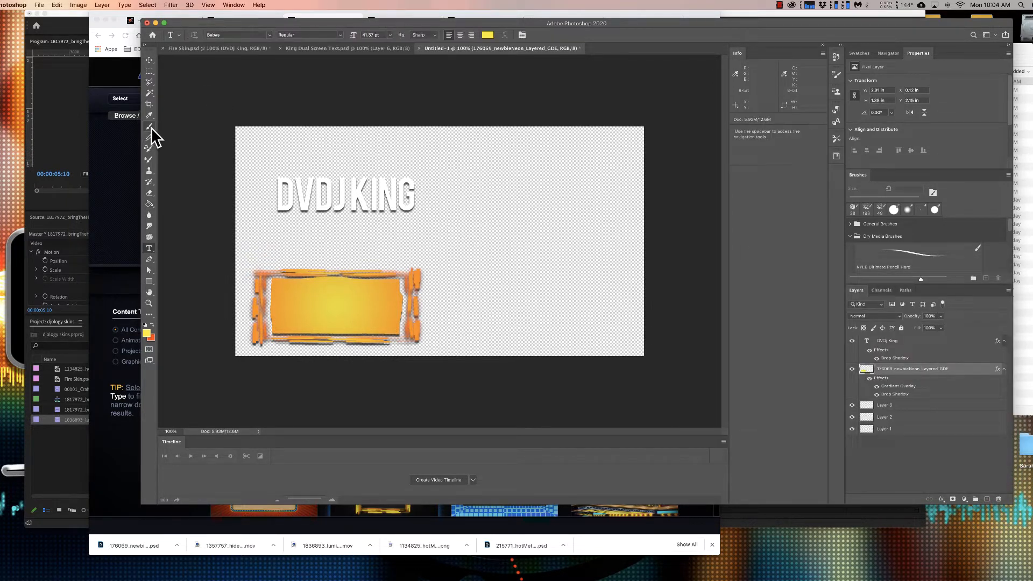
{"action": "left_click", "coordinate": [150, 61]}
{"action": "left_click_drag", "start_coordinate": [322, 192], "coordinate": [321, 274]}
{"action": "key", "text": "super+t"}
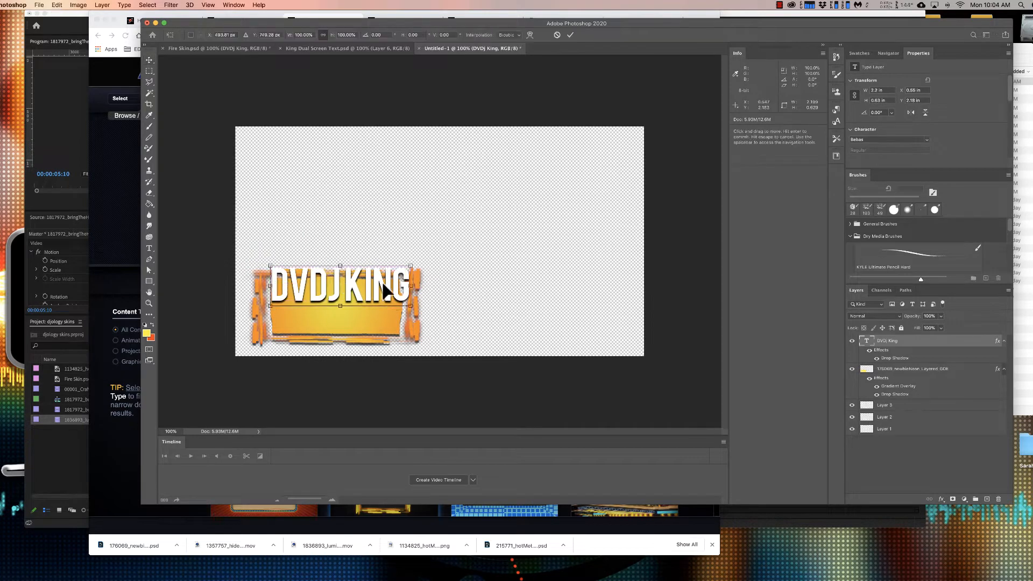
{"action": "left_click_drag", "start_coordinate": [410, 265], "coordinate": [358, 280]}
{"action": "left_click", "coordinate": [150, 60]}
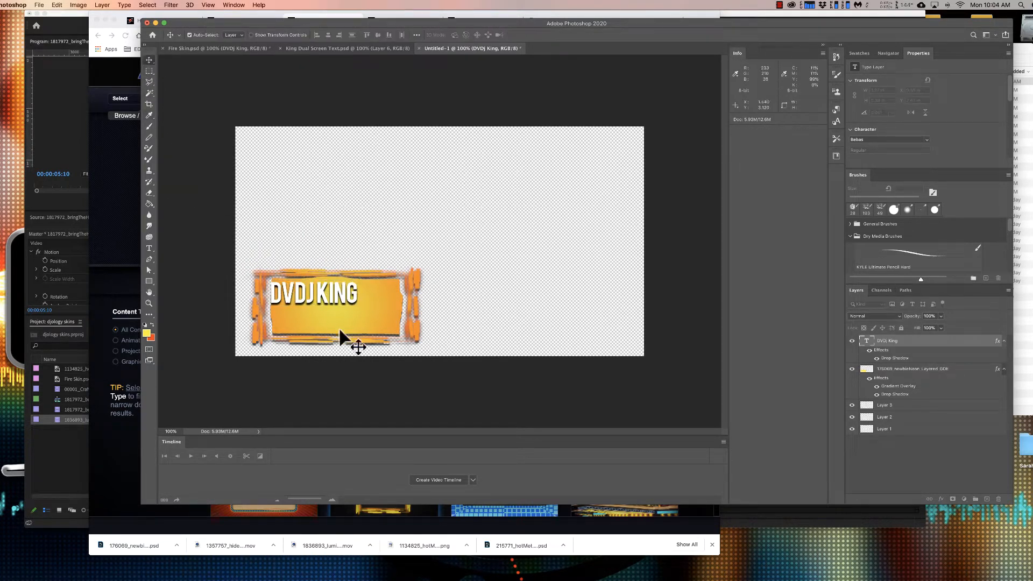
{"action": "left_click_drag", "start_coordinate": [300, 299], "coordinate": [323, 292]}
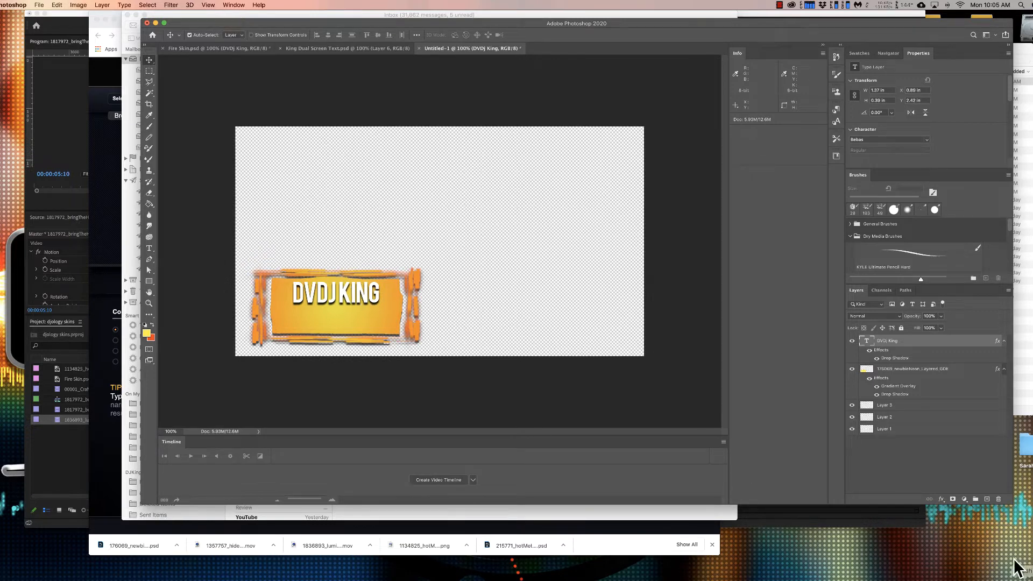
Step: Create a layer group named Bottom and place the DVDJ King text layer and the neon frame layer in it, text above frame
{"action": "key", "text": "super+g"}
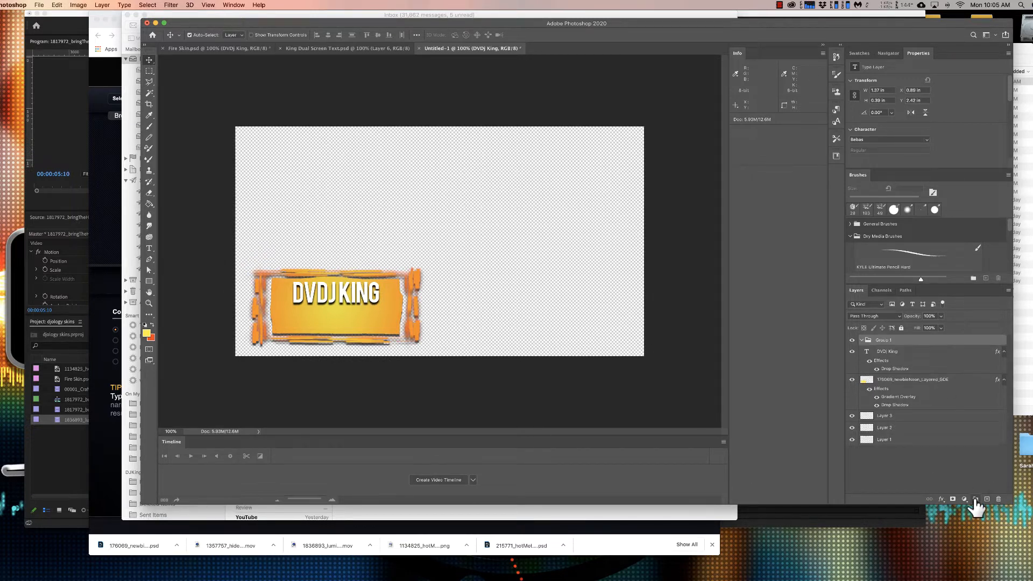
{"action": "double_click", "coordinate": [891, 340]}
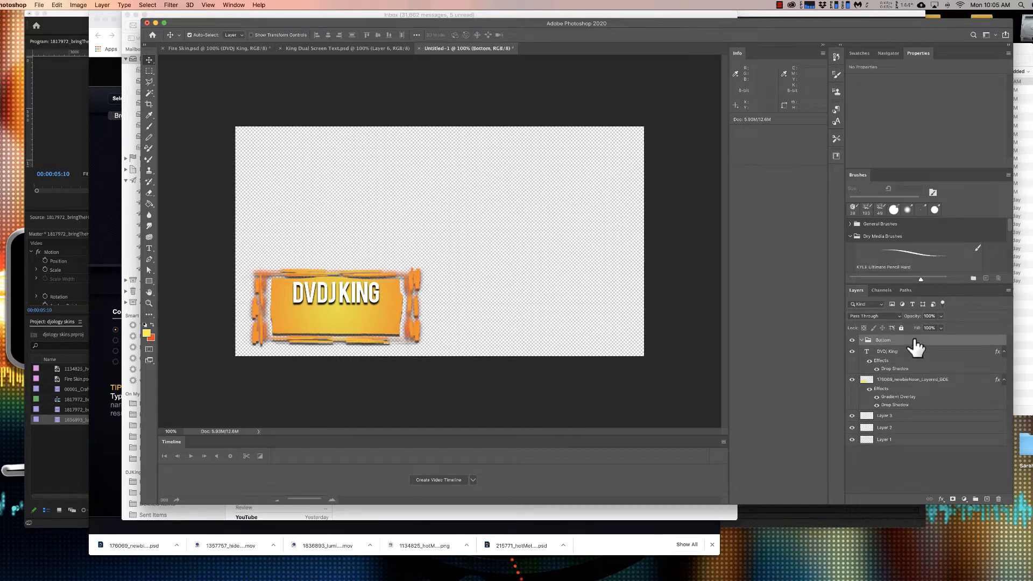
{"action": "mouse_move", "coordinate": [890, 354]}
{"action": "left_mouse_down"}
{"action": "mouse_move", "coordinate": [906, 387]}
{"action": "mouse_move", "coordinate": [901, 354]}
{"action": "left_mouse_up"}
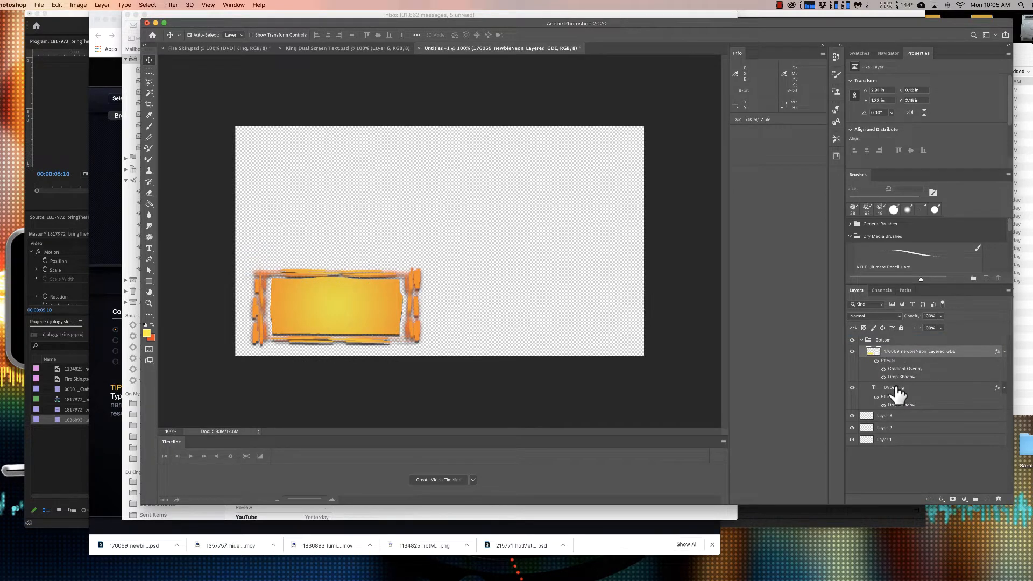
{"action": "left_click_drag", "start_coordinate": [893, 391], "coordinate": [921, 370]}
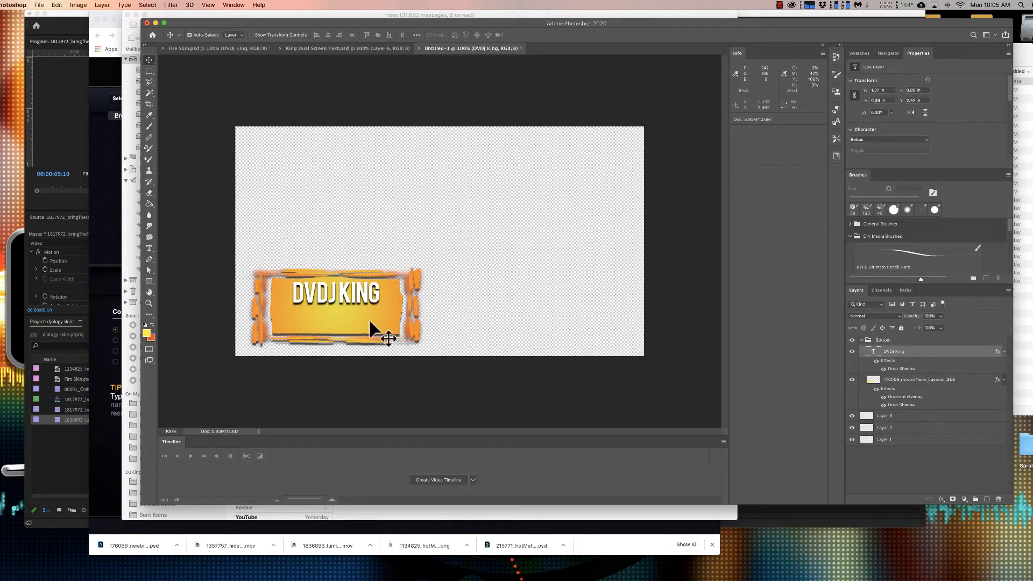
Step: Switch to the King Dual Screen Text.psd document
{"action": "left_click", "coordinate": [335, 49]}
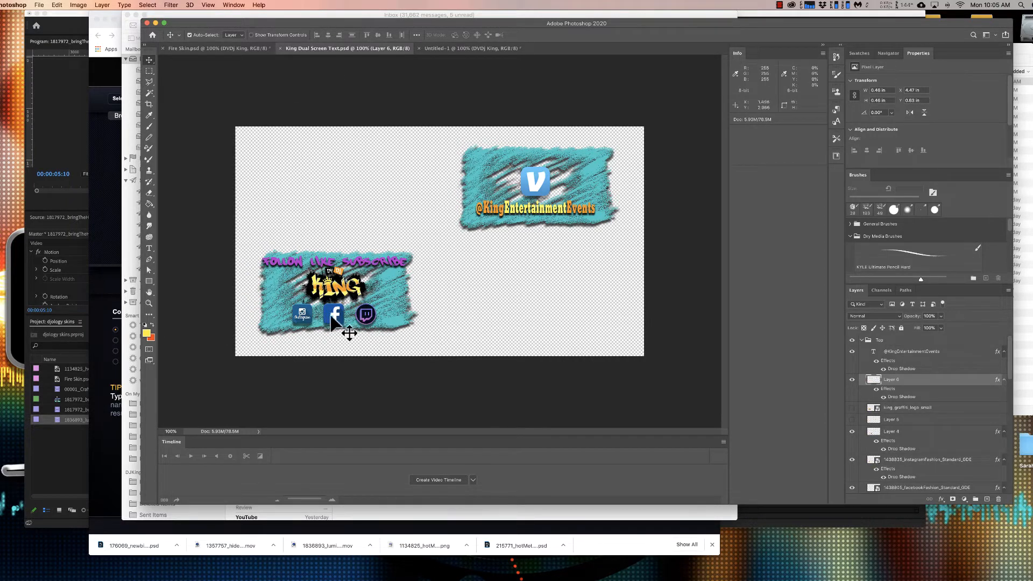
Step: Try to move the Instagram and Twitch icons together out of the lower graphic, and undo the move
{"action": "left_click", "coordinate": [307, 319]}
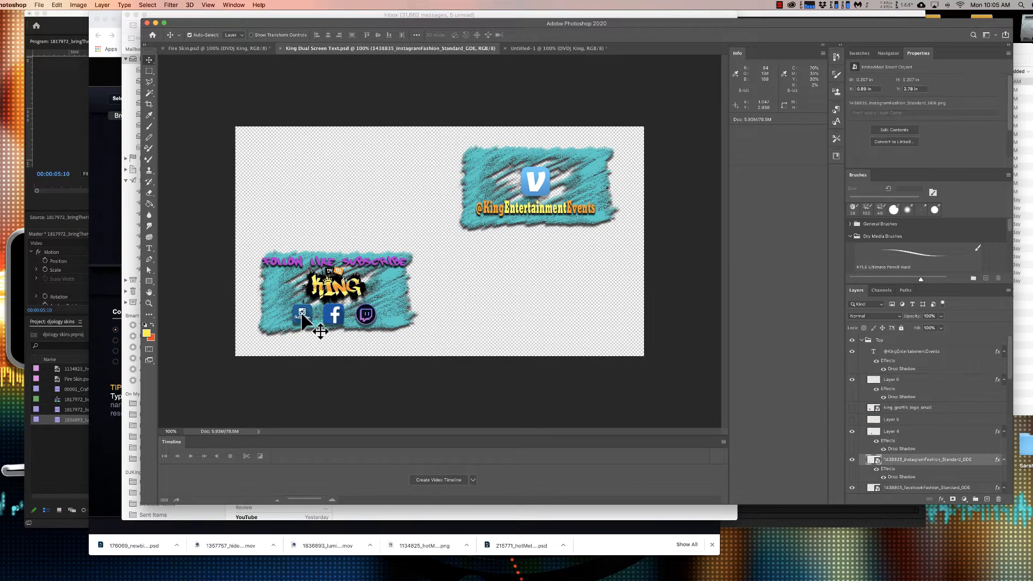
{"action": "left_click", "coordinate": [910, 423], "text": "shift"}
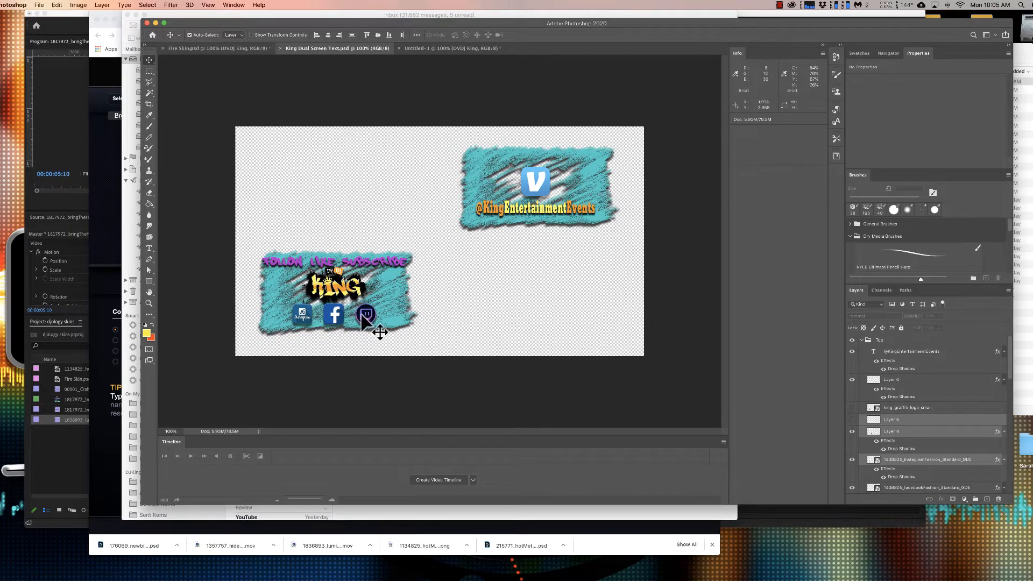
{"action": "left_click_drag", "start_coordinate": [366, 315], "coordinate": [455, 151]}
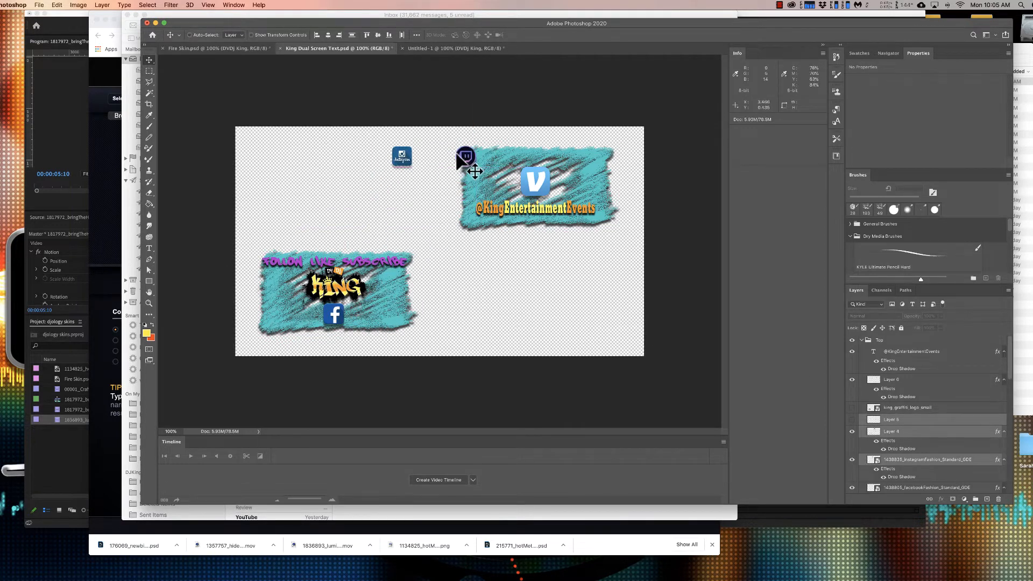
{"action": "key", "text": "ctrl+z"}
Step: Copy the Instagram, Facebook and Twitch icon layers into Untitled-1 and position them in a row beneath the DVDJ King text
{"action": "left_click", "coordinate": [900, 434]}
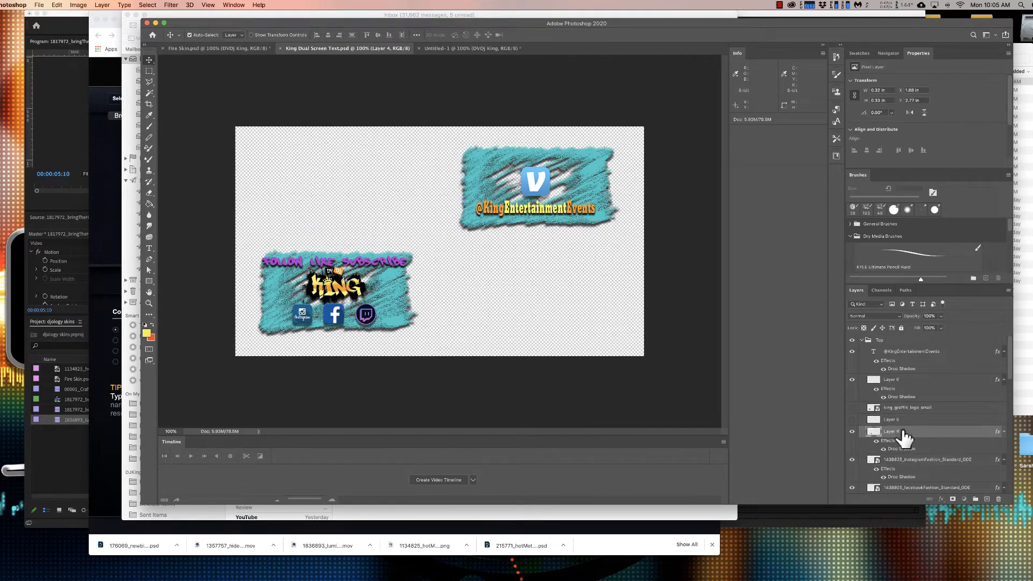
{"action": "left_click", "coordinate": [907, 421]}
{"action": "scroll", "coordinate": [907, 427], "scroll_direction": "down", "scroll_amount": 1}
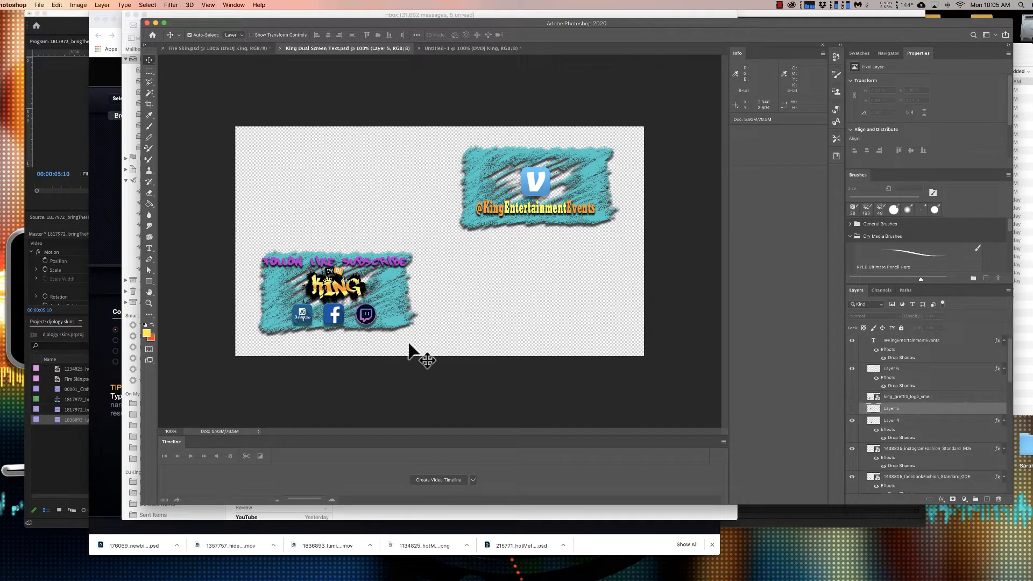
{"action": "left_click", "coordinate": [325, 318]}
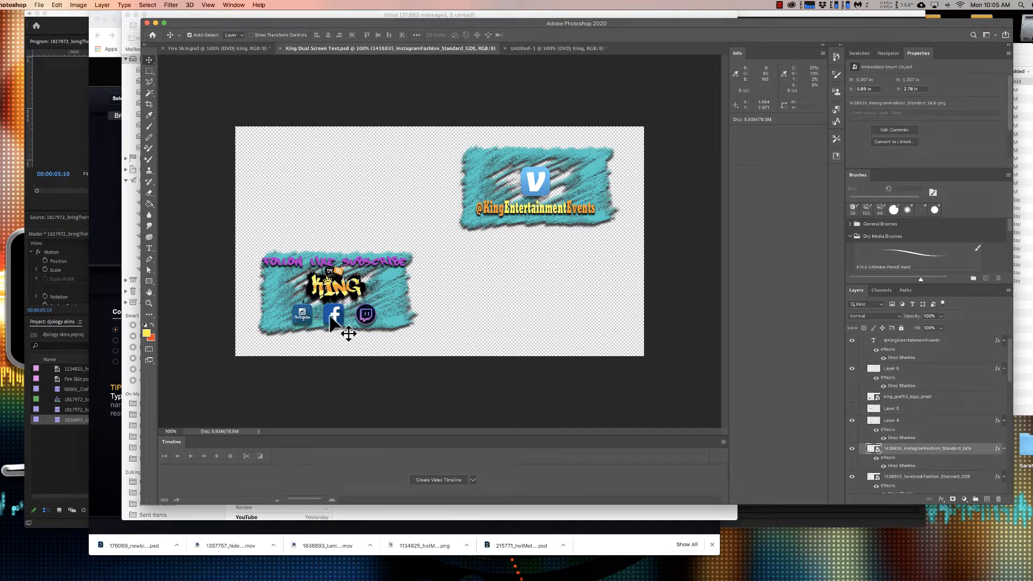
{"action": "left_click", "coordinate": [367, 321]}
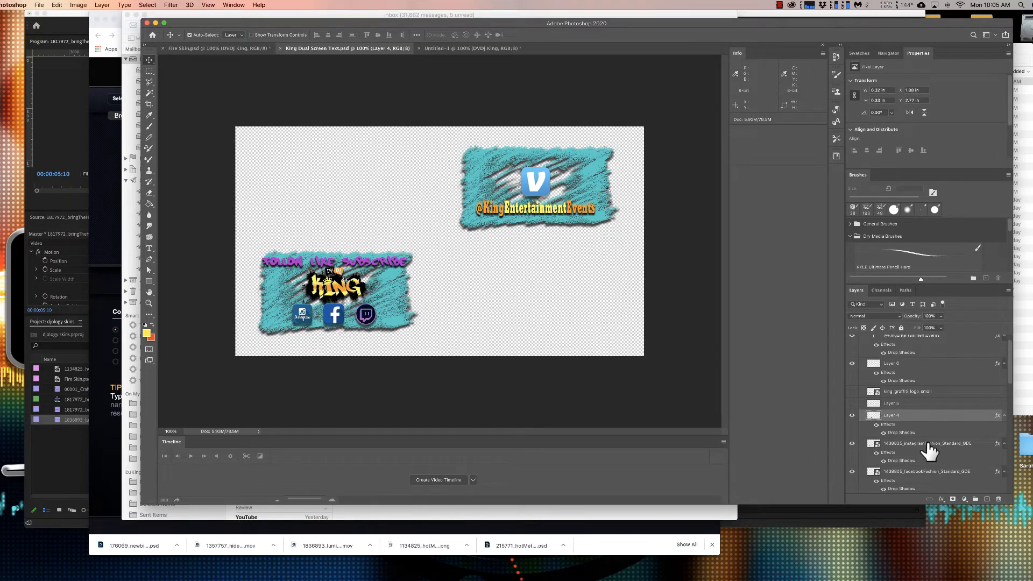
{"action": "left_click", "coordinate": [927, 478], "text": "shift"}
{"action": "scroll", "coordinate": [914, 419], "scroll_direction": "down", "scroll_amount": 2}
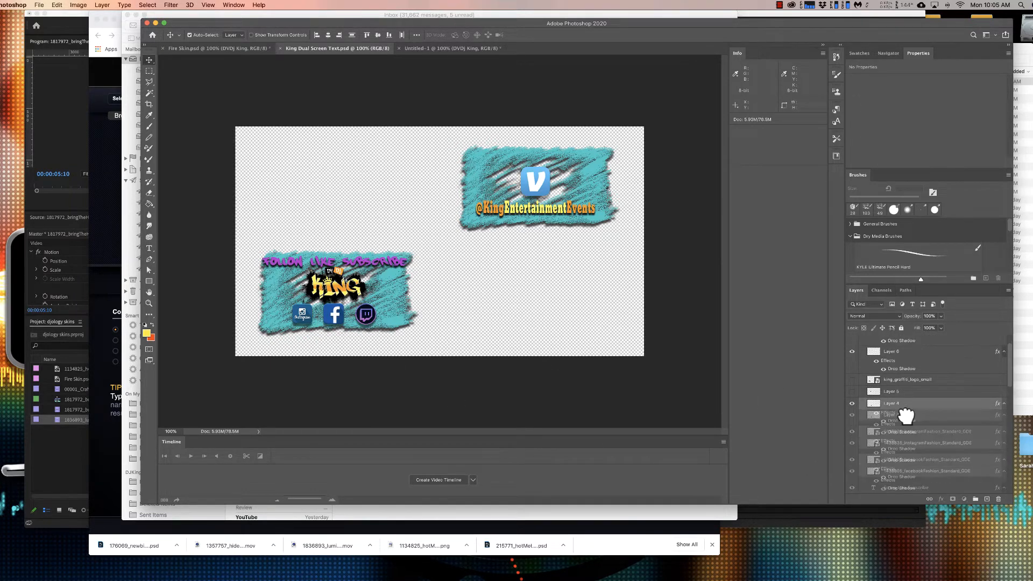
{"action": "left_click_drag", "start_coordinate": [909, 380], "coordinate": [393, 266]}
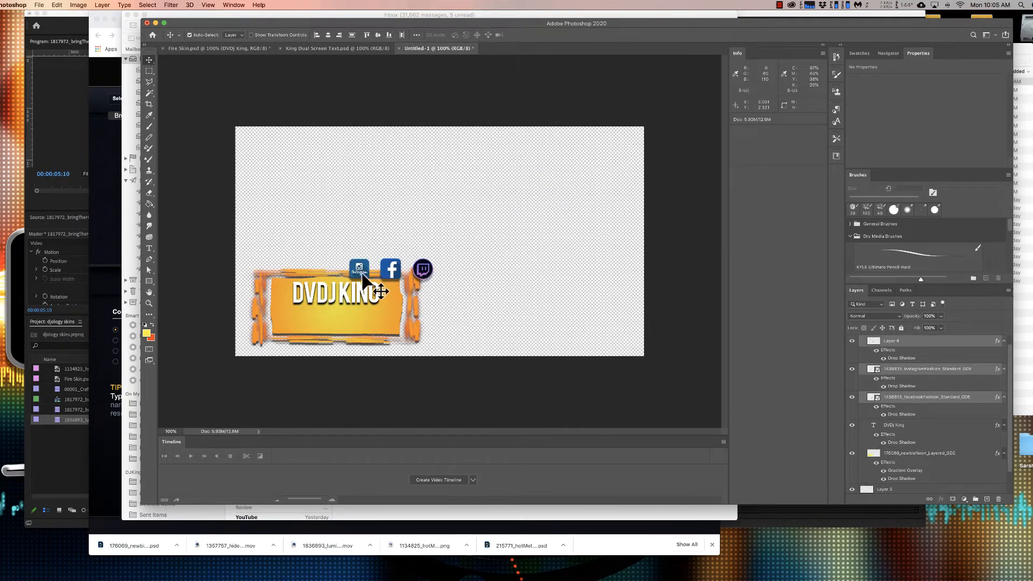
{"action": "left_click_drag", "start_coordinate": [333, 316], "coordinate": [277, 368]}
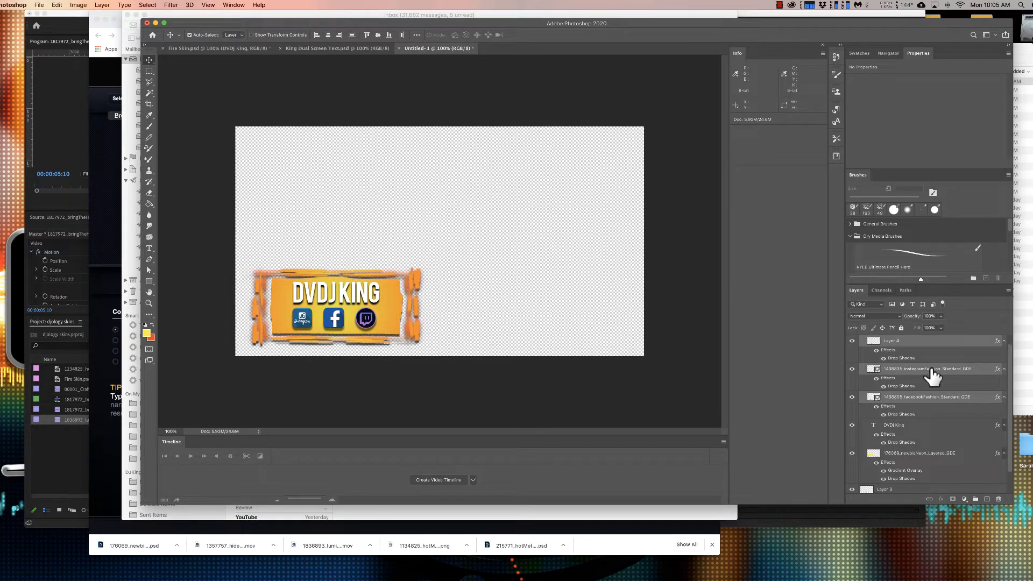
Step: Copy the Follow text layer from Fire Skin.psd into the Bottom group of Untitled-1, placing it over the frame's upper-left corner
{"action": "scroll", "coordinate": [932, 370], "scroll_direction": "up", "scroll_amount": 1}
{"action": "left_click", "coordinate": [861, 340]}
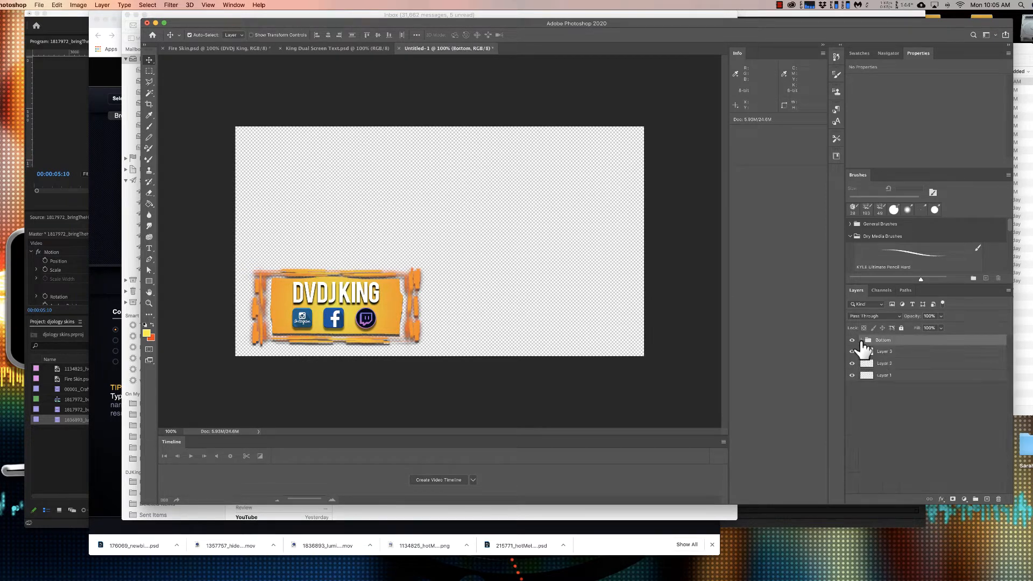
{"action": "left_click", "coordinate": [861, 341]}
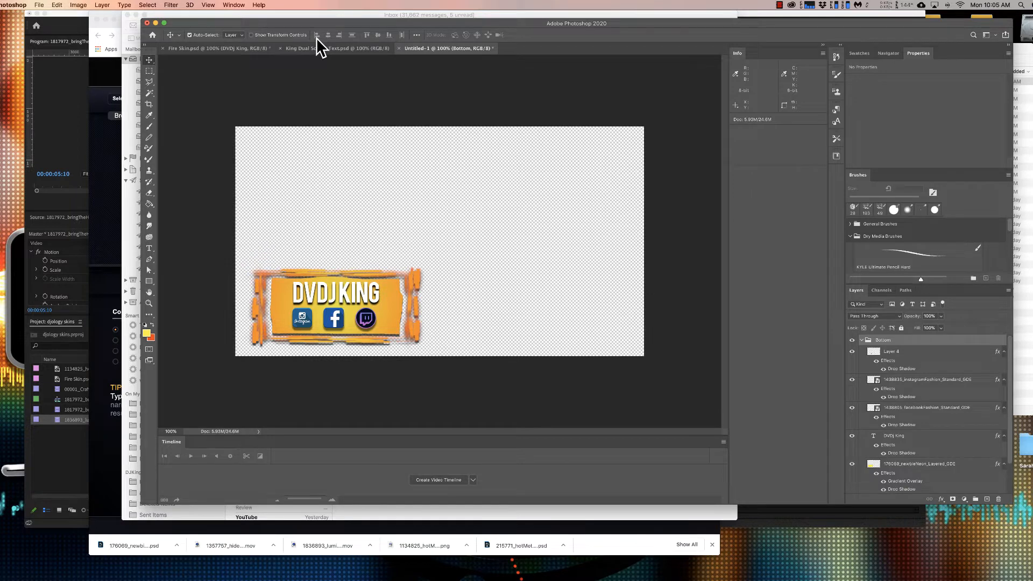
{"action": "left_click", "coordinate": [327, 46]}
{"action": "left_click", "coordinate": [213, 47]}
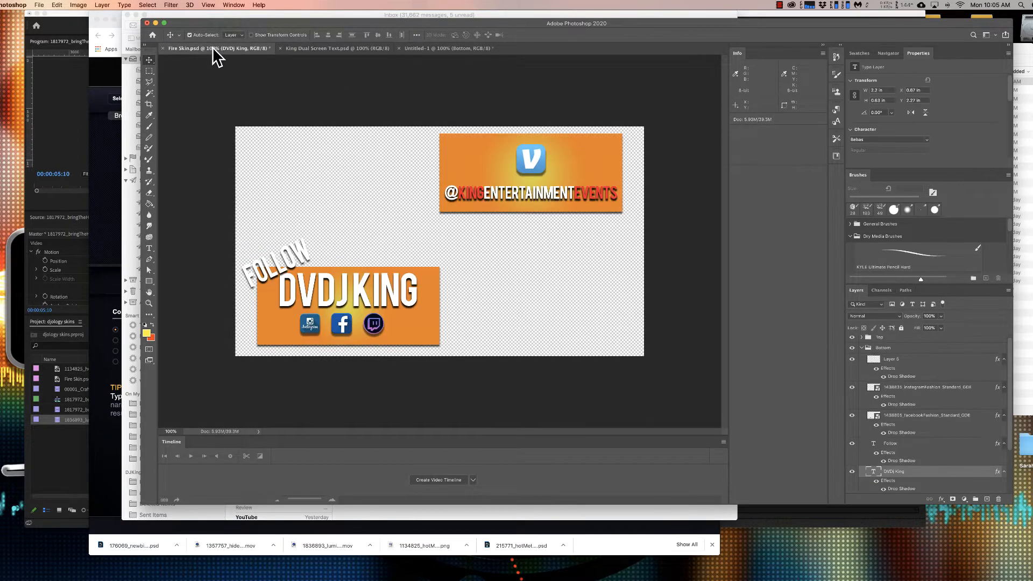
{"action": "left_click_drag", "start_coordinate": [286, 259], "coordinate": [414, 46]}
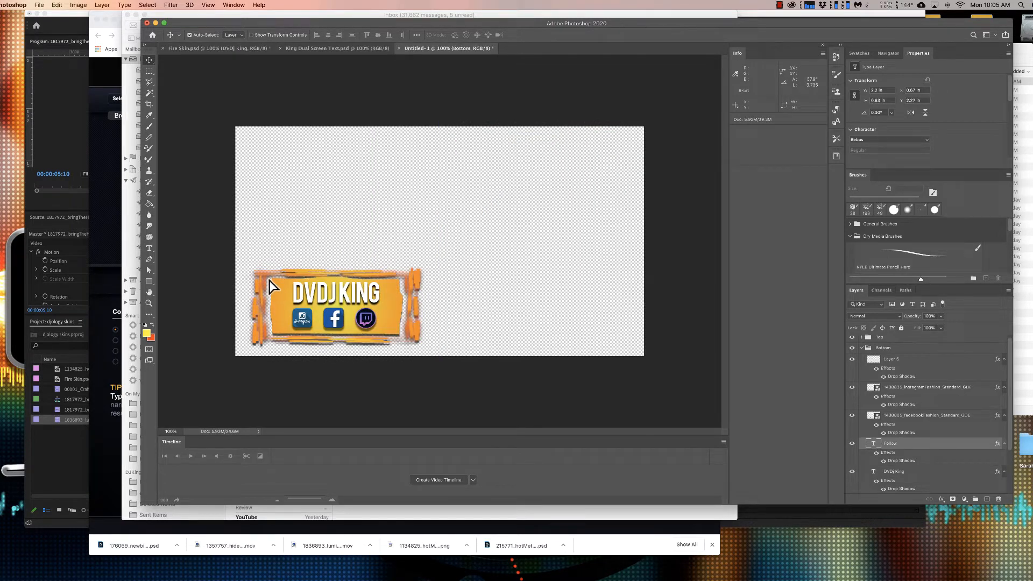
{"action": "left_click_drag", "start_coordinate": [271, 286], "coordinate": [279, 285]}
Step: Scale the Follow text down to about 1 in wide and fit it against the frame's upper-left corner beside the DVDJ King text
{"action": "key", "text": "super+t"}
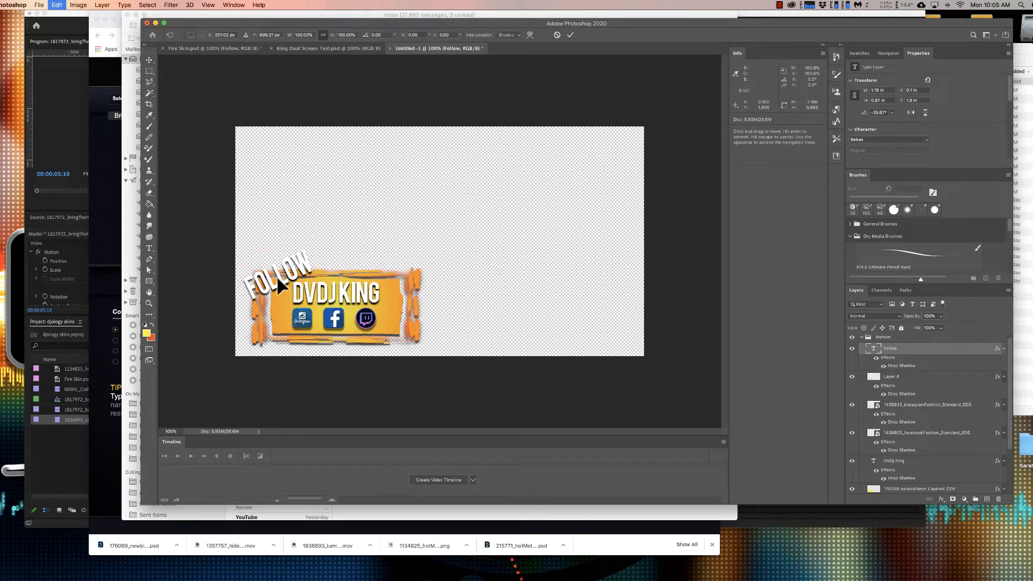
{"action": "left_click_drag", "start_coordinate": [316, 247], "coordinate": [291, 280]}
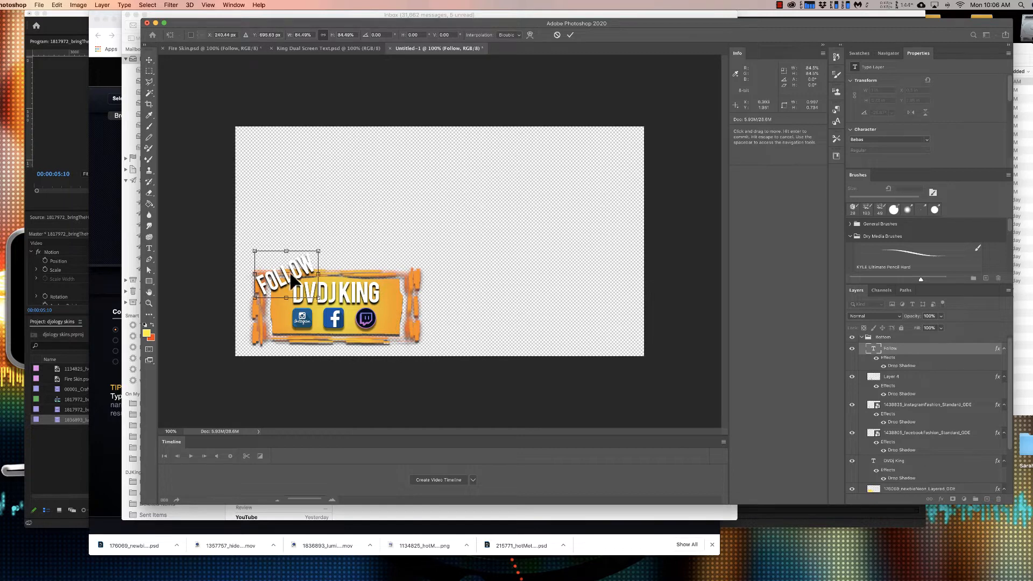
{"action": "key", "text": "Return"}
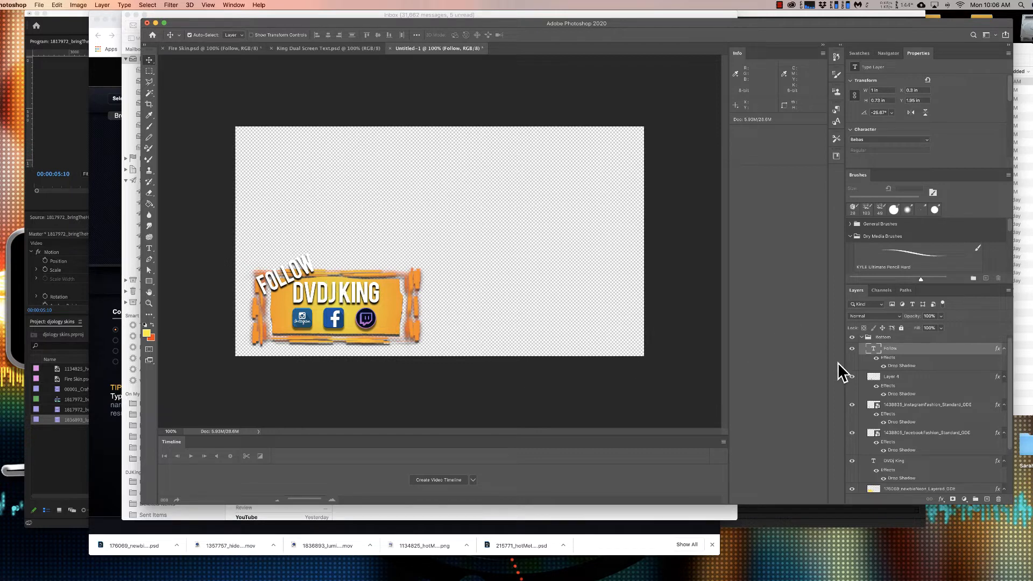
Step: Look up the grid display option and show the grid over the Untitled-1 canvas
{"action": "left_click", "coordinate": [861, 338]}
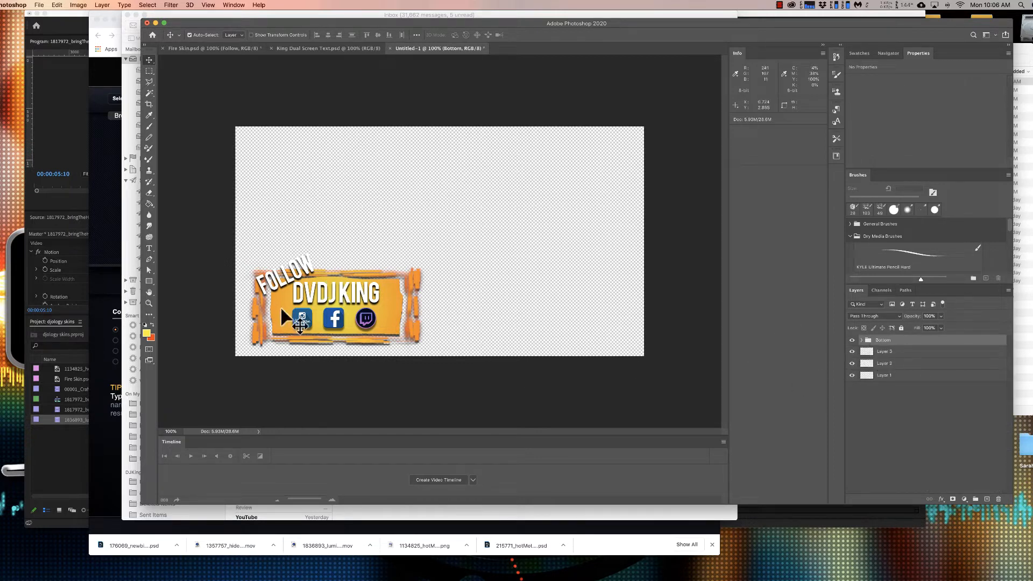
{"action": "left_click", "coordinate": [861, 340]}
{"action": "left_click", "coordinate": [258, 5]}
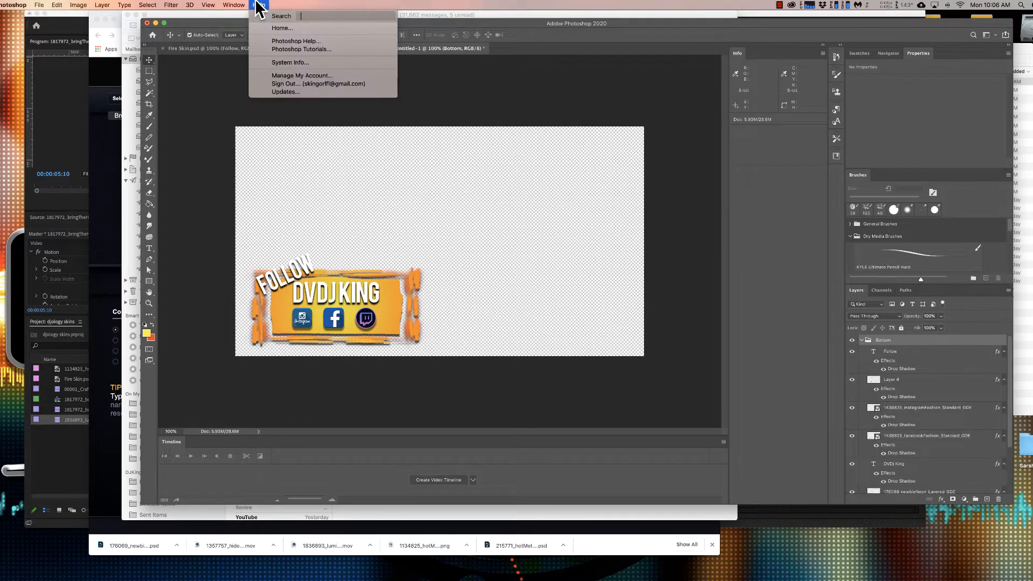
{"action": "type", "text": "gride"}
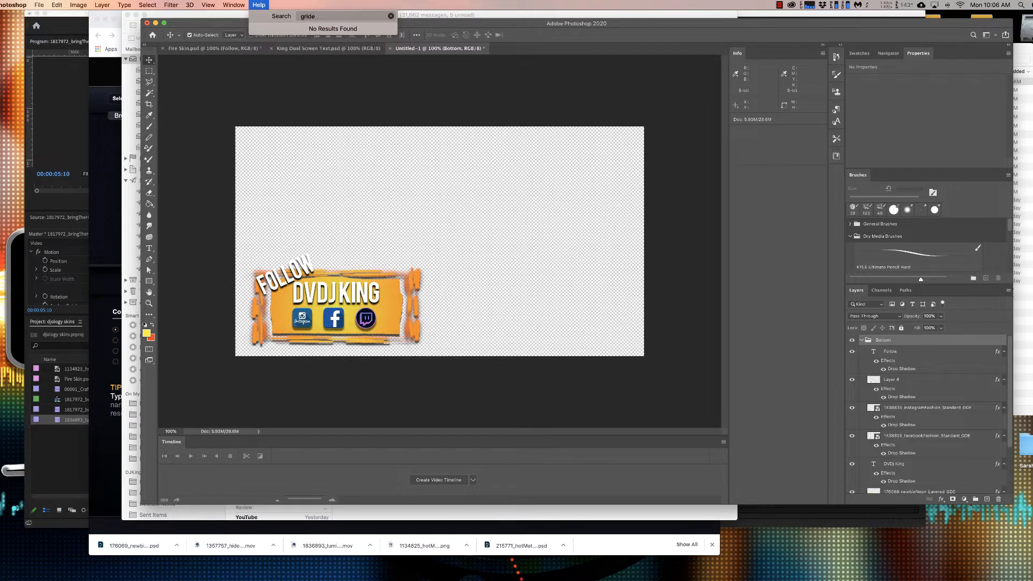
{"action": "key", "text": "BackSpace"}
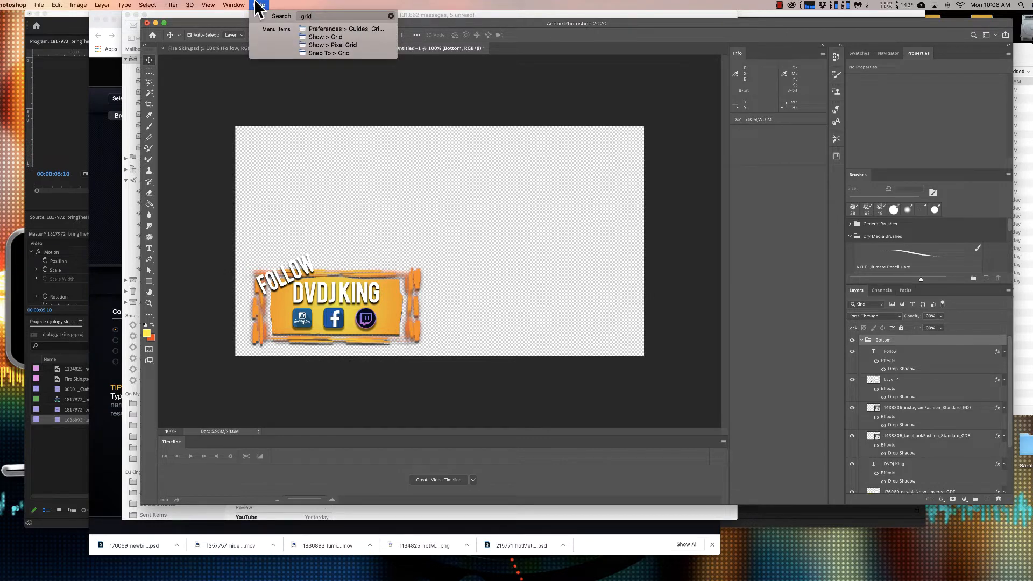
{"action": "left_click", "coordinate": [332, 37]}
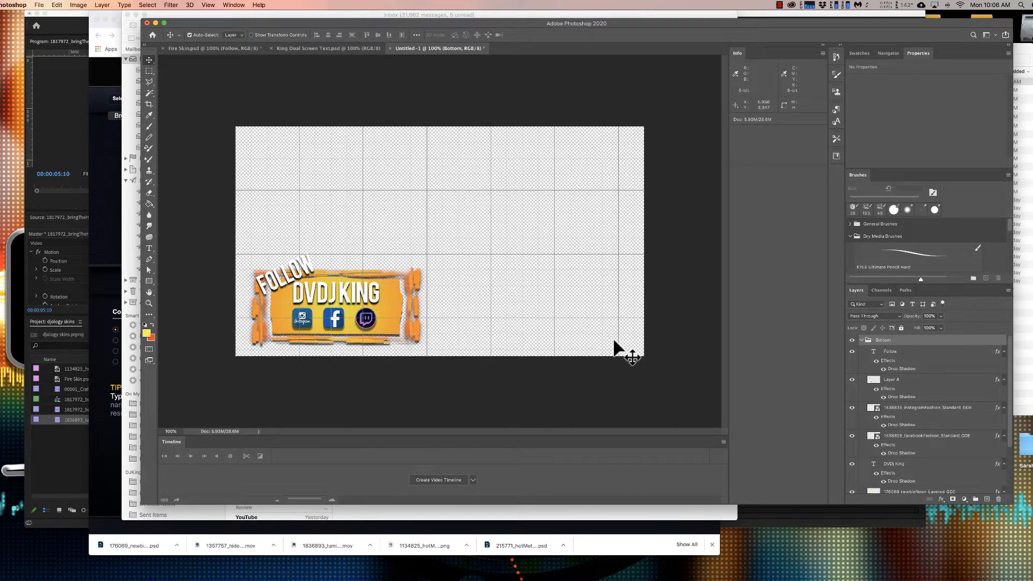
Step: Move the whole DVDJ King graphic slightly up and to the right so its frame lines up with the grid
{"action": "left_click", "coordinate": [861, 340]}
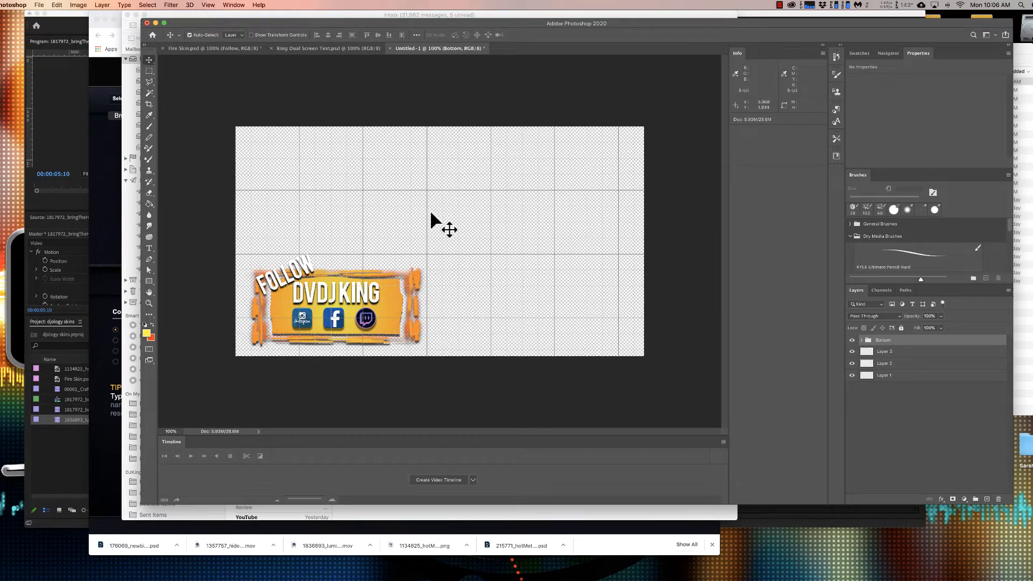
{"action": "left_click_drag", "start_coordinate": [321, 298], "coordinate": [242, 349]}
{"action": "mouse_move", "coordinate": [279, 300]}
{"action": "left_mouse_down"}
{"action": "mouse_move", "coordinate": [297, 295]}
{"action": "mouse_move", "coordinate": [273, 295]}
{"action": "mouse_move", "coordinate": [293, 295]}
{"action": "mouse_move", "coordinate": [284, 291]}
{"action": "left_mouse_up"}
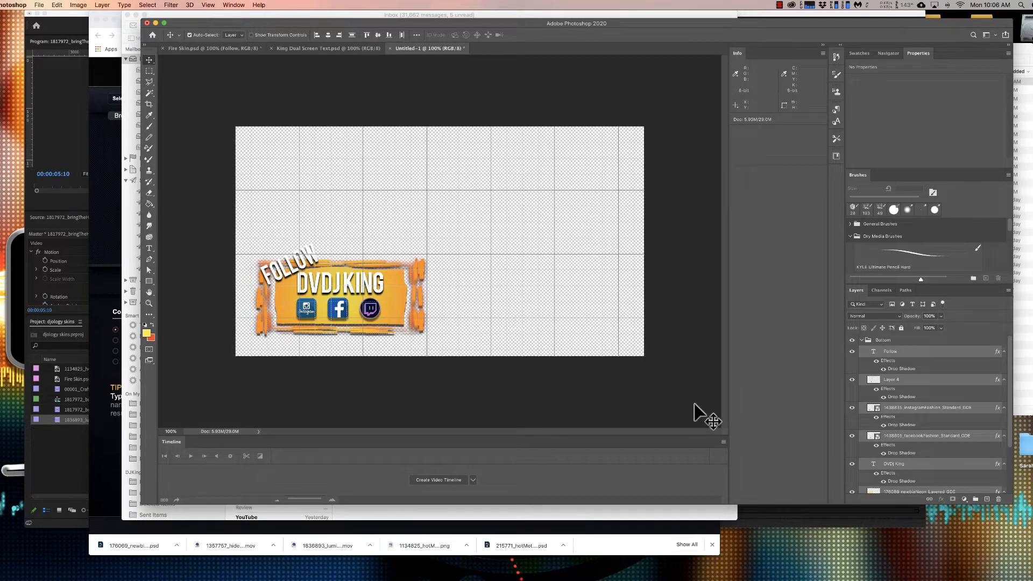
Step: Duplicate the 176069_newbieNeon_Layered_GDE frame layer within Untitled-1, keeping the default copy name
{"action": "scroll", "coordinate": [934, 434], "scroll_direction": "down", "scroll_amount": 3}
{"action": "left_click", "coordinate": [922, 434]}
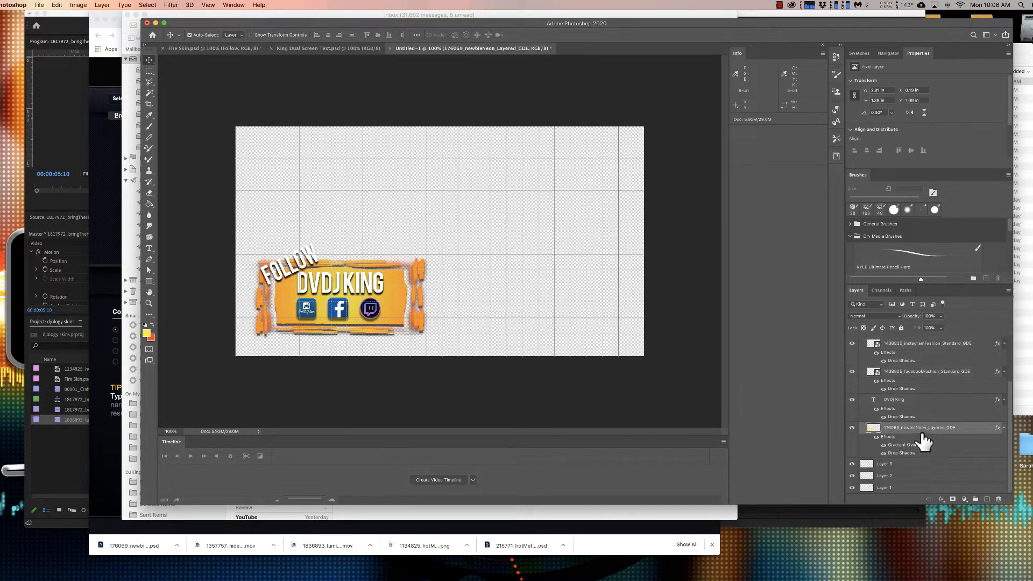
{"action": "right_click", "coordinate": [920, 430]}
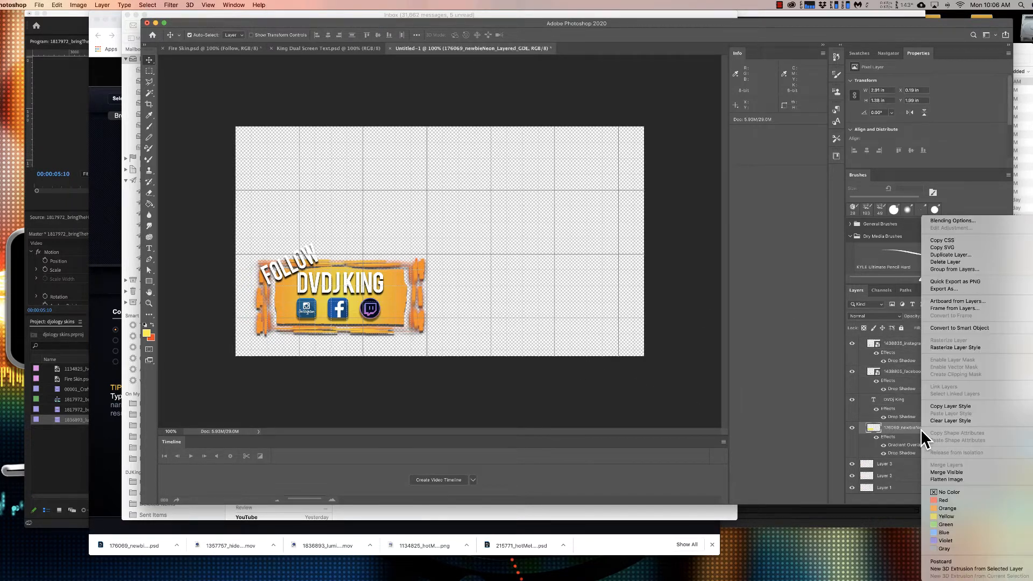
{"action": "left_click", "coordinate": [974, 256]}
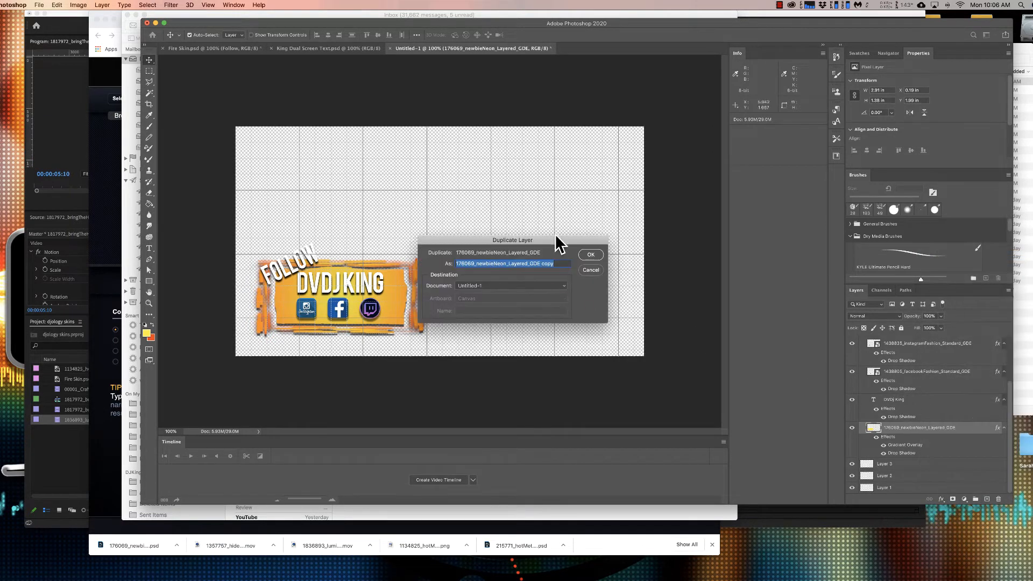
{"action": "left_click", "coordinate": [590, 254]}
Step: Create a group named Top above the Bottom group and place one of the two frame layers in it
{"action": "scroll", "coordinate": [866, 387], "scroll_direction": "up", "scroll_amount": 3}
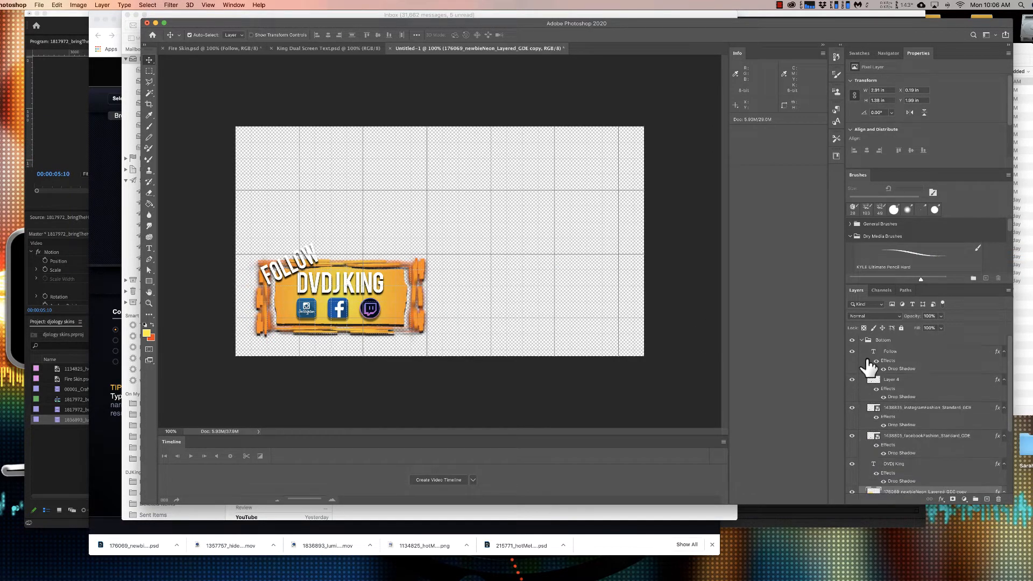
{"action": "left_click", "coordinate": [852, 340]}
{"action": "left_click", "coordinate": [853, 340]}
{"action": "left_click", "coordinate": [862, 340]}
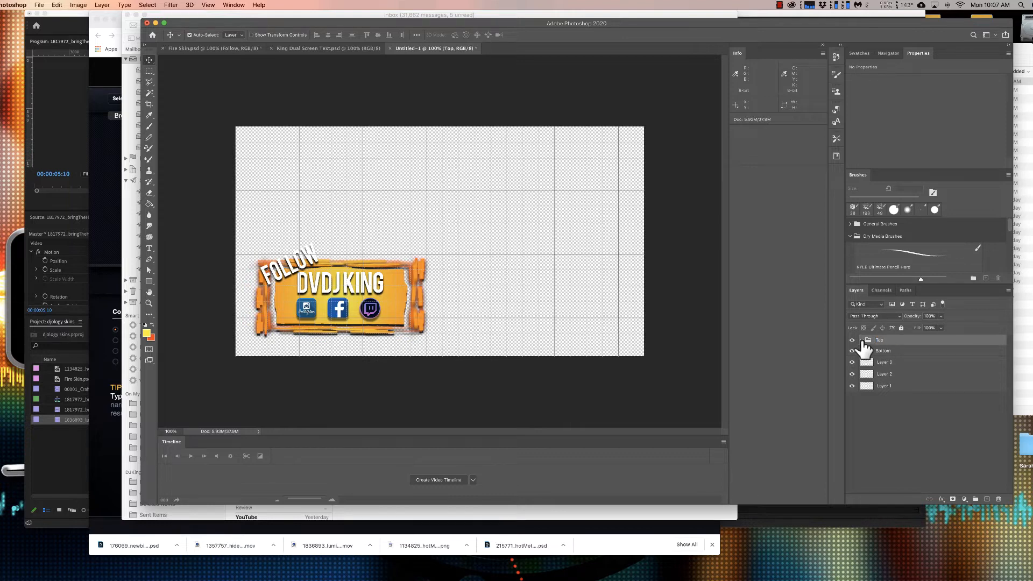
{"action": "left_click", "coordinate": [861, 351]}
{"action": "left_click_drag", "start_coordinate": [915, 447], "coordinate": [906, 347]}
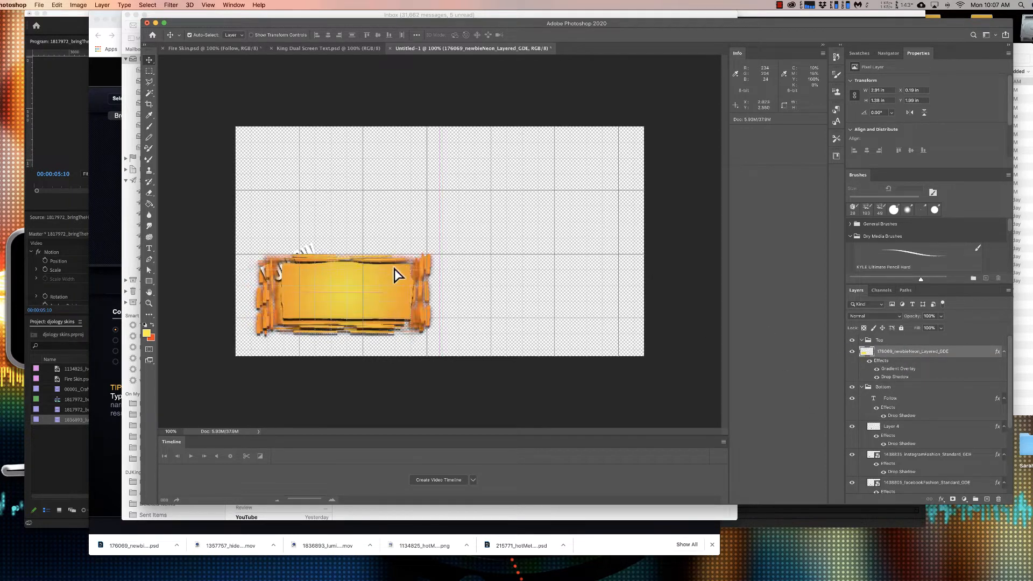
Step: Move the Top group's frame to the canvas's upper-right corner, aligned with the grid, and hide the grid
{"action": "left_click_drag", "start_coordinate": [383, 293], "coordinate": [565, 171]}
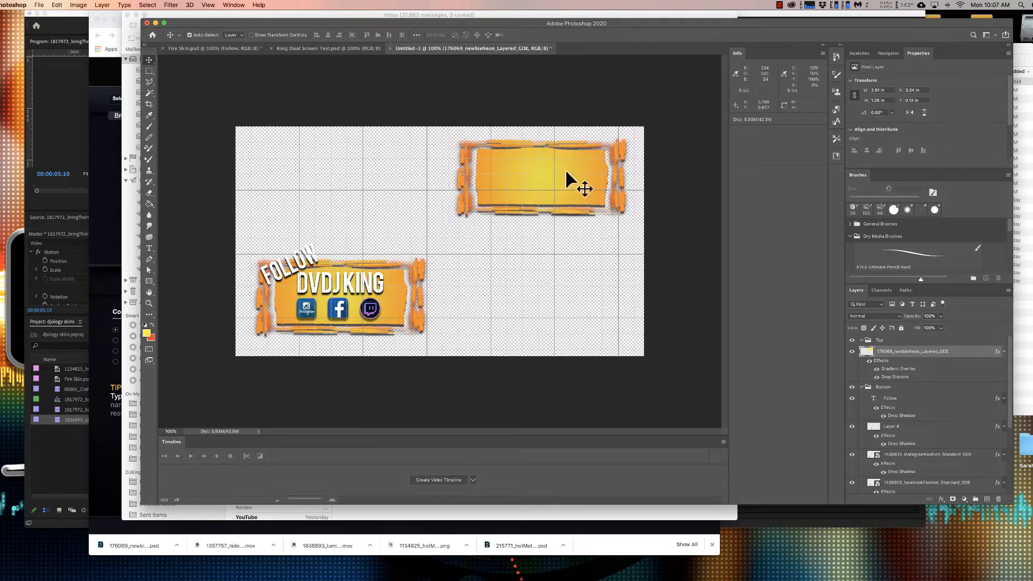
{"action": "left_click", "coordinate": [257, 6]}
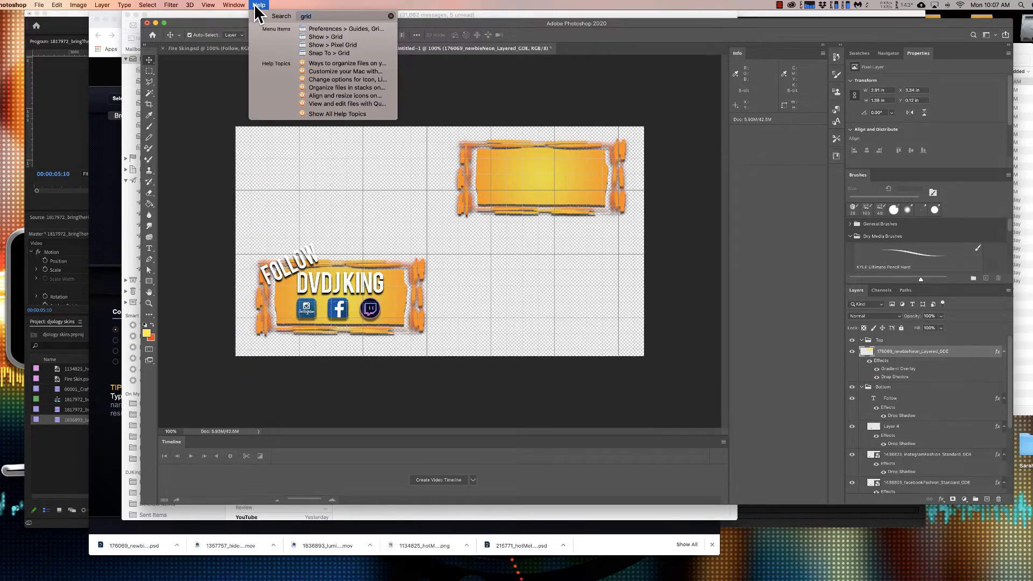
{"action": "left_click", "coordinate": [358, 37]}
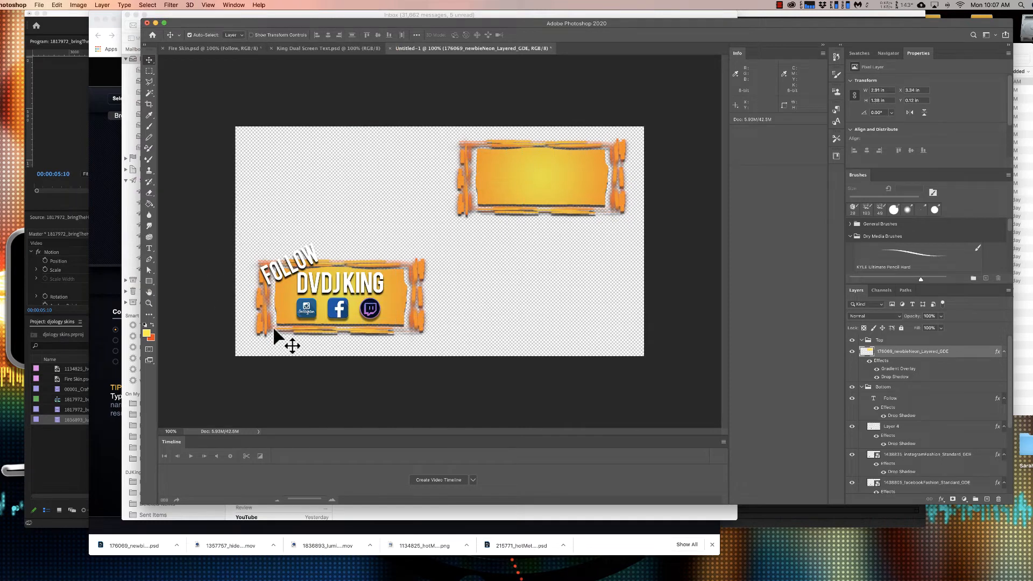
{"action": "left_click", "coordinate": [328, 48]}
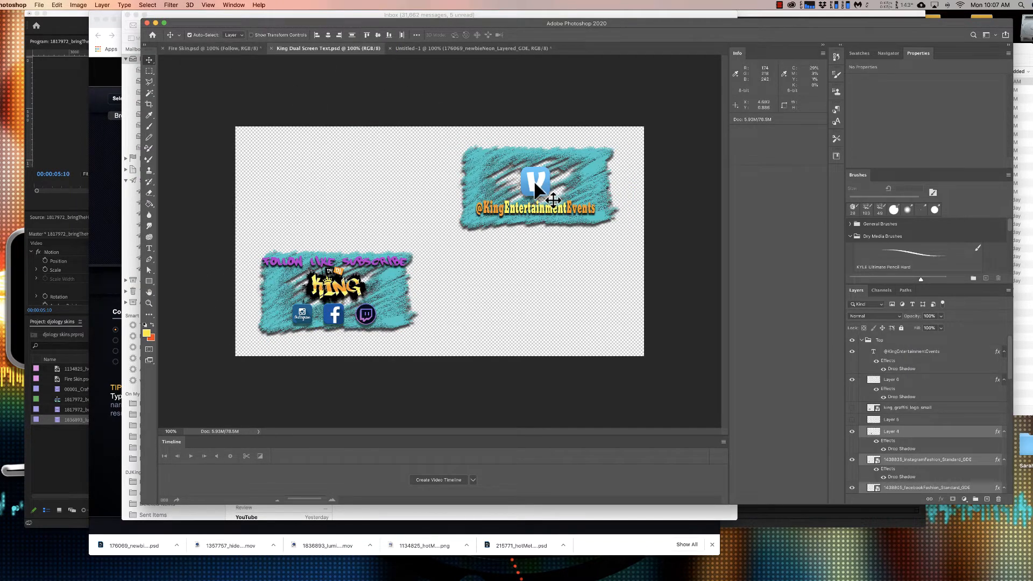
{"action": "left_click", "coordinate": [471, 48]}
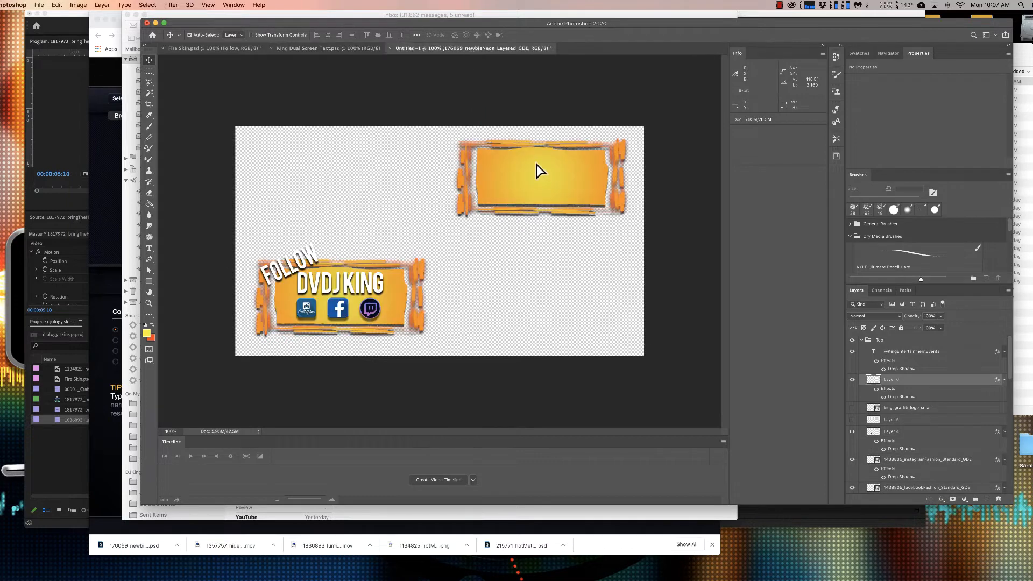
{"action": "left_click_drag", "start_coordinate": [540, 171], "coordinate": [536, 163]}
{"action": "left_click_drag", "start_coordinate": [356, 37], "coordinate": [553, 186]}
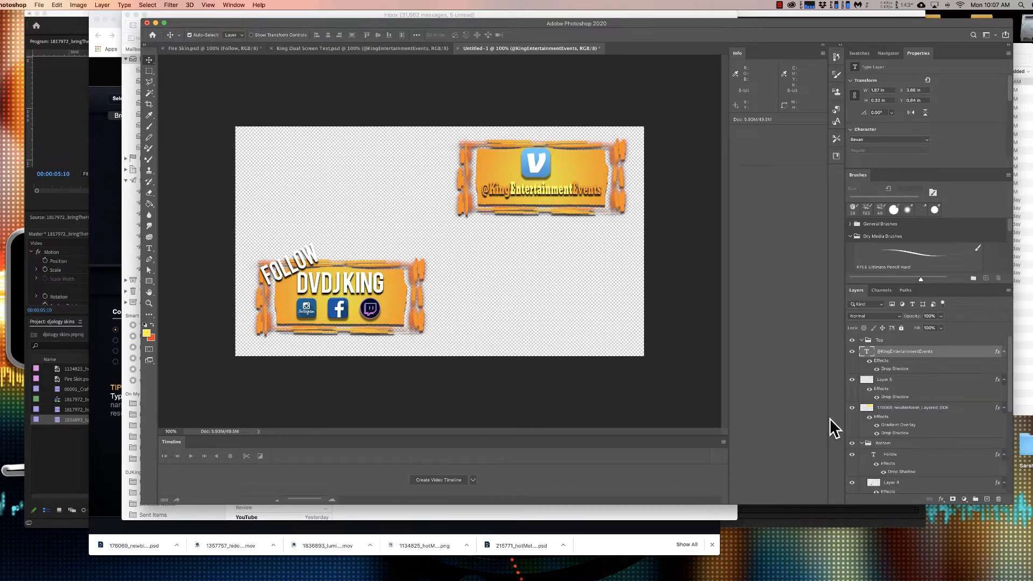
{"action": "left_click", "coordinate": [860, 342]}
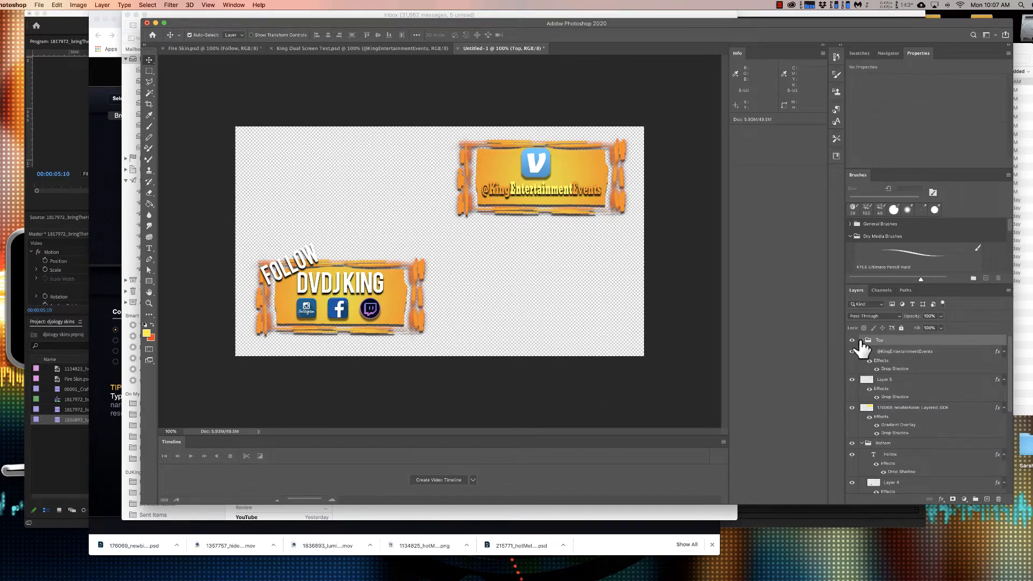
{"action": "left_click", "coordinate": [897, 360]}
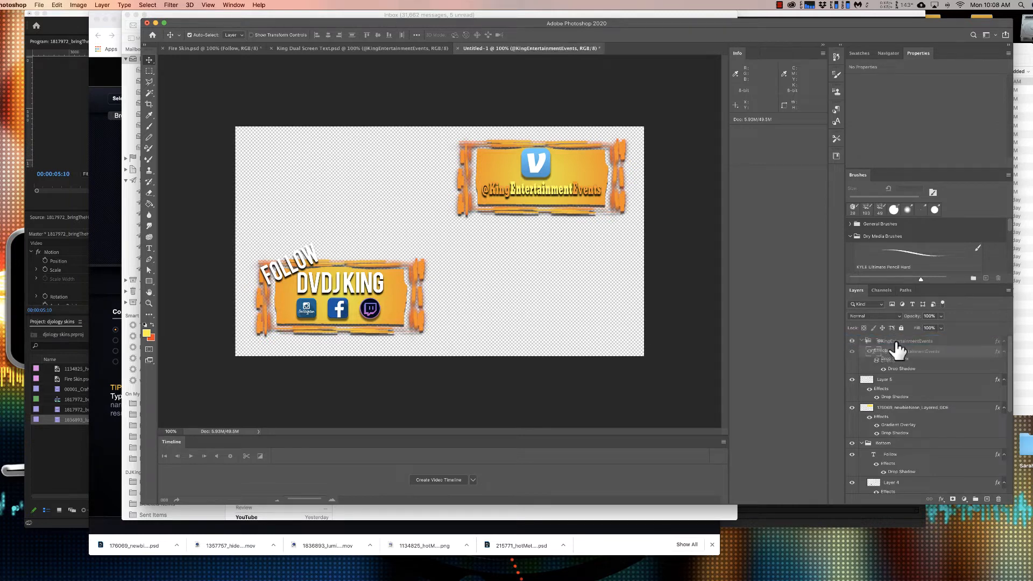
{"action": "left_click_drag", "start_coordinate": [901, 387], "coordinate": [899, 356]}
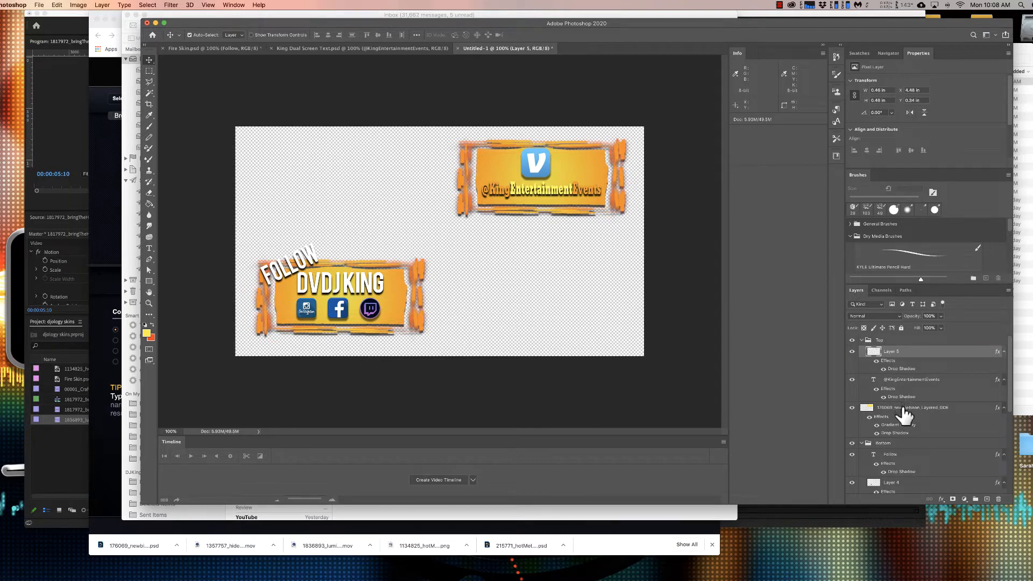
{"action": "left_click_drag", "start_coordinate": [904, 410], "coordinate": [891, 347]}
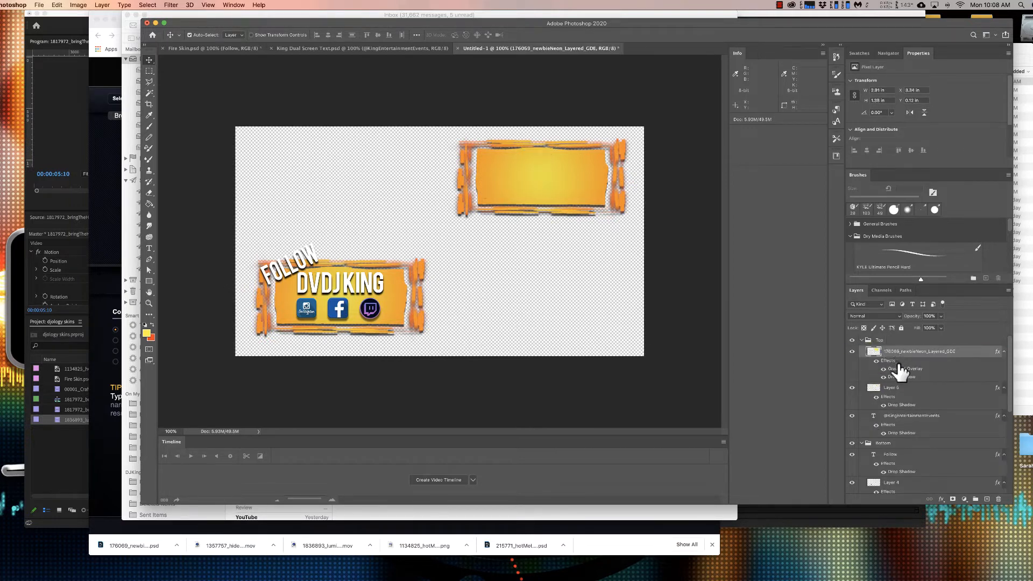
{"action": "left_click", "coordinate": [861, 442]}
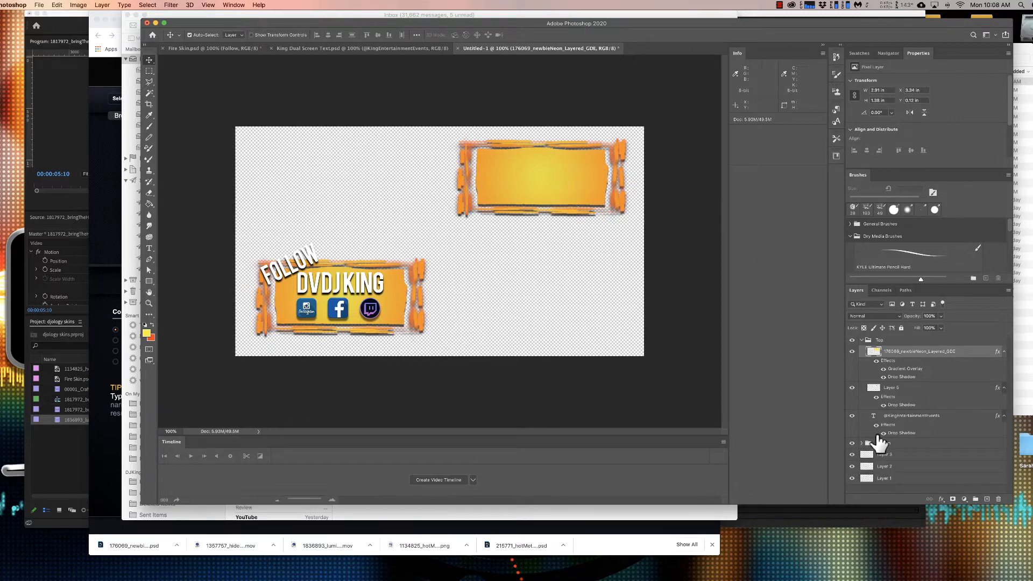
{"action": "left_click_drag", "start_coordinate": [888, 353], "coordinate": [906, 425]}
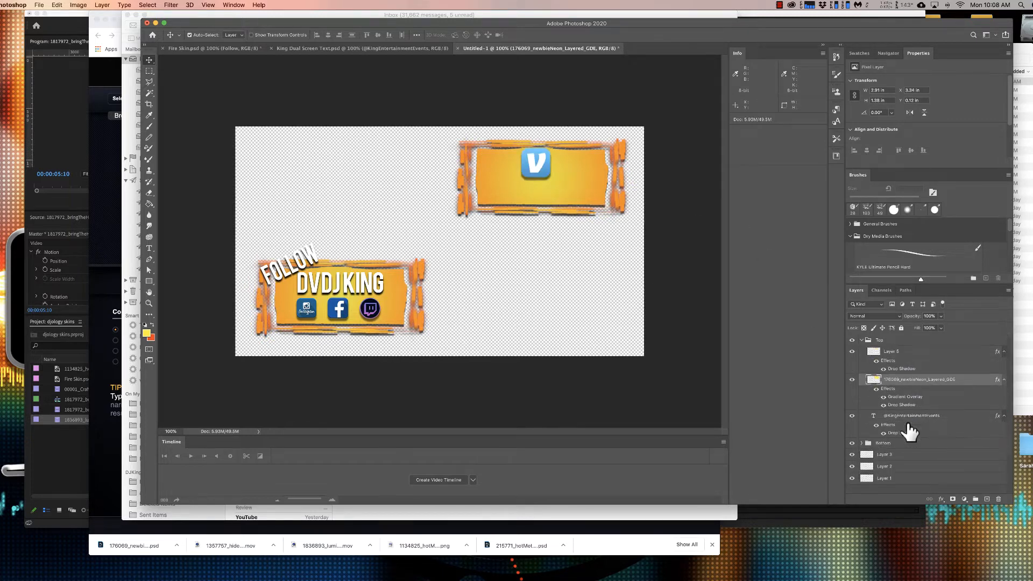
{"action": "left_click_drag", "start_coordinate": [906, 382], "coordinate": [911, 437]}
{"action": "double_click", "coordinate": [583, 188]}
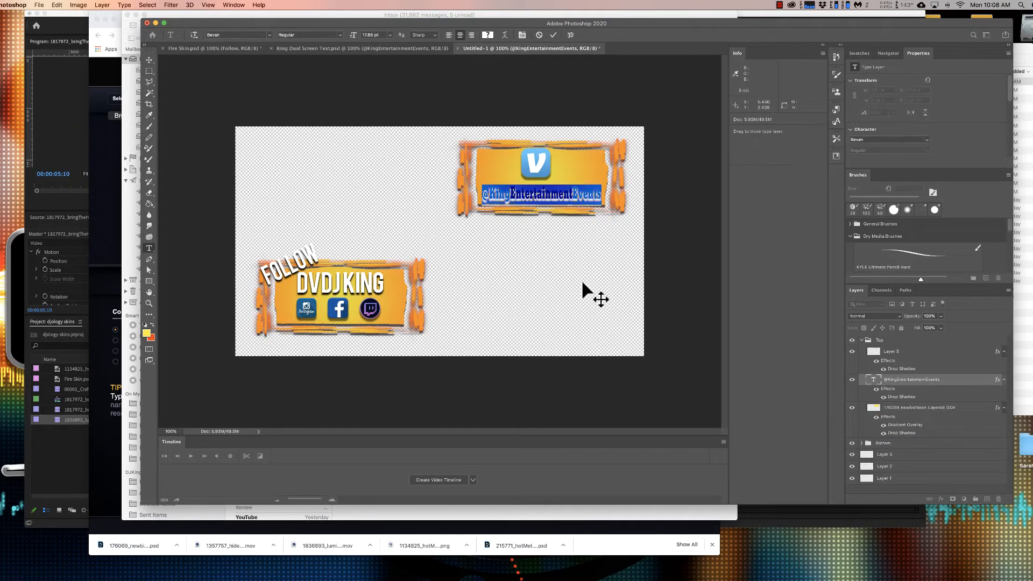
{"action": "left_click", "coordinate": [559, 195]}
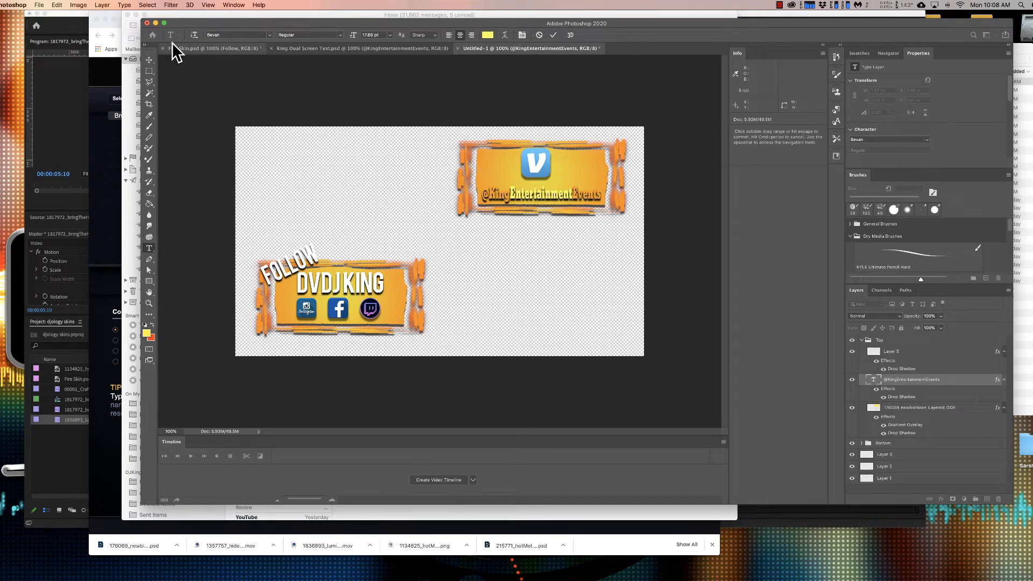
{"action": "left_click", "coordinate": [149, 59]}
{"action": "left_click_drag", "start_coordinate": [580, 193], "coordinate": [581, 189]}
{"action": "left_click_drag", "start_coordinate": [538, 163], "coordinate": [546, 165]}
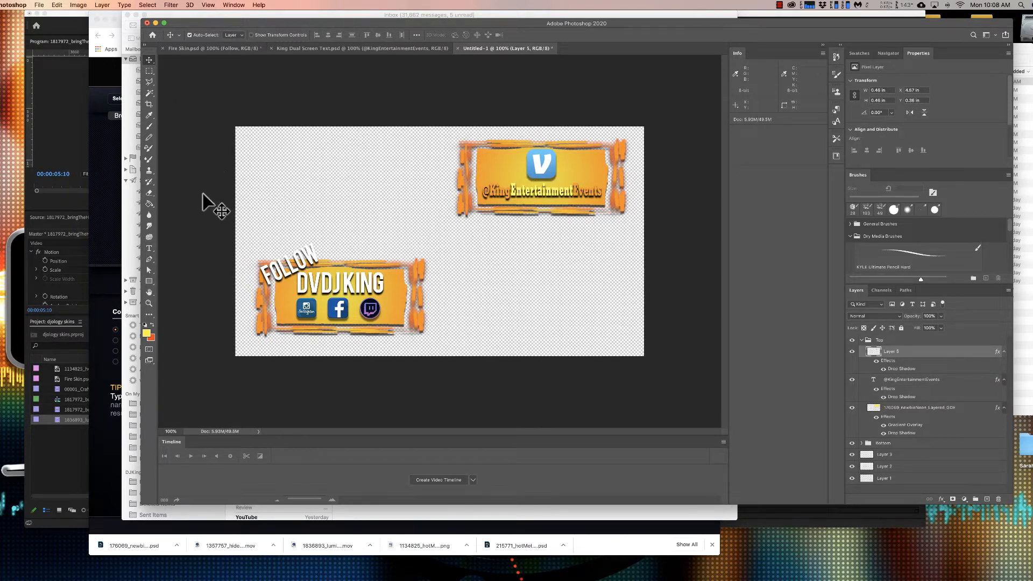
Step: Check which font the DVDJ King text in the lower graphic uses, and collapse the Top and Bottom groups
{"action": "key", "text": "t"}
{"action": "double_click", "coordinate": [349, 281]}
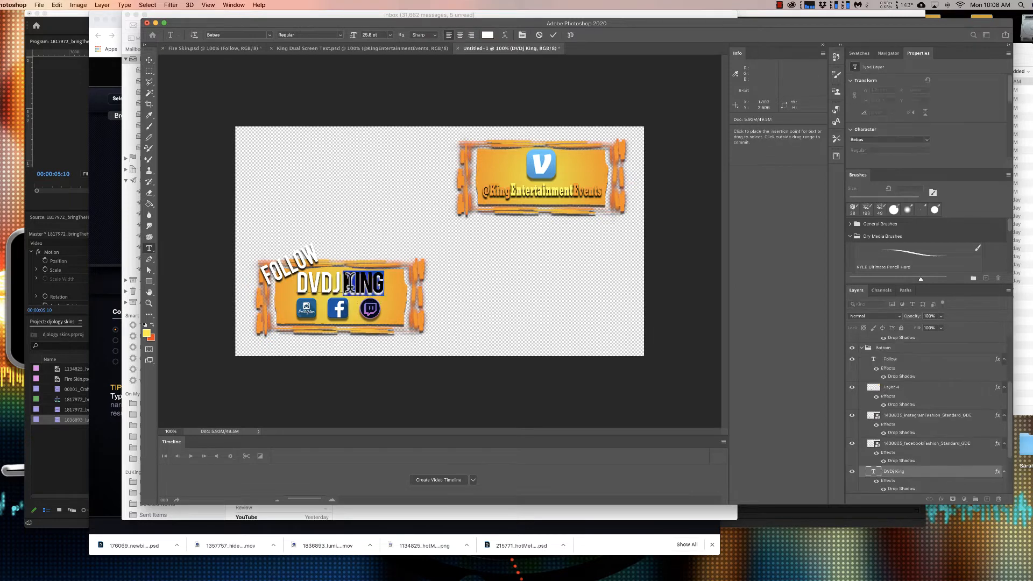
{"action": "triple_click", "coordinate": [349, 281]}
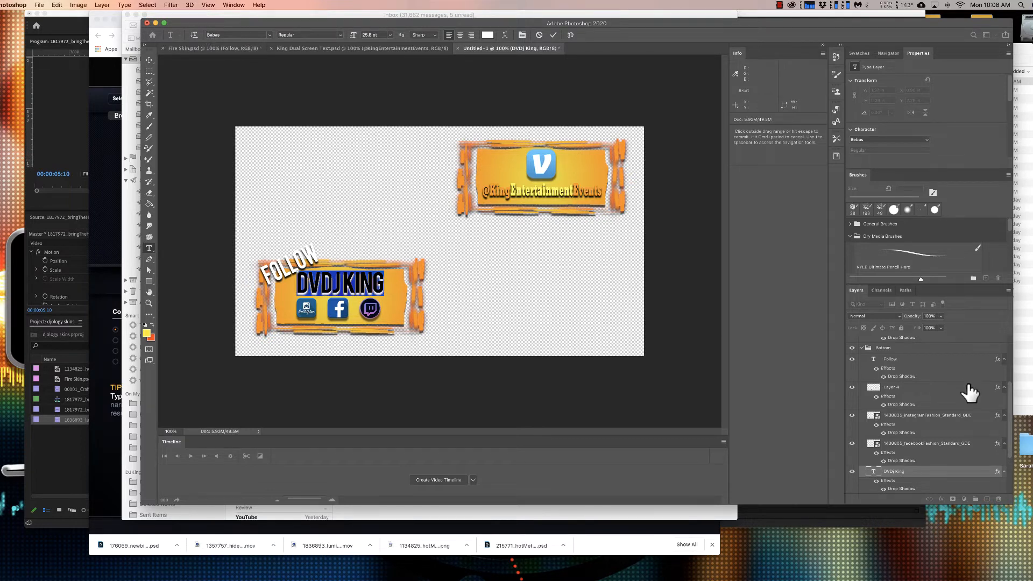
{"action": "scroll", "coordinate": [968, 386], "scroll_direction": "up", "scroll_amount": 5}
{"action": "left_click", "coordinate": [862, 340]}
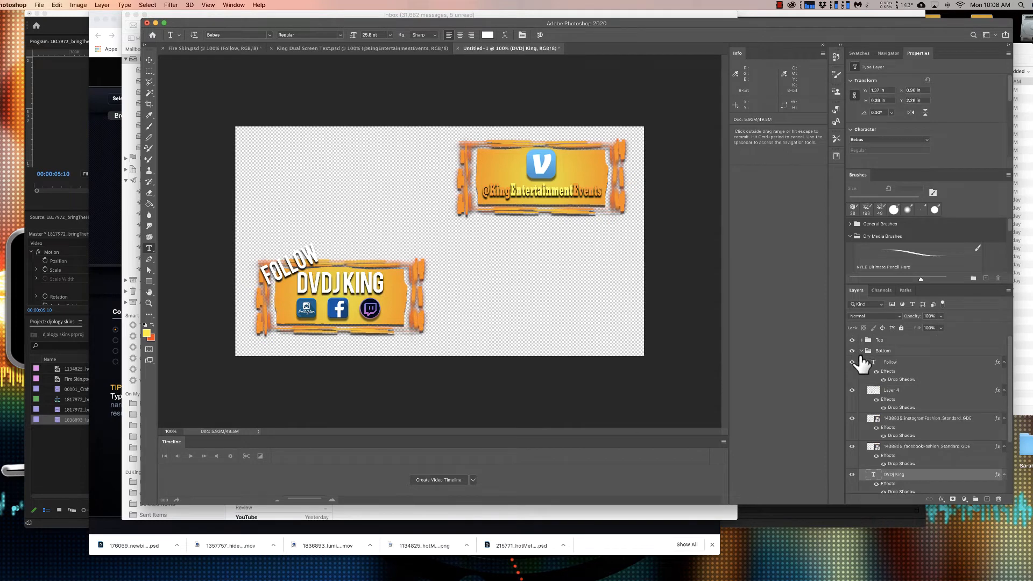
{"action": "left_click", "coordinate": [861, 351]}
{"action": "left_click", "coordinate": [863, 341]}
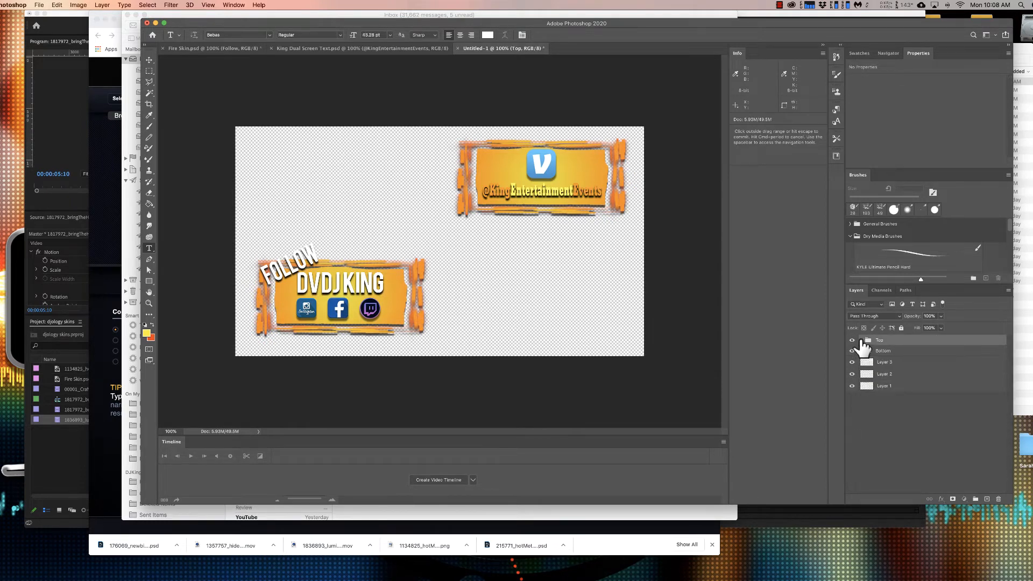
{"action": "left_click", "coordinate": [861, 340]}
{"action": "left_click", "coordinate": [915, 410]}
{"action": "left_click", "coordinate": [909, 383]}
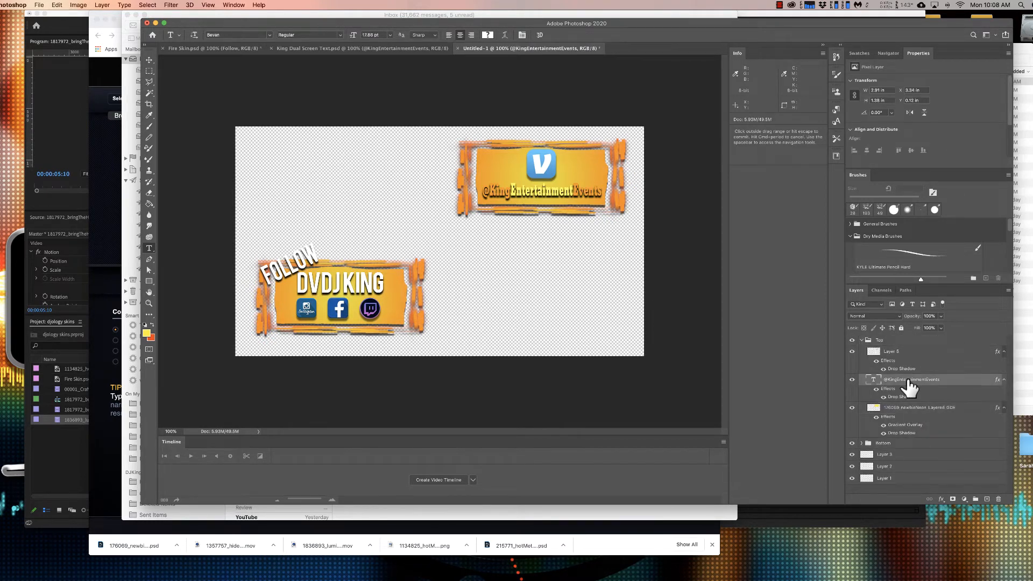
{"action": "double_click", "coordinate": [530, 189]}
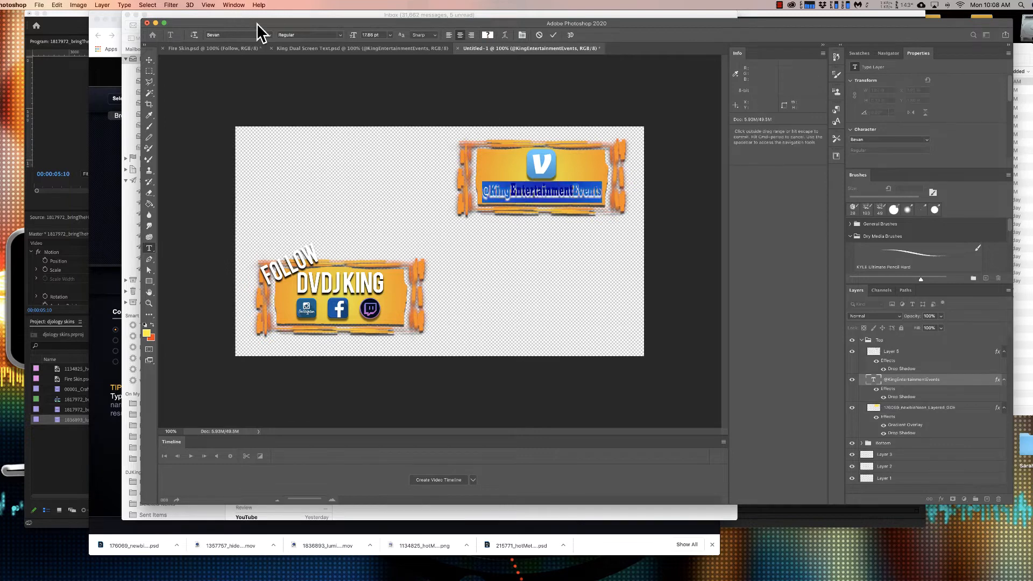
{"action": "left_click", "coordinate": [270, 34]}
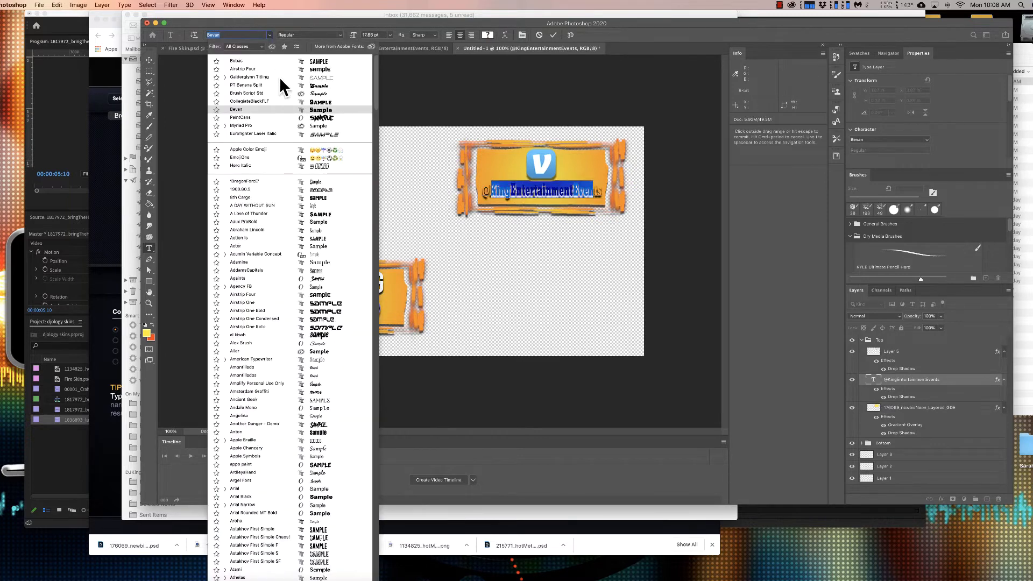
{"action": "left_click", "coordinate": [340, 61]}
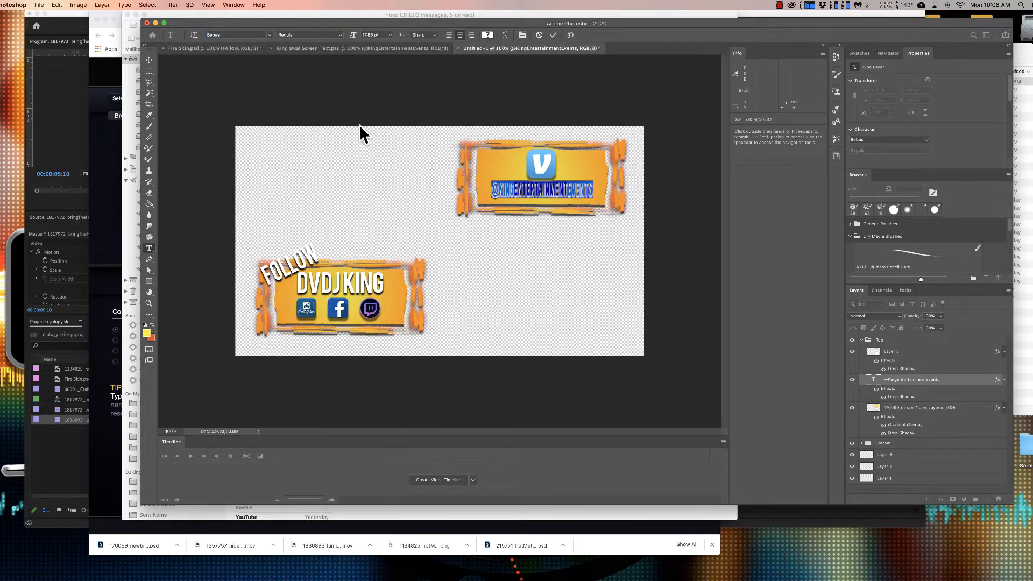
{"action": "left_click", "coordinate": [530, 182]}
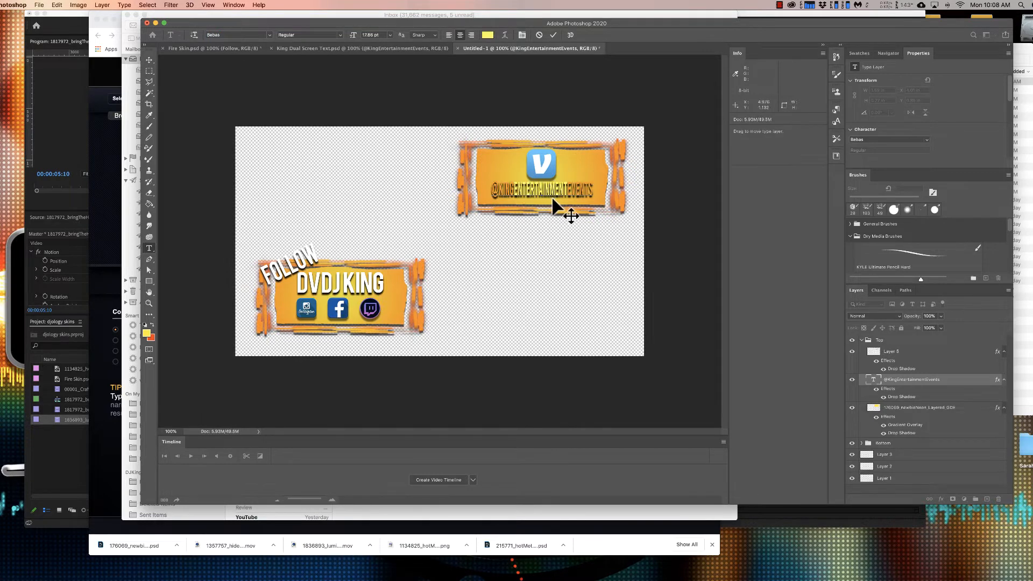
{"action": "key", "text": "super+t"}
{"action": "key", "text": "super"}
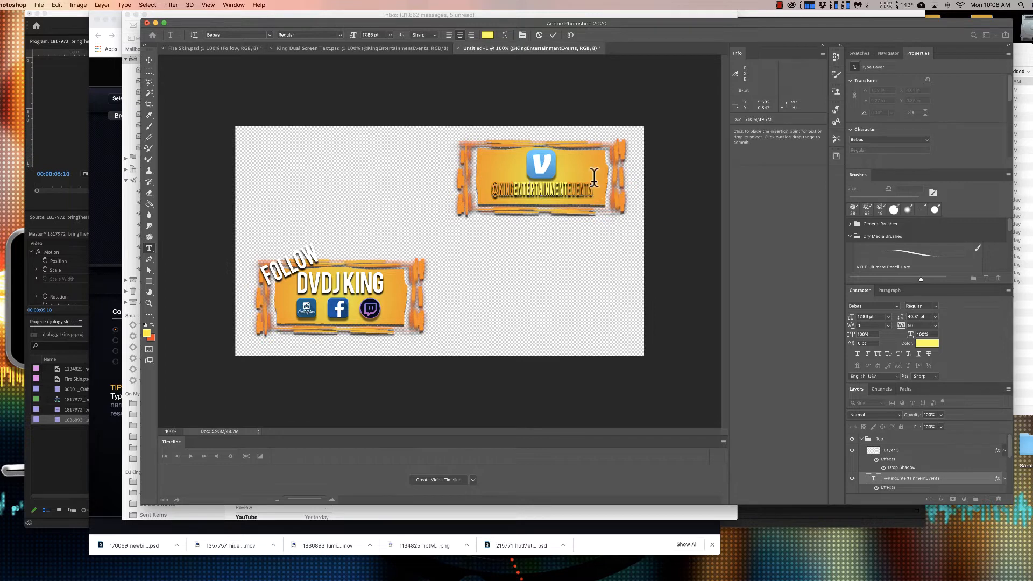
{"action": "left_click_drag", "start_coordinate": [592, 190], "coordinate": [610, 189]}
{"action": "key", "text": "Escape"}
{"action": "key", "text": "super+t"}
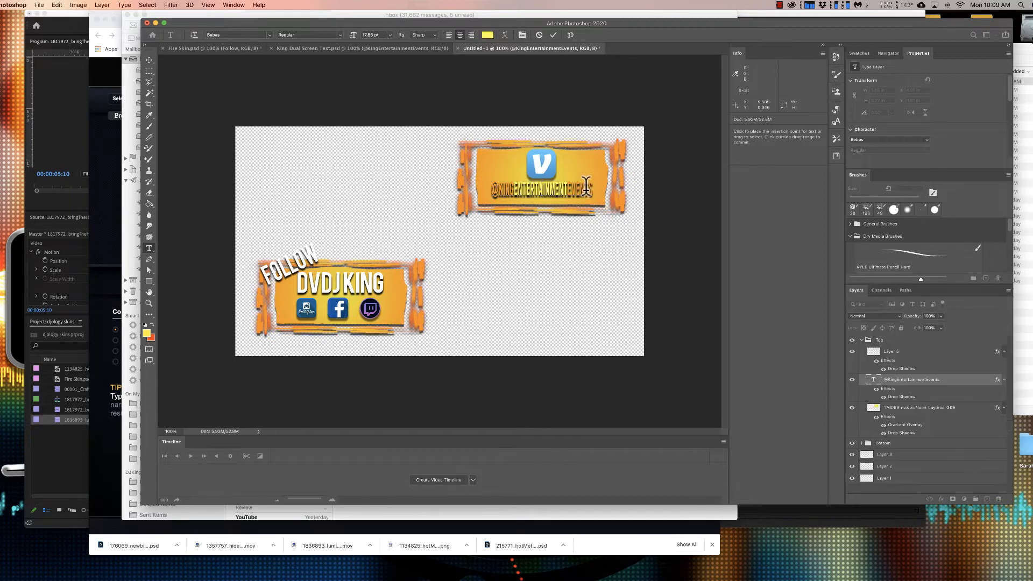
{"action": "mouse_move", "coordinate": [594, 180]}
{"action": "left_mouse_down"}
{"action": "mouse_move", "coordinate": [611, 162]}
{"action": "mouse_move", "coordinate": [605, 173]}
{"action": "left_mouse_up"}
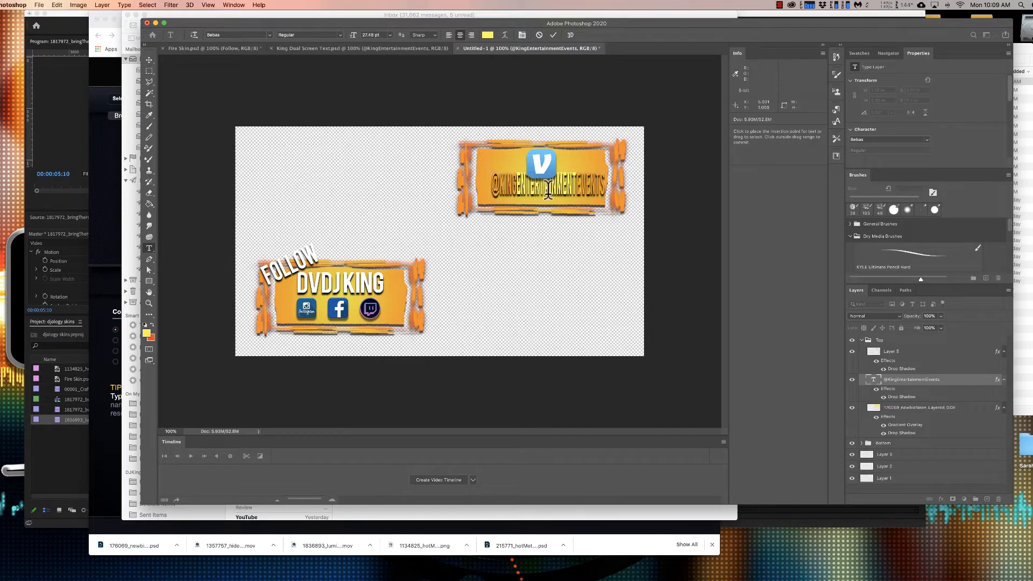
{"action": "left_click", "coordinate": [149, 59]}
{"action": "left_click_drag", "start_coordinate": [485, 177], "coordinate": [479, 183]}
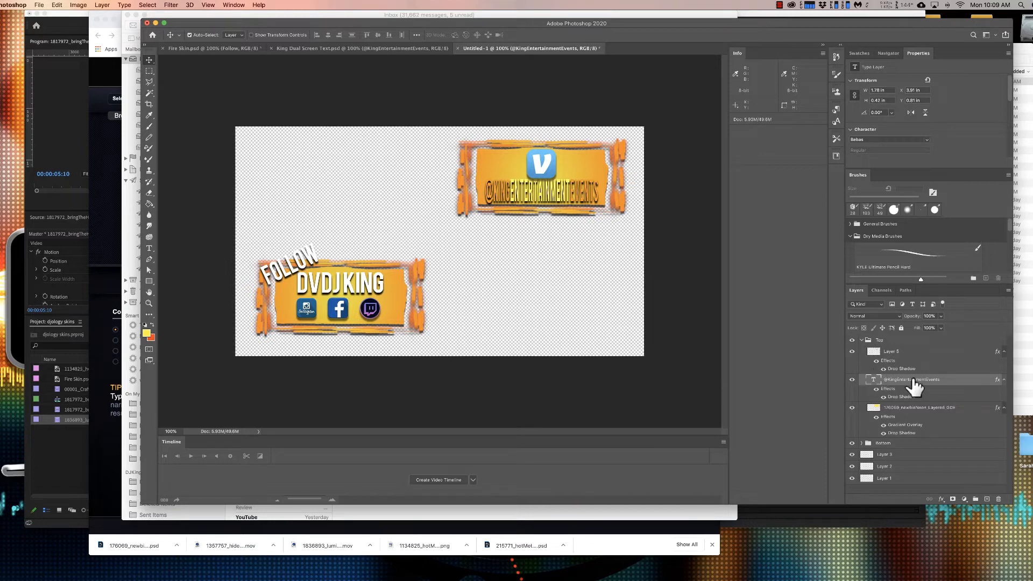
{"action": "key", "text": "Delete"}
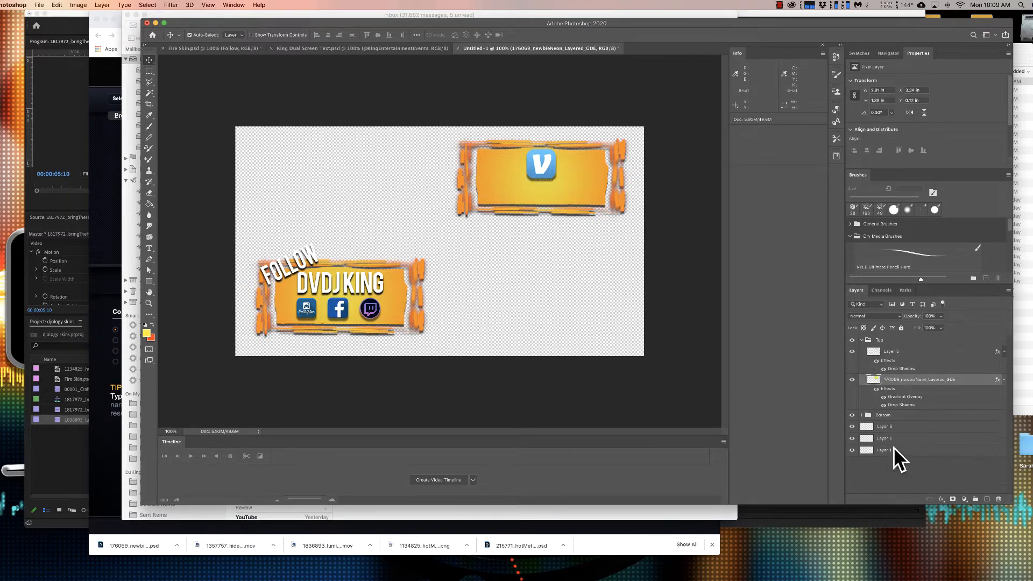
{"action": "left_click", "coordinate": [858, 415]}
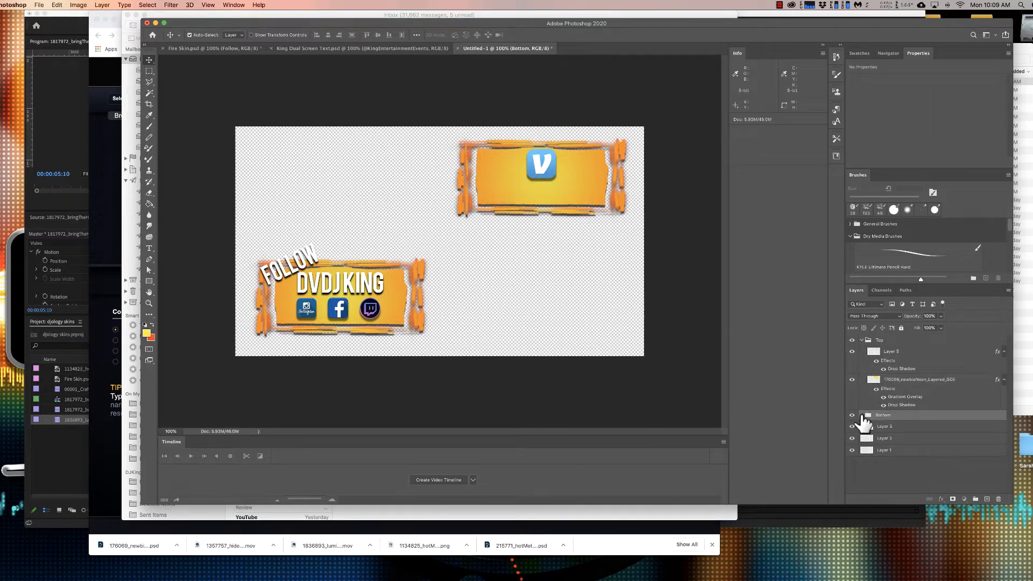
{"action": "left_click", "coordinate": [862, 415]}
{"action": "scroll", "coordinate": [971, 446], "scroll_direction": "down", "scroll_amount": 3}
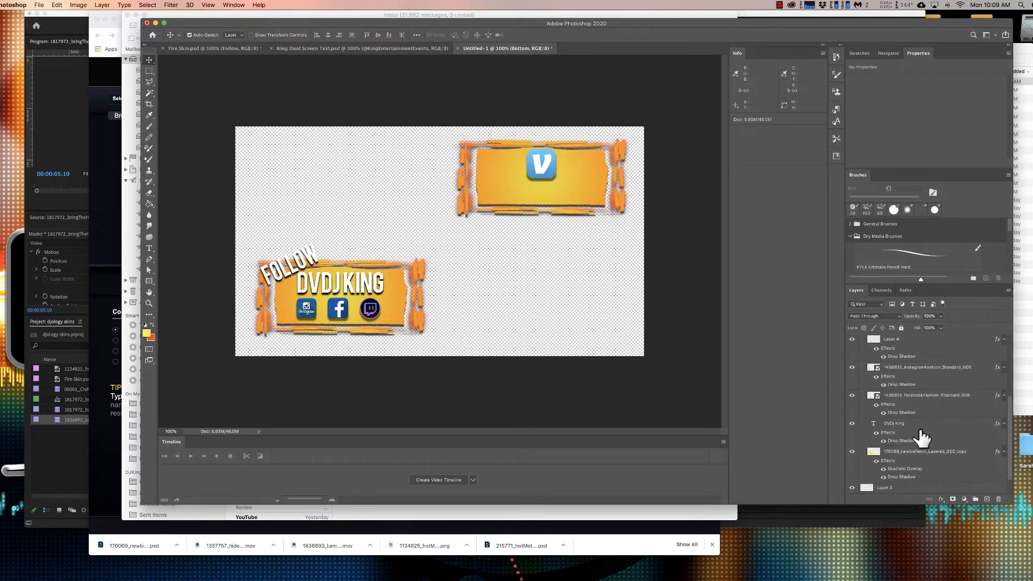
{"action": "scroll", "coordinate": [920, 436], "scroll_direction": "down", "scroll_amount": 3}
{"action": "scroll", "coordinate": [922, 439], "scroll_direction": "up", "scroll_amount": 3}
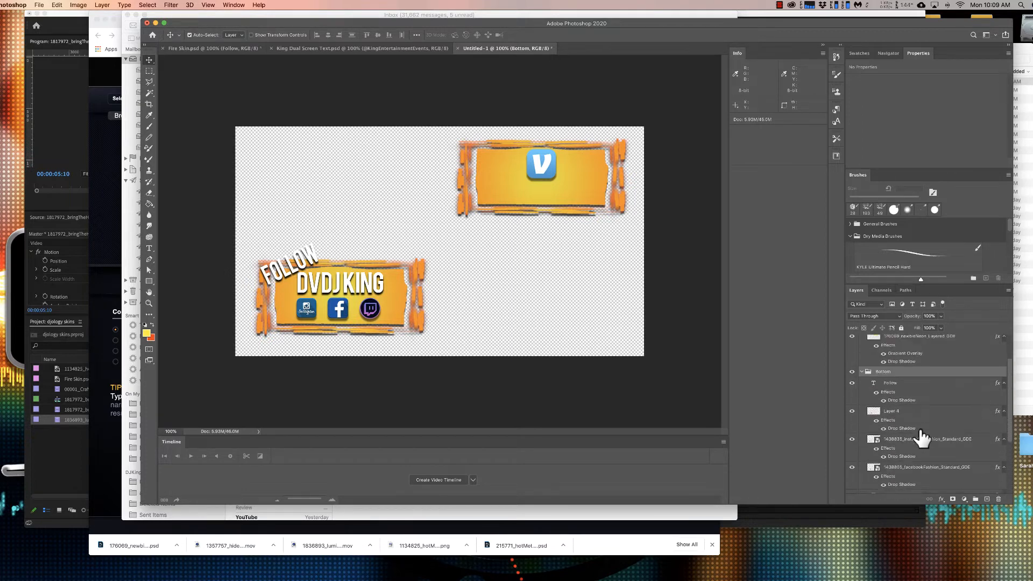
{"action": "scroll", "coordinate": [921, 436], "scroll_direction": "down", "scroll_amount": 3}
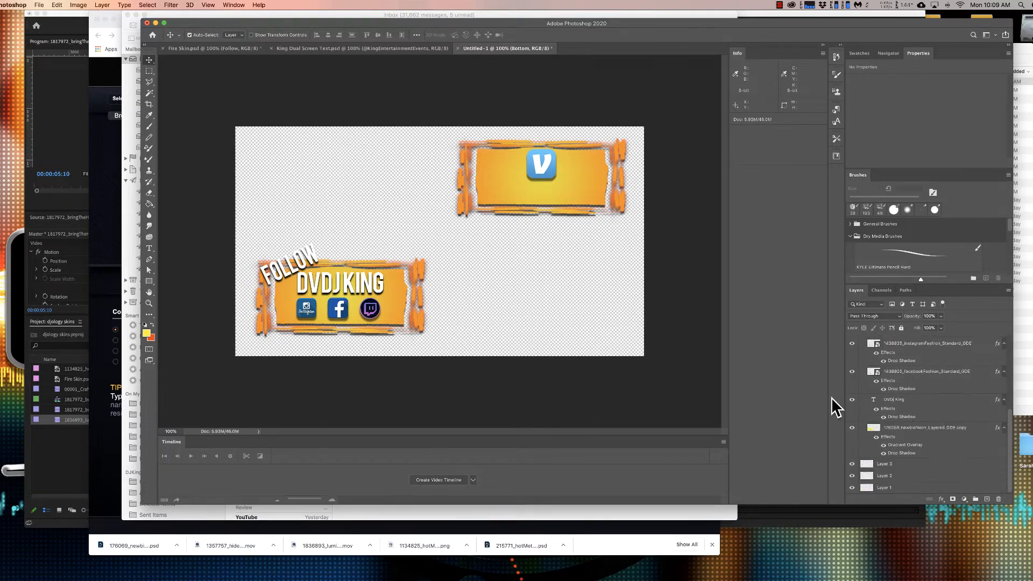
{"action": "left_click", "coordinate": [852, 400]}
{"action": "left_click", "coordinate": [852, 401]}
{"action": "right_click", "coordinate": [905, 399]}
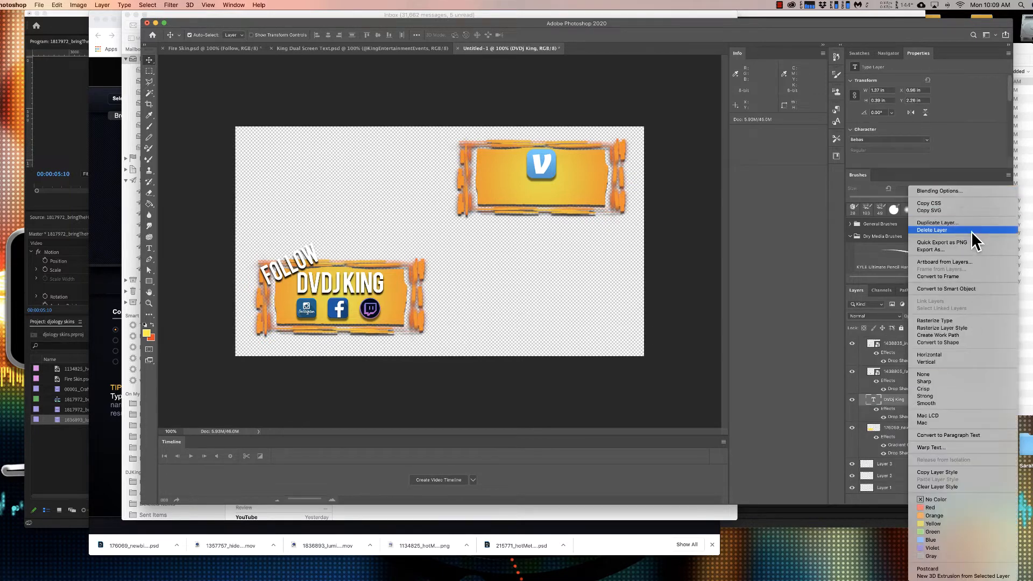
{"action": "left_click", "coordinate": [956, 222]}
{"action": "left_click", "coordinate": [595, 252]}
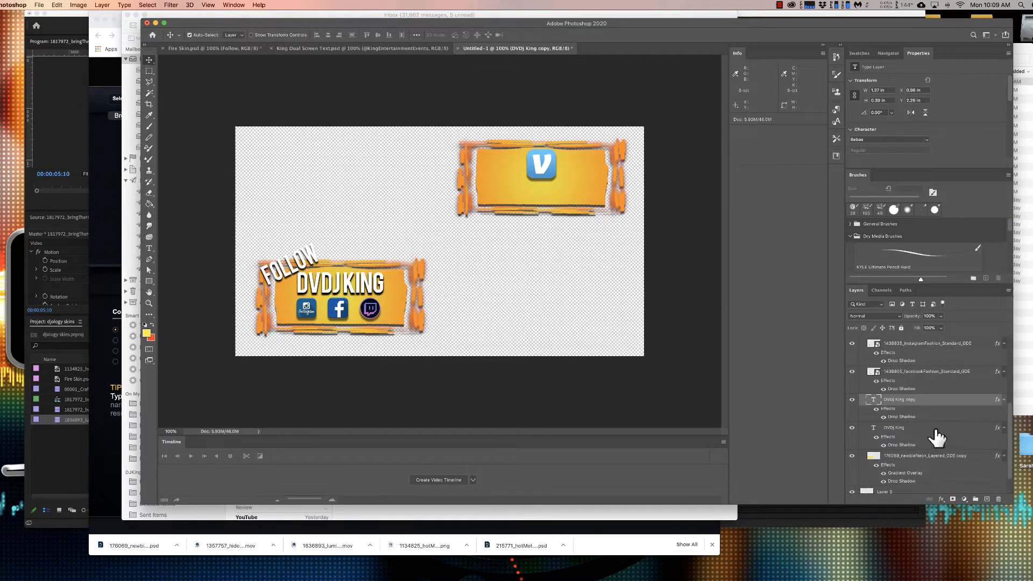
Step: Move the DVDJ King copy to the front of the Top group and place it beneath the Venmo icon
{"action": "left_click_drag", "start_coordinate": [915, 398], "coordinate": [908, 355]}
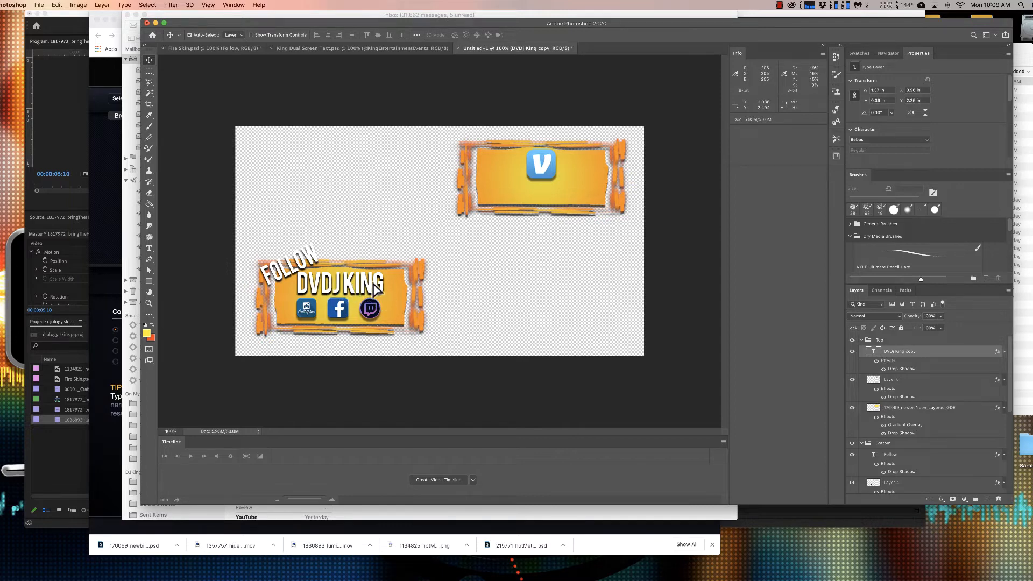
{"action": "left_click_drag", "start_coordinate": [376, 289], "coordinate": [574, 203]}
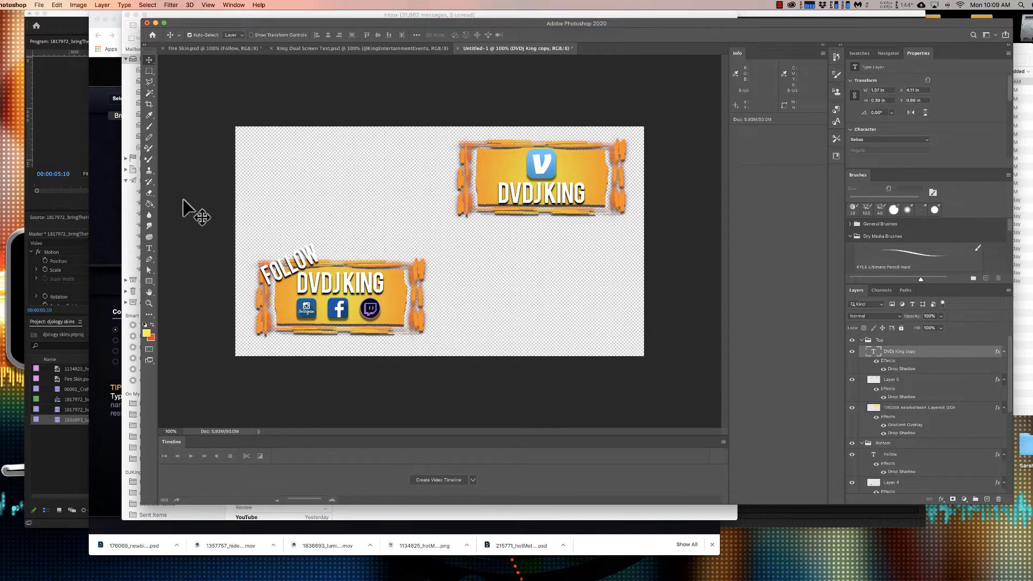
{"action": "key", "text": "t"}
{"action": "triple_click", "coordinate": [533, 191]}
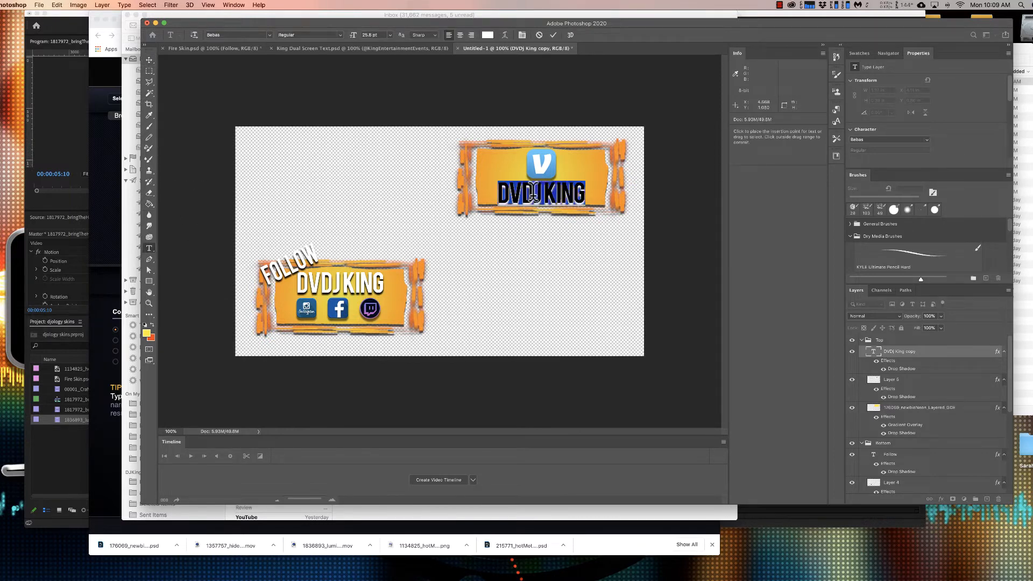
{"action": "type", "text": "@KING"}
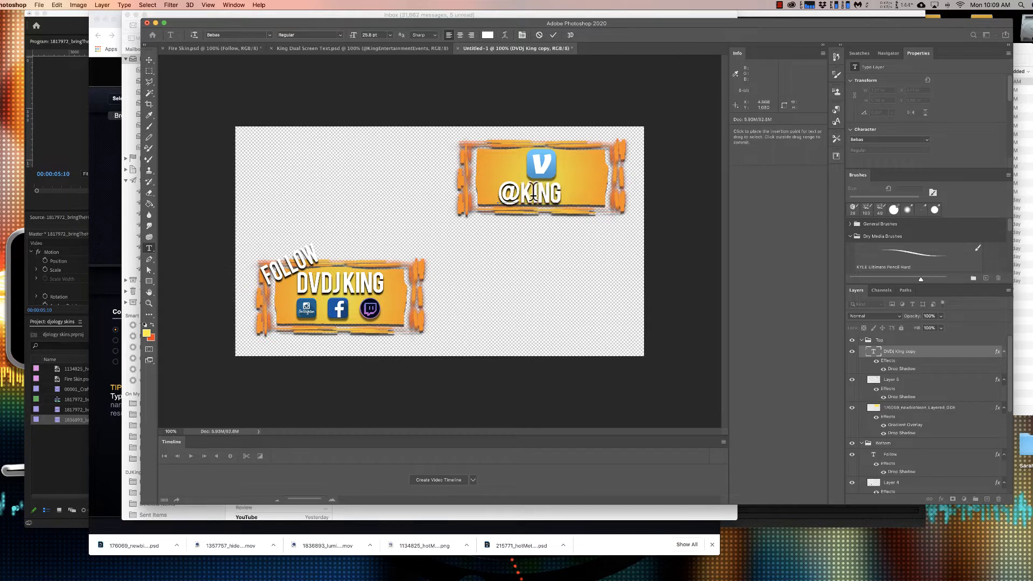
{"action": "type", "text": "ENTERTAI"}
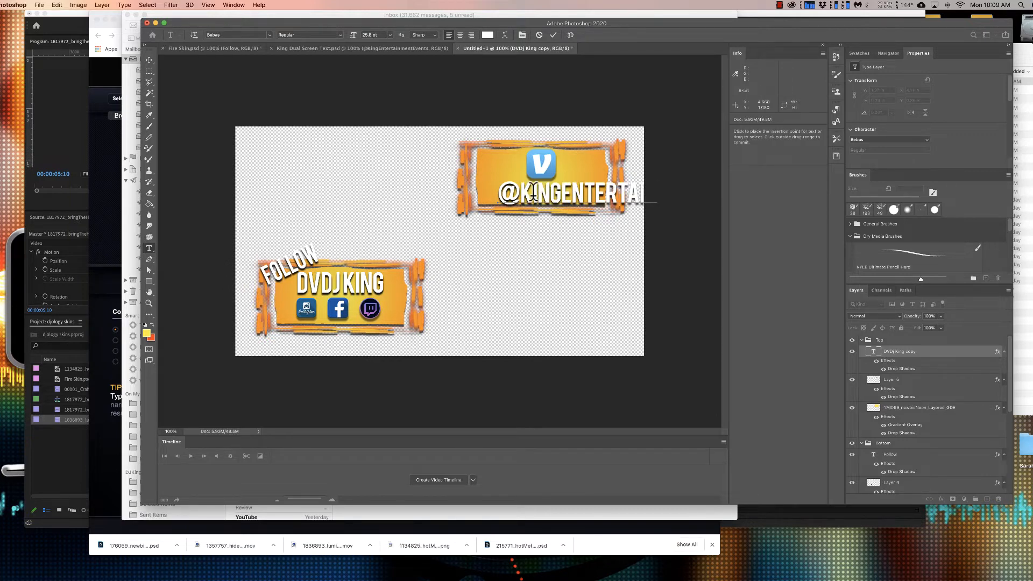
{"action": "triple_click", "coordinate": [533, 191]}
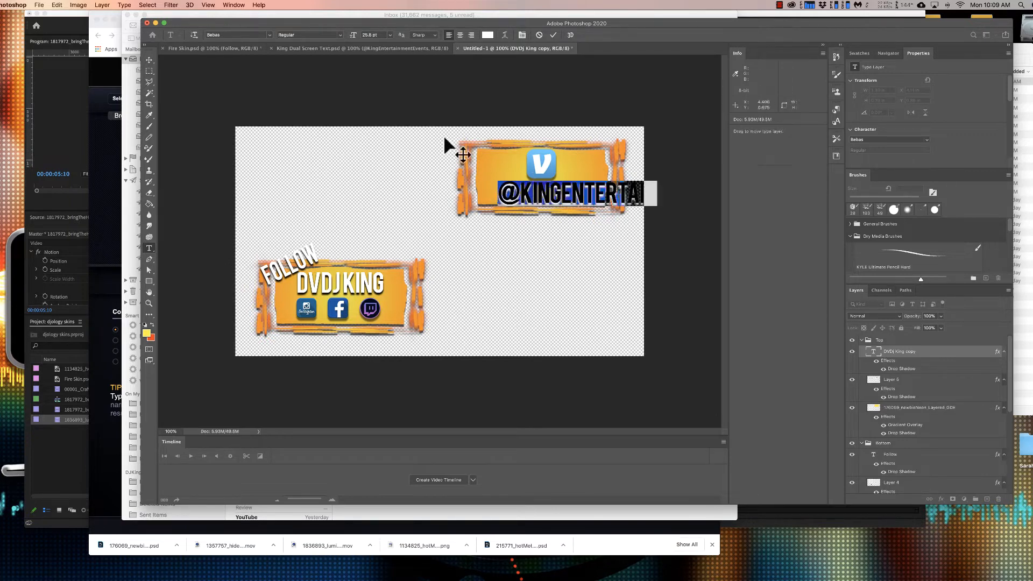
{"action": "left_click", "coordinate": [389, 34]}
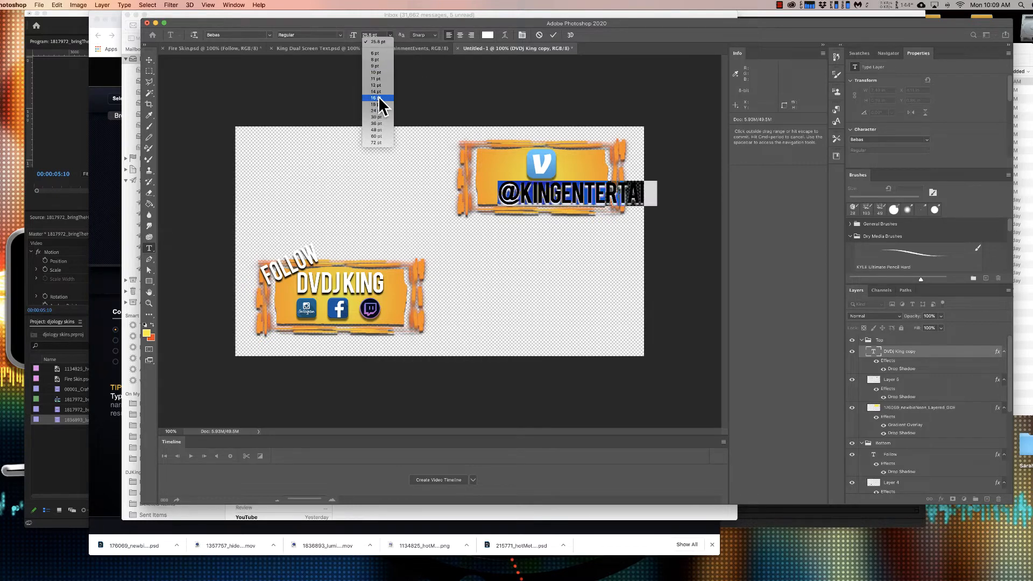
{"action": "left_click", "coordinate": [377, 98]}
{"action": "left_click", "coordinate": [589, 196]}
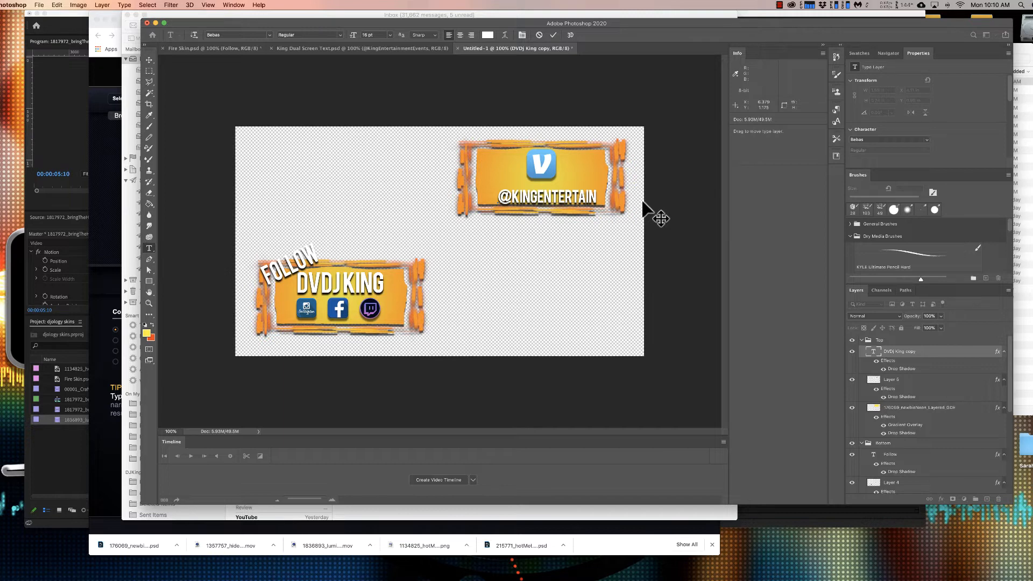
{"action": "type", "text": "ENTEV"}
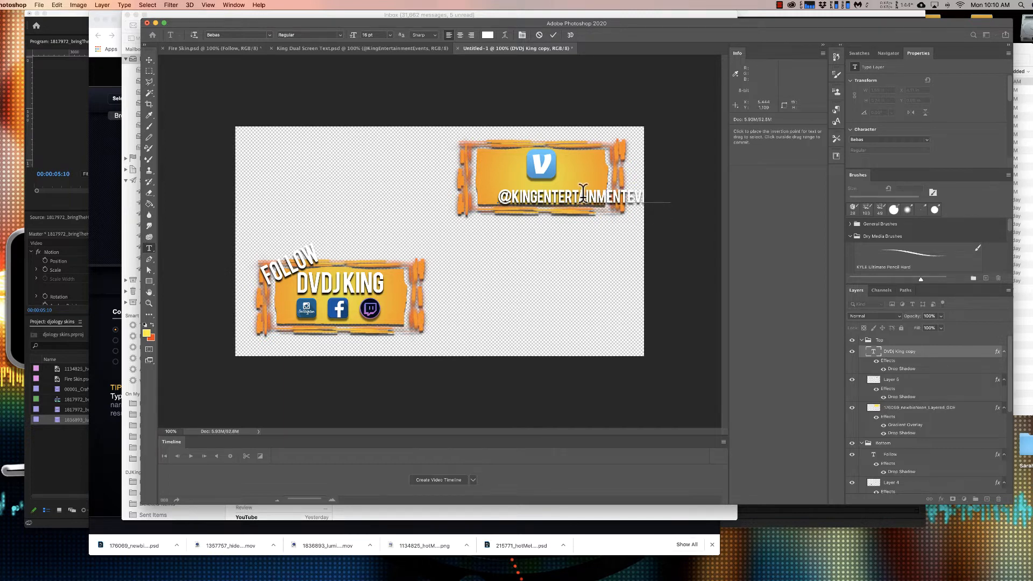
{"action": "key", "text": "super+a"}
{"action": "left_click", "coordinate": [389, 34]}
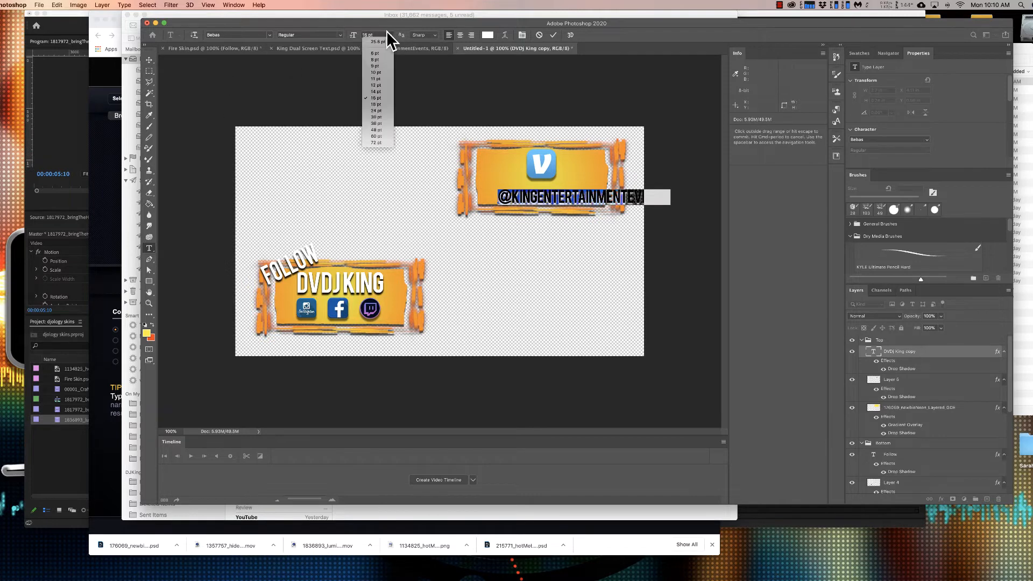
{"action": "left_click", "coordinate": [383, 92]}
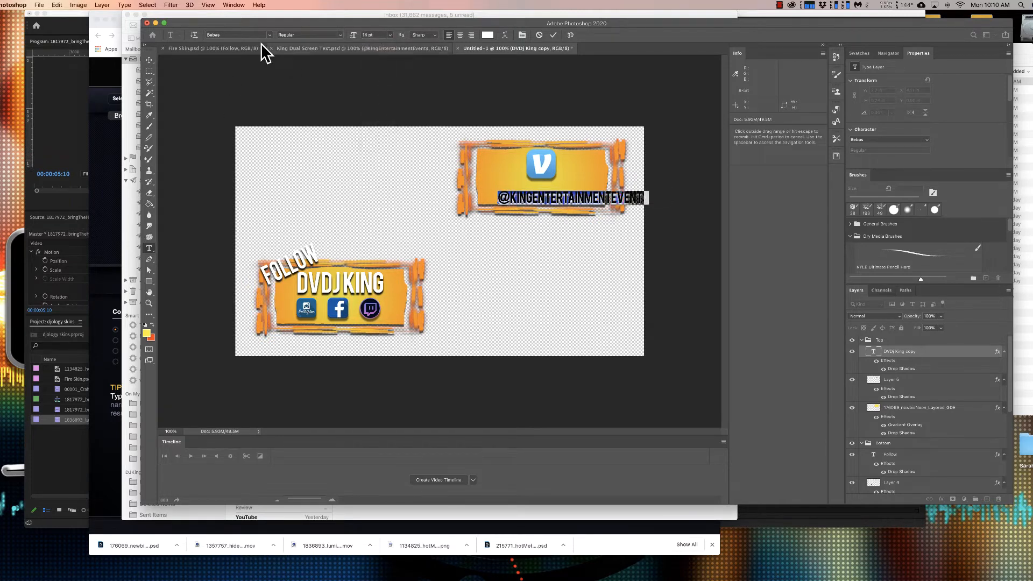
{"action": "left_click", "coordinate": [149, 60]}
{"action": "left_click_drag", "start_coordinate": [559, 200], "coordinate": [586, 193]}
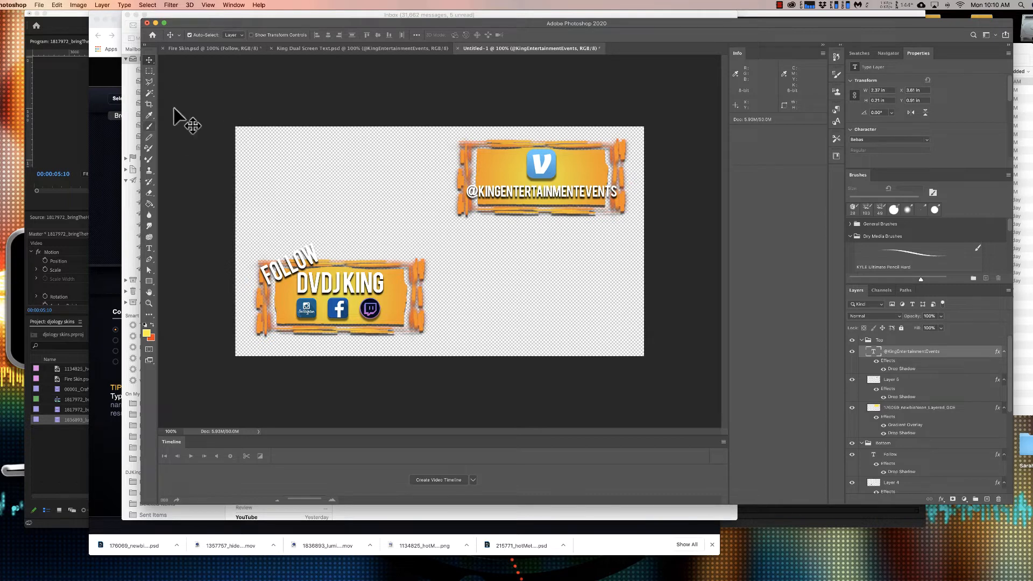
{"action": "left_click", "coordinate": [149, 248]}
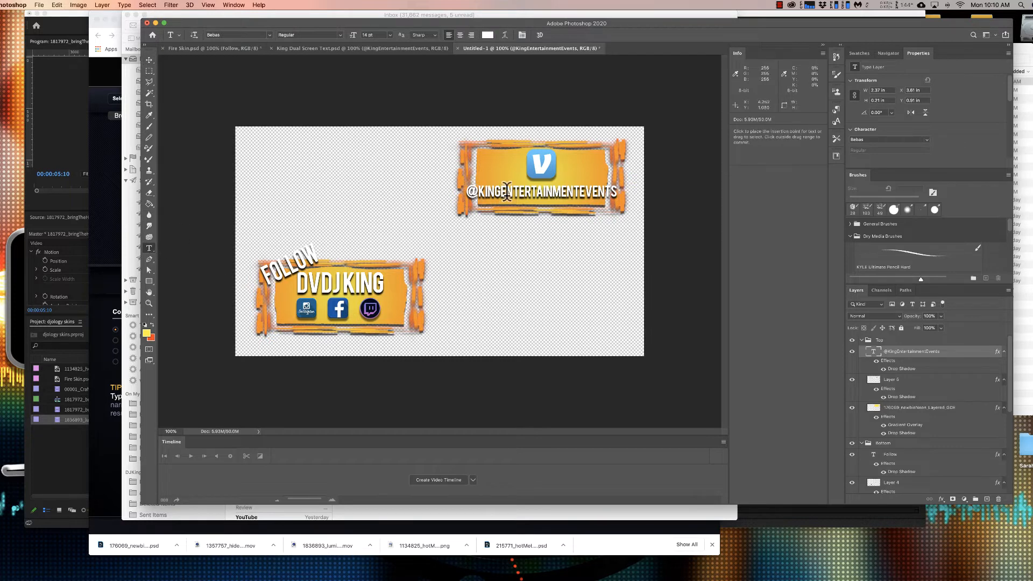
{"action": "left_click_drag", "start_coordinate": [505, 192], "coordinate": [479, 190]}
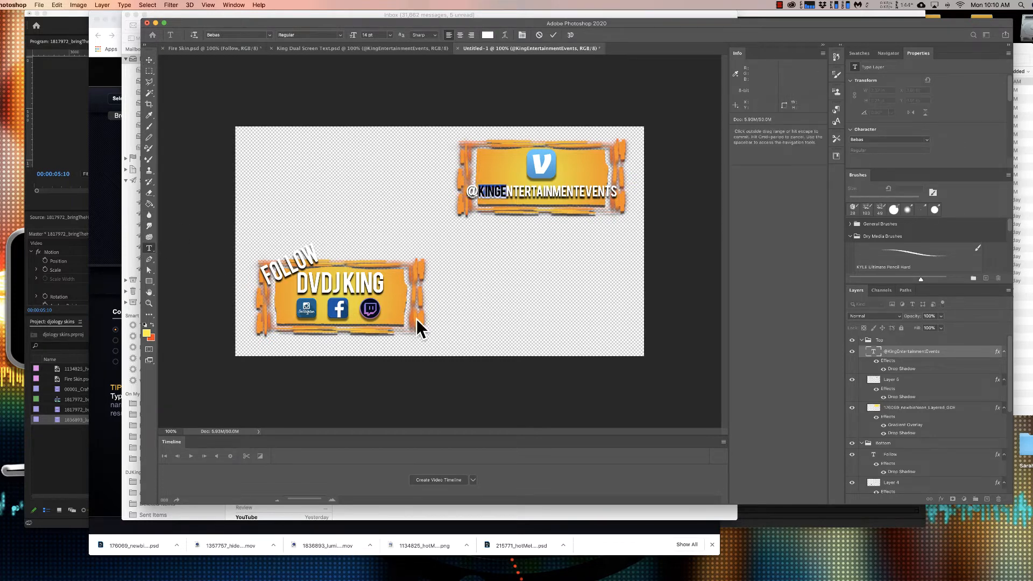
{"action": "left_click", "coordinate": [146, 333]}
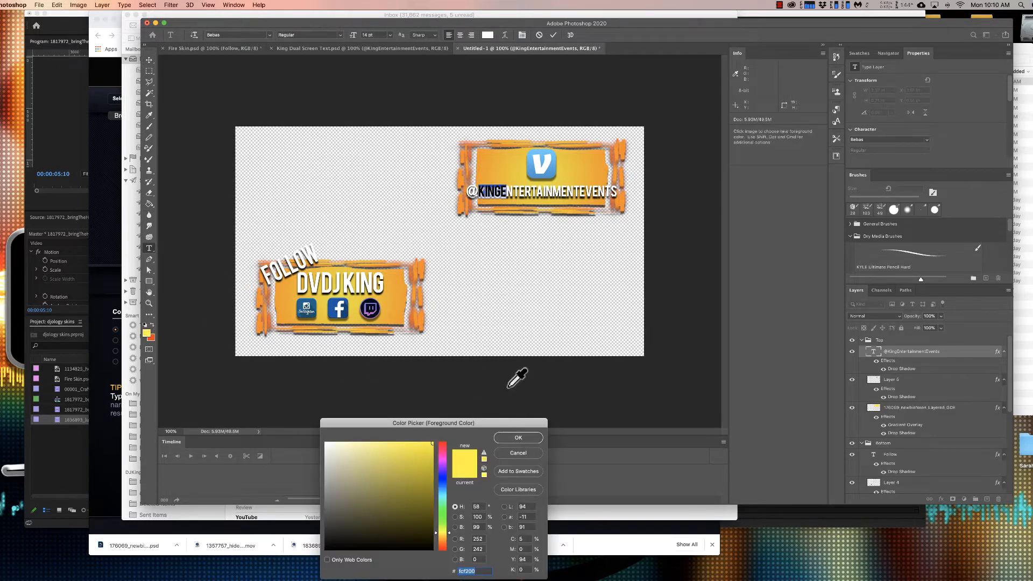
{"action": "left_click", "coordinate": [400, 285]}
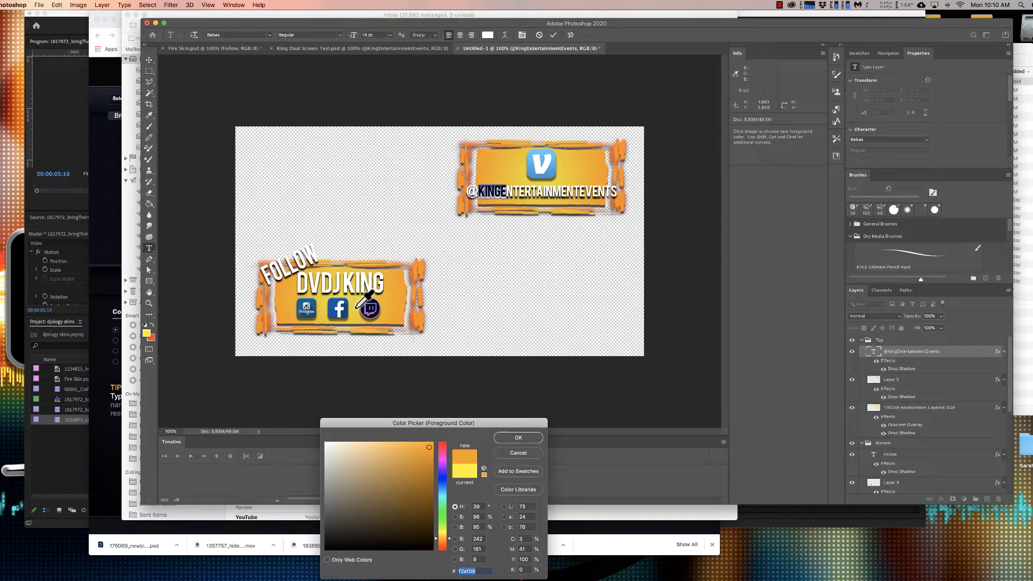
{"action": "left_click", "coordinate": [356, 326]}
{"action": "left_click", "coordinate": [532, 437]}
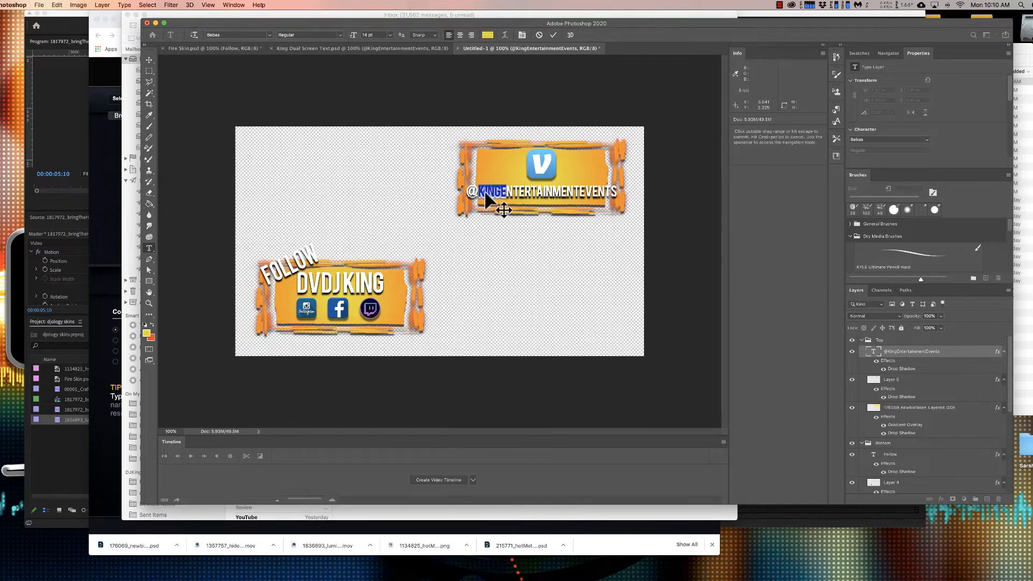
Step: Recolour the word Entertainment in the Venmo handle with orange sampled from the upper frame's brushed border
{"action": "left_click", "coordinate": [504, 185]}
{"action": "double_click", "coordinate": [503, 189]}
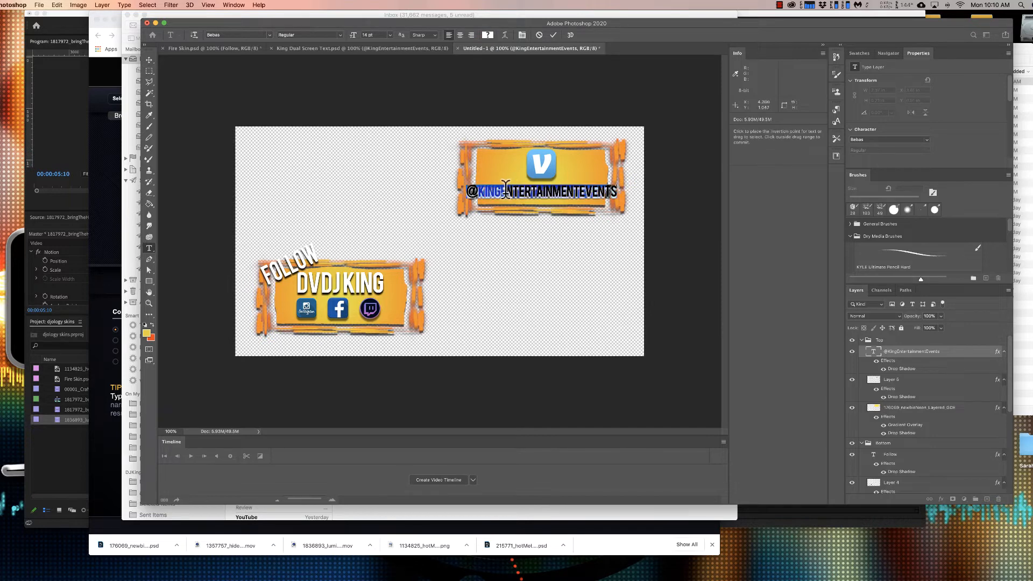
{"action": "double_click", "coordinate": [504, 189]}
{"action": "left_click", "coordinate": [593, 189]}
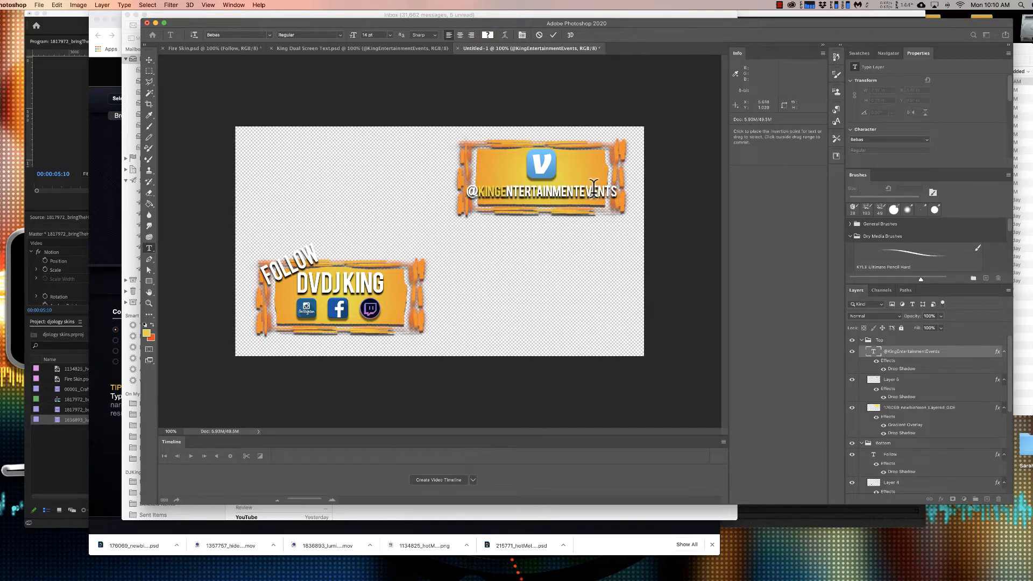
{"action": "left_click_drag", "start_coordinate": [580, 189], "coordinate": [499, 192]}
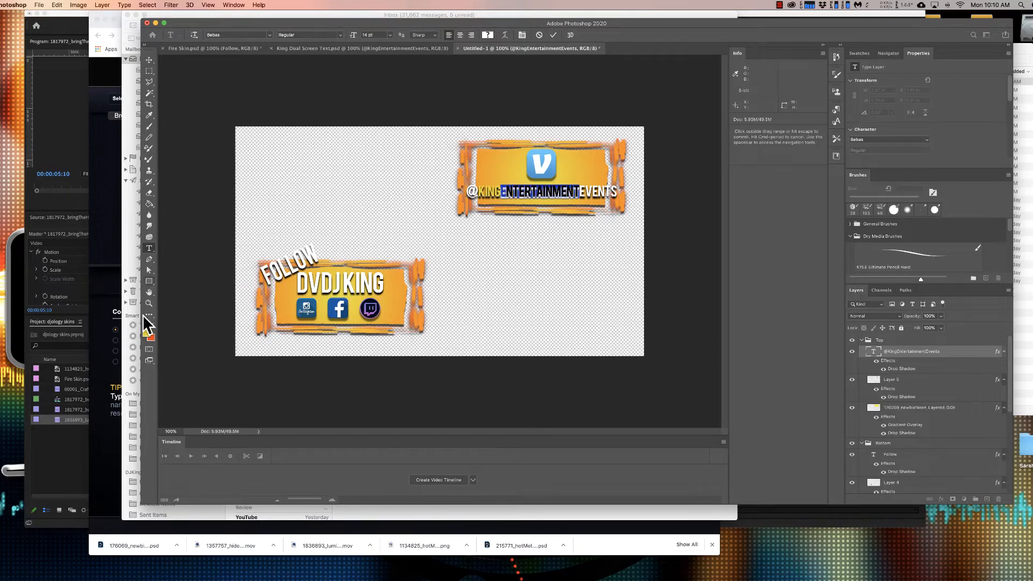
{"action": "left_click", "coordinate": [147, 333]}
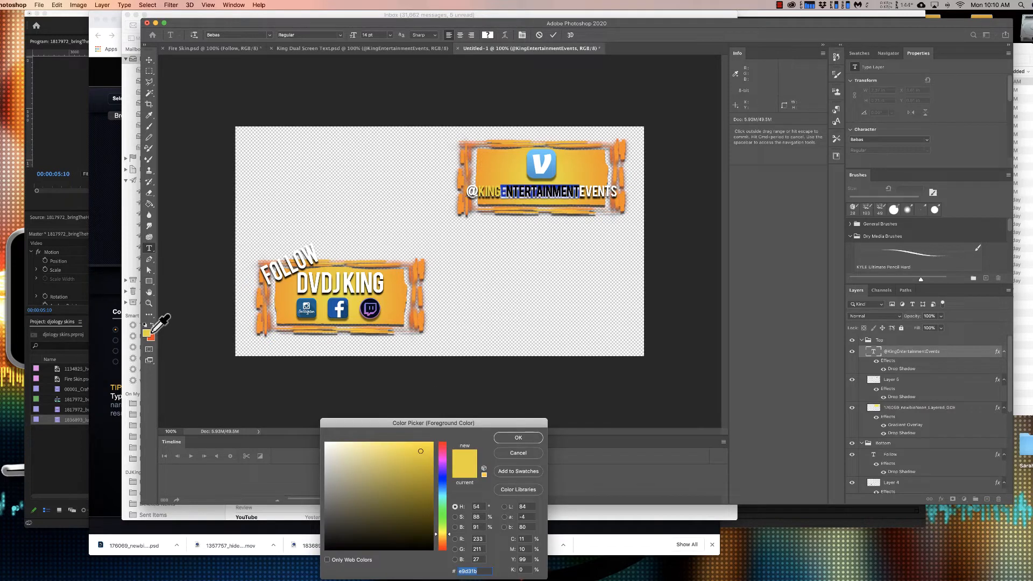
{"action": "left_click", "coordinate": [623, 147]}
{"action": "left_click", "coordinate": [523, 438]}
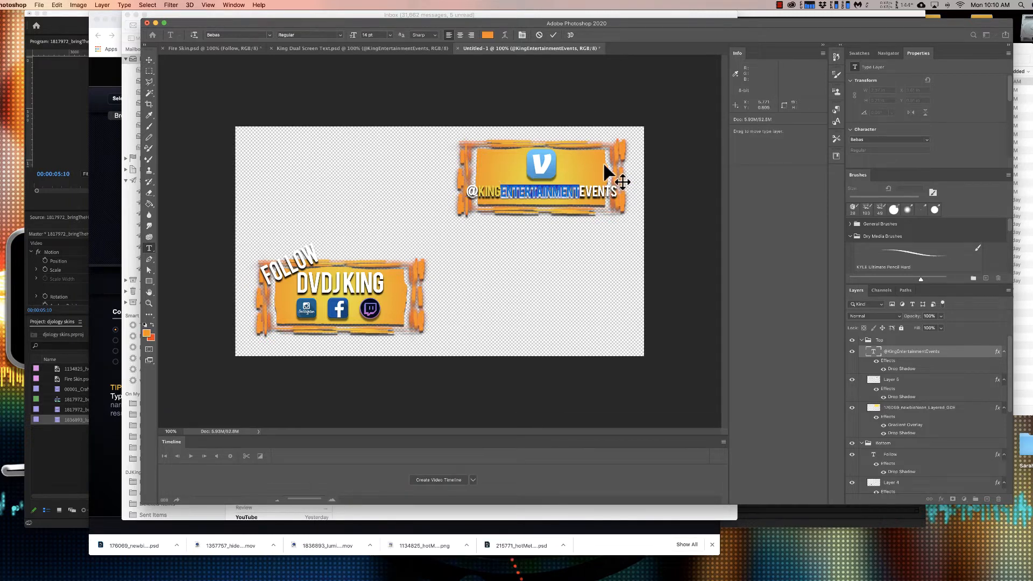
{"action": "left_click", "coordinate": [552, 191]}
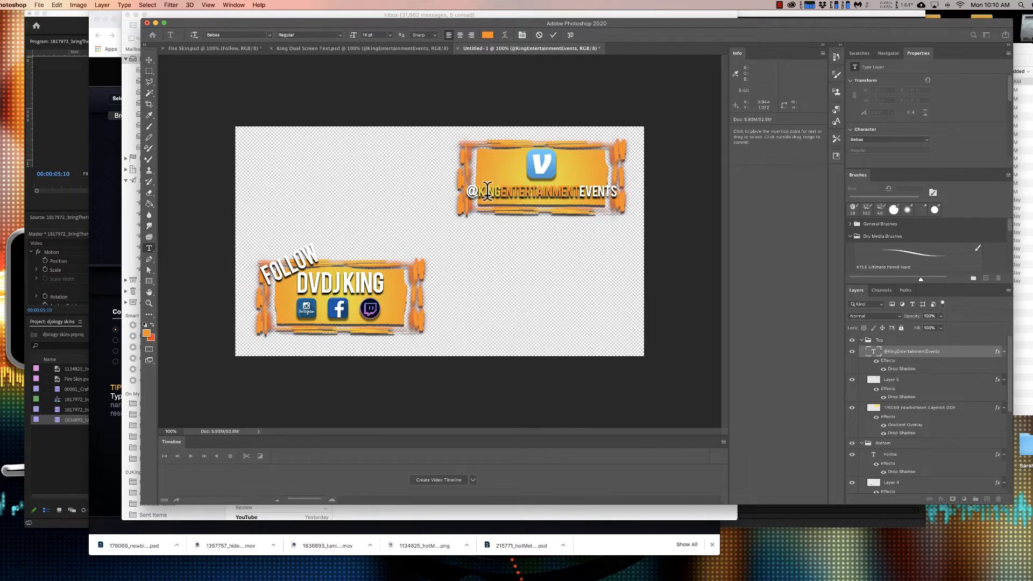
{"action": "left_click_drag", "start_coordinate": [579, 191], "coordinate": [618, 192]}
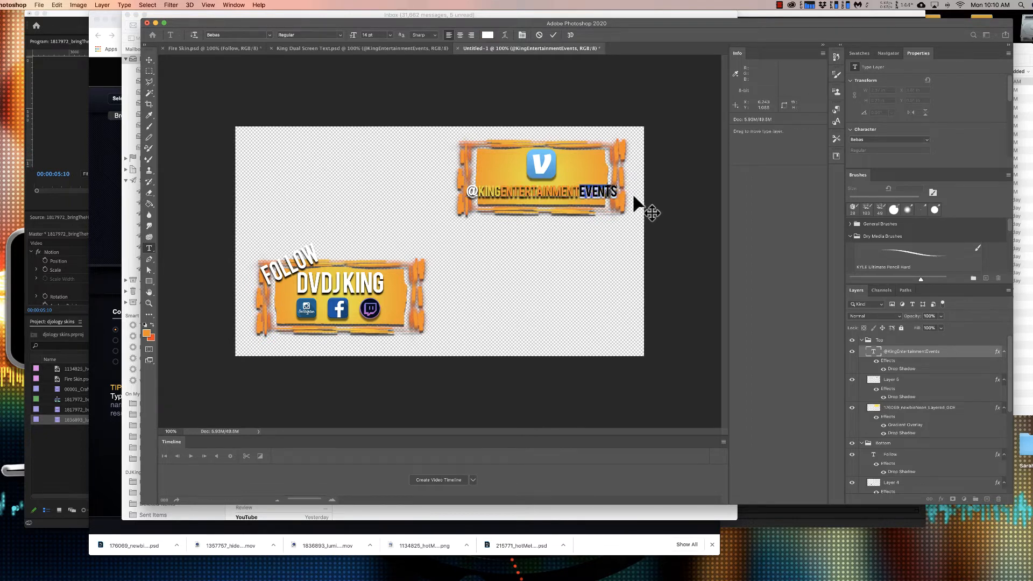
Step: Recolor the selected word "EVENTS" in the Venmo handle to bright yellow, RGB 247, 221, 5
{"action": "left_click", "coordinate": [151, 334]}
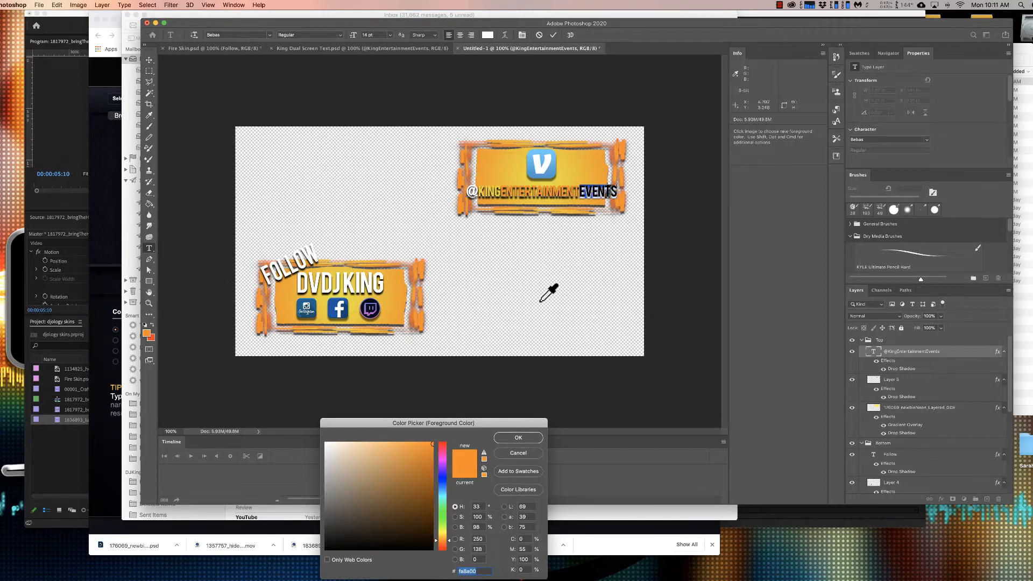
{"action": "left_click", "coordinate": [558, 182]}
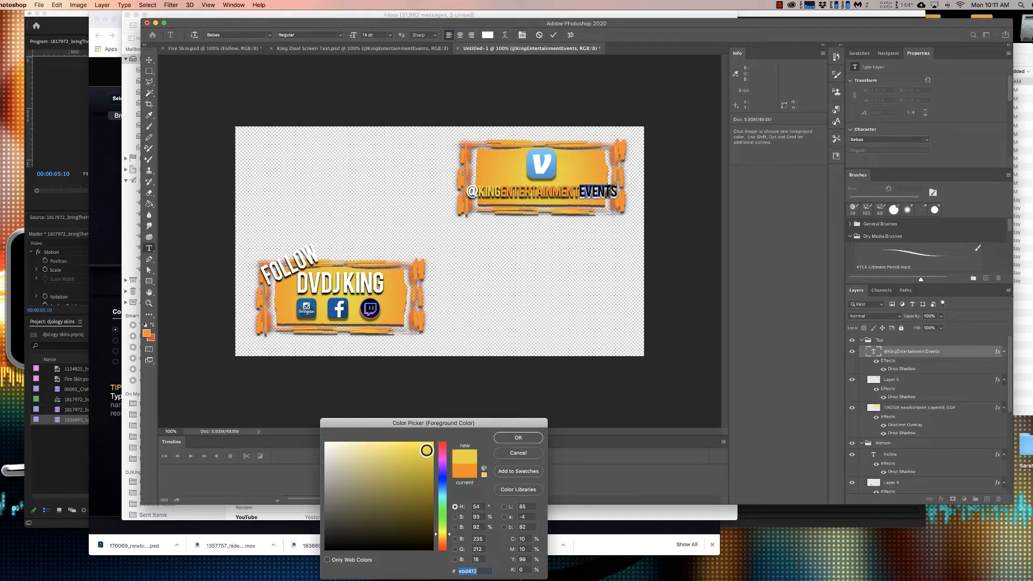
{"action": "left_click", "coordinate": [431, 445]}
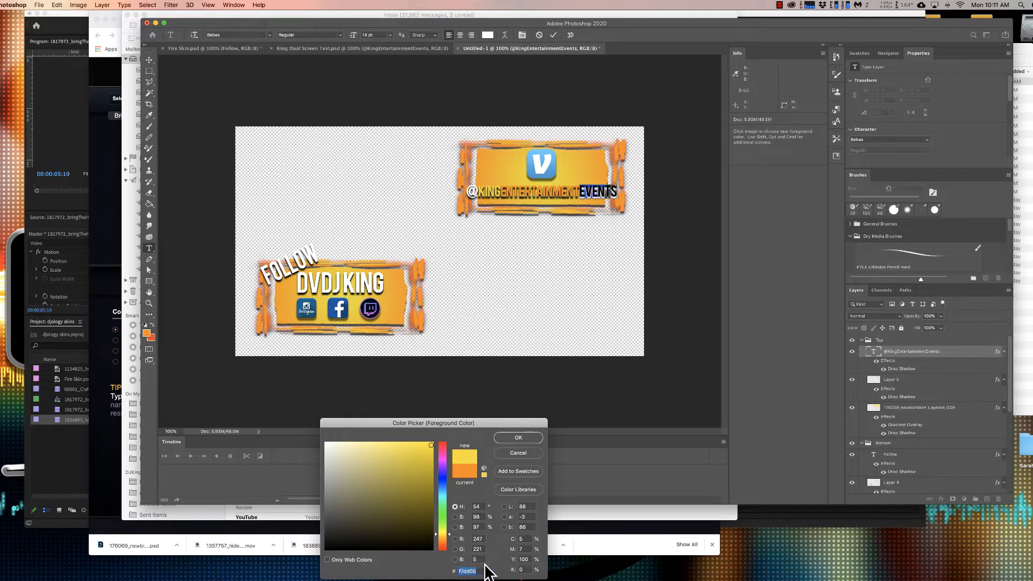
{"action": "left_click", "coordinate": [518, 438]}
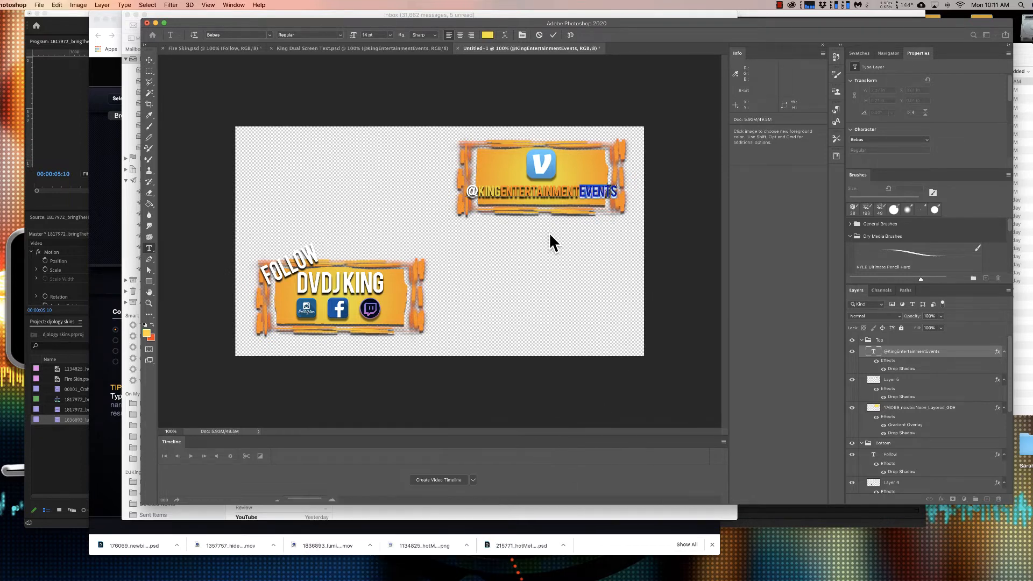
Step: Recolor the word "KING" in the Venmo handle with the same yellow, RGB 247, 221, 5
{"action": "left_click", "coordinate": [549, 192]}
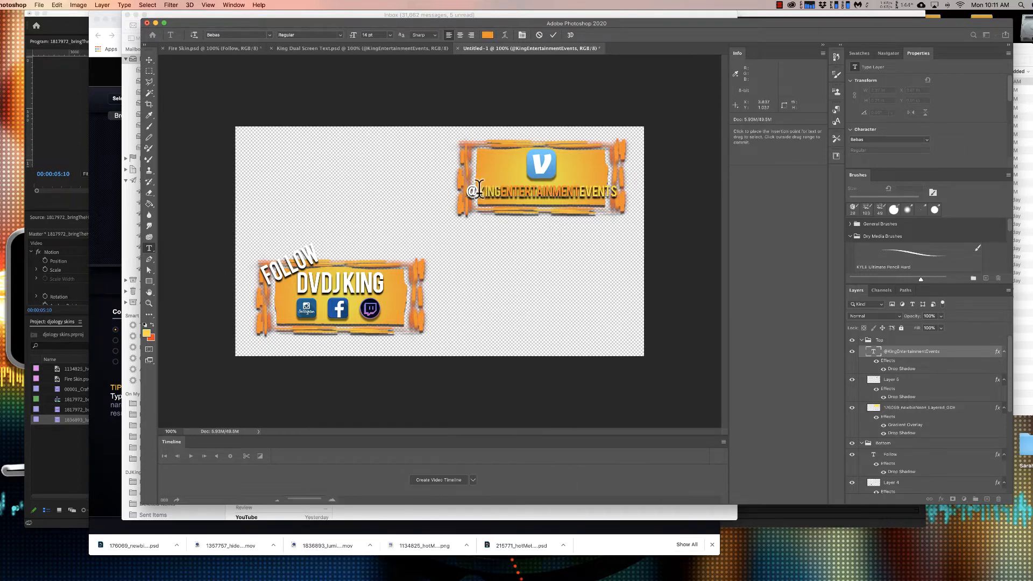
{"action": "left_click_drag", "start_coordinate": [479, 189], "coordinate": [502, 193]}
{"action": "left_click", "coordinate": [146, 333]}
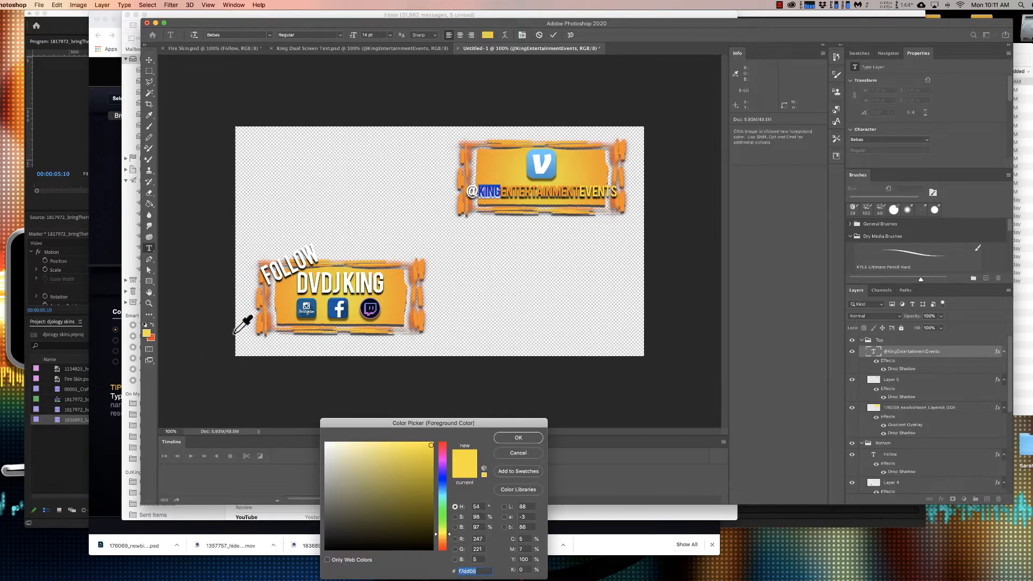
{"action": "left_click", "coordinate": [484, 571]}
{"action": "left_click", "coordinate": [518, 438]}
{"action": "key", "text": "super+h"}
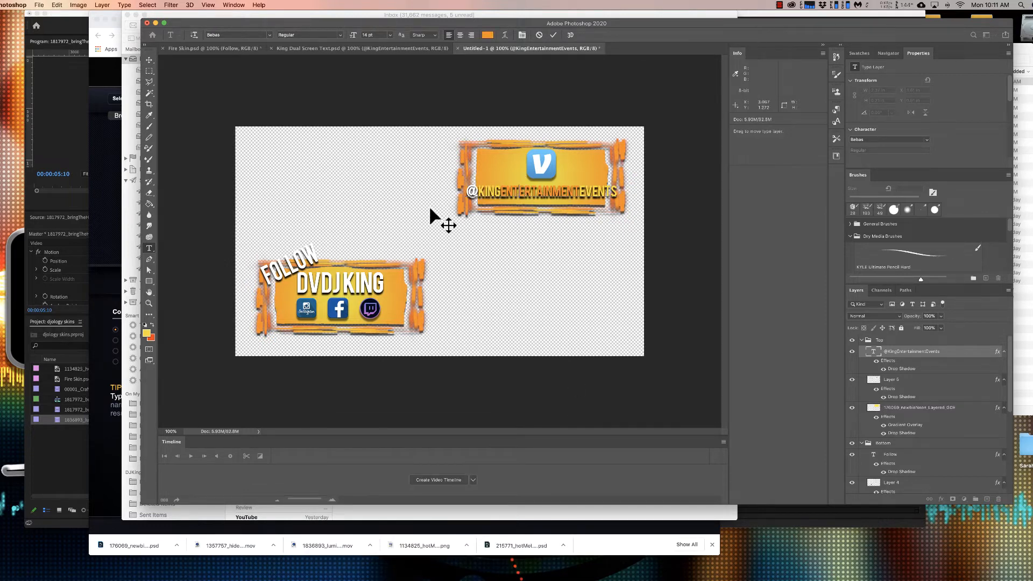
Step: Set the whole Venmo handle to 12 pt and move it about 0.17 in to the right, centered in its banner
{"action": "triple_click", "coordinate": [537, 189]}
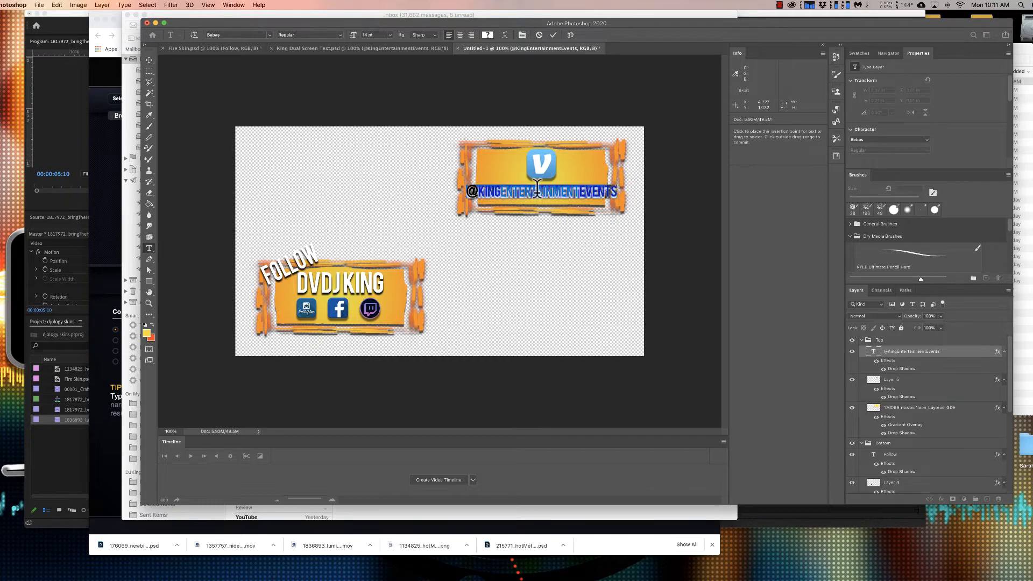
{"action": "left_click", "coordinate": [389, 34]}
{"action": "left_click", "coordinate": [376, 88]}
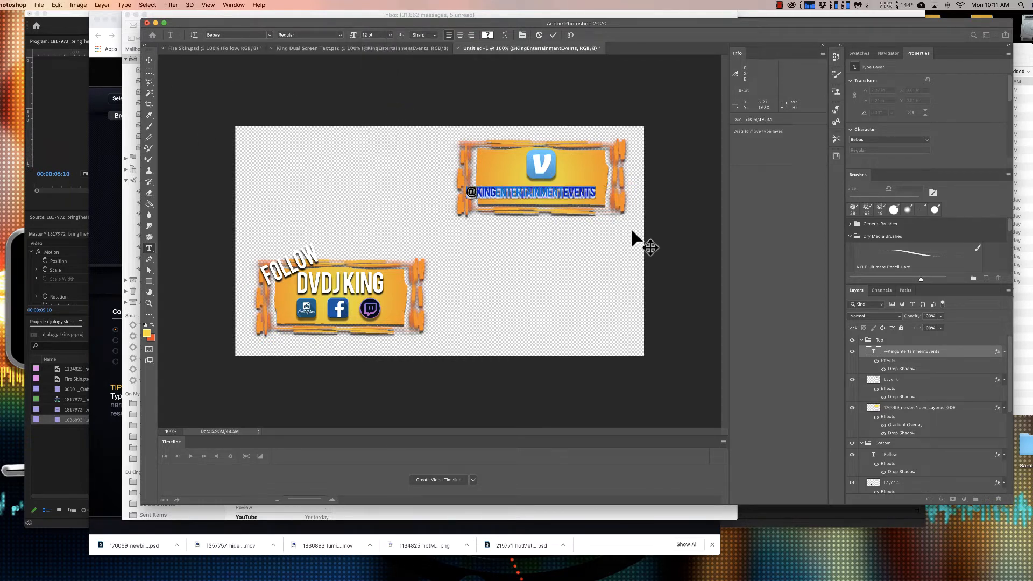
{"action": "left_click", "coordinate": [149, 60]}
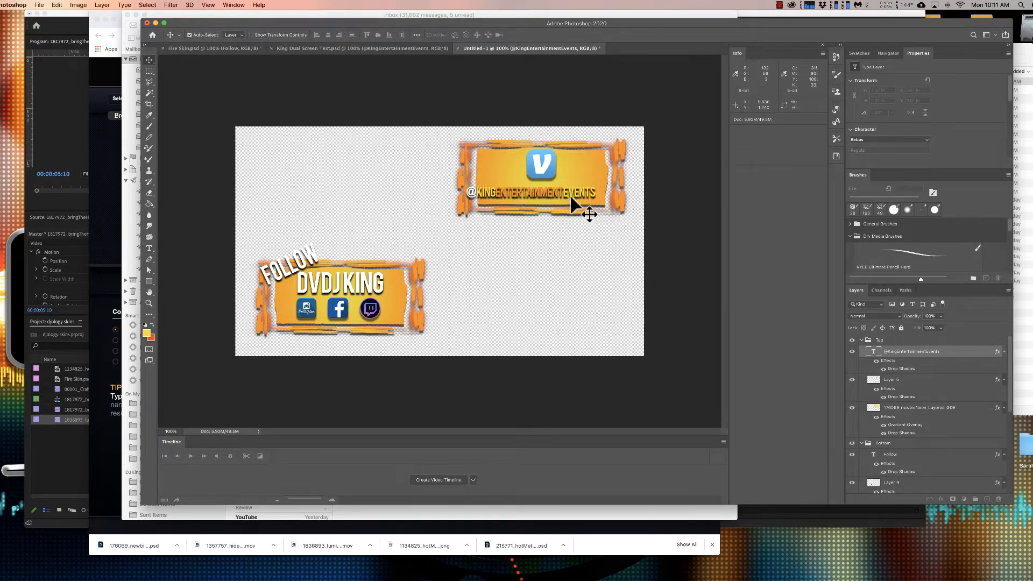
{"action": "left_click_drag", "start_coordinate": [570, 195], "coordinate": [571, 195]}
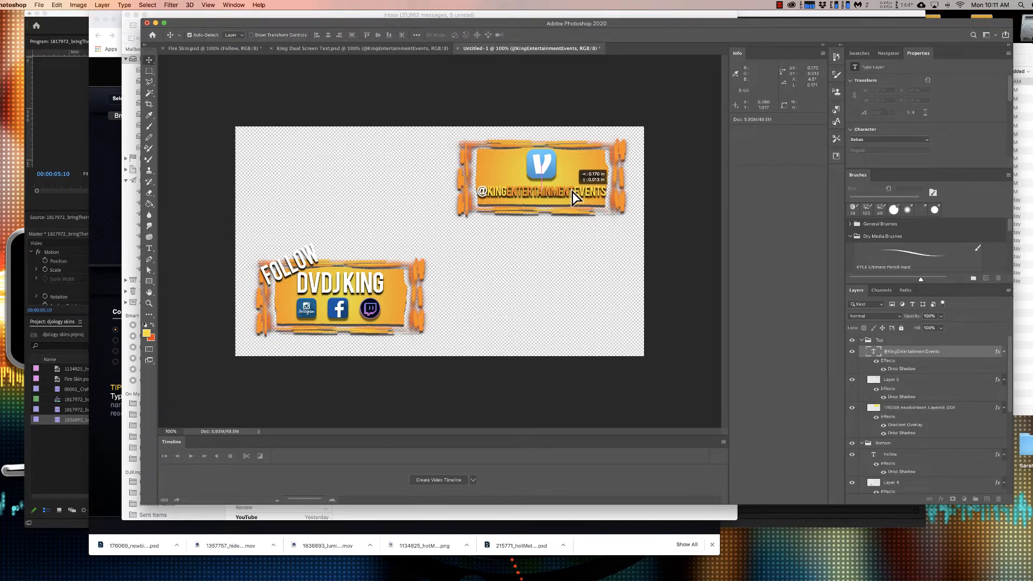
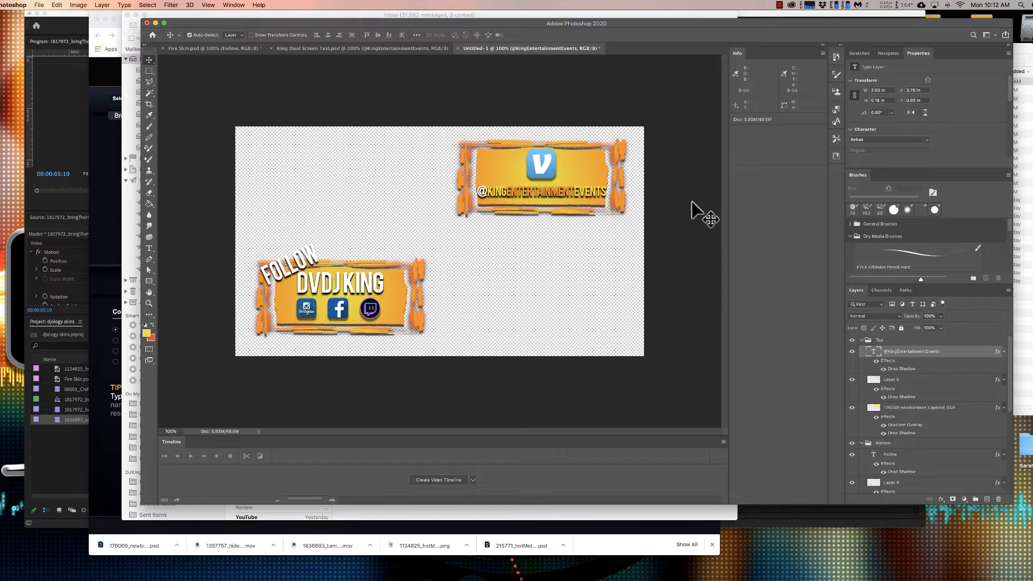
Step: Save the document in Photoshop format as "King Skin Neo Stream" in the VJ Life folder, with Maximize Compatibility on
{"action": "left_click", "coordinate": [41, 6]}
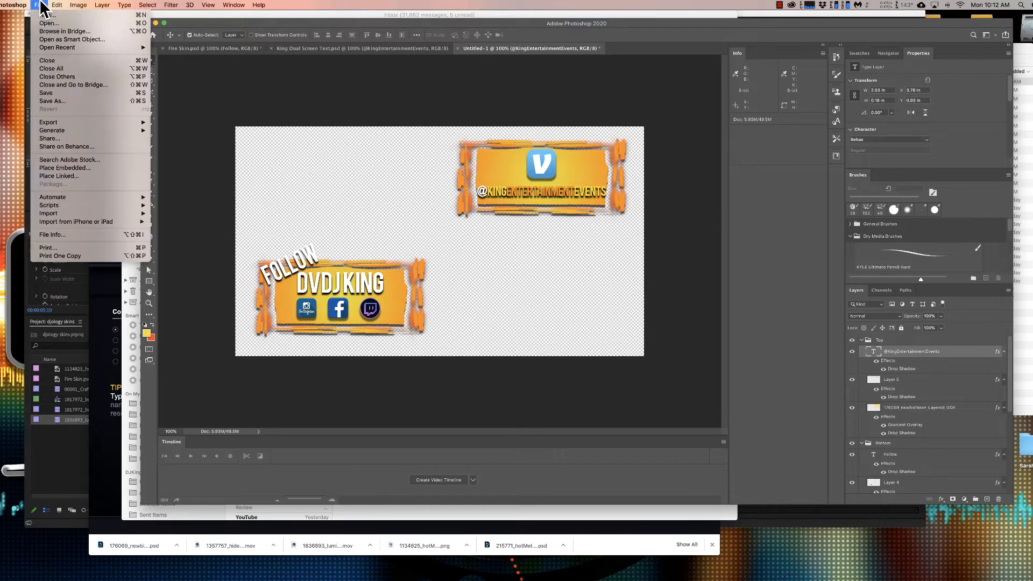
{"action": "left_click", "coordinate": [84, 98]}
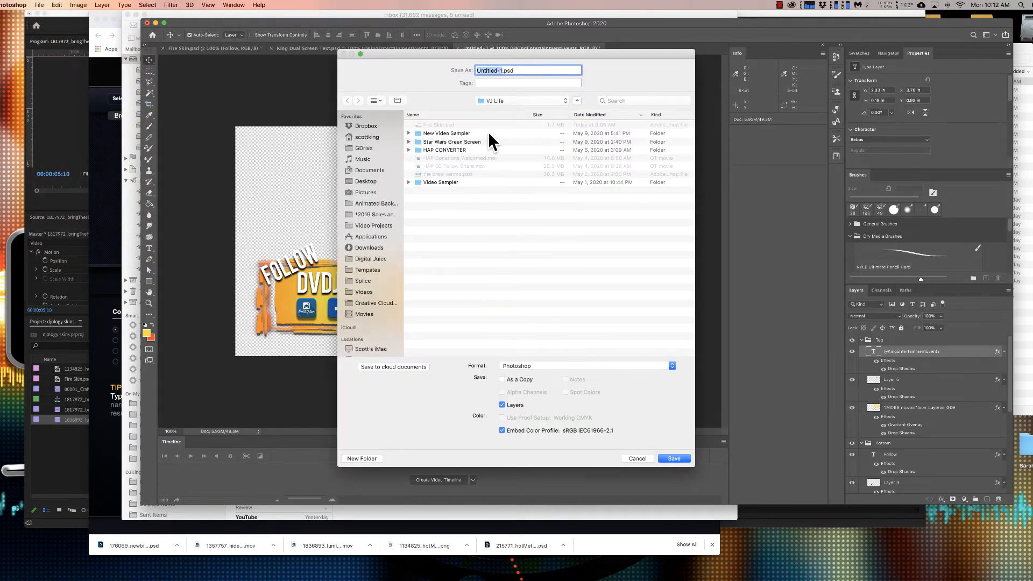
{"action": "type", "text": "King Skin Neo Stream"}
{"action": "key", "text": "Return"}
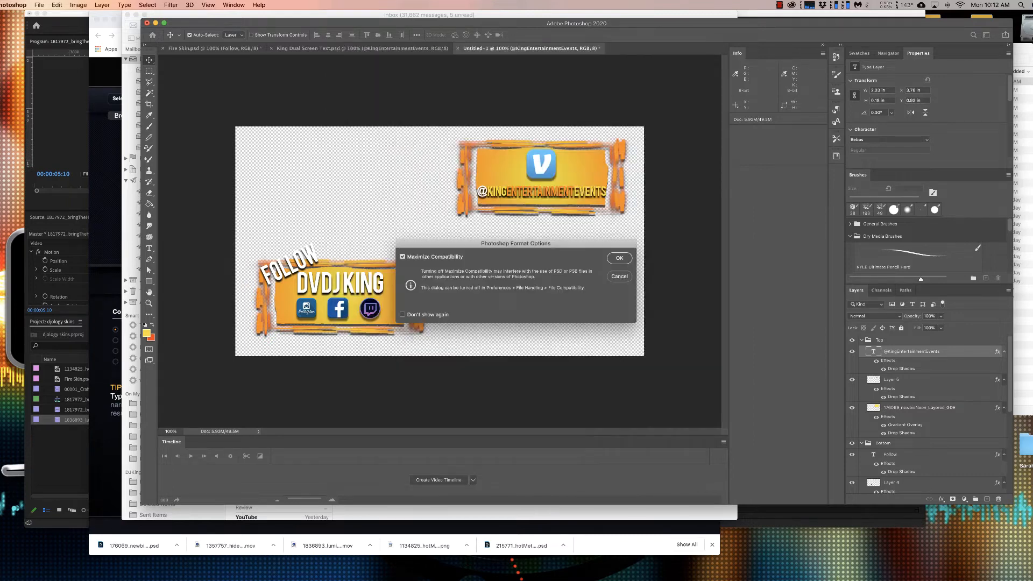
{"action": "left_click", "coordinate": [617, 258]}
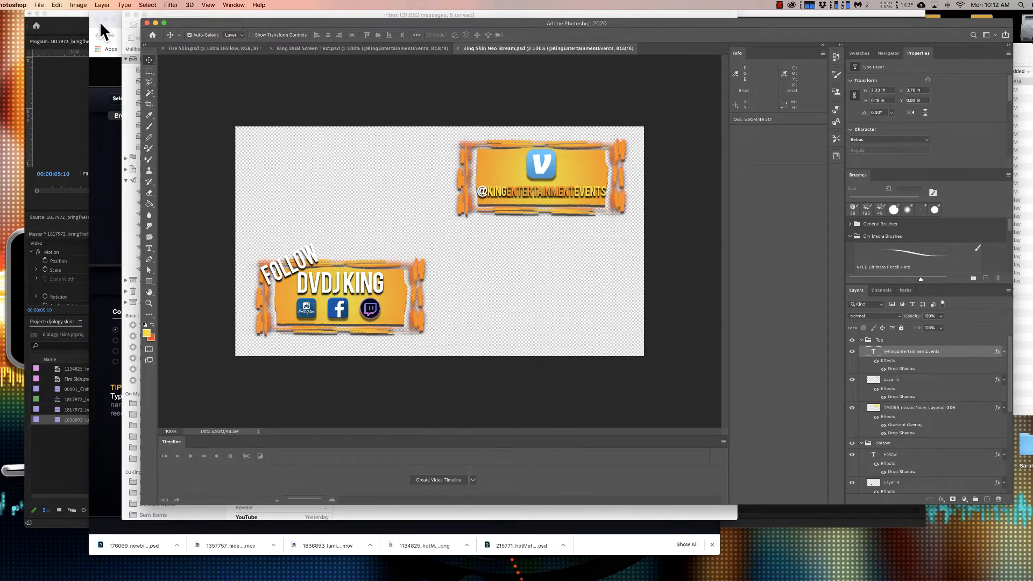
Step: Minimize the Photoshop, Mail and browser windows and switch to the Premiere Pro project
{"action": "left_click", "coordinate": [155, 22]}
{"action": "left_click", "coordinate": [136, 14]}
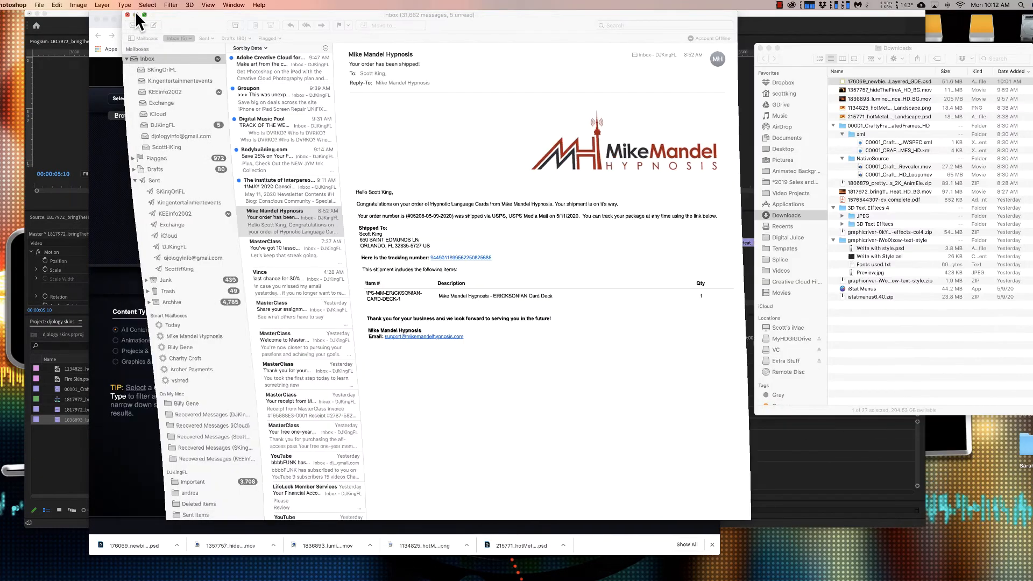
{"action": "left_click", "coordinate": [105, 19]}
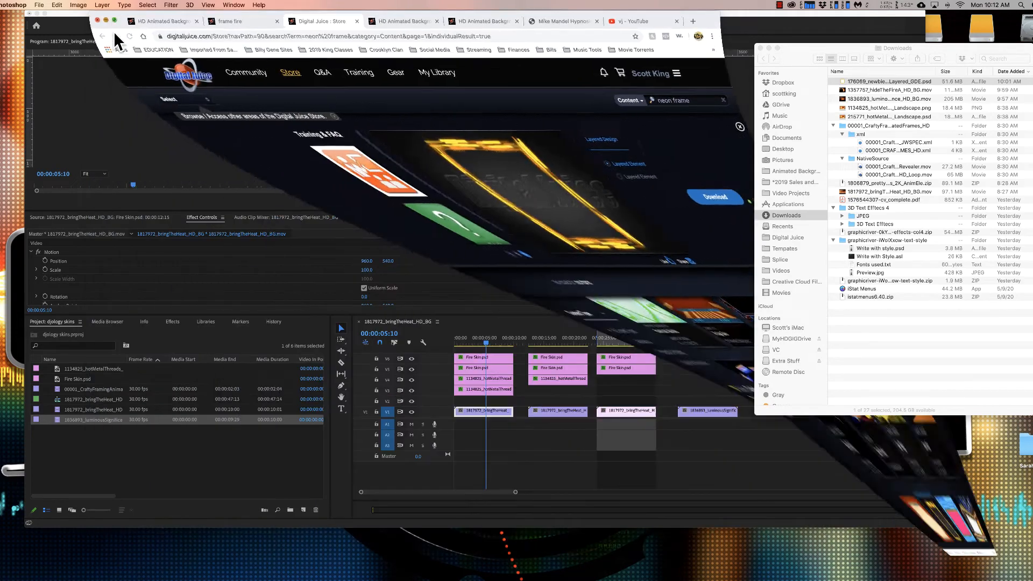
{"action": "left_click", "coordinate": [481, 342]}
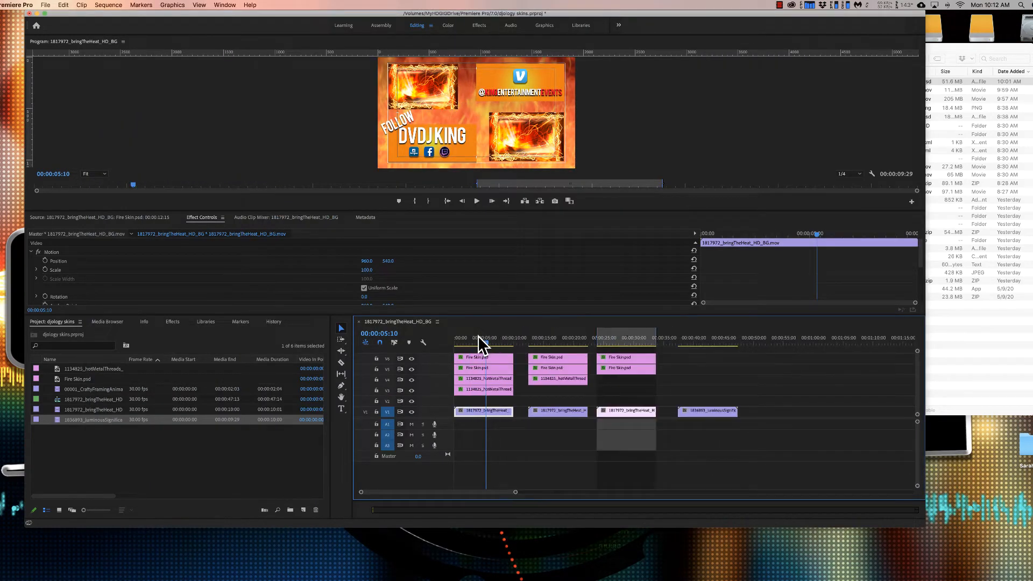
Step: Examine the three fire skin layouts in the sequence, comparing how their frames and banners are arranged
{"action": "left_click", "coordinate": [559, 329]}
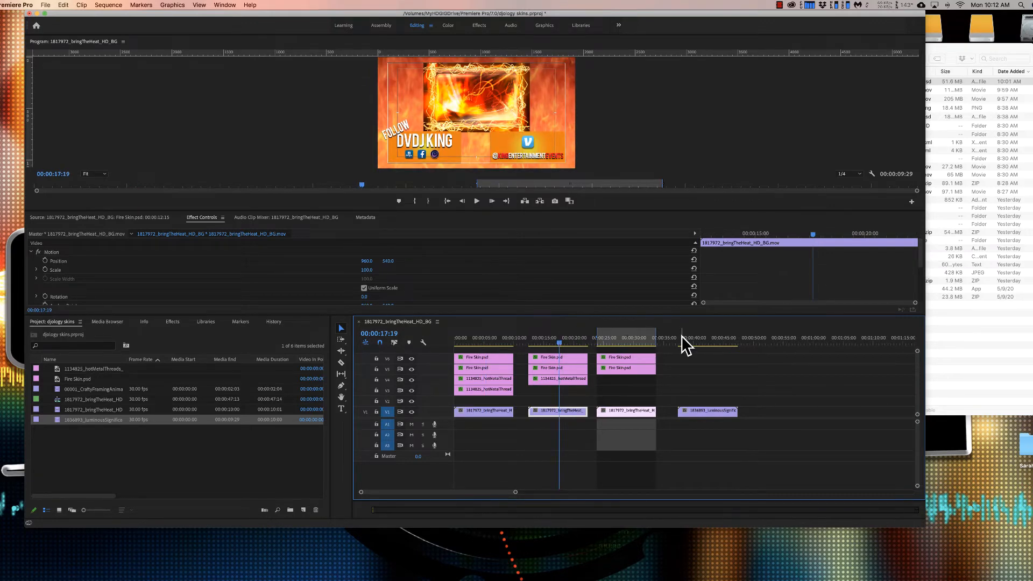
{"action": "left_click", "coordinate": [626, 339]}
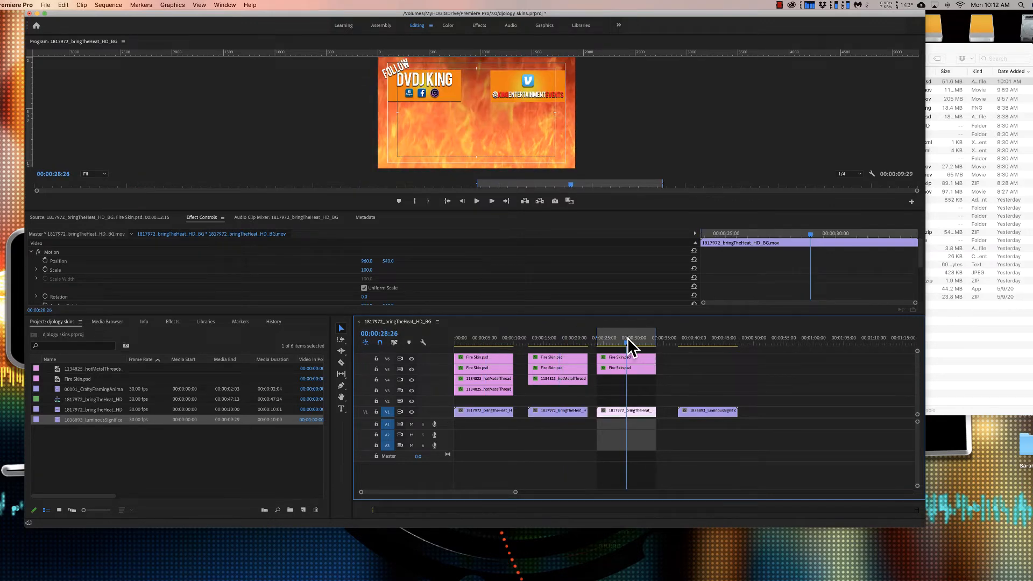
{"action": "left_click", "coordinate": [550, 339]}
{"action": "left_click", "coordinate": [480, 333]}
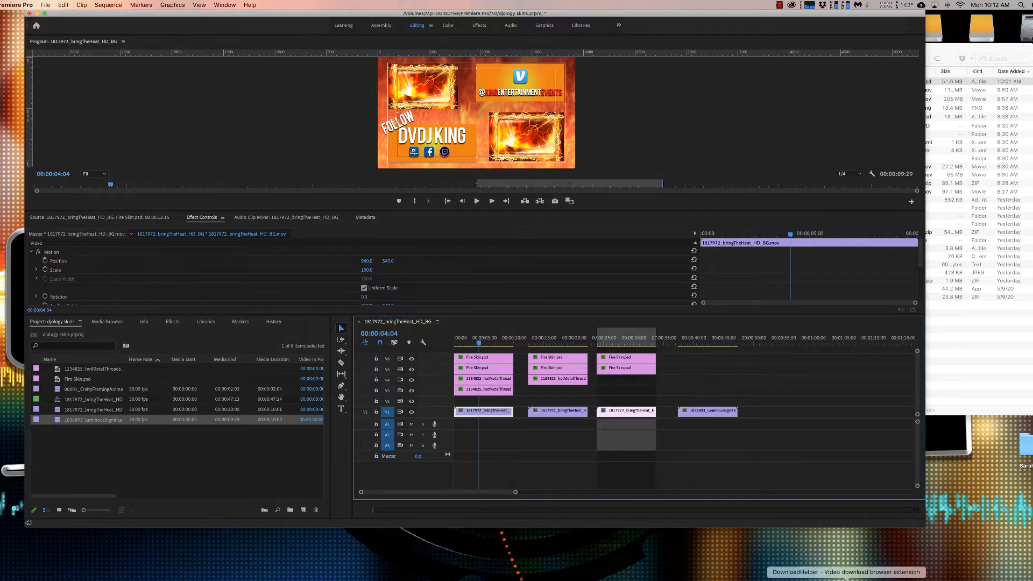
{"action": "left_click", "coordinate": [491, 340]}
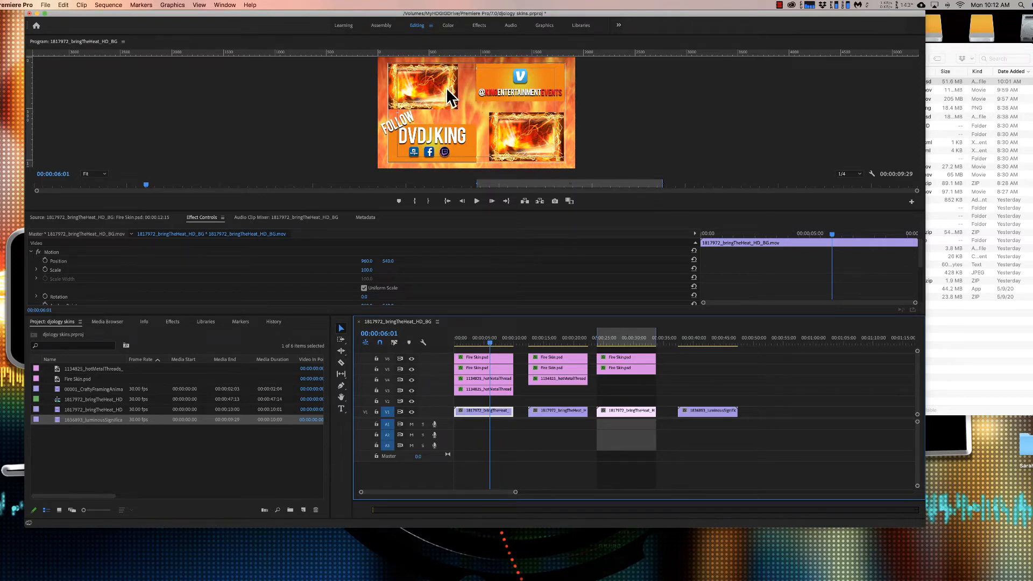
{"action": "left_click", "coordinate": [557, 328]}
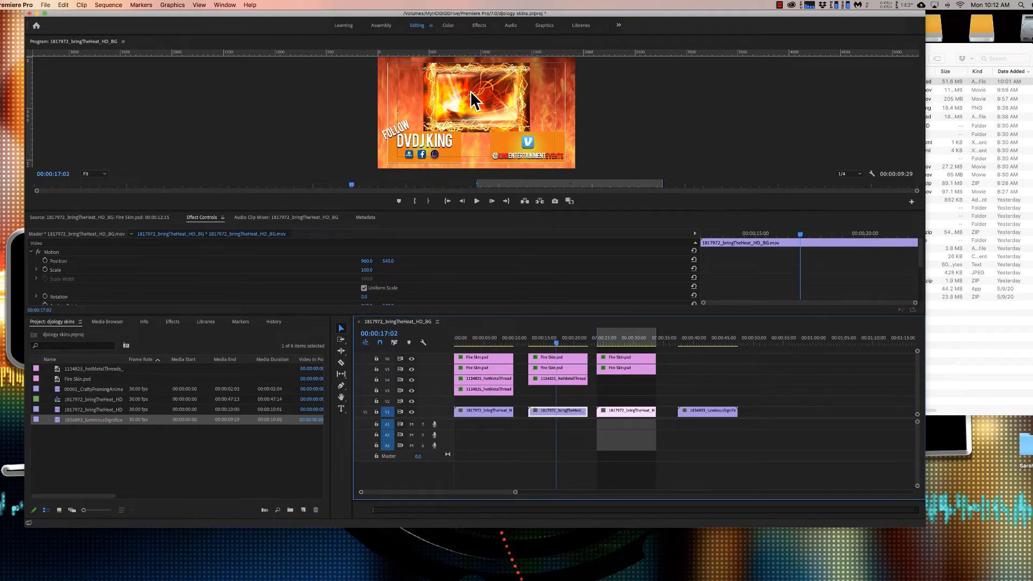
{"action": "left_click", "coordinate": [628, 336]}
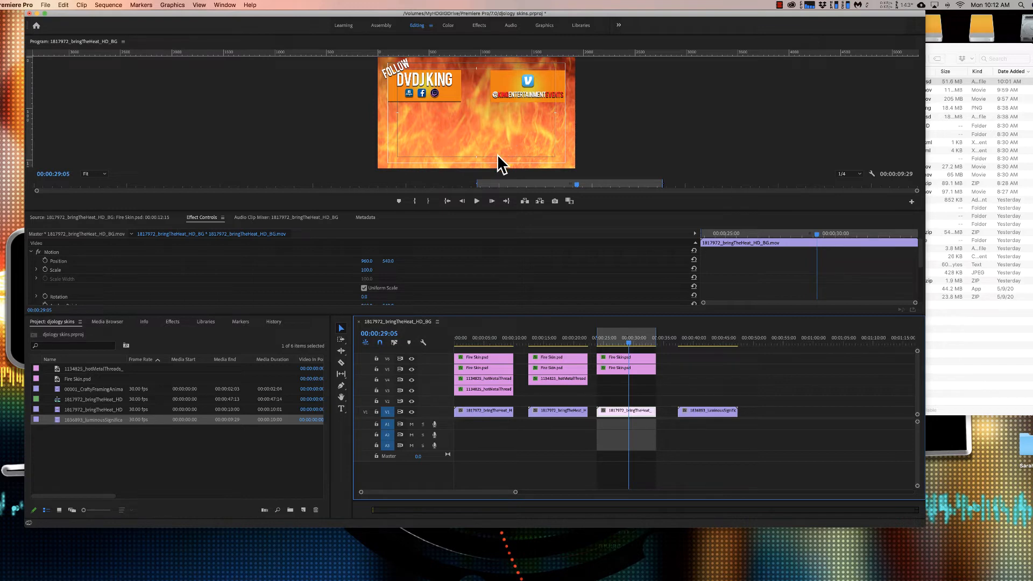
{"action": "left_click", "coordinate": [503, 339]}
{"action": "left_click_drag", "start_coordinate": [502, 338], "coordinate": [502, 338]}
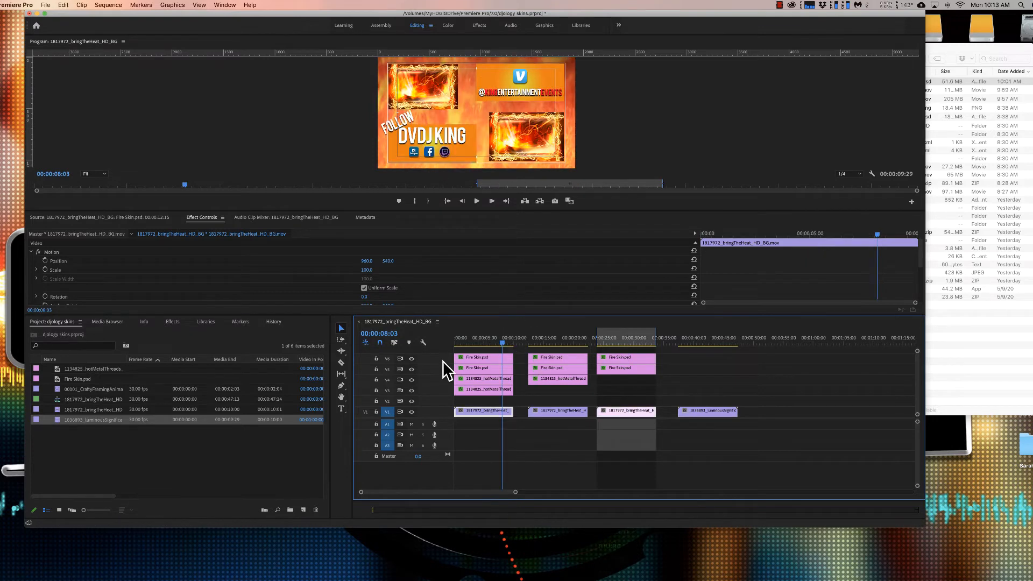
Step: Toggle the Fire Skin.psd tracks V5 and V6 off and back on, and hide frame tracks V3 and V4
{"action": "left_click", "coordinate": [411, 369]}
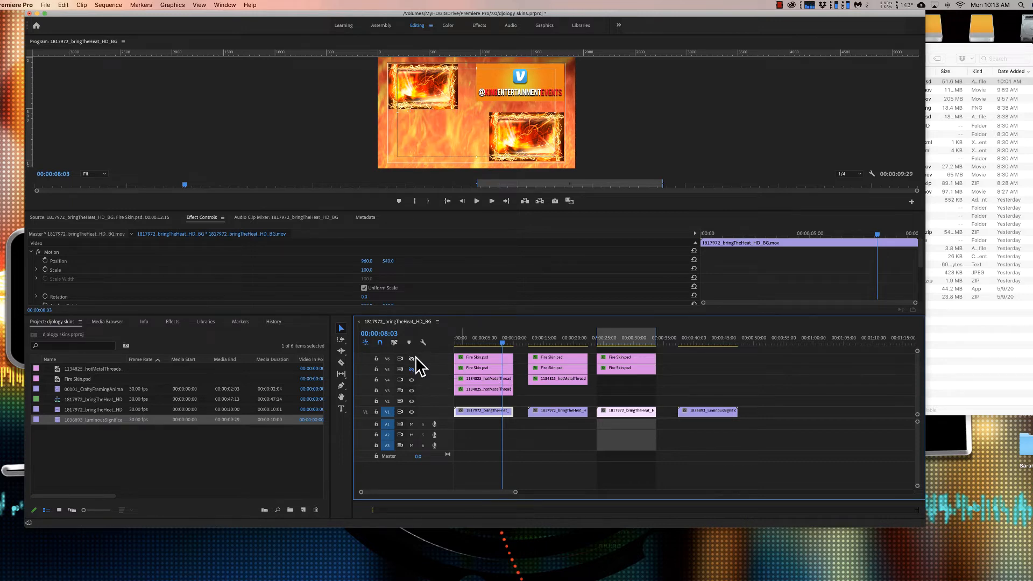
{"action": "left_click", "coordinate": [412, 358]}
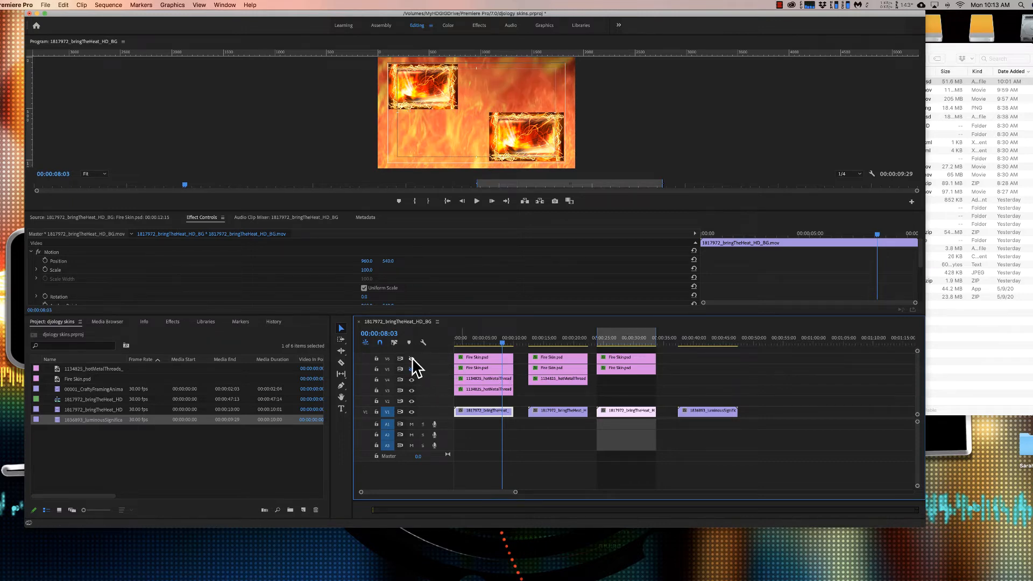
{"action": "left_click", "coordinate": [412, 358]}
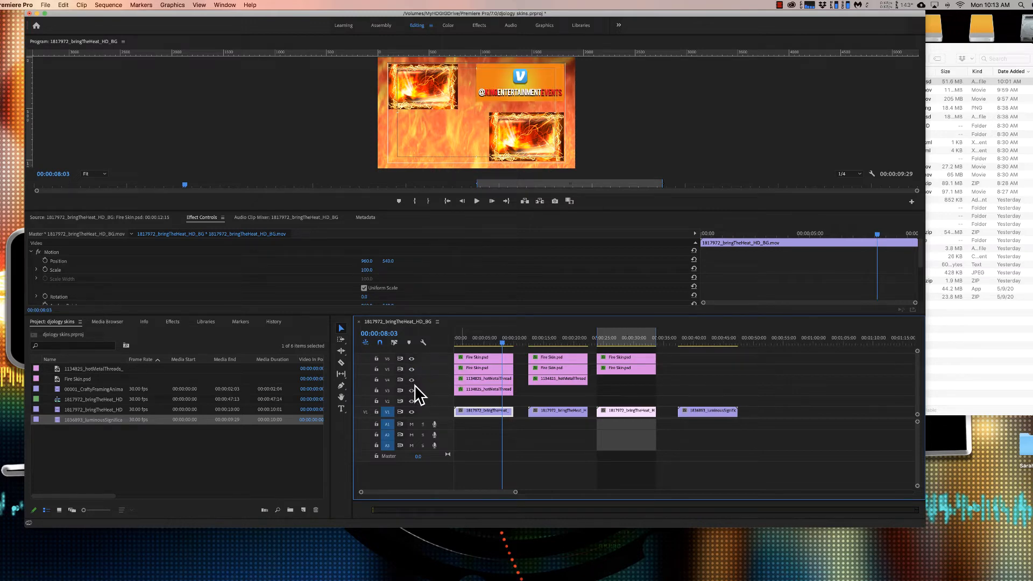
{"action": "left_click", "coordinate": [412, 380]}
{"action": "left_click", "coordinate": [411, 380]}
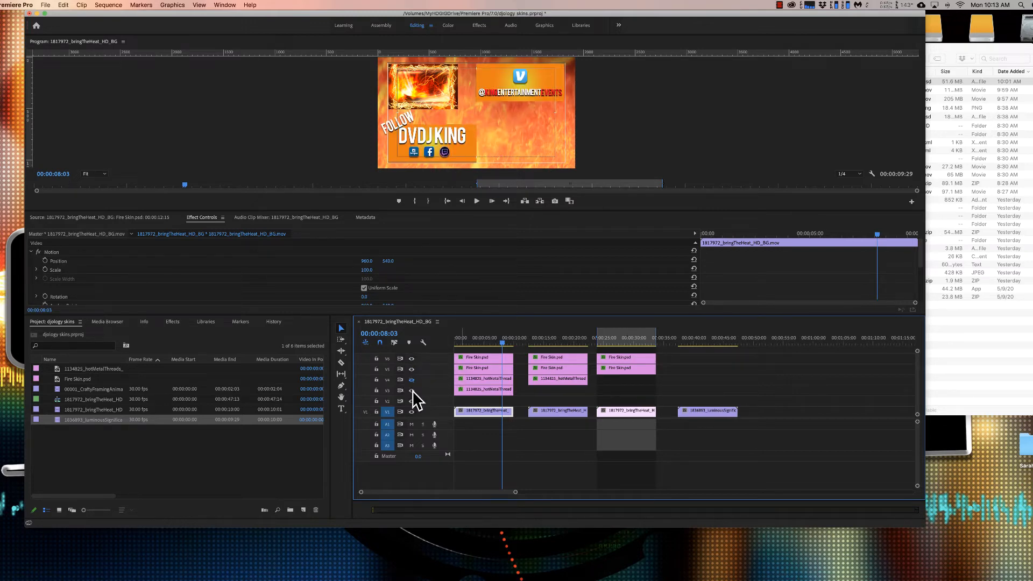
{"action": "left_click", "coordinate": [412, 391]}
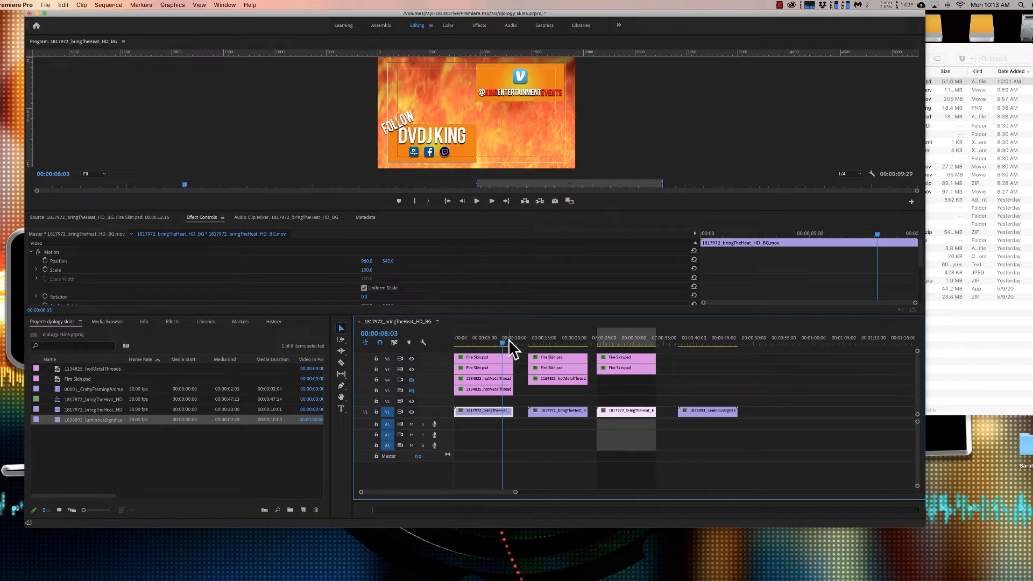
Step: Compare the banner positions in the first and second fire layouts with the frame tracks hidden
{"action": "left_click", "coordinate": [547, 340]}
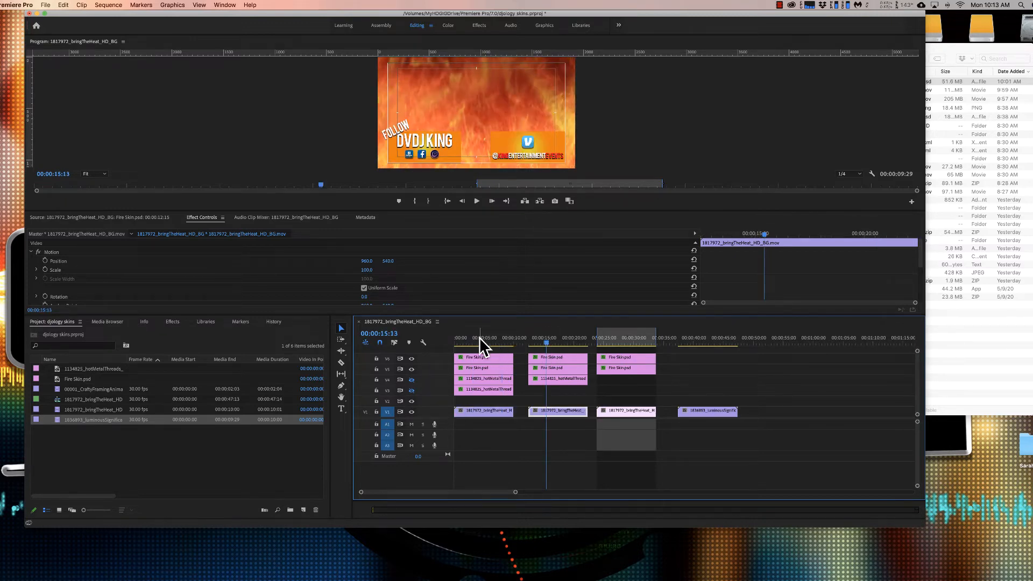
{"action": "left_click", "coordinate": [480, 338]}
{"action": "left_click", "coordinate": [546, 332]}
{"action": "left_click", "coordinate": [563, 341]}
{"action": "left_click", "coordinate": [499, 336]}
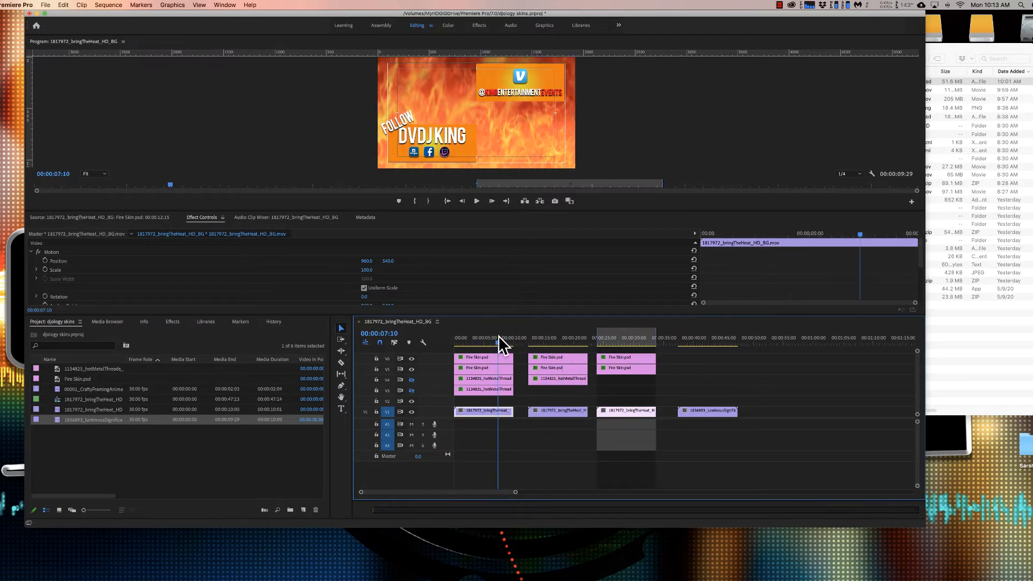
{"action": "left_click", "coordinate": [560, 338]}
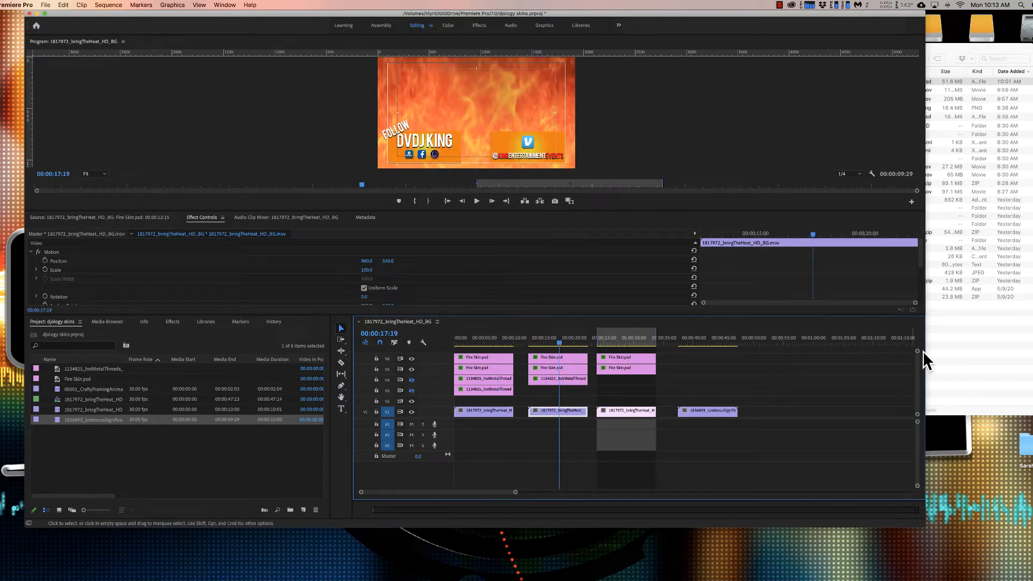
Step: Close the Downloads window in Finder, open the VJ Life folder, and add Fire Skin.psd to the sequence above the luminousSignificance clip
{"action": "left_click", "coordinate": [963, 49]}
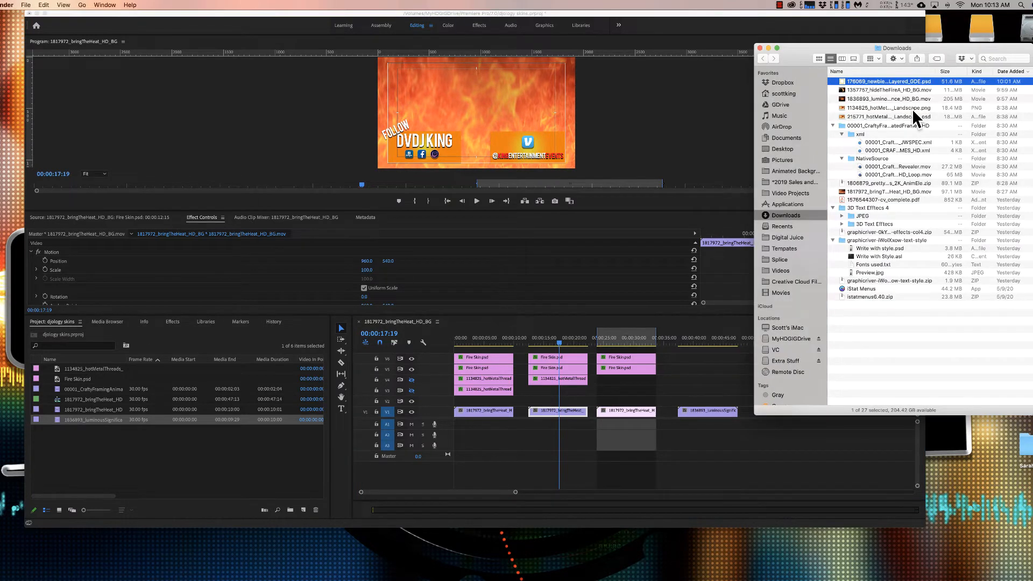
{"action": "left_click", "coordinate": [759, 48]}
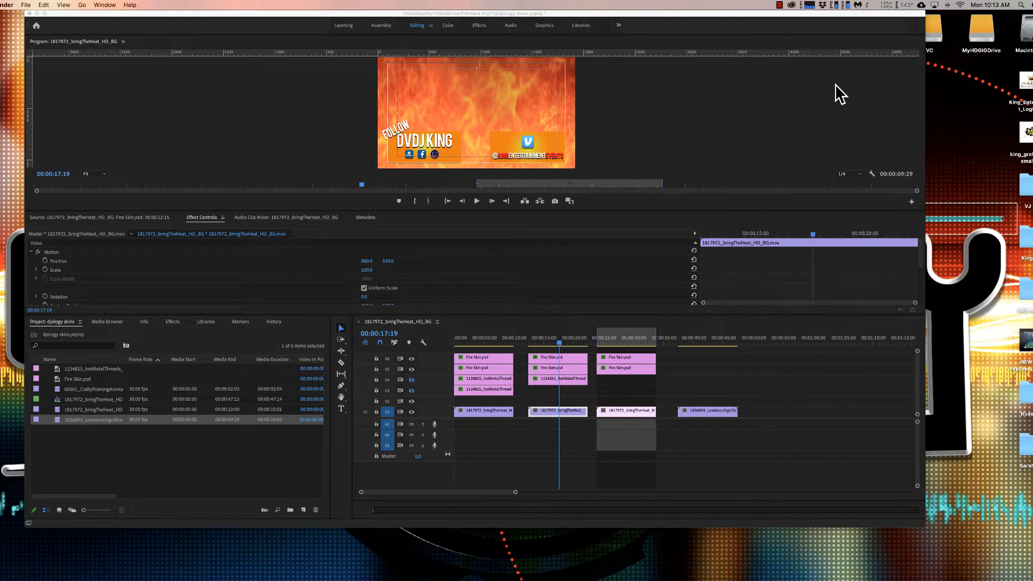
{"action": "double_click", "coordinate": [1026, 188]}
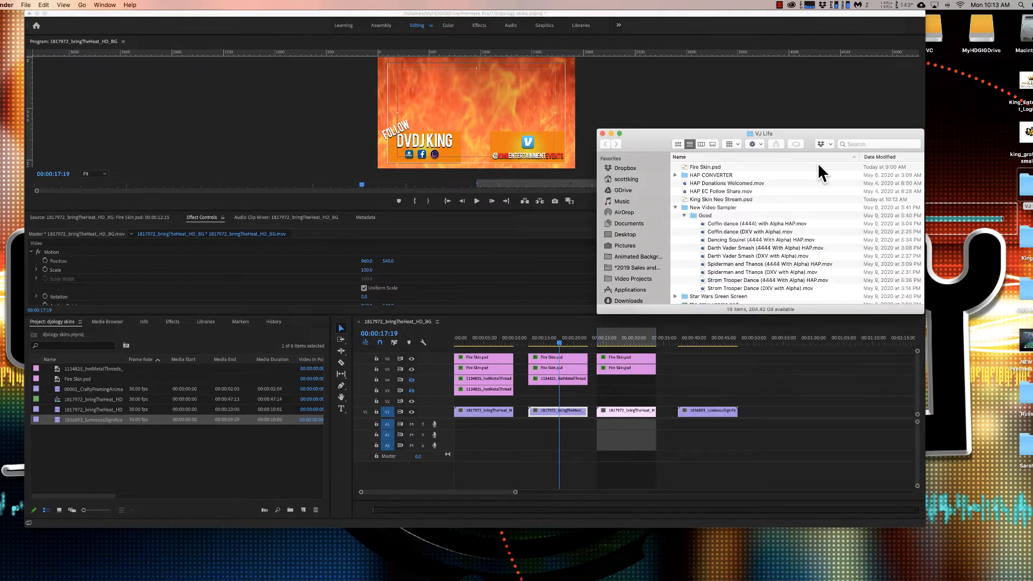
{"action": "left_click", "coordinate": [751, 167]}
{"action": "left_click_drag", "start_coordinate": [703, 166], "coordinate": [691, 377]}
{"action": "left_click", "coordinate": [702, 341]}
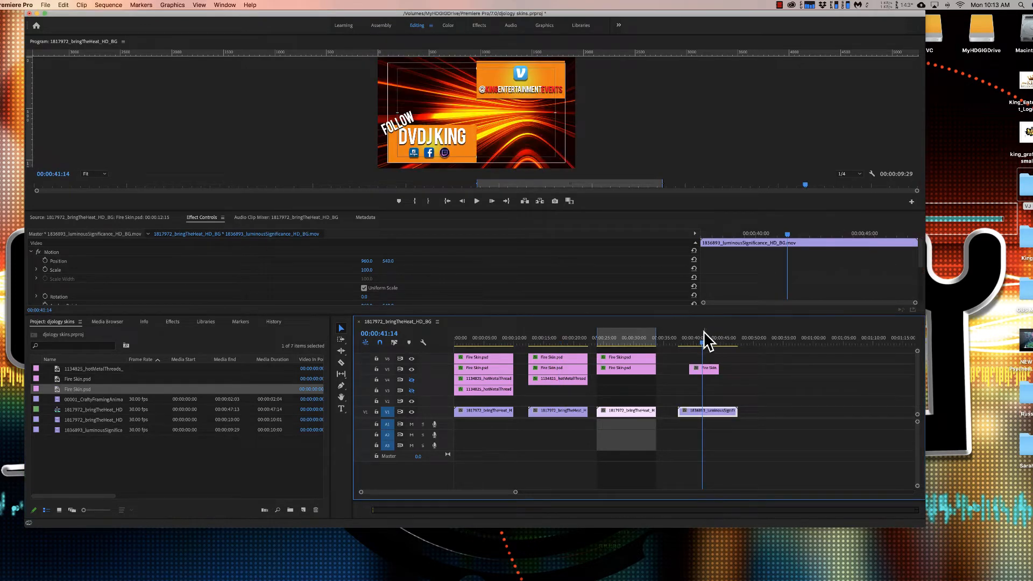
Step: Align the new Fire Skin.psd clip with the start of the luminousSignificance clip and extend it to that clip's end
{"action": "key", "text": "equal"}
{"action": "key", "text": "equal"}
{"action": "key", "text": "minus"}
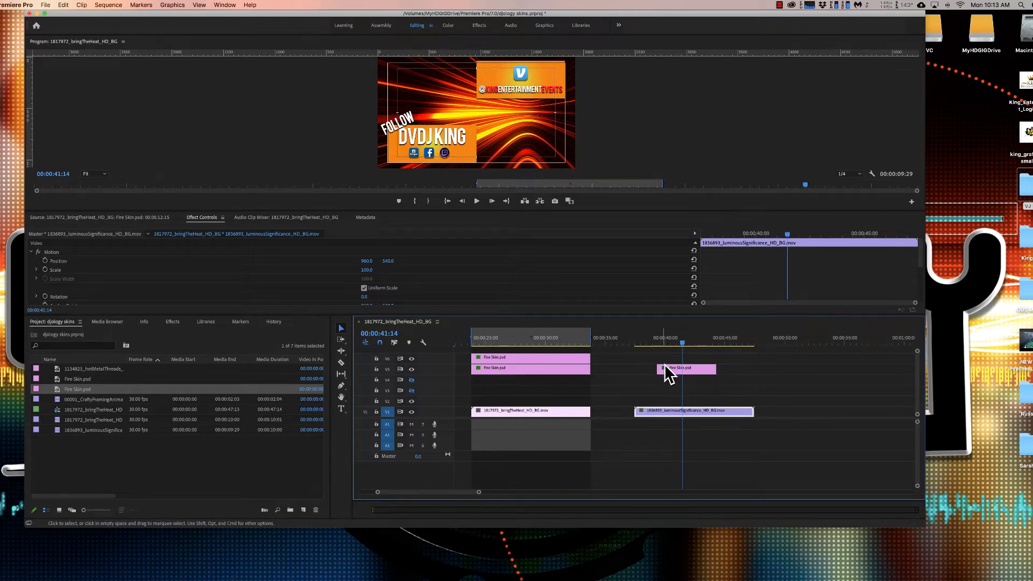
{"action": "mouse_move", "coordinate": [664, 365]}
{"action": "left_mouse_down"}
{"action": "mouse_move", "coordinate": [631, 373]}
{"action": "mouse_move", "coordinate": [652, 371]}
{"action": "left_mouse_up"}
{"action": "key", "text": "Up"}
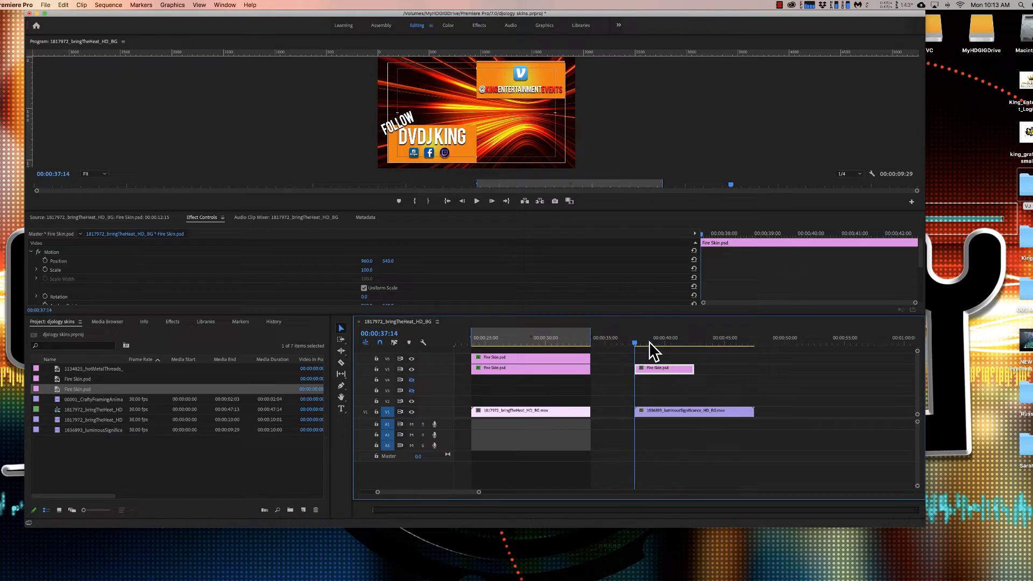
{"action": "key", "text": "space"}
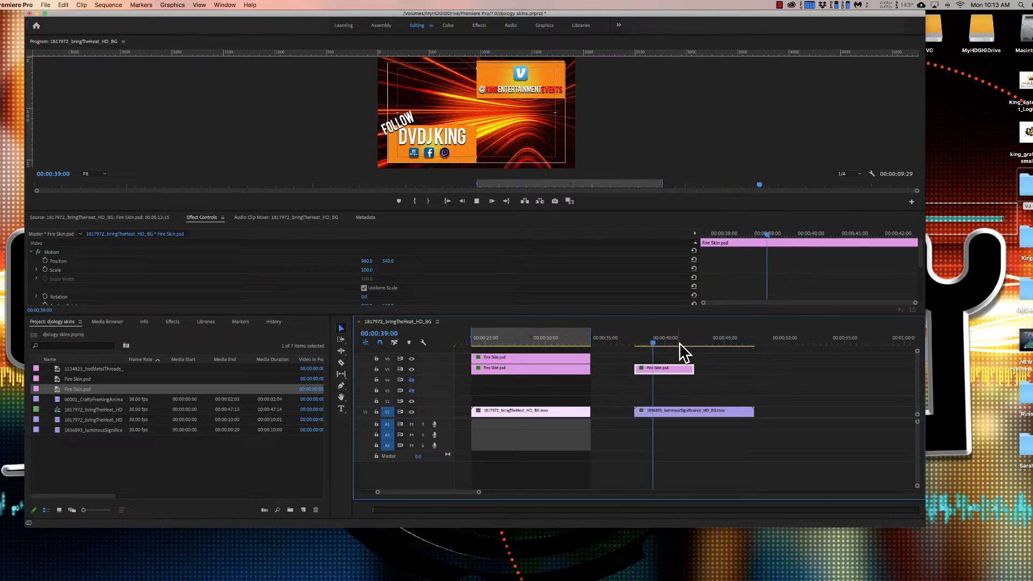
{"action": "key", "text": "space"}
{"action": "left_click_drag", "start_coordinate": [693, 369], "coordinate": [748, 369]}
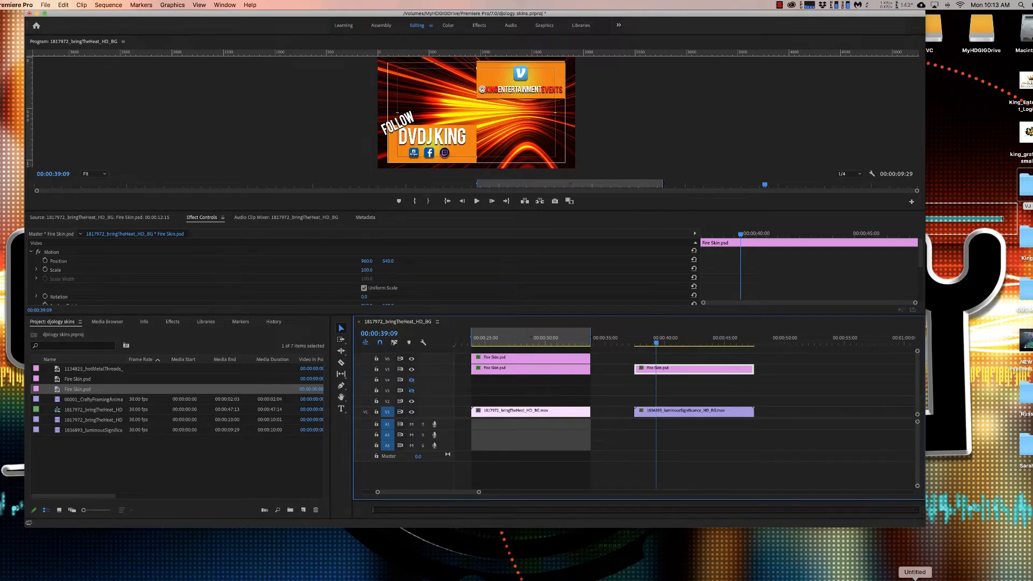
Step: Add 1357757_hideTheFireA_HD_BG.mov from Downloads on V4, aligned with the luminousSignificance clip, with Fire Skin.psd beneath it on V3
{"action": "left_click", "coordinate": [851, 579]}
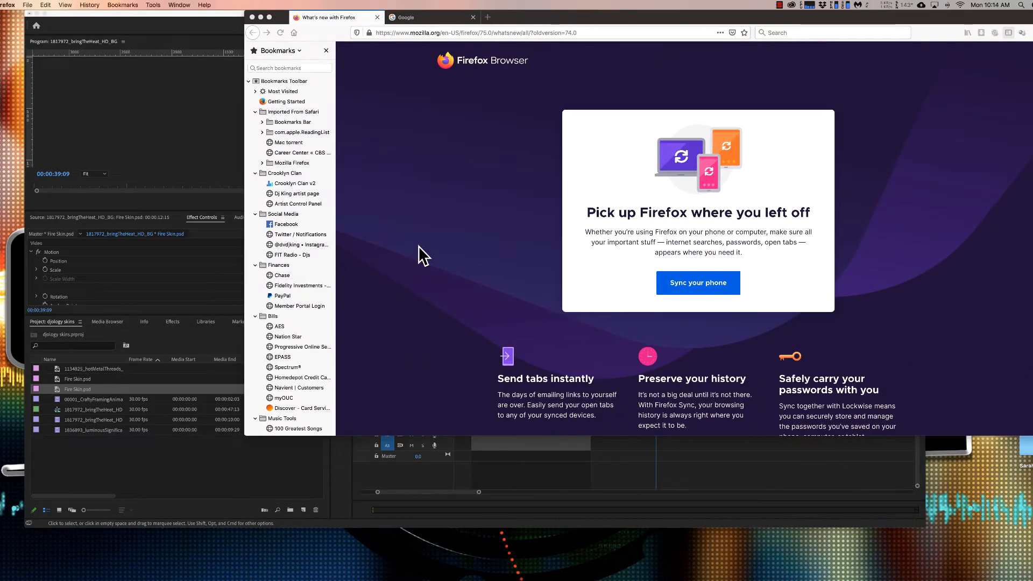
{"action": "key", "text": "super+q"}
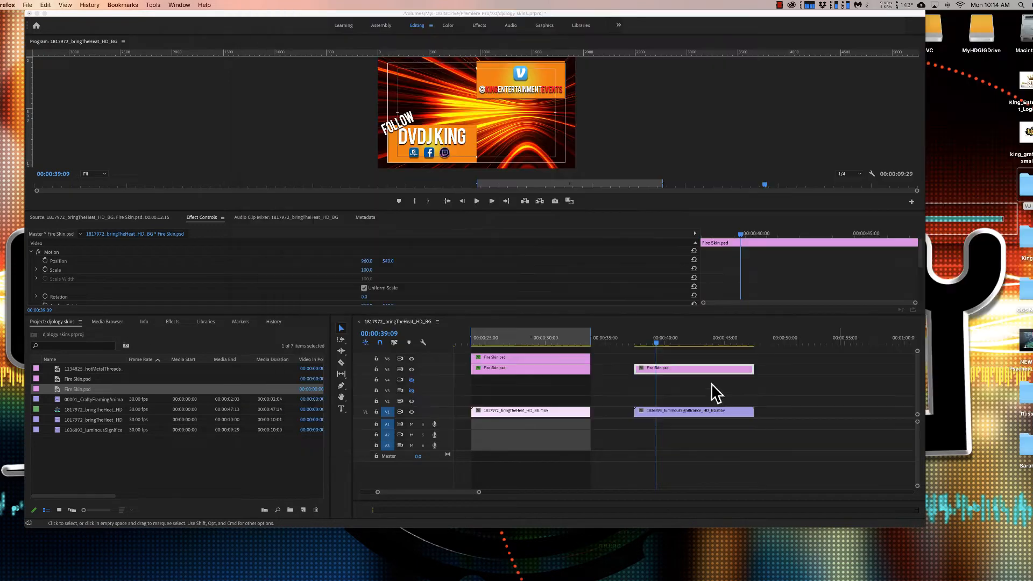
{"action": "left_click", "coordinate": [846, 579]}
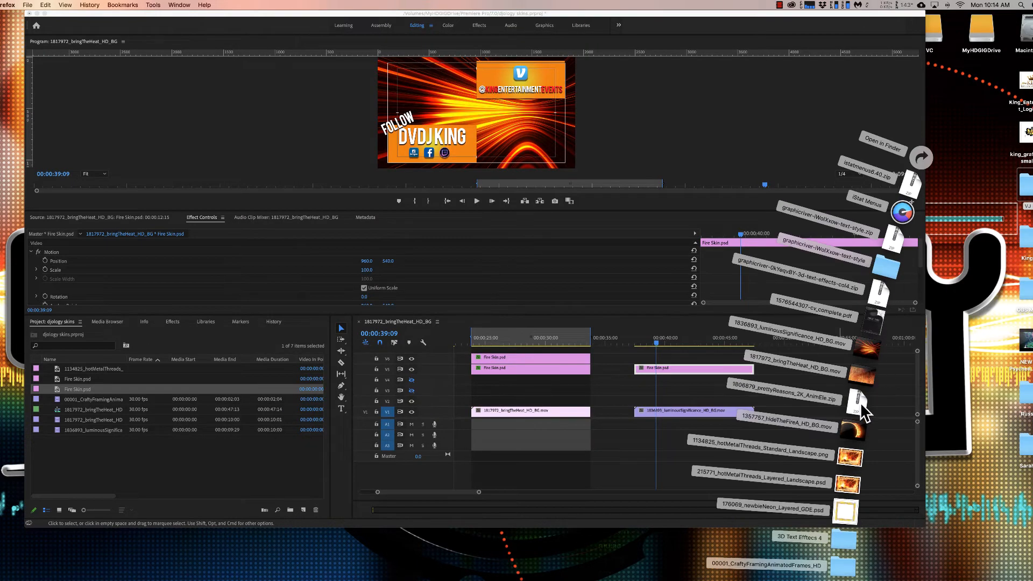
{"action": "left_click_drag", "start_coordinate": [853, 435], "coordinate": [669, 393]}
{"action": "left_click", "coordinate": [689, 346]}
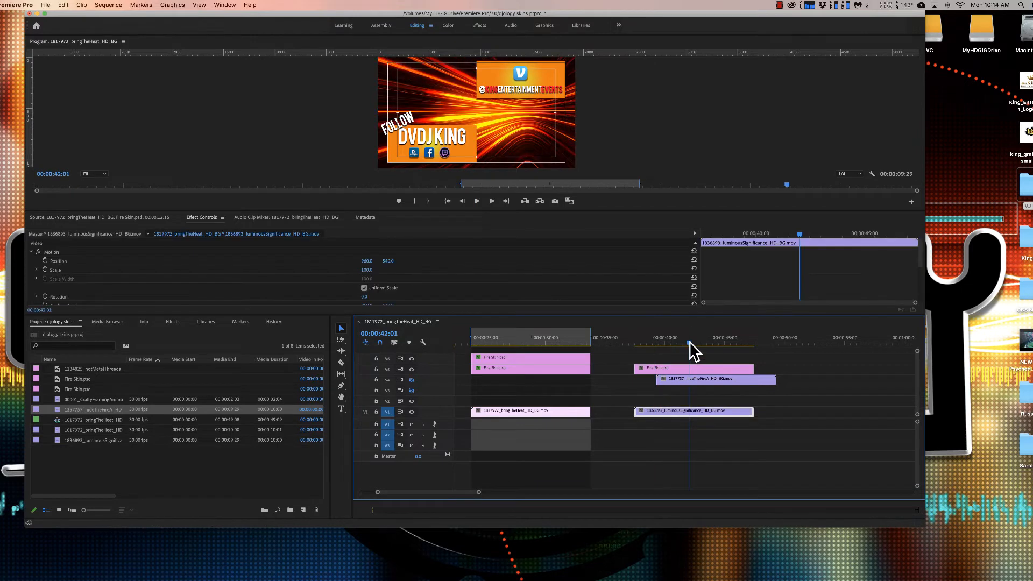
{"action": "mouse_move", "coordinate": [695, 368]}
{"action": "left_mouse_down"}
{"action": "mouse_move", "coordinate": [700, 402]}
{"action": "mouse_move", "coordinate": [690, 379]}
{"action": "left_mouse_up"}
Step: Show tracks V3 and V4 again and reduce the hideTheFireA clip's scale to about 52%
{"action": "double_click", "coordinate": [698, 378]}
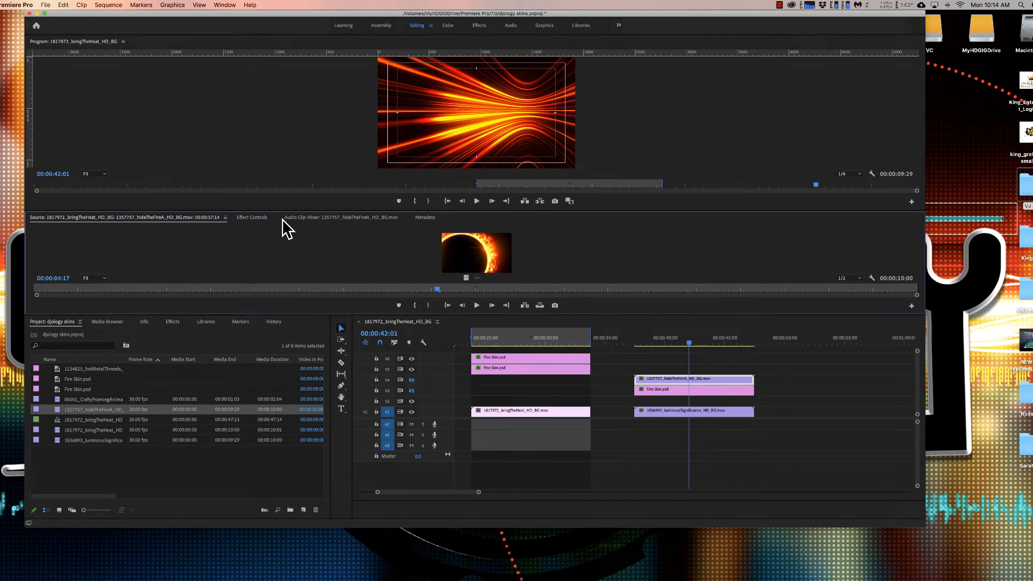
{"action": "left_click", "coordinate": [253, 218]}
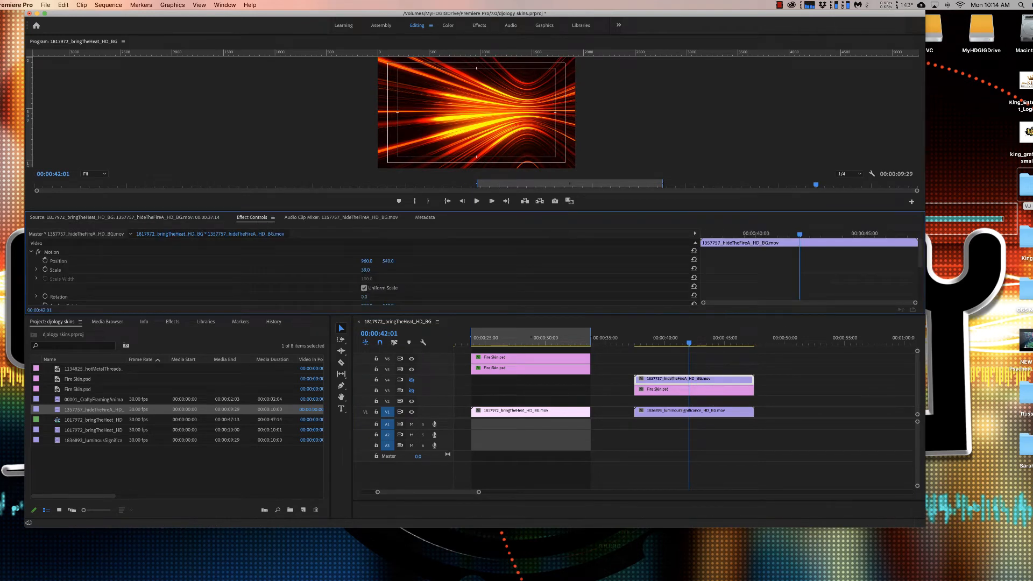
{"action": "left_click_drag", "start_coordinate": [366, 269], "coordinate": [376, 269]}
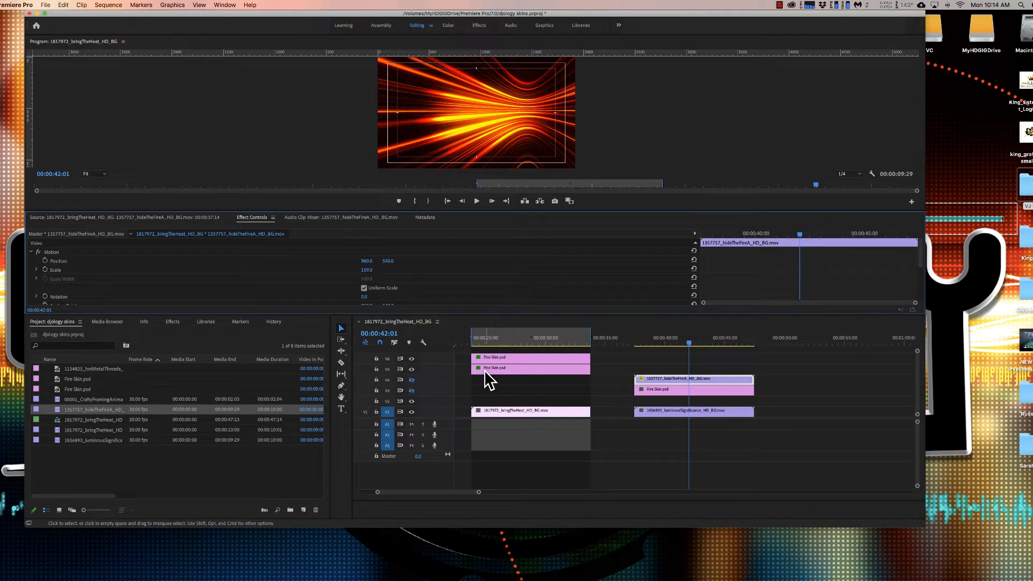
{"action": "left_click", "coordinate": [411, 379]}
{"action": "left_click", "coordinate": [411, 390]}
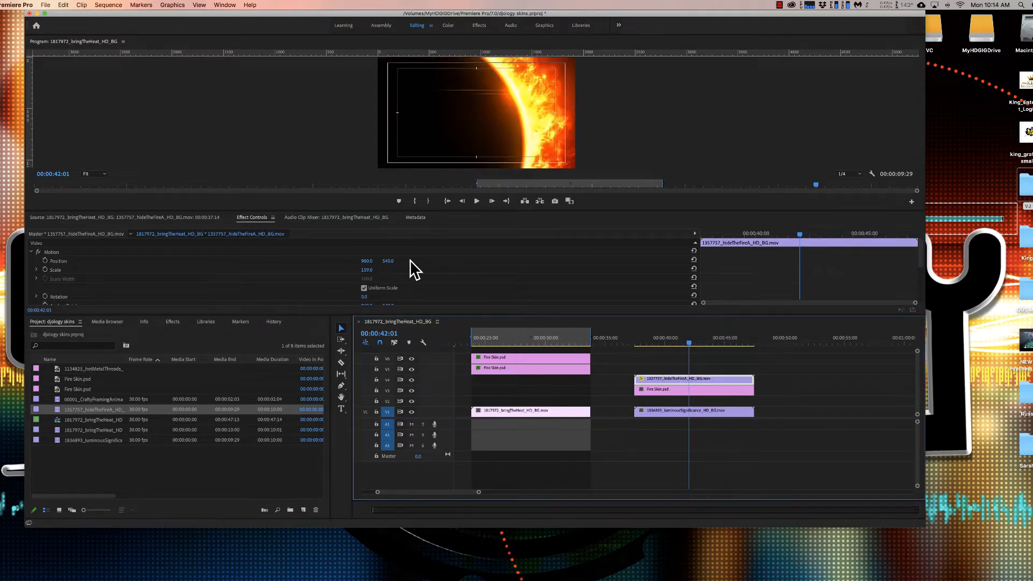
{"action": "left_click_drag", "start_coordinate": [369, 269], "coordinate": [312, 270]}
{"action": "left_click", "coordinate": [539, 139]}
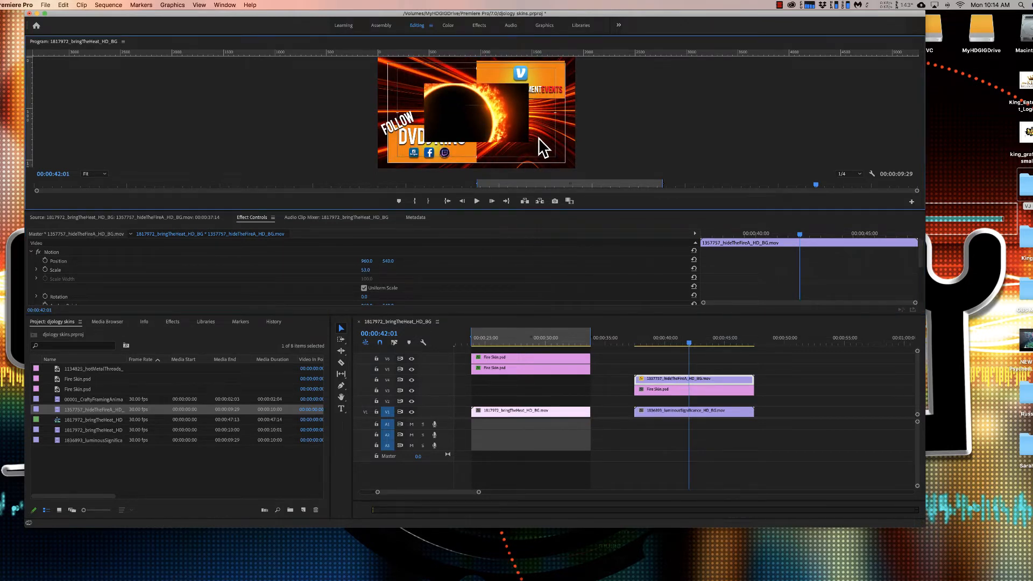
Step: Fit the hideTheFireA clip into the upper-left corner of the frame at position 488.3, 279.3 and scale 50.7
{"action": "left_click_drag", "start_coordinate": [464, 110], "coordinate": [422, 78]}
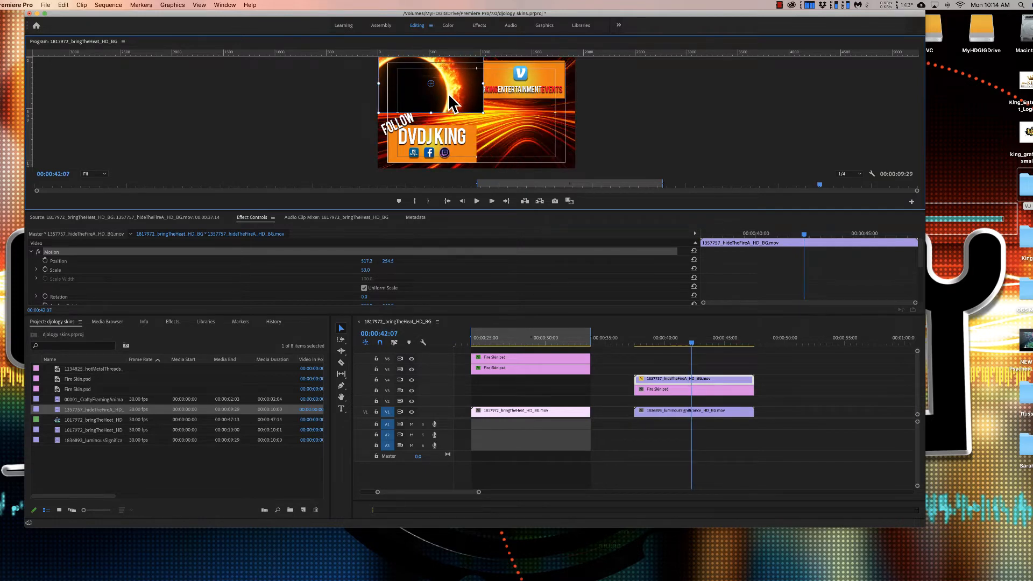
{"action": "mouse_move", "coordinate": [483, 112]}
{"action": "left_mouse_down"}
{"action": "mouse_move", "coordinate": [490, 118]}
{"action": "mouse_move", "coordinate": [480, 114]}
{"action": "left_mouse_up"}
{"action": "left_click_drag", "start_coordinate": [422, 94], "coordinate": [399, 86]}
{"action": "mouse_move", "coordinate": [483, 117]}
{"action": "left_mouse_down"}
{"action": "mouse_move", "coordinate": [428, 89]}
{"action": "mouse_move", "coordinate": [488, 115]}
{"action": "left_mouse_up"}
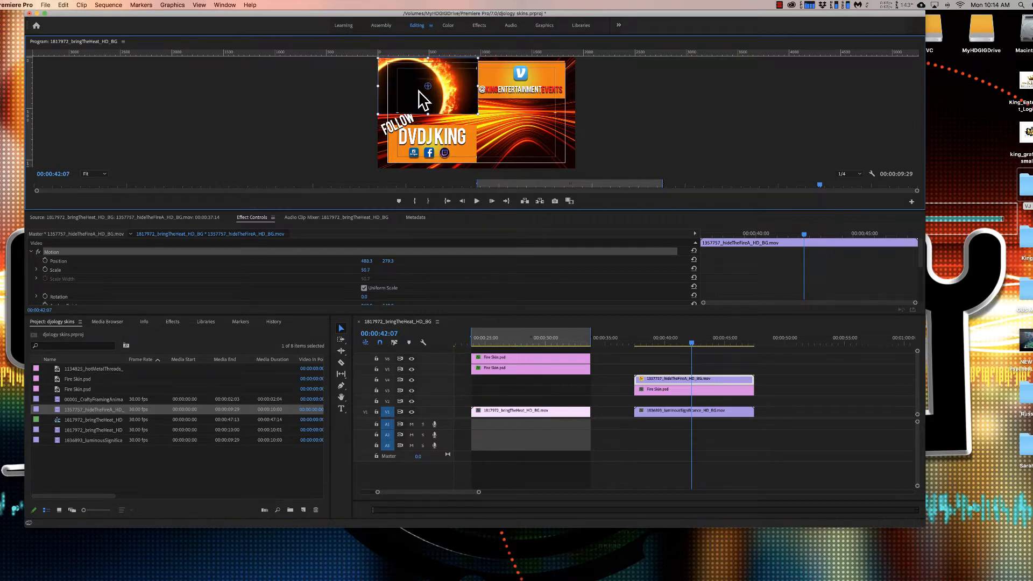
Step: Search the effects for "ultra" to find the Ultra Key video effect
{"action": "left_click", "coordinate": [672, 342]}
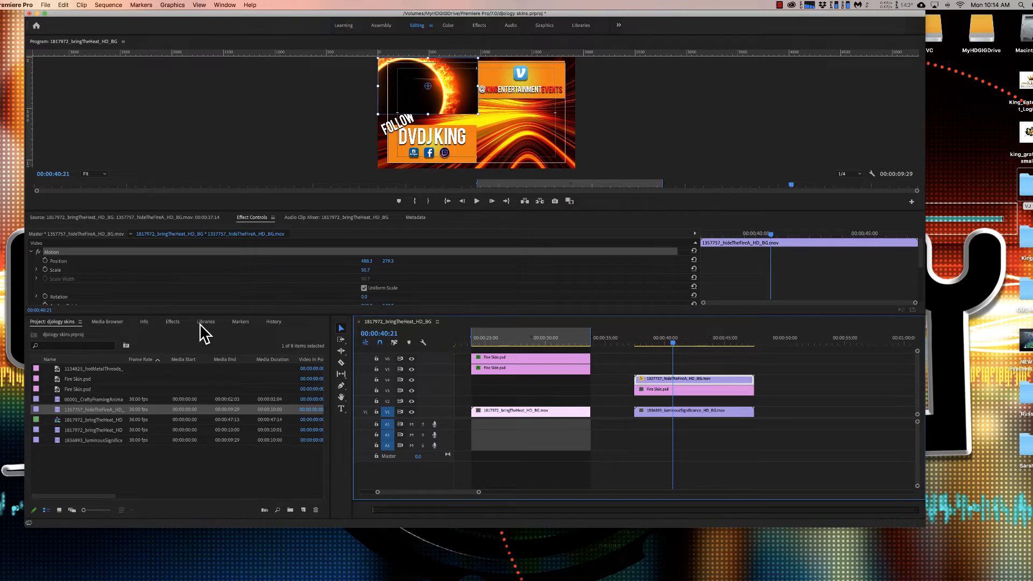
{"action": "left_click", "coordinate": [172, 321]}
{"action": "left_click", "coordinate": [96, 333]}
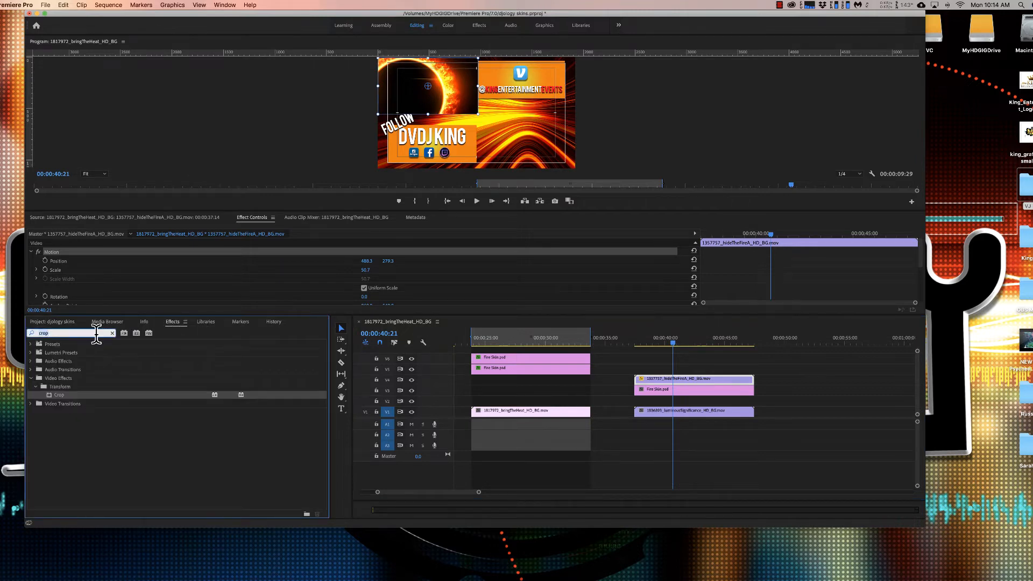
{"action": "type", "text": "ulta"}
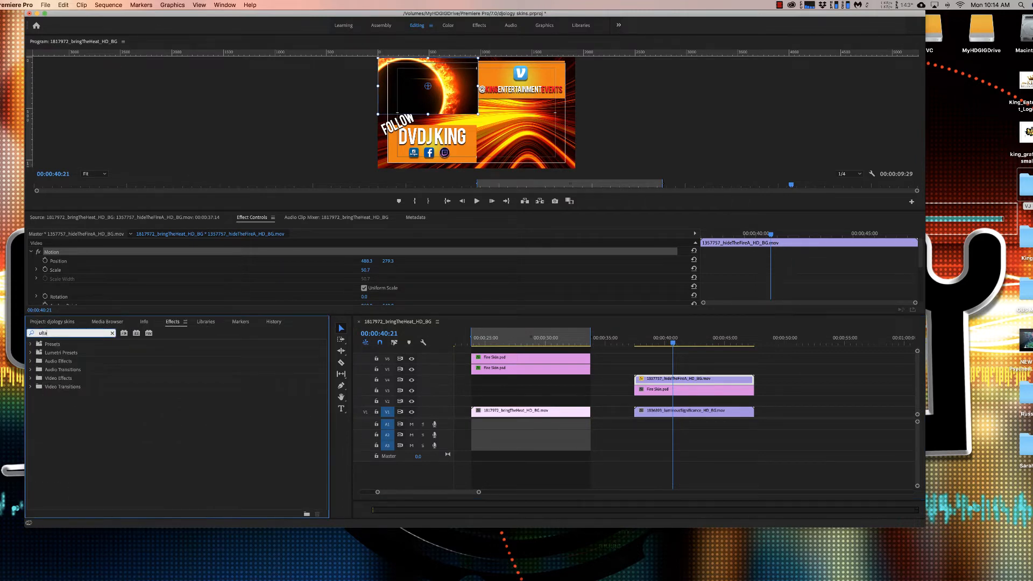
{"action": "key", "text": "BackSpace"}
{"action": "type", "text": "ra"}
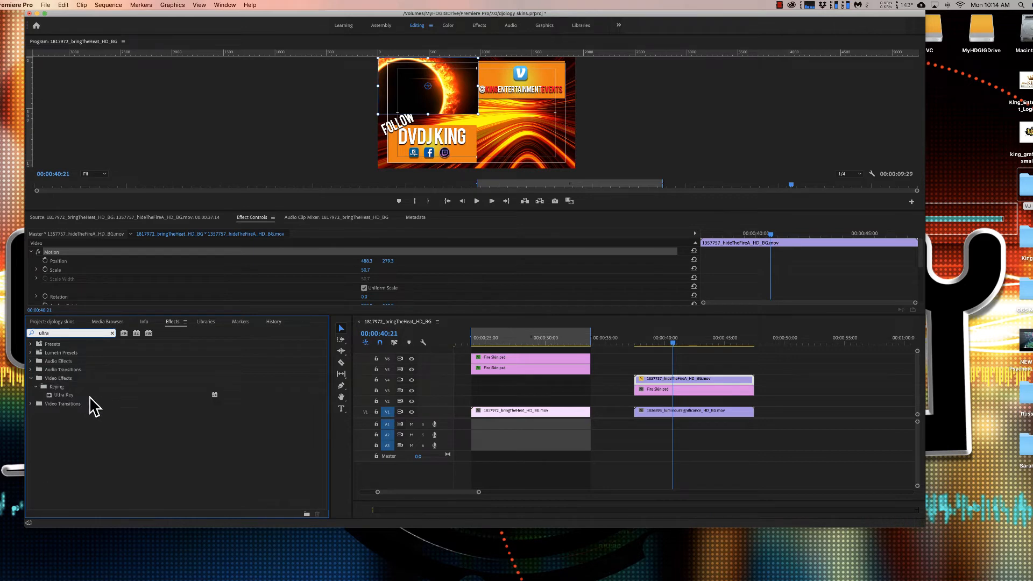
Step: Apply Ultra Key to the Fire Skin.psd clip on V3 and toggle that track's visibility to check the effect
{"action": "left_click_drag", "start_coordinate": [71, 394], "coordinate": [688, 397]}
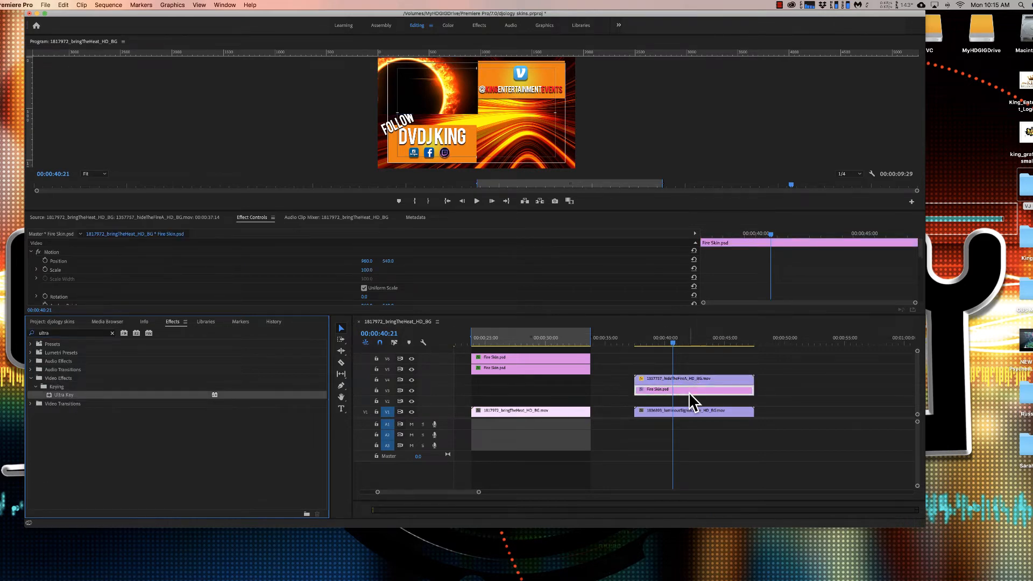
{"action": "left_click", "coordinate": [410, 387]}
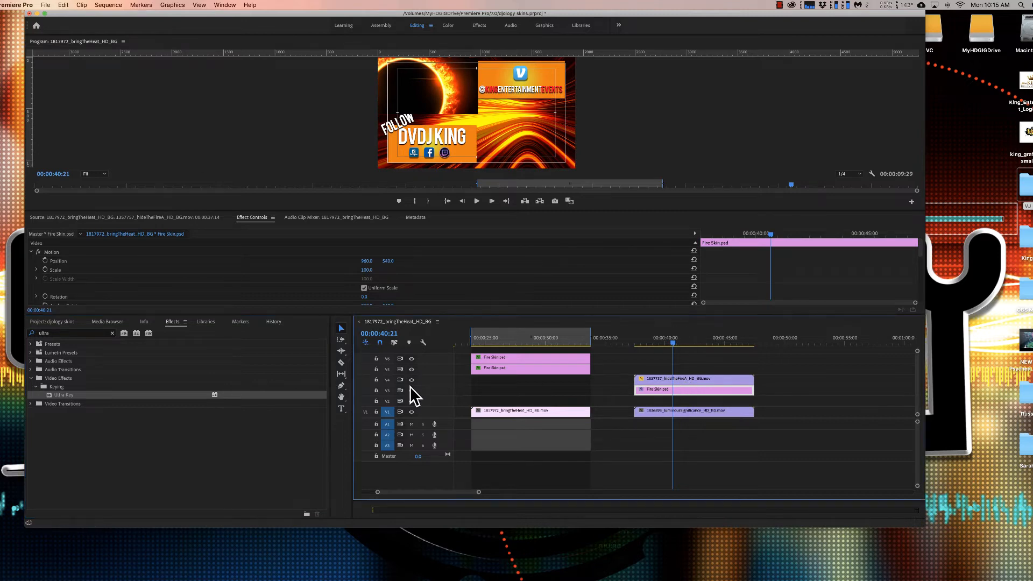
{"action": "left_click", "coordinate": [411, 390]}
{"action": "left_click", "coordinate": [411, 389]}
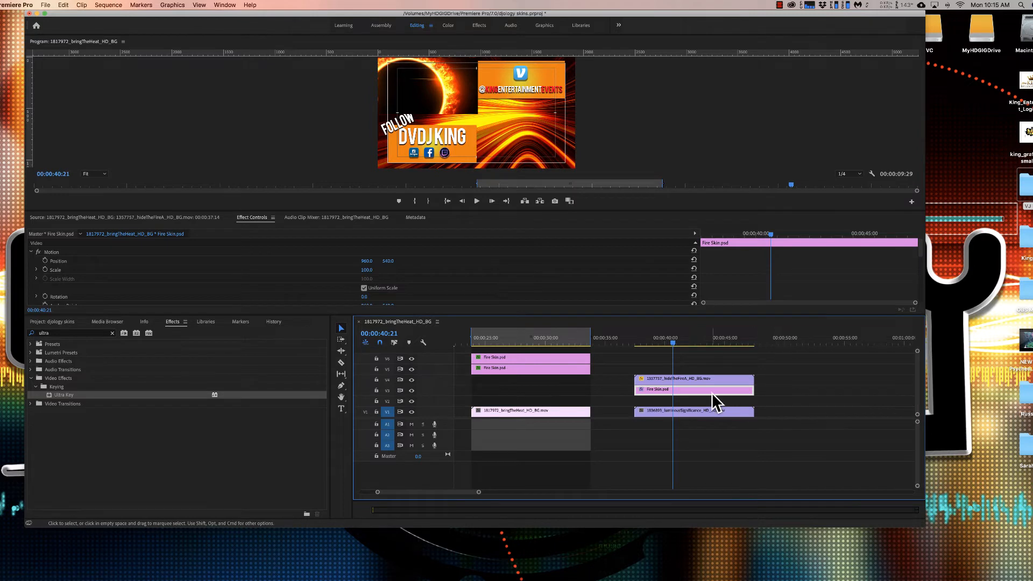
{"action": "key", "text": "super+z"}
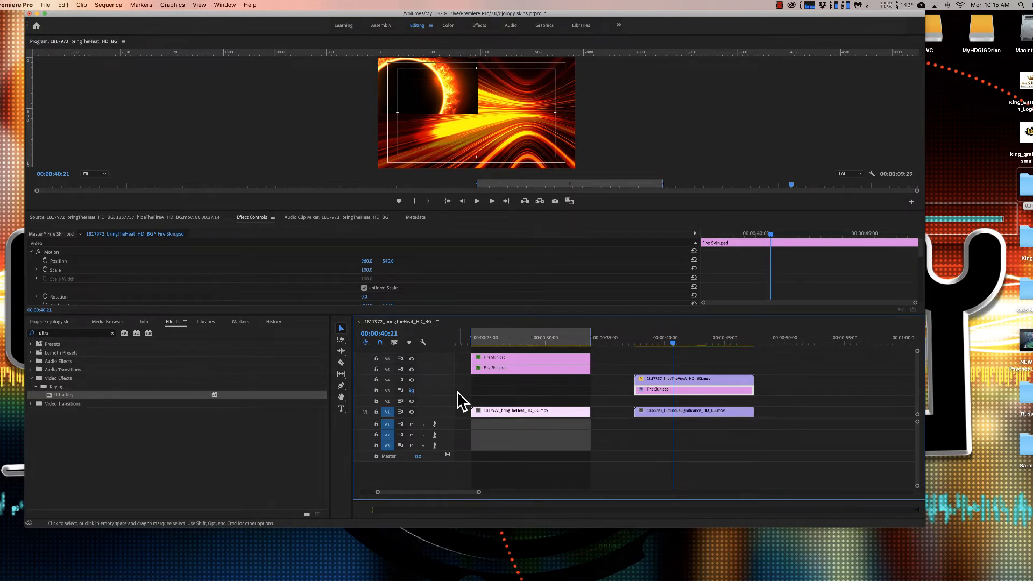
{"action": "left_click", "coordinate": [411, 389]}
Step: Delete the Ultra Key effect from the Fire Skin.psd clip on V3
{"action": "double_click", "coordinate": [694, 392]}
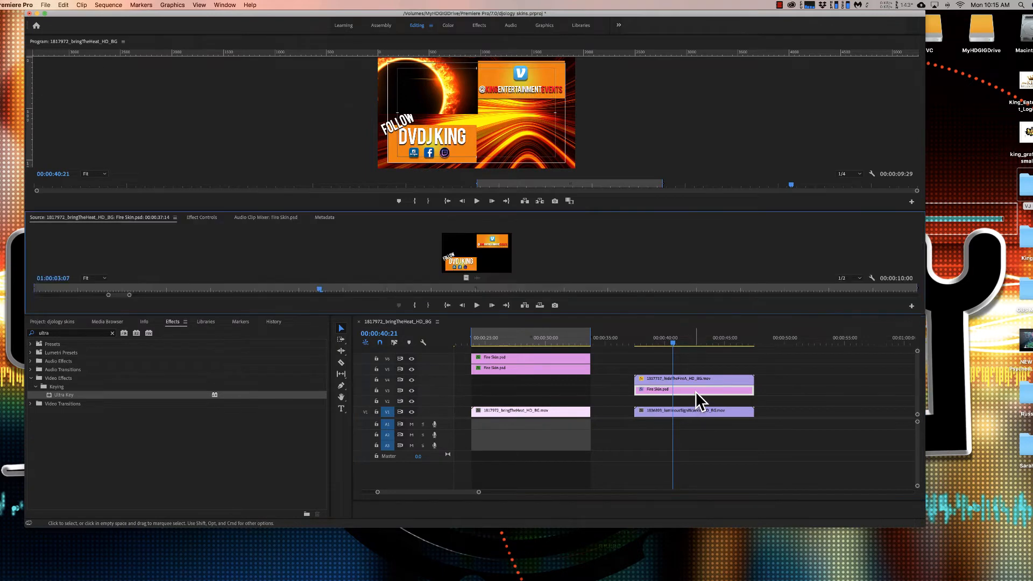
{"action": "left_click", "coordinate": [212, 217]}
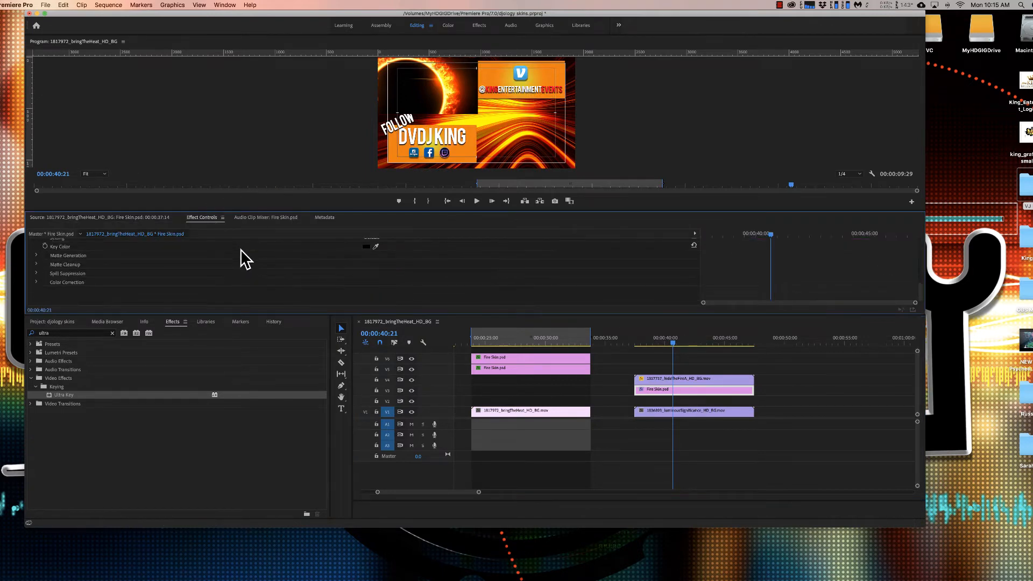
{"action": "left_click", "coordinate": [97, 288]}
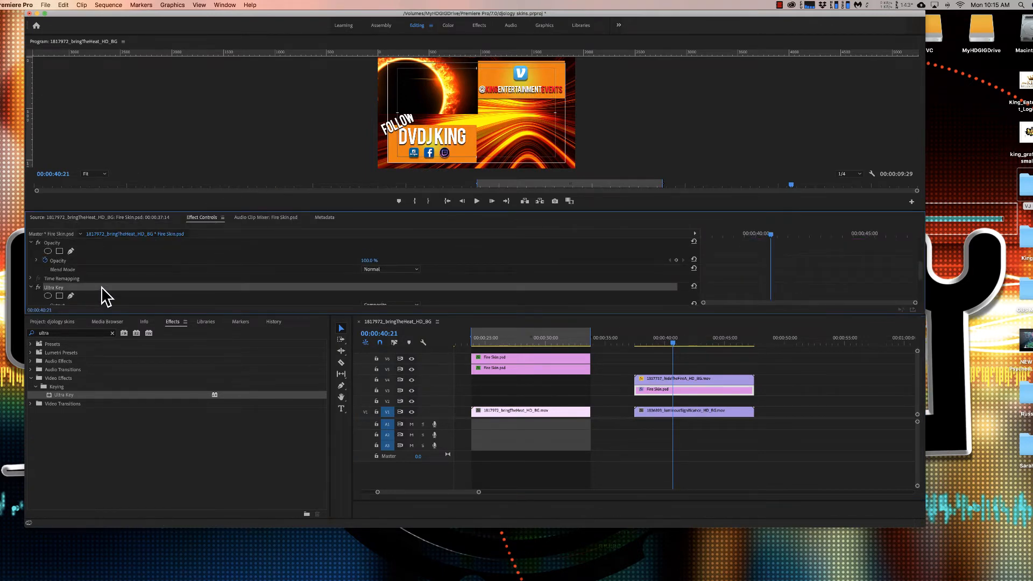
{"action": "key", "text": "Delete"}
Step: Apply Ultra Key to the hideTheFireA clip on V4 and hide tracks V2 and V3, keeping the V1 background visible
{"action": "left_click_drag", "start_coordinate": [70, 394], "coordinate": [672, 380]}
{"action": "left_click", "coordinate": [667, 341]}
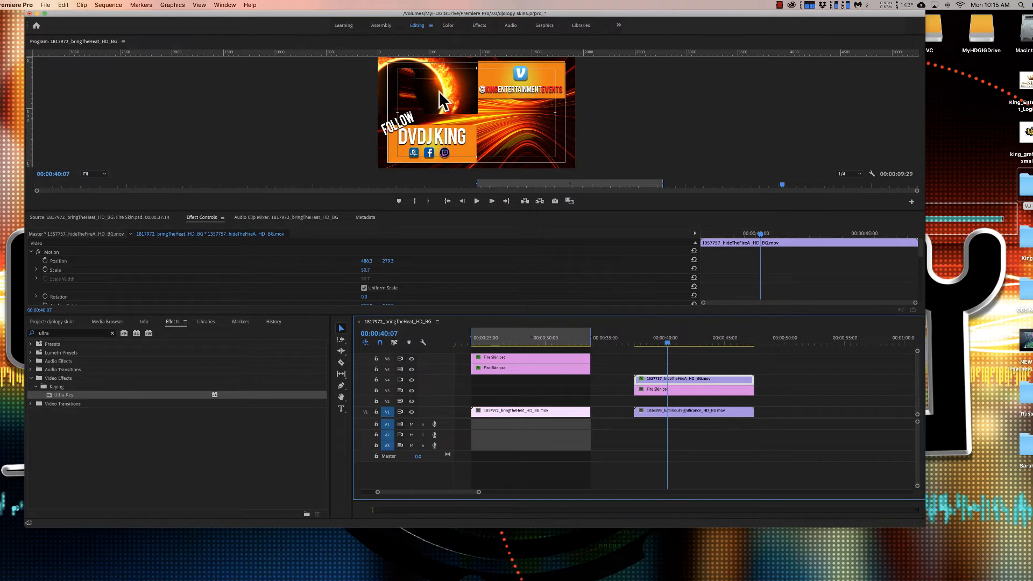
{"action": "left_click", "coordinate": [411, 412]}
{"action": "left_click", "coordinate": [411, 401]}
{"action": "left_click", "coordinate": [411, 390]}
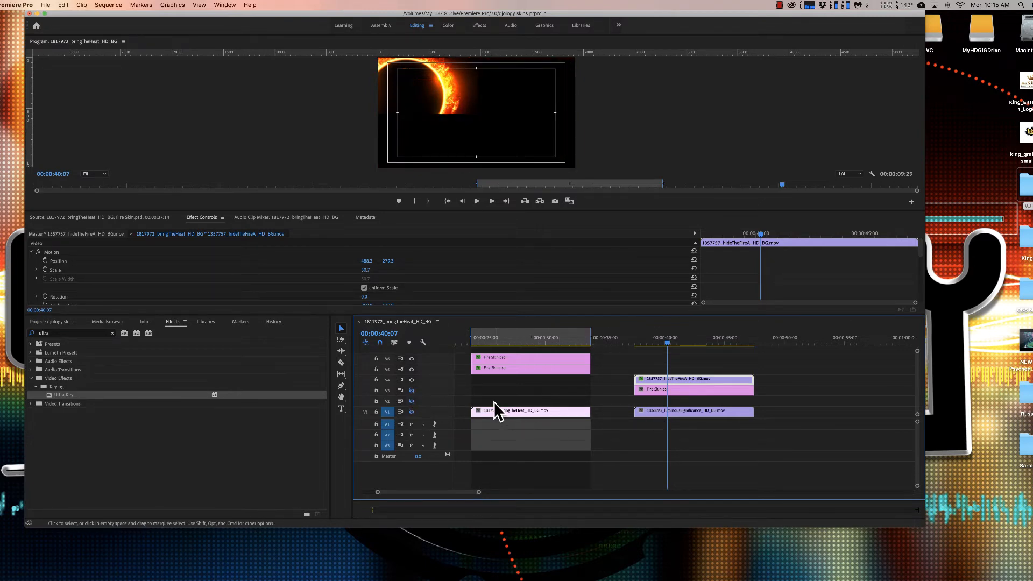
{"action": "left_click", "coordinate": [411, 411]}
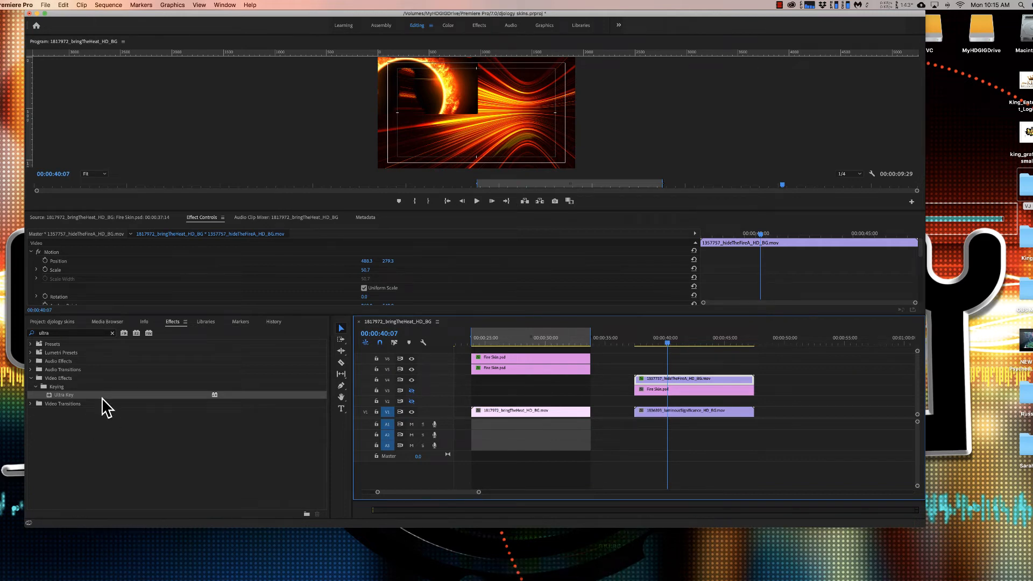
Step: Try to sample the dark area of the hideTheFireA footage as the Ultra Key key color
{"action": "scroll", "coordinate": [145, 280], "scroll_direction": "down", "scroll_amount": 5}
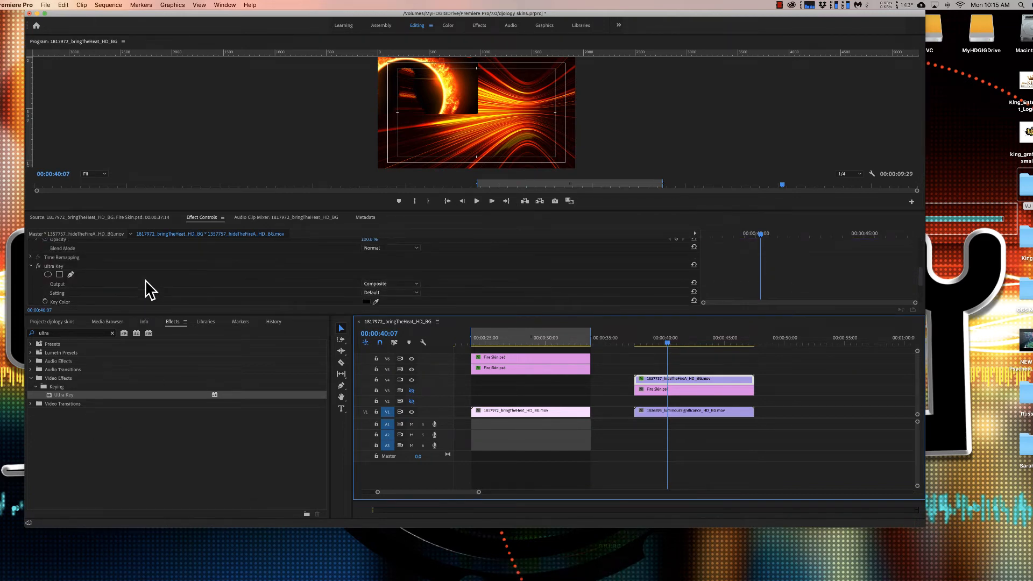
{"action": "scroll", "coordinate": [145, 289], "scroll_direction": "down", "scroll_amount": 2}
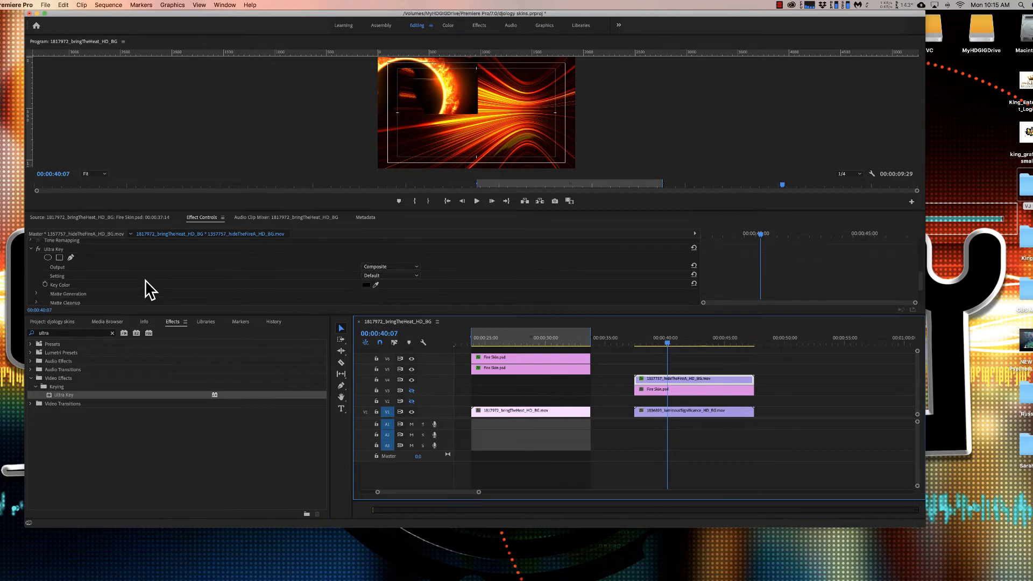
{"action": "left_click", "coordinate": [367, 286]}
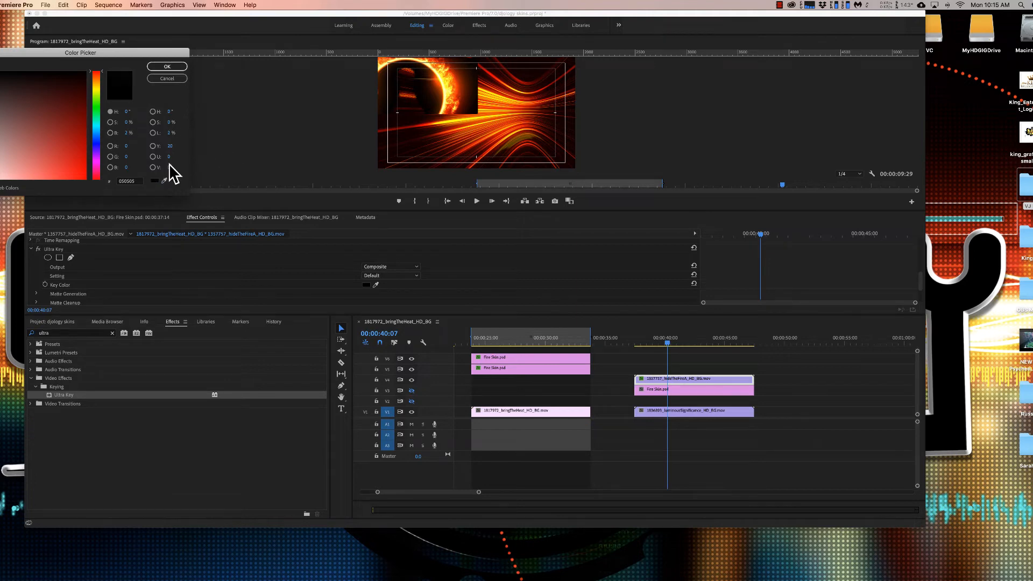
{"action": "left_click", "coordinate": [164, 181]}
{"action": "left_click", "coordinate": [413, 88]}
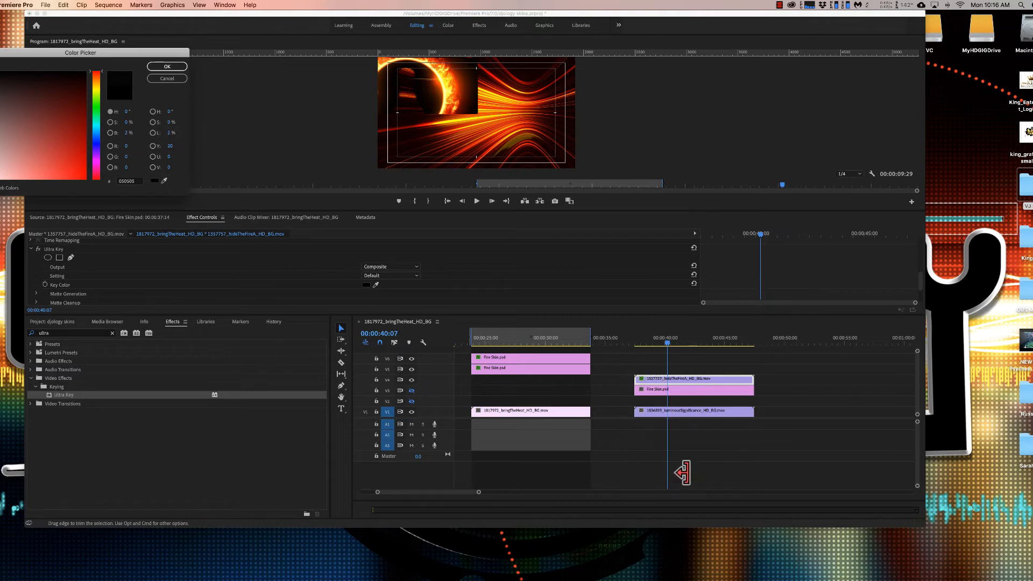
{"action": "left_click", "coordinate": [175, 67]}
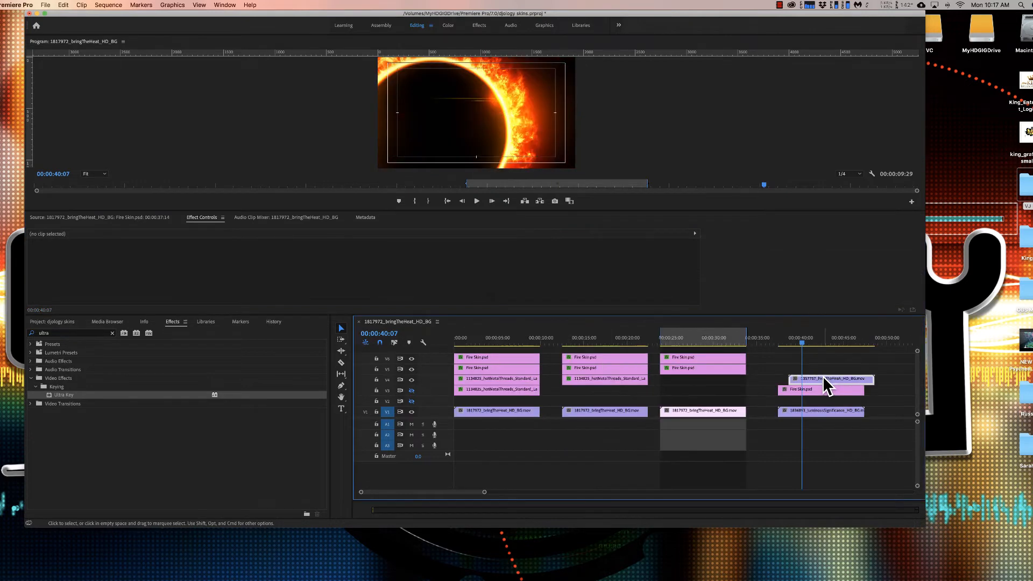
Step: Align the full-size hideTheFireA clip on V4 with the start of the Fire Skin.psd clip and capture a screenshot of the program frame
{"action": "mouse_move", "coordinate": [822, 376]}
{"action": "left_mouse_down"}
{"action": "mouse_move", "coordinate": [808, 377]}
{"action": "mouse_move", "coordinate": [817, 387]}
{"action": "left_mouse_up"}
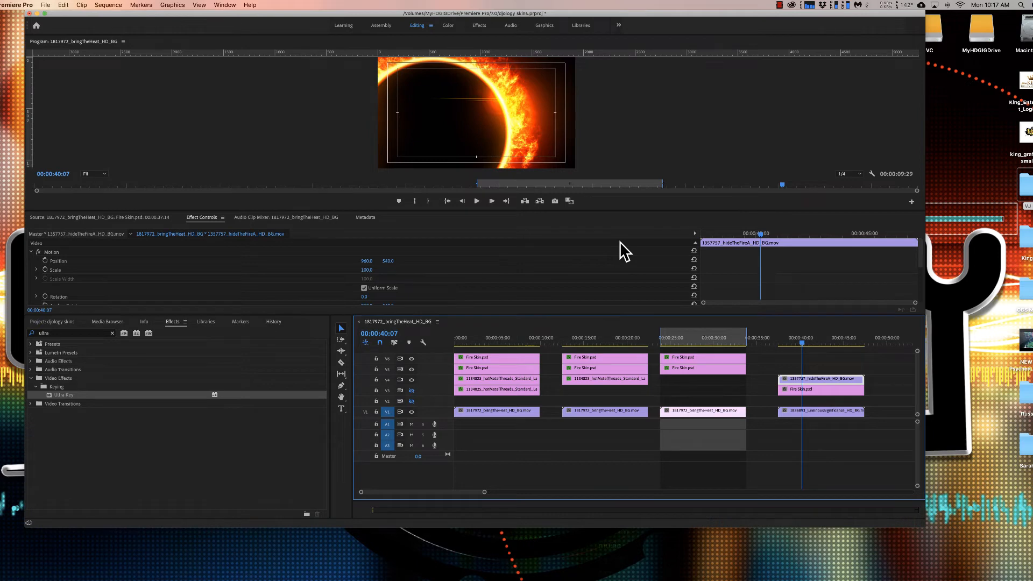
{"action": "key", "text": "super+shift+4"}
{"action": "left_click_drag", "start_coordinate": [378, 56], "coordinate": [574, 168]}
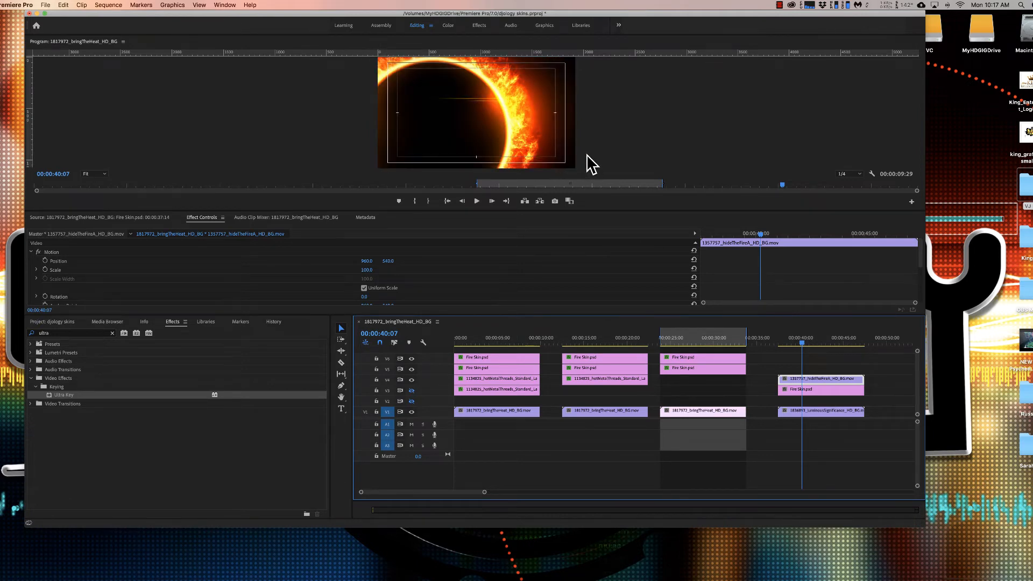
Step: Switch to Photoshop and open the captured fire-ring screenshot as a separate document
{"action": "left_click", "coordinate": [553, 579]}
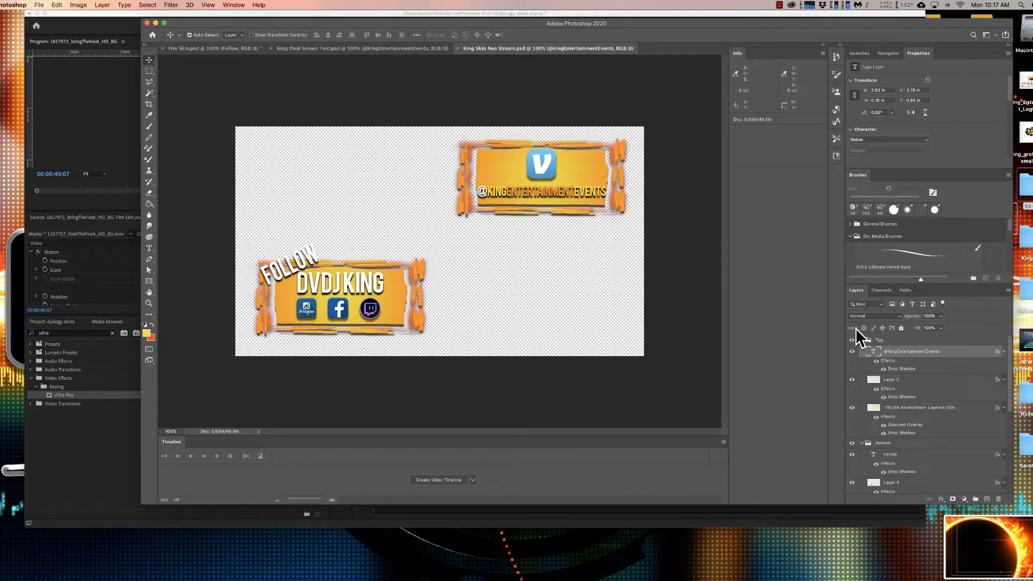
{"action": "left_click_drag", "start_coordinate": [988, 547], "coordinate": [665, 46]}
{"action": "left_click_drag", "start_coordinate": [811, 22], "coordinate": [687, 15]}
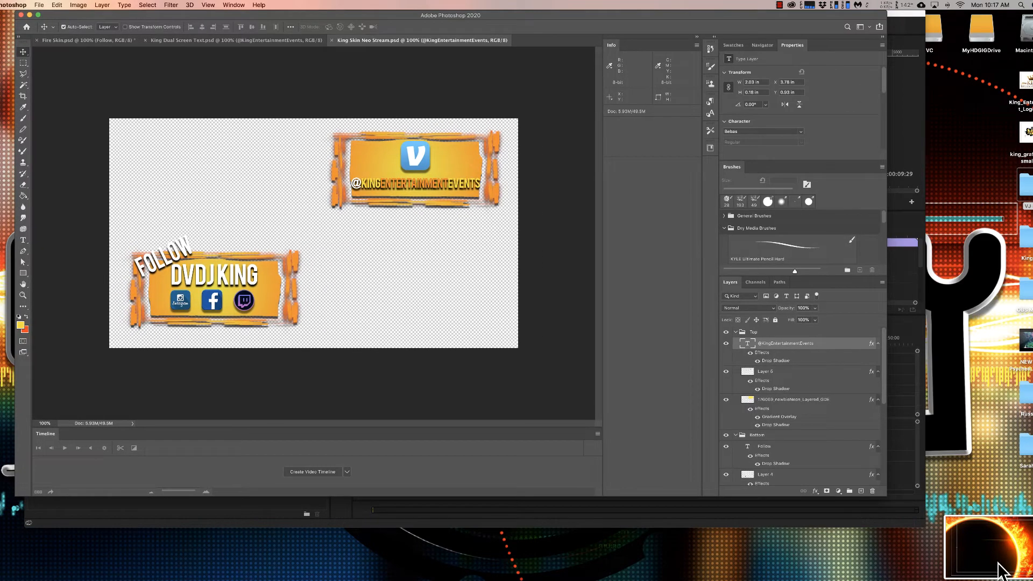
{"action": "left_click_drag", "start_coordinate": [999, 569], "coordinate": [572, 42]}
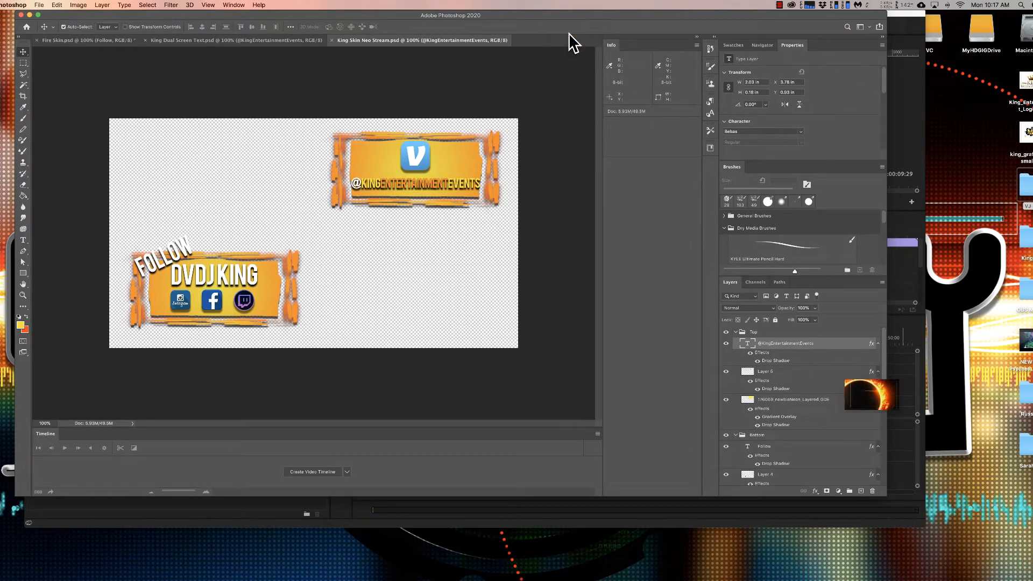
{"action": "left_click", "coordinate": [974, 368]}
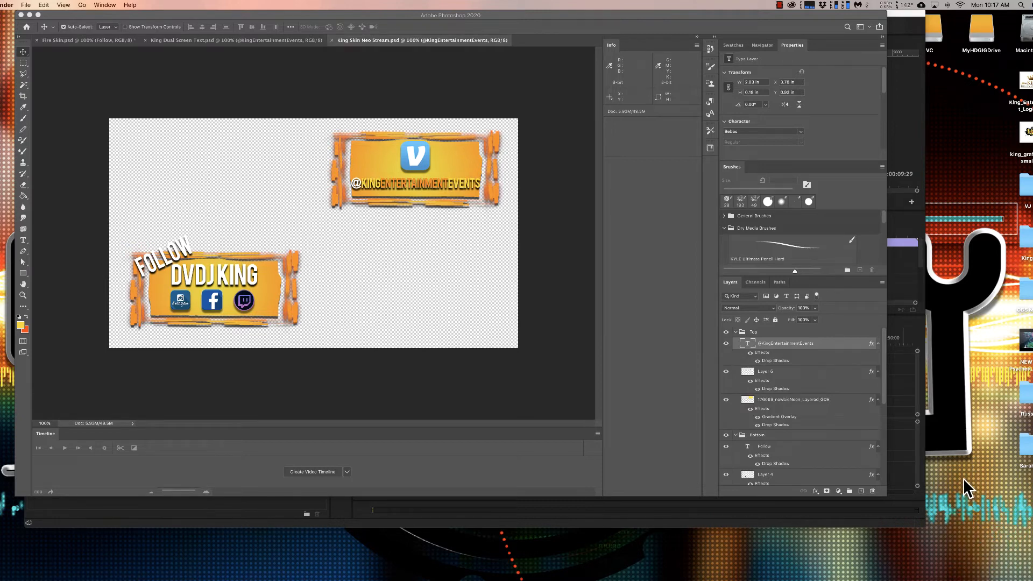
{"action": "left_click_drag", "start_coordinate": [1024, 498], "coordinate": [560, 46]}
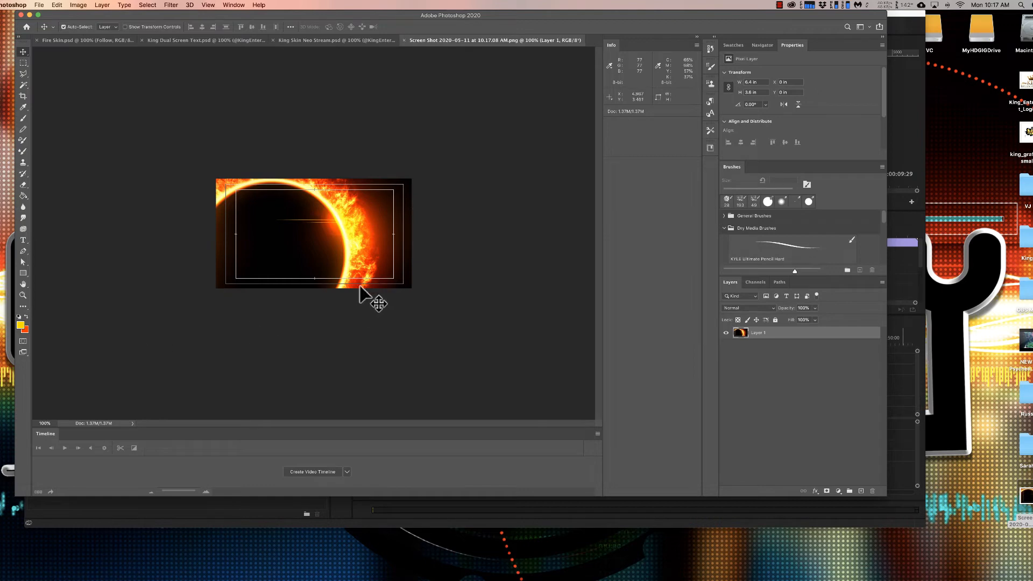
Step: Sample the black area inside the fire ring as the foreground color, #020101
{"action": "left_click", "coordinate": [24, 334]}
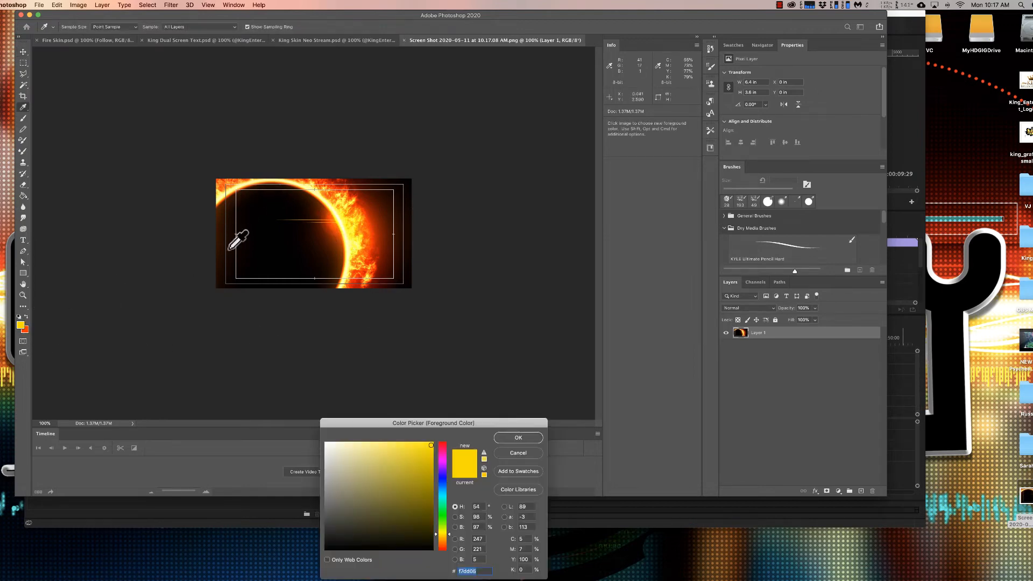
{"action": "left_click", "coordinate": [261, 243]}
{"action": "left_click", "coordinate": [278, 236]}
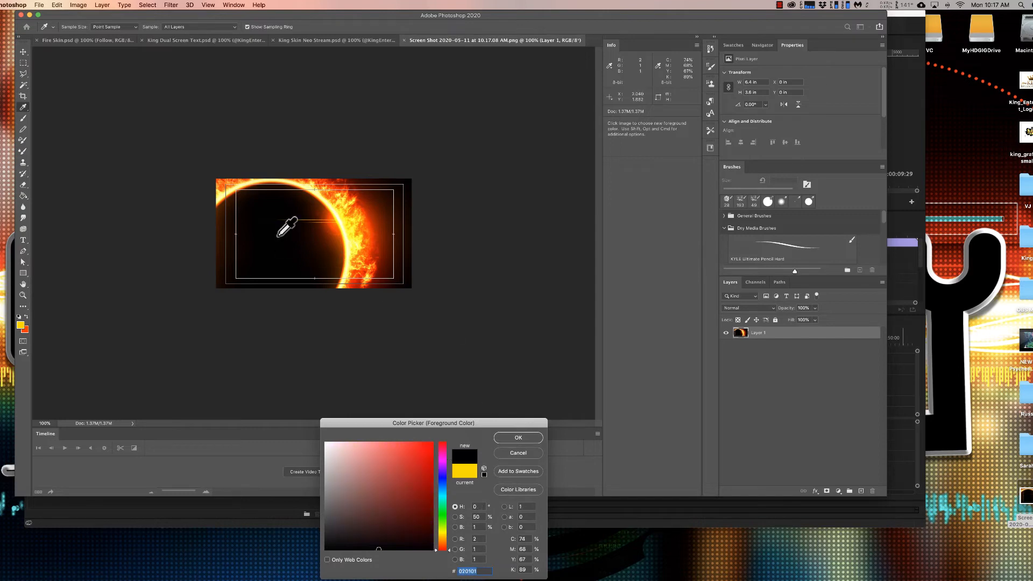
{"action": "left_click", "coordinate": [272, 240]}
{"action": "left_click", "coordinate": [272, 222]}
{"action": "left_click", "coordinate": [282, 237]}
{"action": "left_click", "coordinate": [289, 226]}
Step: Switch back to Premiere Pro, apply Ultra Key to the hideTheFireA clip on V4 and expose its Matte Generation settings
{"action": "left_click", "coordinate": [915, 523]}
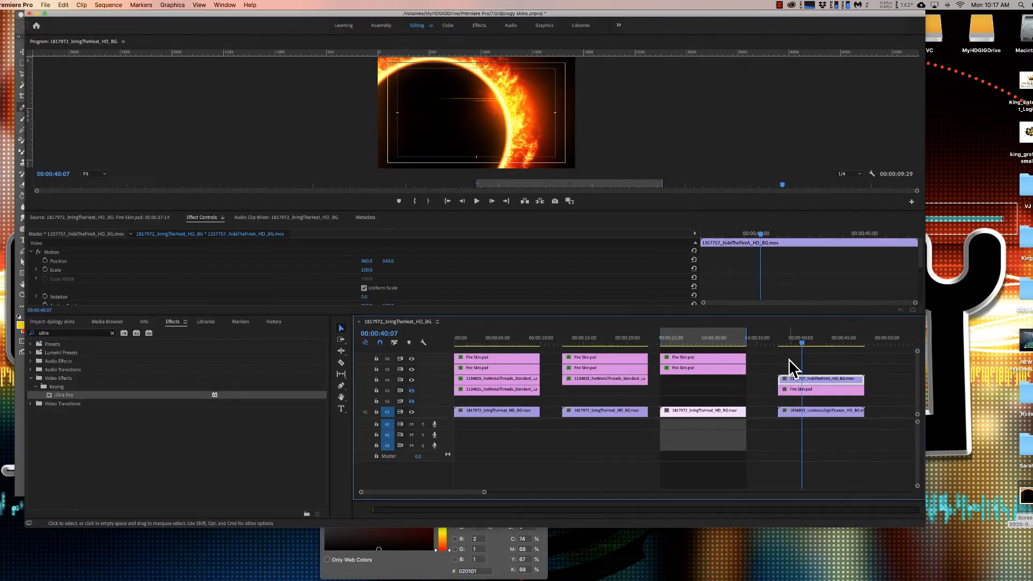
{"action": "left_click", "coordinate": [810, 379]}
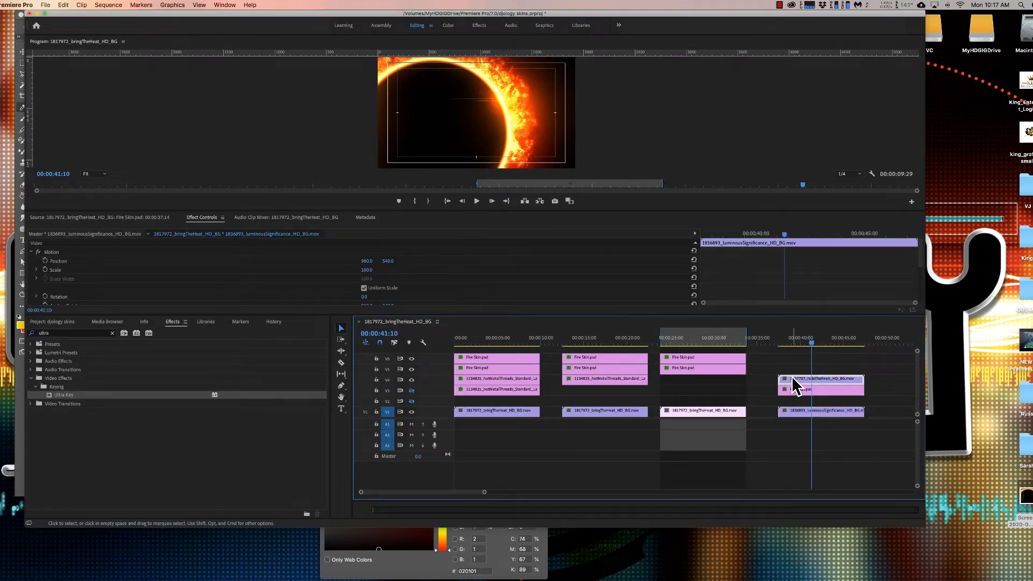
{"action": "scroll", "coordinate": [234, 265], "scroll_direction": "down", "scroll_amount": 3}
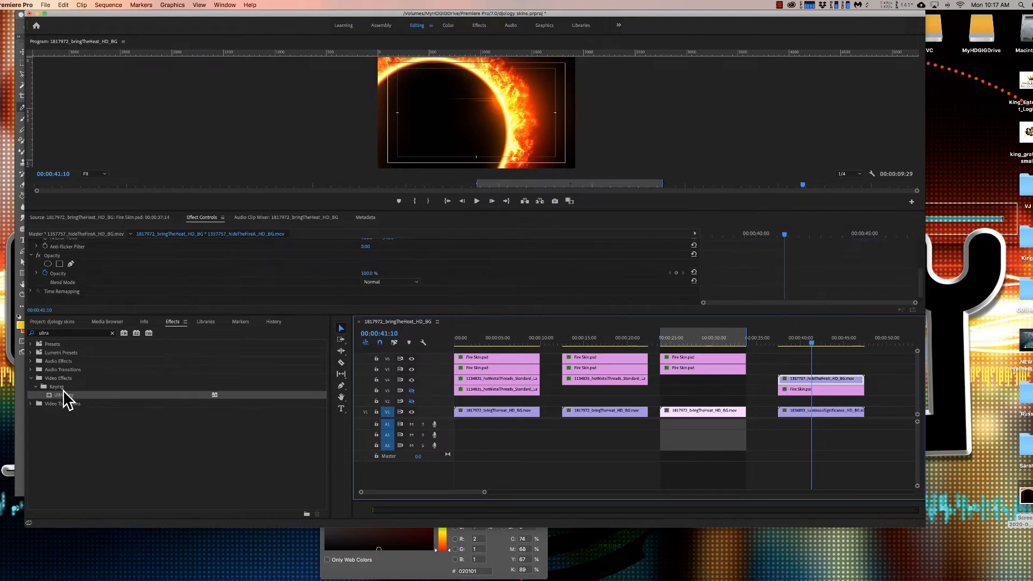
{"action": "left_click_drag", "start_coordinate": [67, 396], "coordinate": [831, 380]}
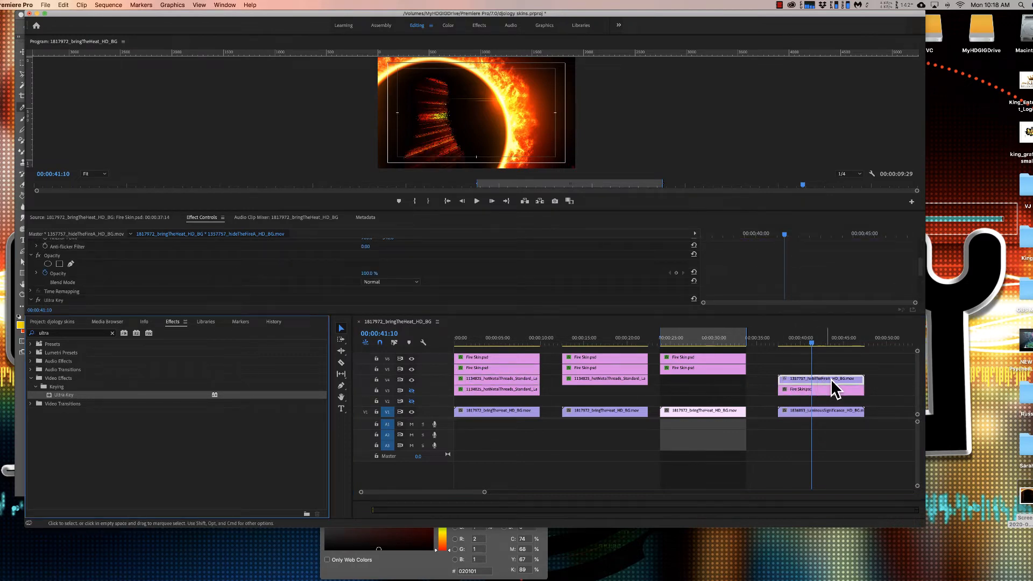
{"action": "scroll", "coordinate": [184, 270], "scroll_direction": "down", "scroll_amount": 3}
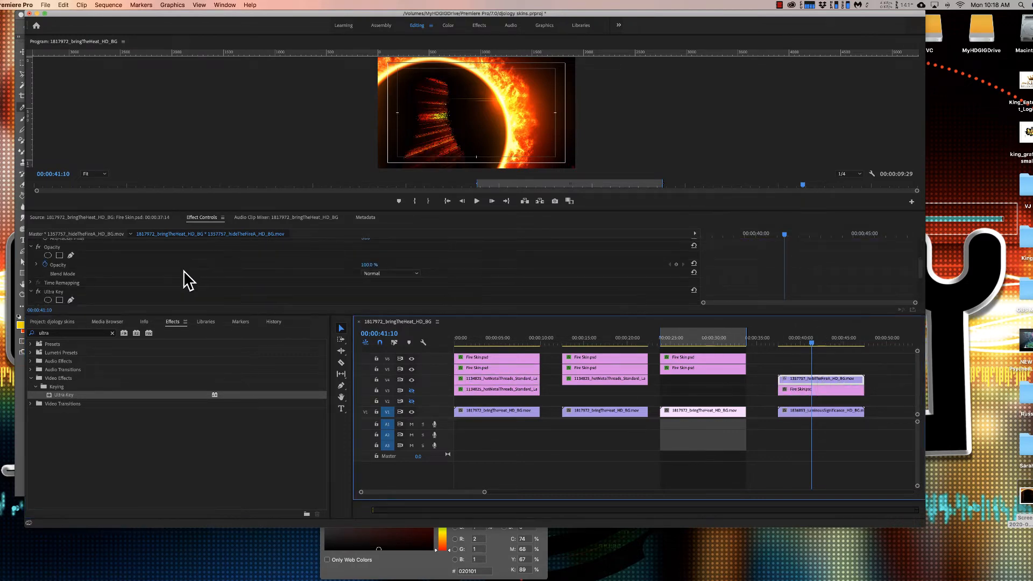
{"action": "scroll", "coordinate": [166, 270], "scroll_direction": "down", "scroll_amount": 3}
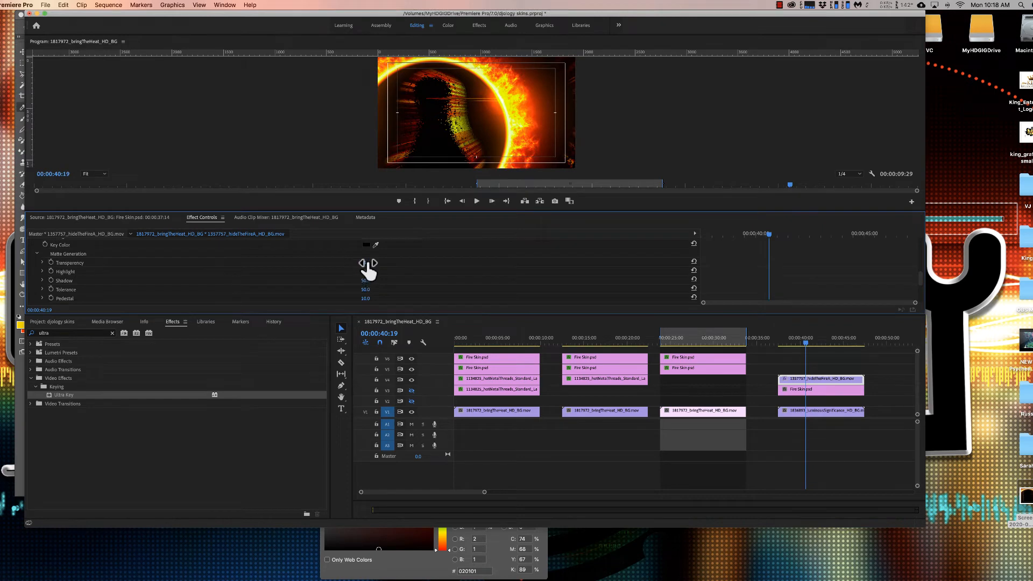
Step: Set the Ultra Key matte's Transparency to 100, Highlight to 1 and Tolerance to 0, and raise the Pedestal
{"action": "left_click_drag", "start_coordinate": [368, 263], "coordinate": [398, 263]}
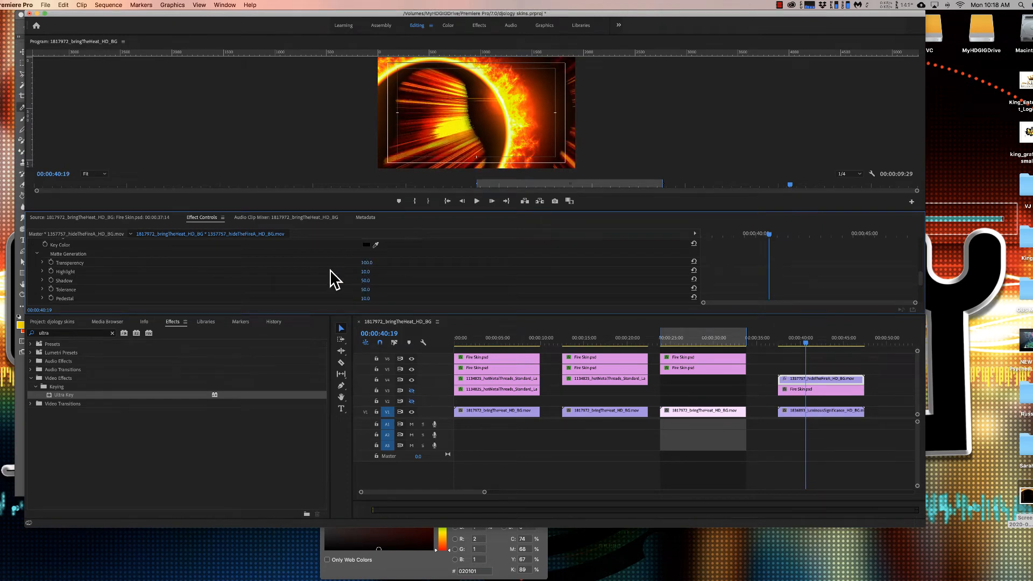
{"action": "left_click", "coordinate": [72, 266]}
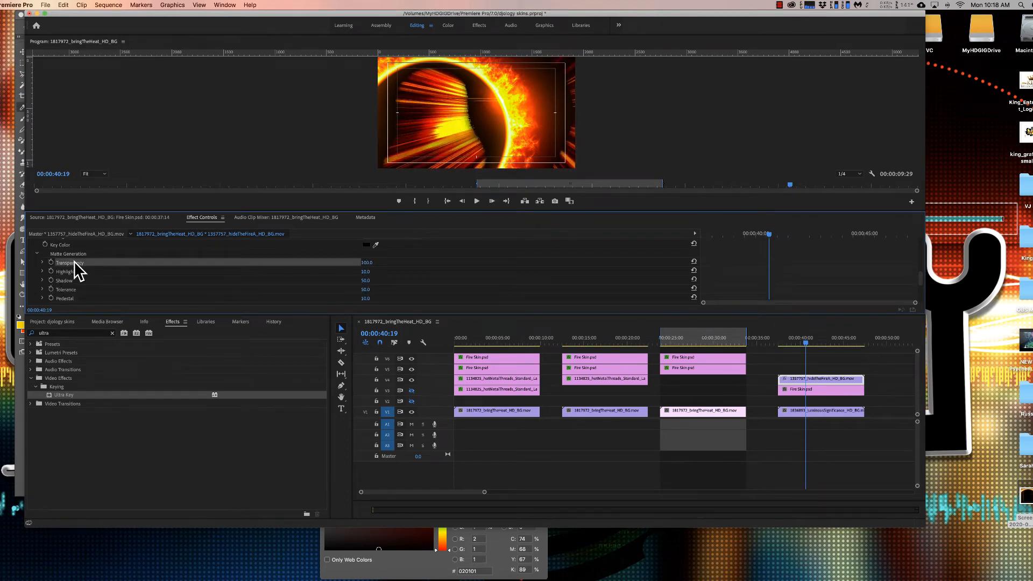
{"action": "mouse_move", "coordinate": [370, 273]}
{"action": "left_mouse_down"}
{"action": "mouse_move", "coordinate": [352, 272]}
{"action": "mouse_move", "coordinate": [373, 273]}
{"action": "left_mouse_up"}
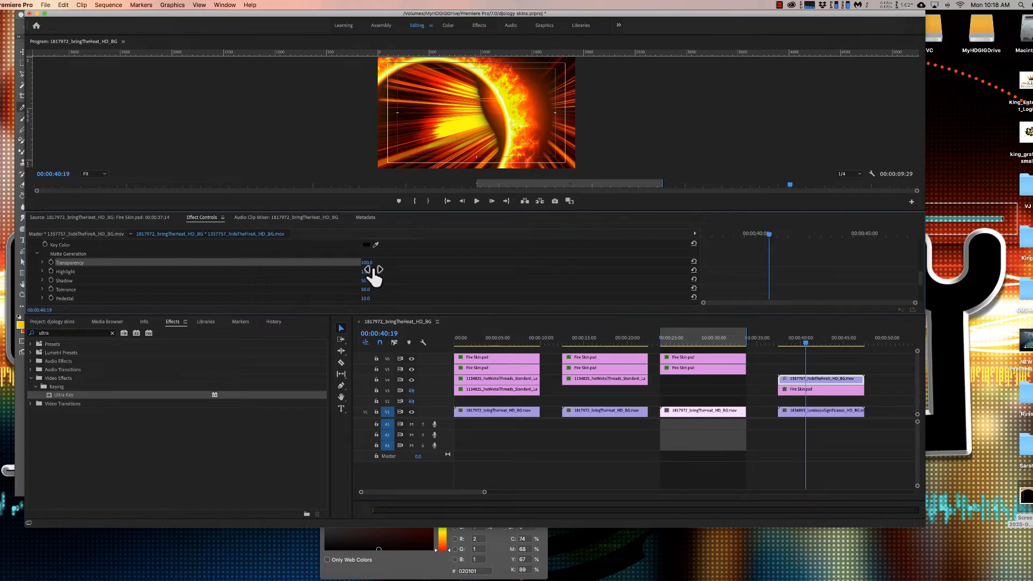
{"action": "mouse_move", "coordinate": [365, 290]}
{"action": "left_mouse_down"}
{"action": "mouse_move", "coordinate": [355, 289]}
{"action": "mouse_move", "coordinate": [373, 298]}
{"action": "left_mouse_up"}
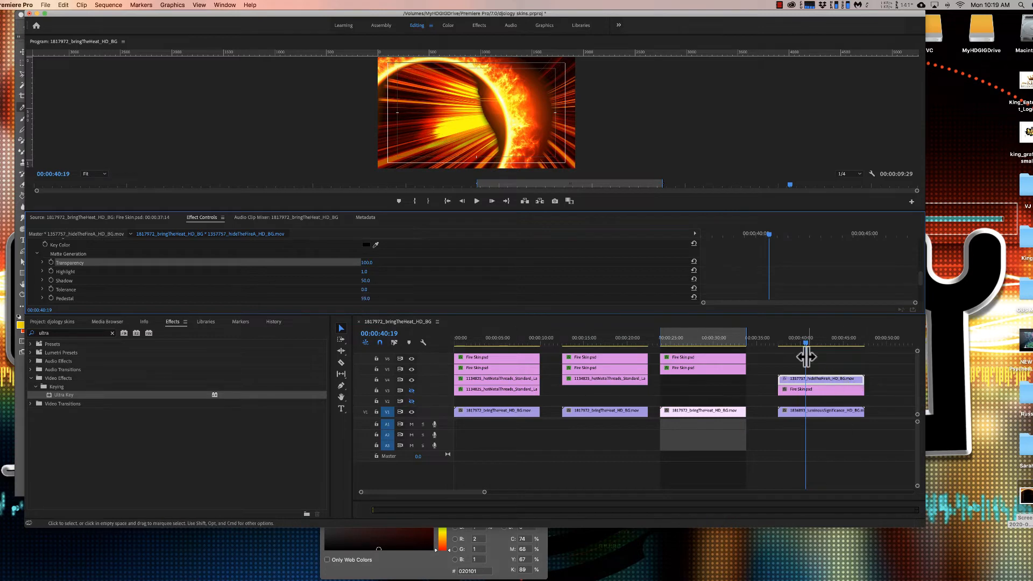
Step: Scale the keyed hideTheFireA clip to 53 and, with track V3 shown, move it to the upper left of the frame
{"action": "double_click", "coordinate": [830, 382]}
{"action": "left_click", "coordinate": [258, 217]}
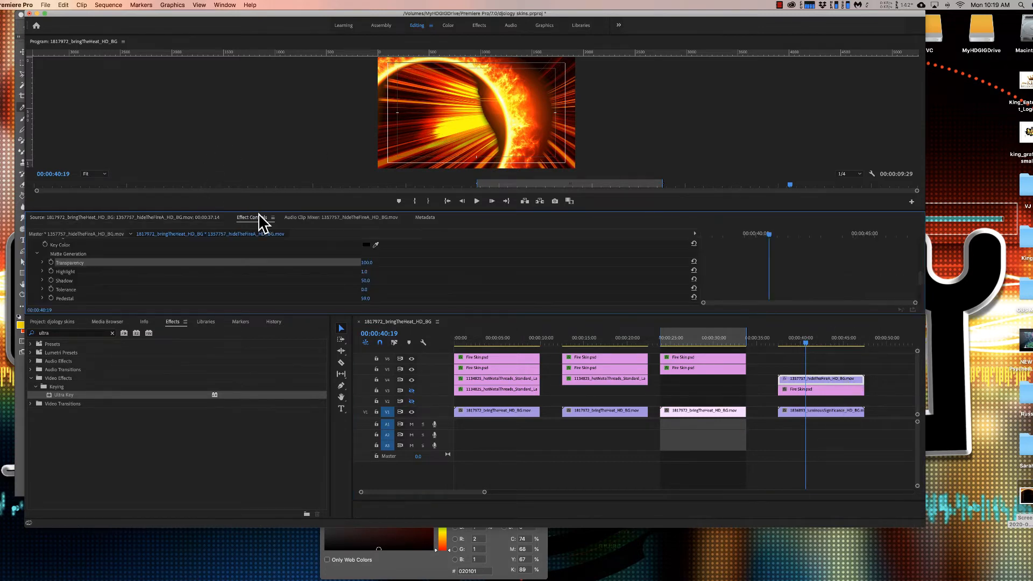
{"action": "scroll", "coordinate": [366, 264], "scroll_direction": "up", "scroll_amount": 10}
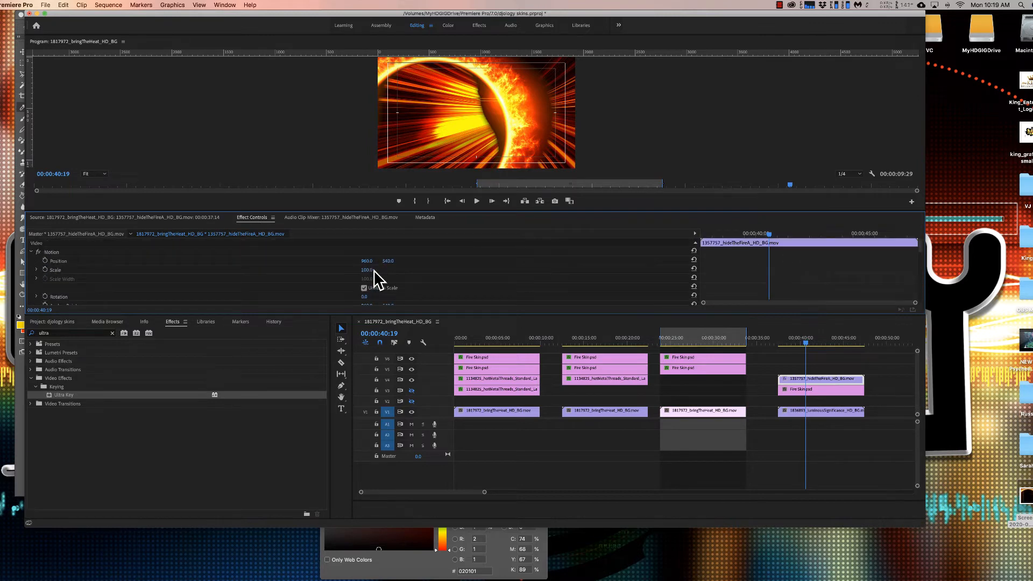
{"action": "left_click_drag", "start_coordinate": [369, 274], "coordinate": [342, 275]}
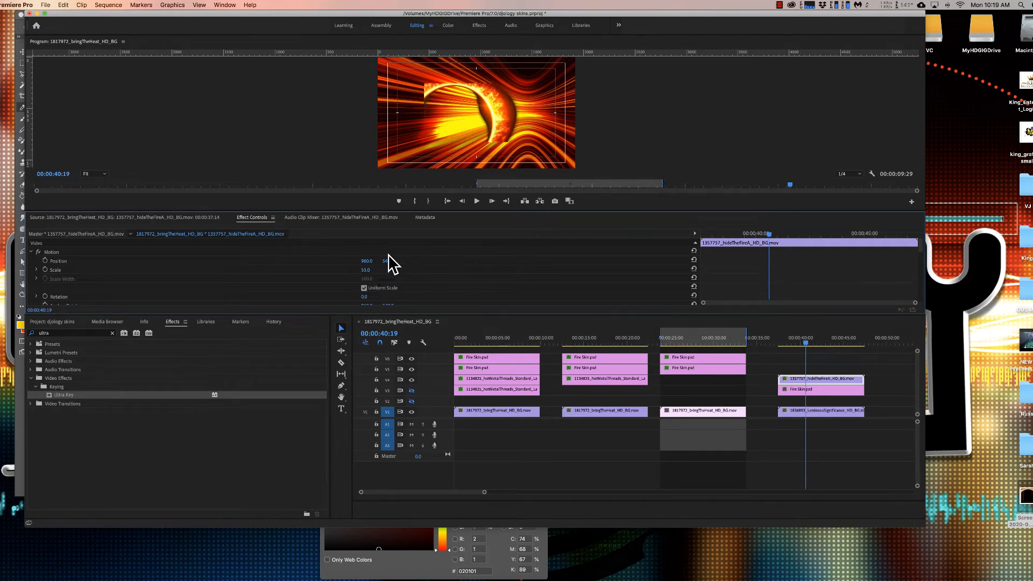
{"action": "left_click", "coordinate": [412, 390]}
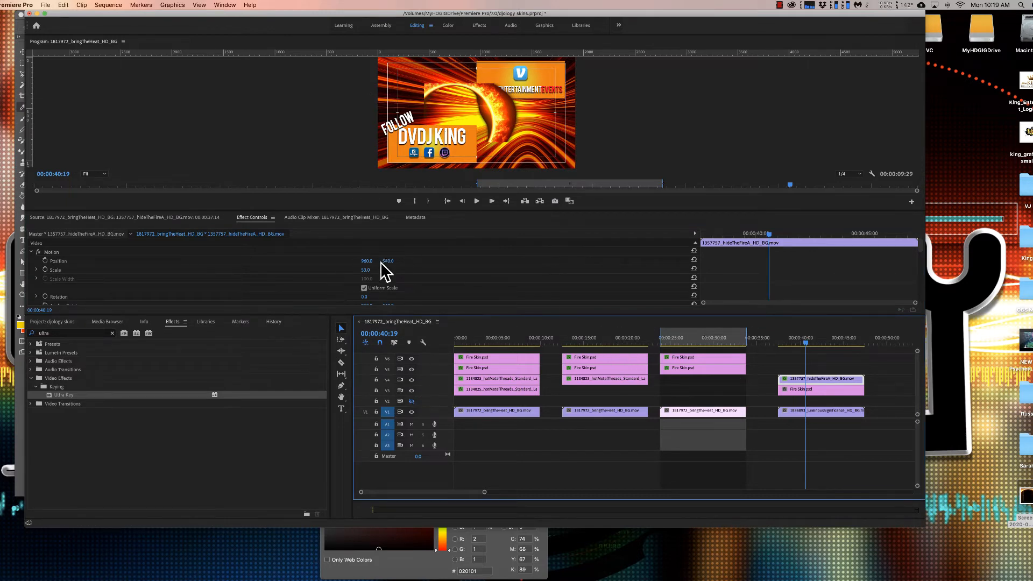
{"action": "left_click_drag", "start_coordinate": [393, 263], "coordinate": [303, 262]}
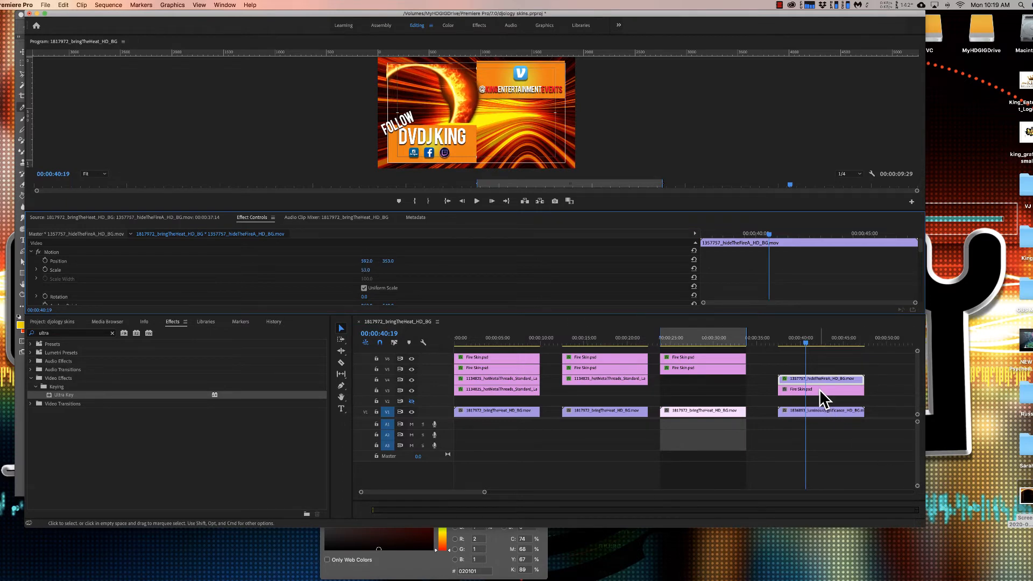
Step: Move the Fire Skin.psd clip from V3 to V6, then set the hideTheFireA clip to scale 67 and position 633, 340
{"action": "left_click_drag", "start_coordinate": [818, 389], "coordinate": [817, 358]}
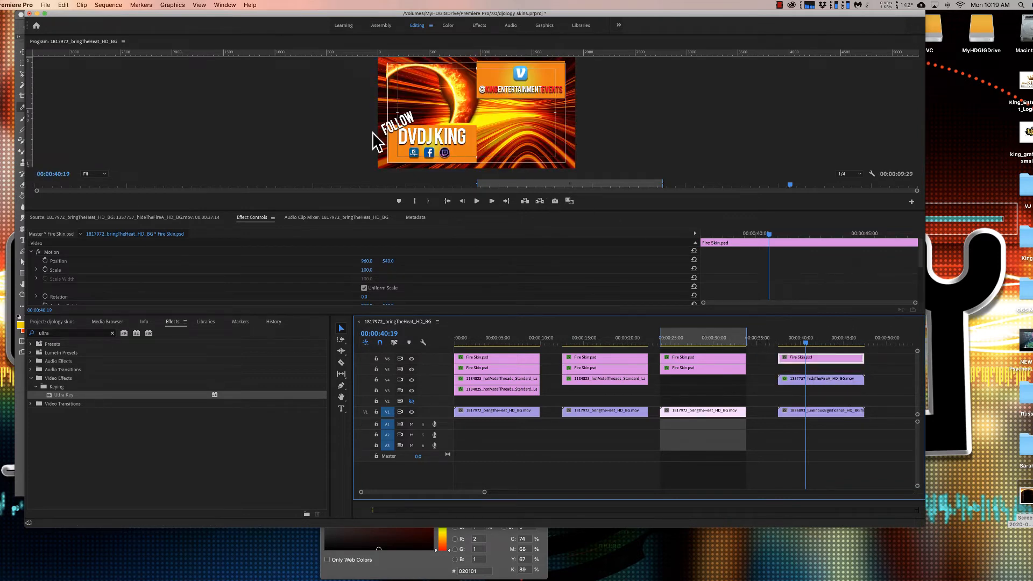
{"action": "left_click", "coordinate": [794, 379]}
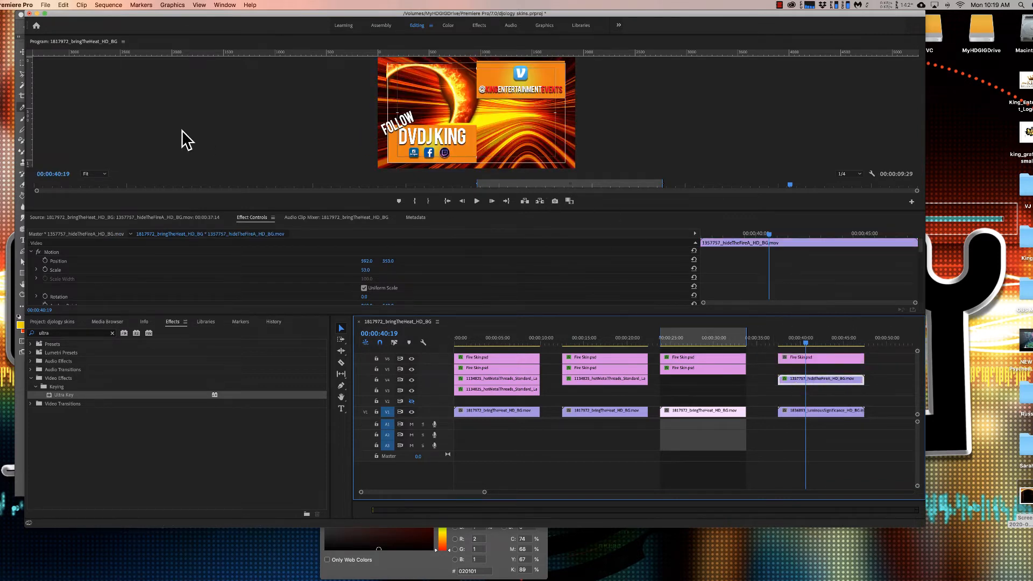
{"action": "left_click_drag", "start_coordinate": [388, 261], "coordinate": [423, 261]}
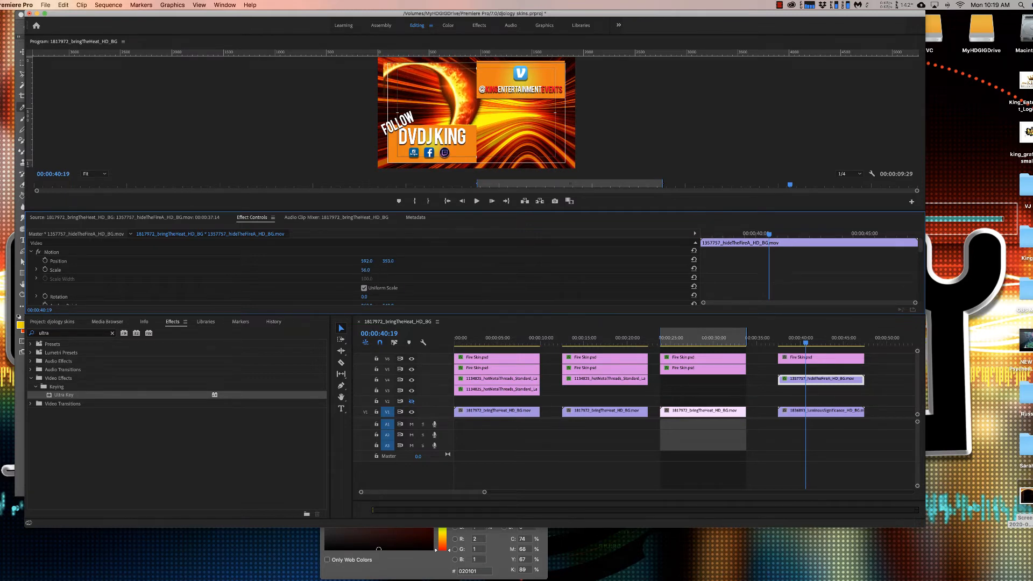
{"action": "left_click", "coordinate": [426, 274]}
{"action": "mouse_move", "coordinate": [370, 270]}
{"action": "left_mouse_down"}
{"action": "mouse_move", "coordinate": [426, 261]}
{"action": "mouse_move", "coordinate": [359, 260]}
{"action": "mouse_move", "coordinate": [396, 262]}
{"action": "mouse_move", "coordinate": [373, 270]}
{"action": "left_mouse_up"}
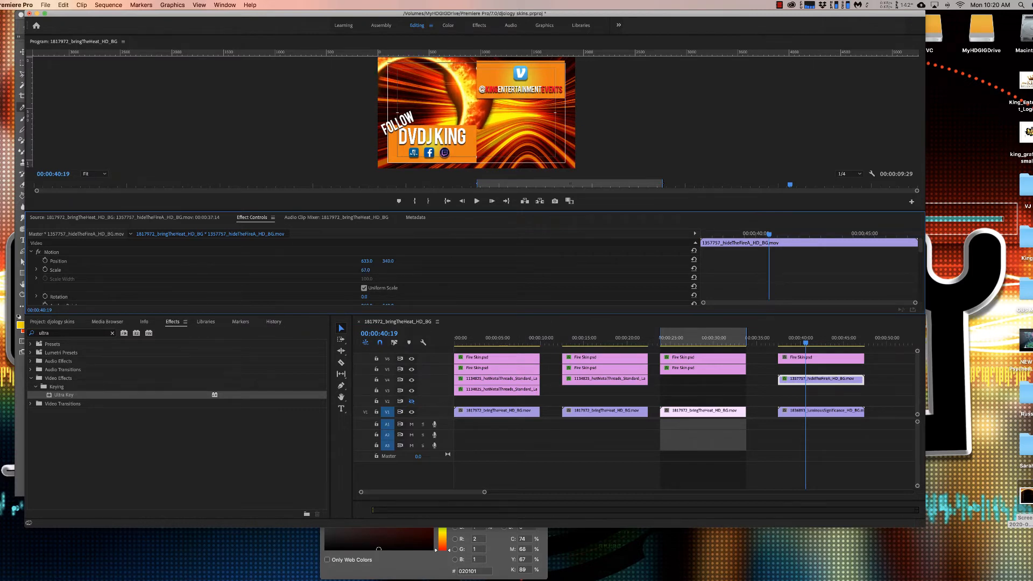
Step: Play the layered fire skin from its start at 00:00:37:14 to check the composition
{"action": "left_click", "coordinate": [791, 339]}
{"action": "key", "text": "Up"}
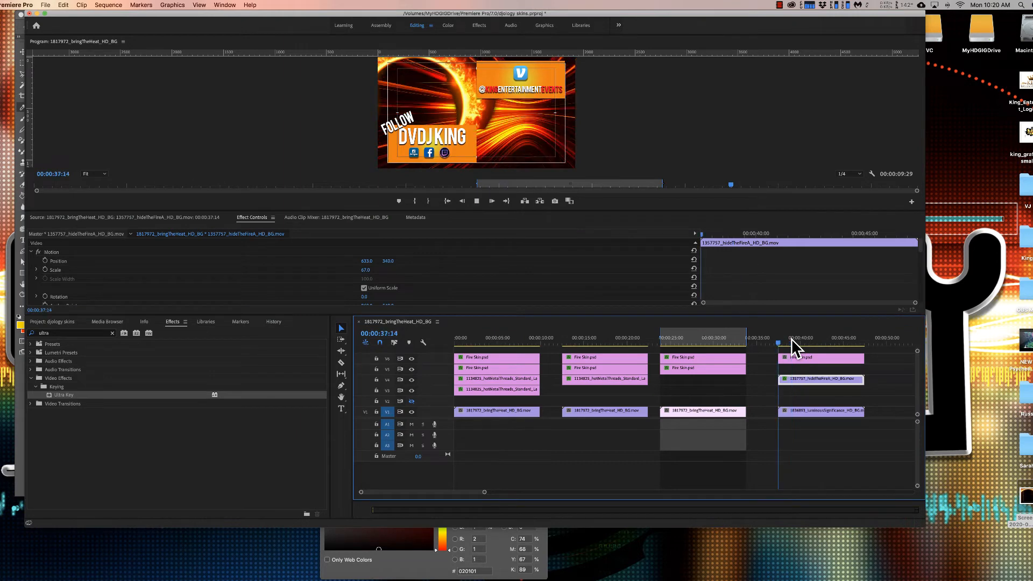
{"action": "key", "text": "space"}
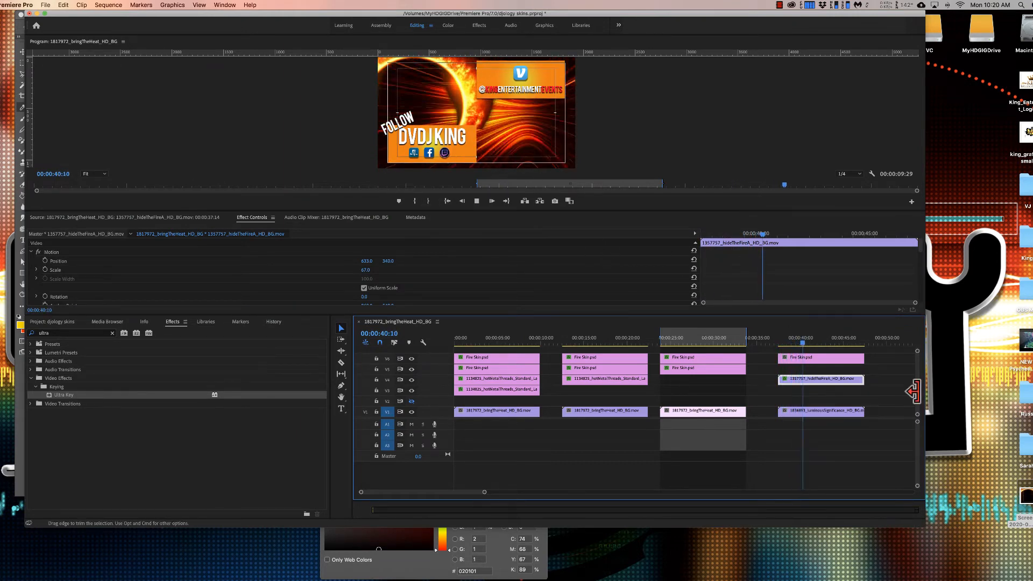
{"action": "key", "text": "space"}
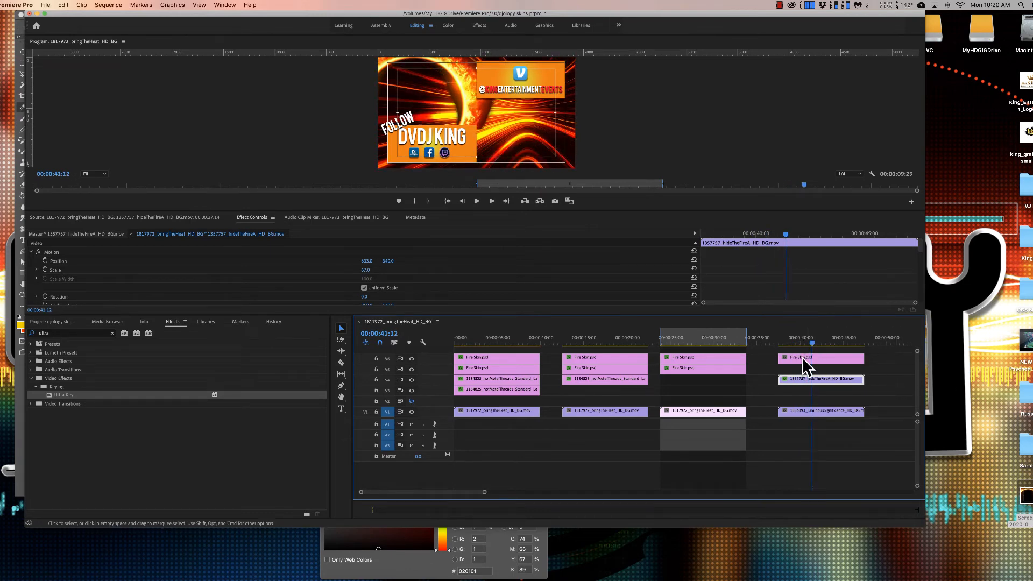
{"action": "left_click_drag", "start_coordinate": [798, 357], "coordinate": [799, 369]}
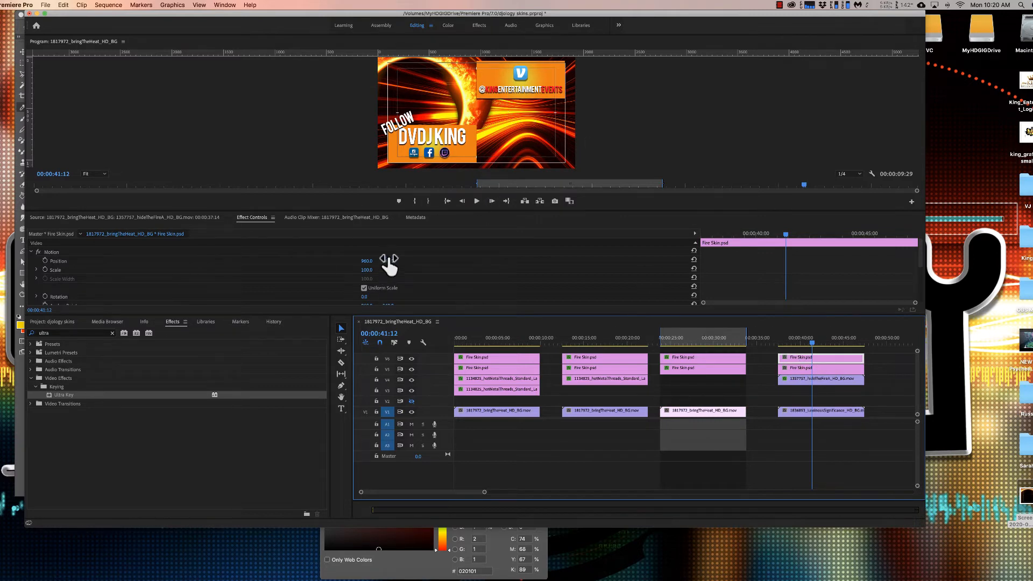
{"action": "left_click_drag", "start_coordinate": [388, 261], "coordinate": [478, 261]}
{"action": "key", "text": "super+z"}
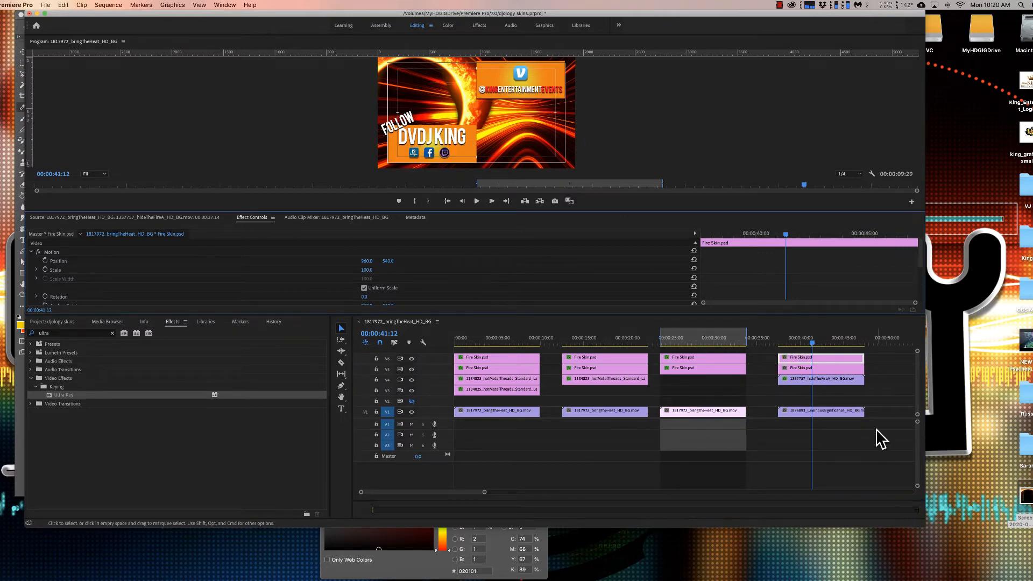
{"action": "left_click", "coordinate": [815, 357]}
{"action": "key", "text": "Delete"}
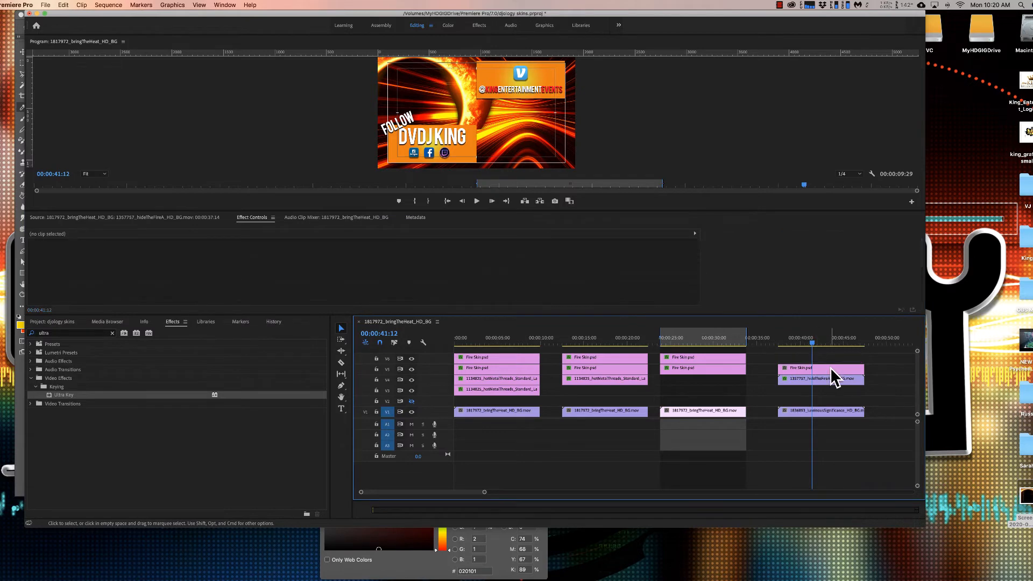
{"action": "mouse_move", "coordinate": [831, 366]}
{"action": "left_mouse_down"}
{"action": "mouse_move", "coordinate": [830, 358]}
{"action": "mouse_move", "coordinate": [846, 387]}
{"action": "mouse_move", "coordinate": [840, 370]}
{"action": "left_mouse_up"}
Step: Duplicate the hideTheFireA clip from V4 onto V5 and move the V4 copy to position 1608, 696
{"action": "left_click", "coordinate": [831, 381]}
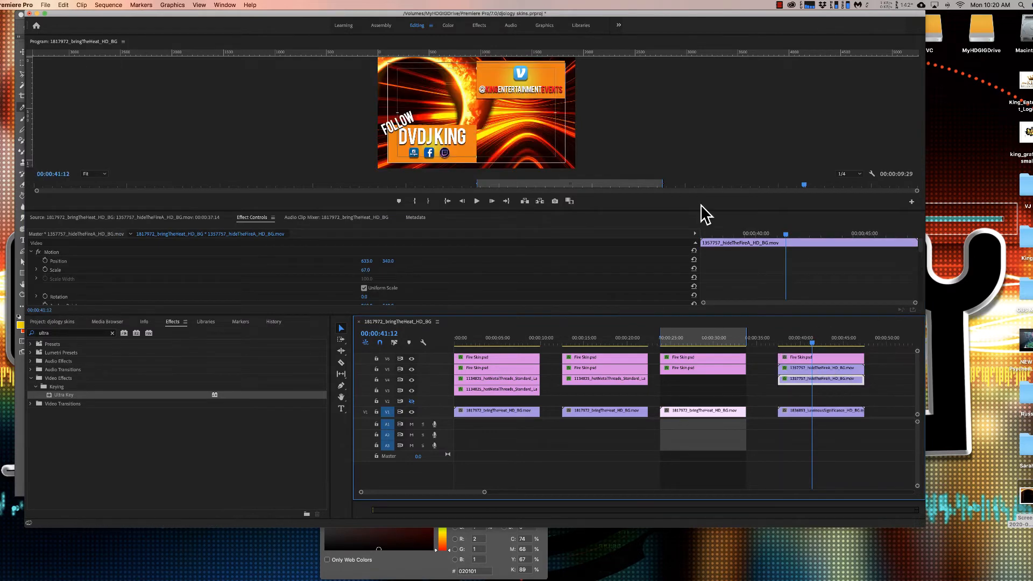
{"action": "left_click", "coordinate": [475, 102]}
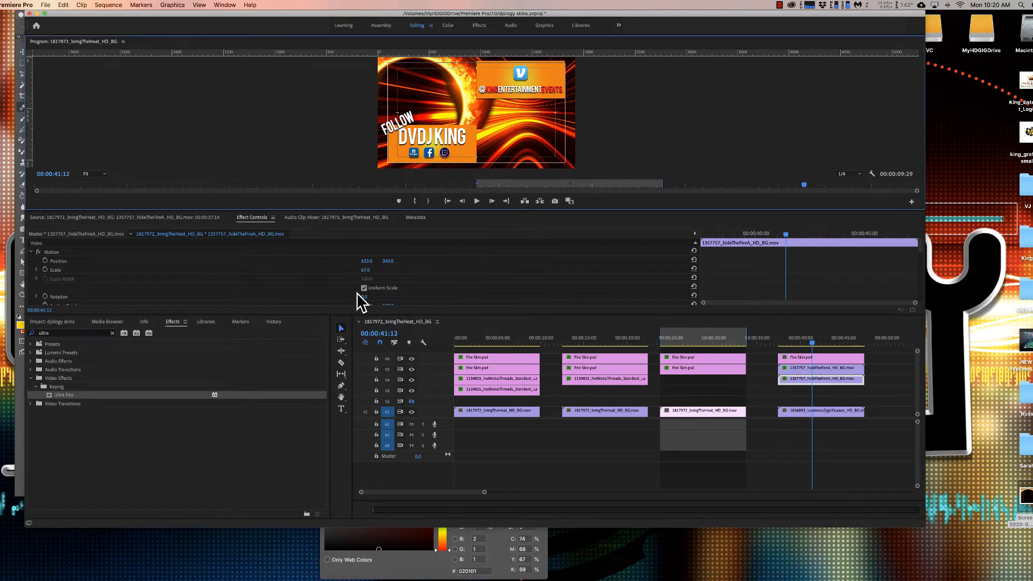
{"action": "left_click_drag", "start_coordinate": [394, 263], "coordinate": [456, 263]}
{"action": "left_click_drag", "start_coordinate": [363, 270], "coordinate": [498, 261]}
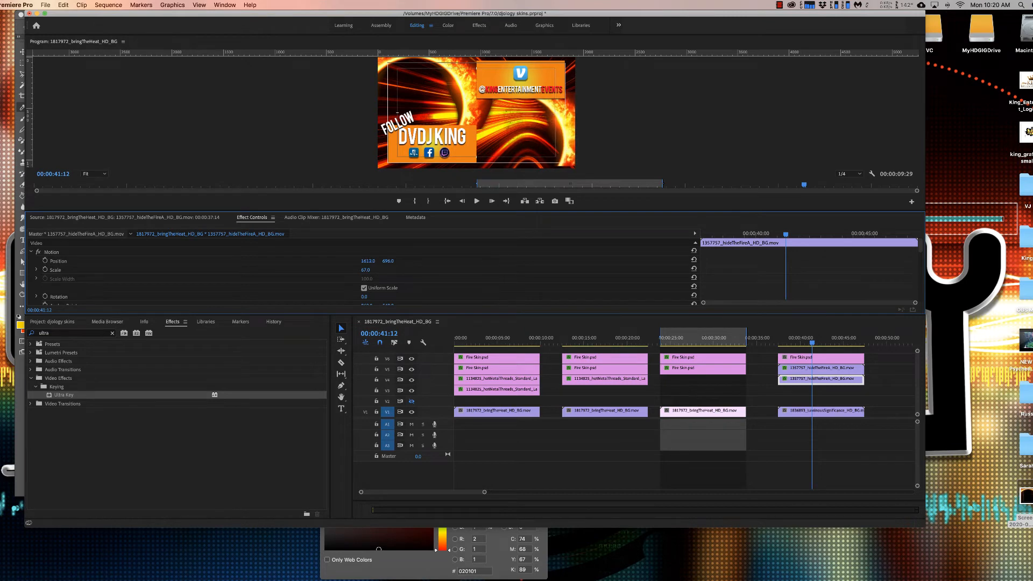
Step: Play the skin to check how the second fire ring sits in the lower right of the frame
{"action": "key", "text": "space"}
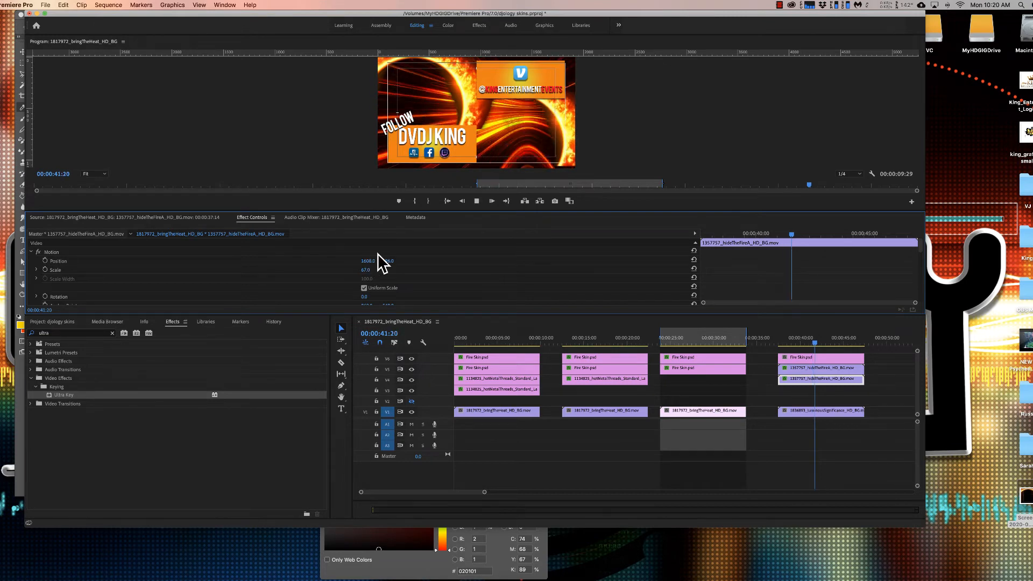
{"action": "key", "text": "space"}
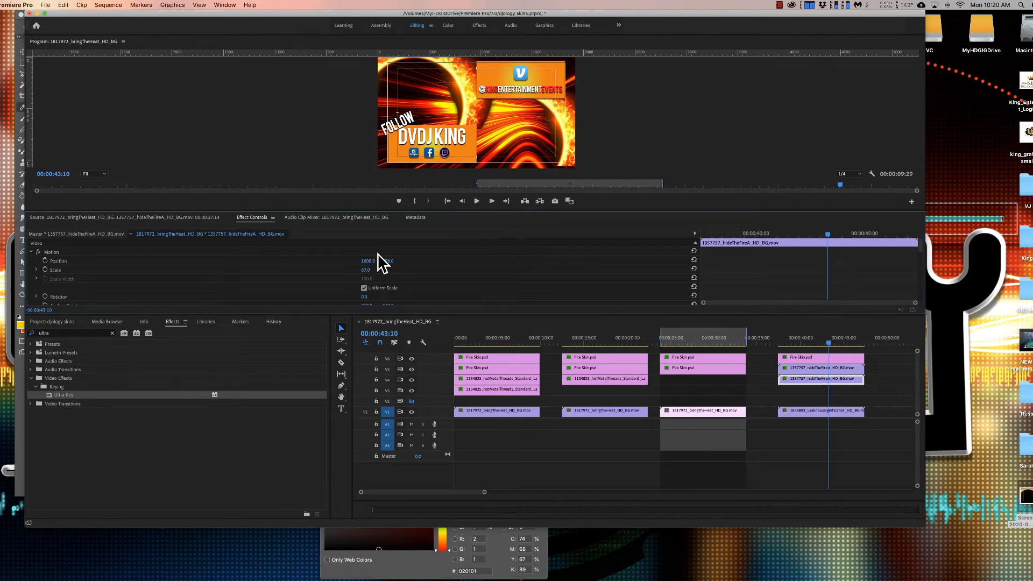
{"action": "key", "text": "space"}
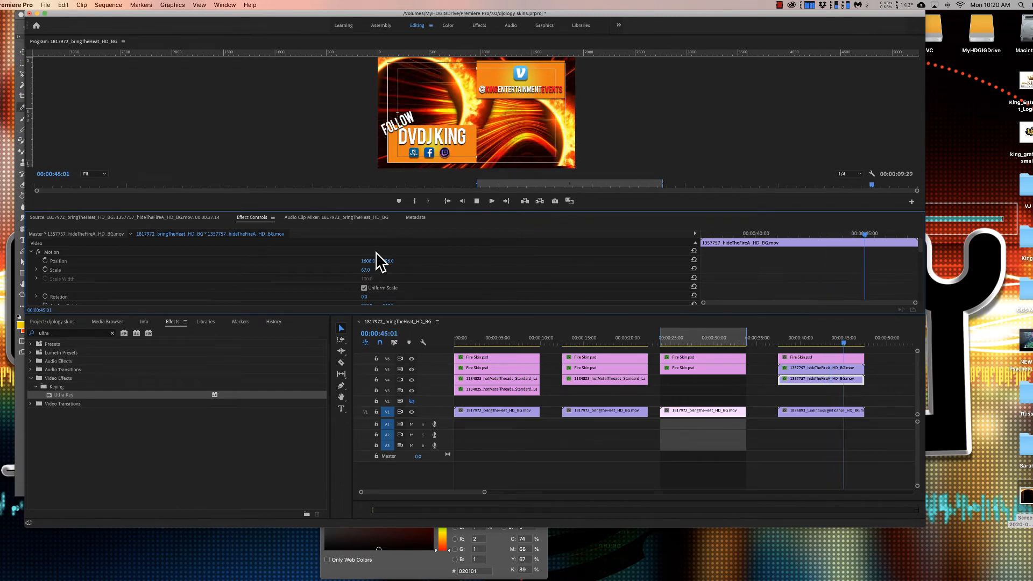
{"action": "key", "text": "space"}
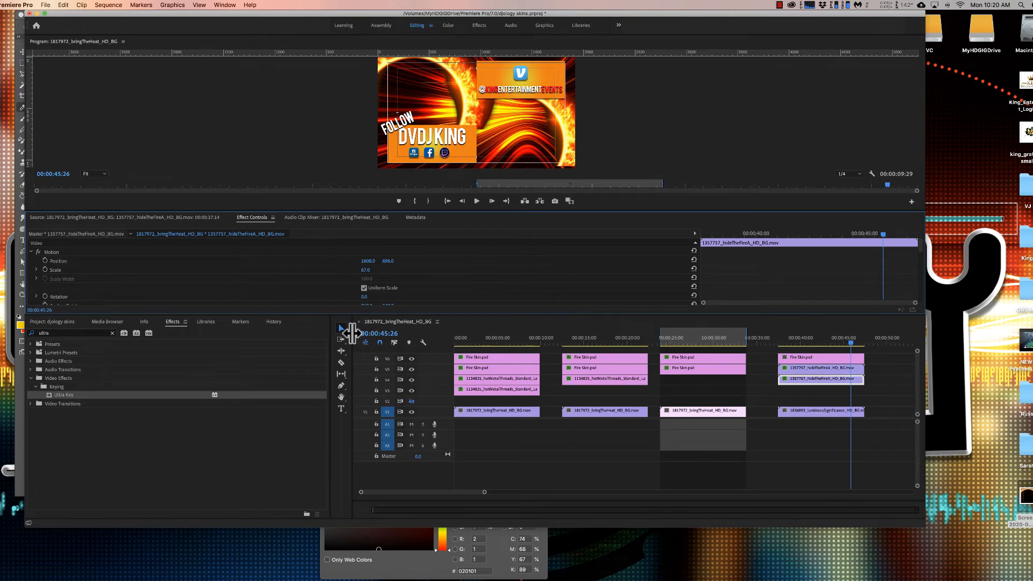
Step: Isolate the V4 hideTheFireA clip by hiding the other tracks and set its Rotation to 180°
{"action": "left_click", "coordinate": [831, 381]}
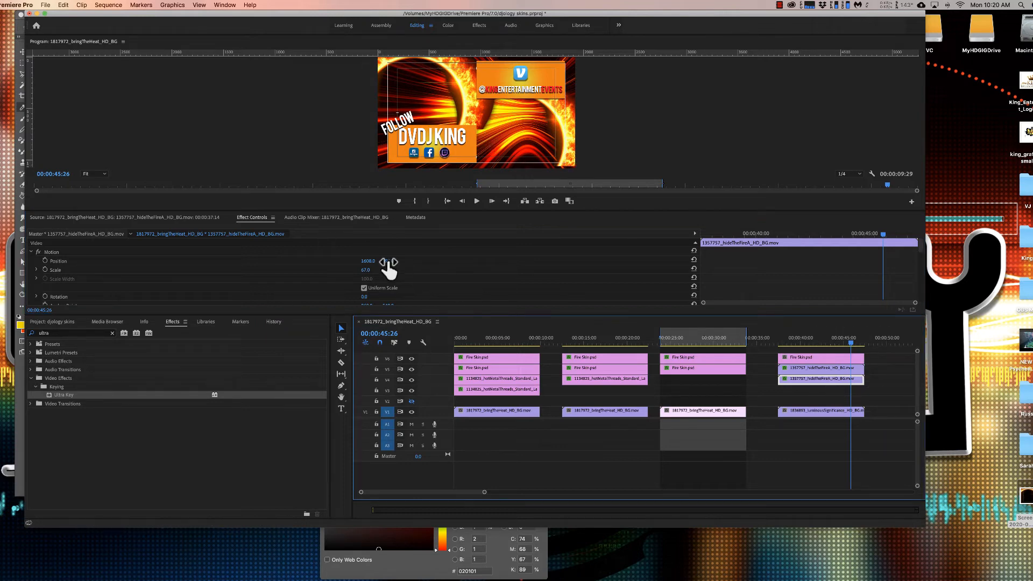
{"action": "left_click", "coordinate": [573, 158]}
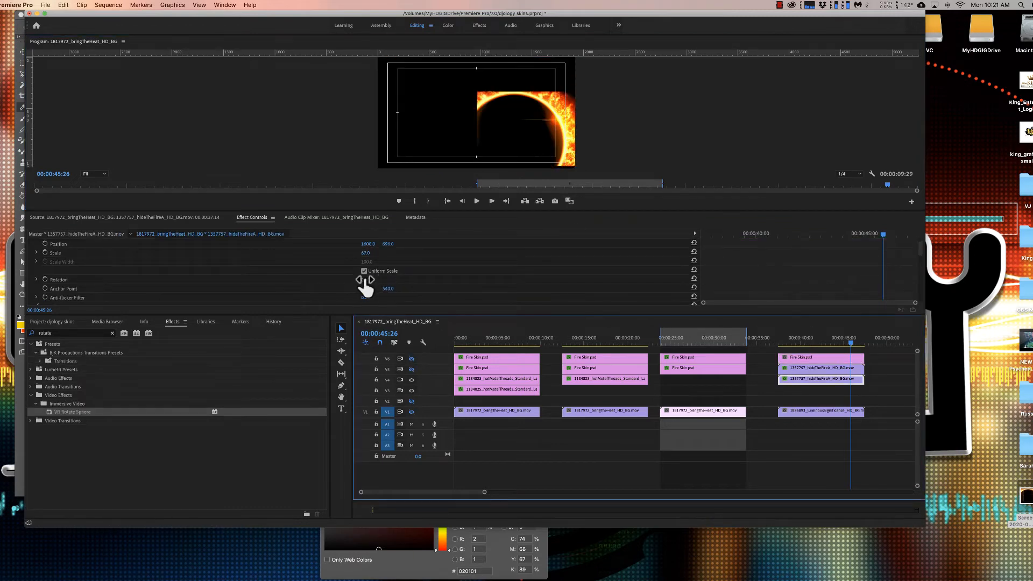
{"action": "left_click_drag", "start_coordinate": [364, 279], "coordinate": [462, 279]}
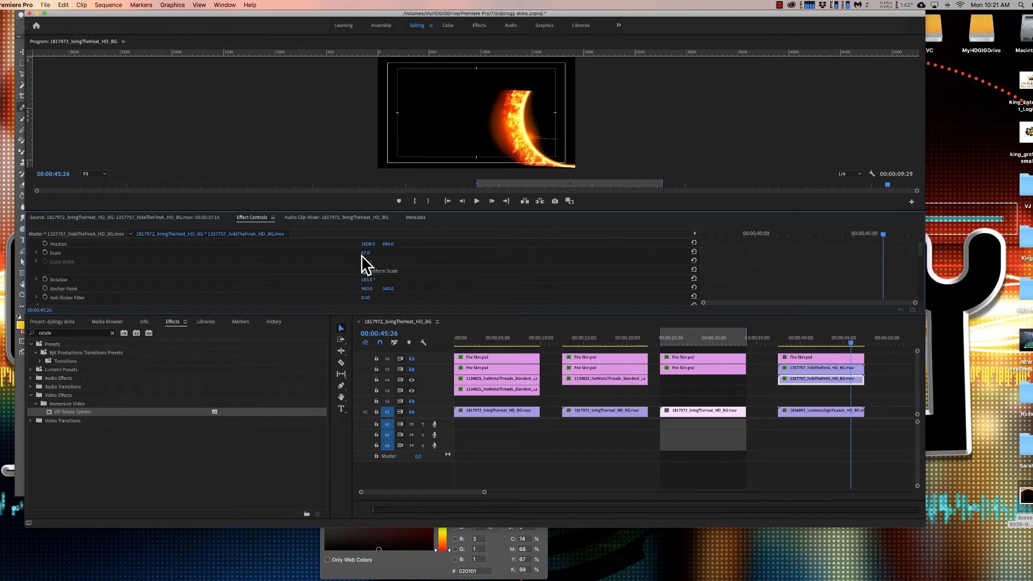
{"action": "left_click", "coordinate": [366, 279]}
{"action": "type", "text": "190"}
{"action": "key", "text": "Return"}
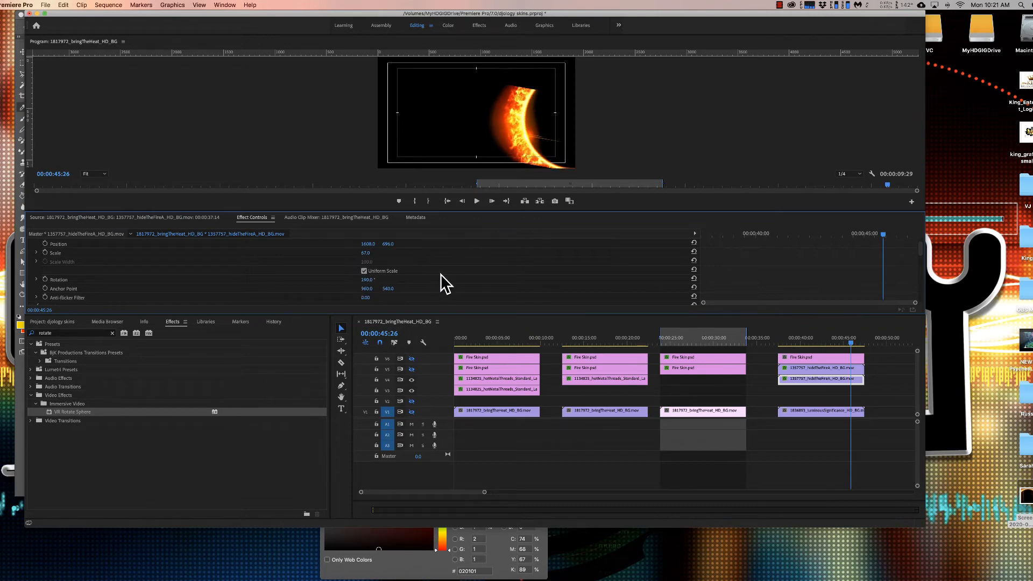
{"action": "left_click_drag", "start_coordinate": [375, 282], "coordinate": [370, 281]}
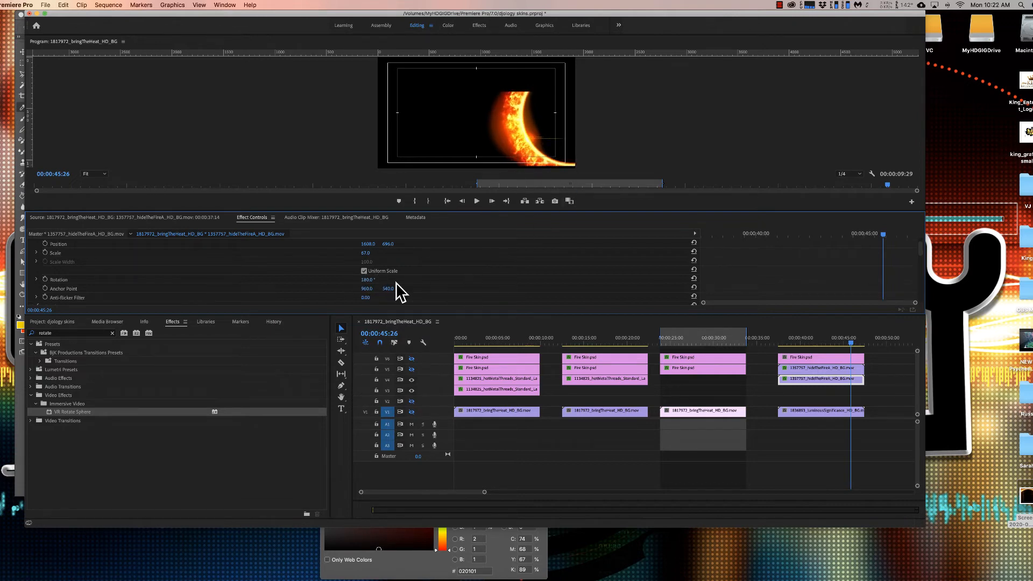
Step: Show tracks V5, V6 and V1 again and set the rotated V4 clip's position to 1272, 714
{"action": "left_click_drag", "start_coordinate": [387, 243], "coordinate": [400, 243]}
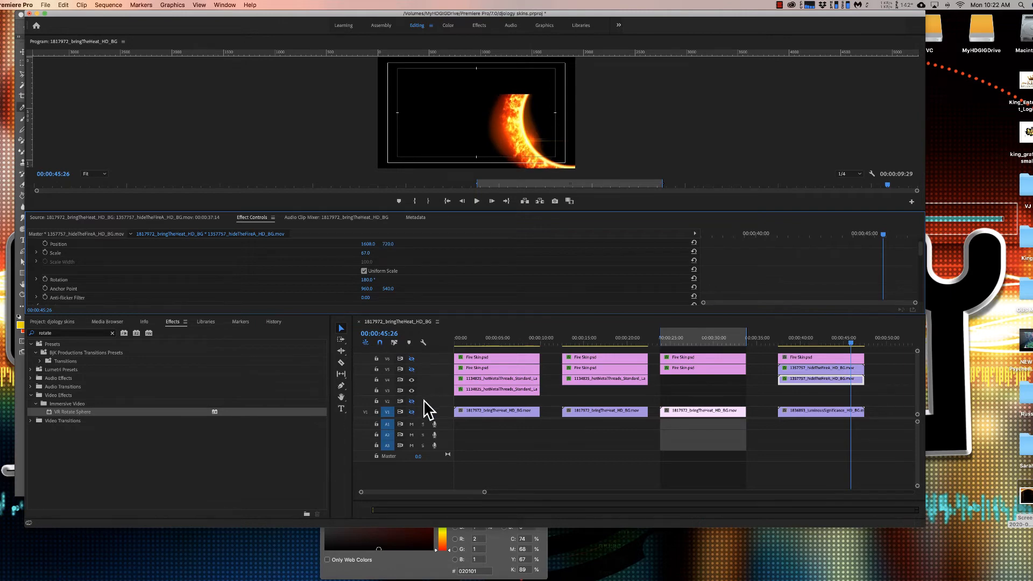
{"action": "left_click", "coordinate": [410, 369]}
{"action": "left_click", "coordinate": [412, 359]}
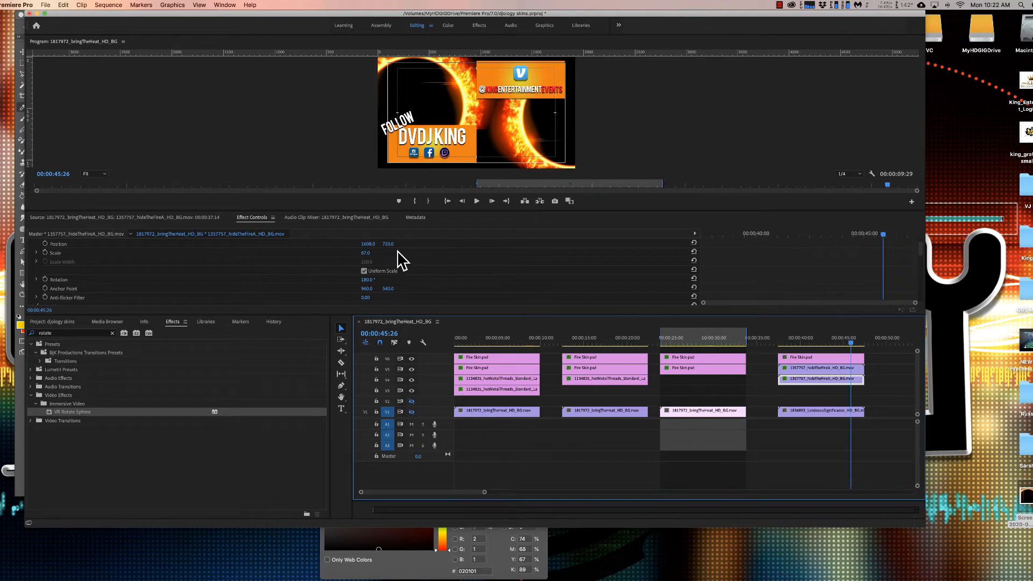
{"action": "left_click_drag", "start_coordinate": [388, 243], "coordinate": [186, 244]}
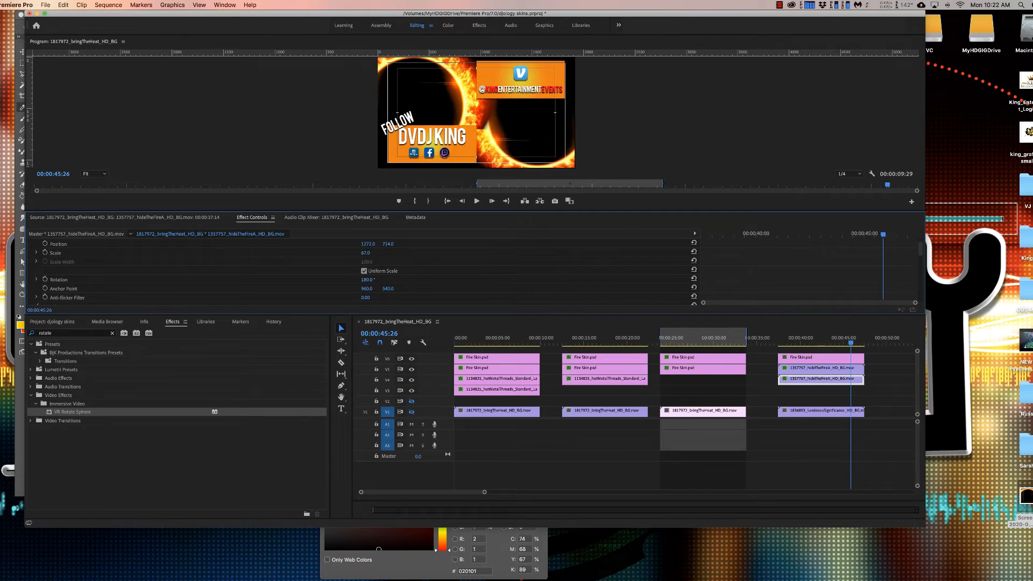
{"action": "left_click", "coordinate": [411, 411]}
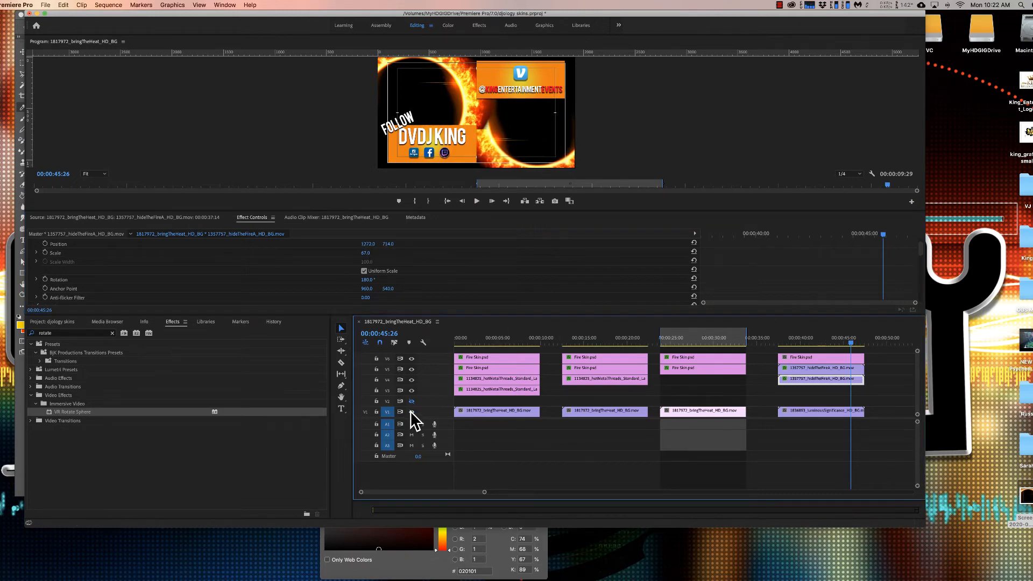
{"action": "left_click", "coordinate": [412, 411]}
Step: Play the skin from its start and compare it with the V4 and V5 fire layers hidden and shown
{"action": "left_click", "coordinate": [789, 335]}
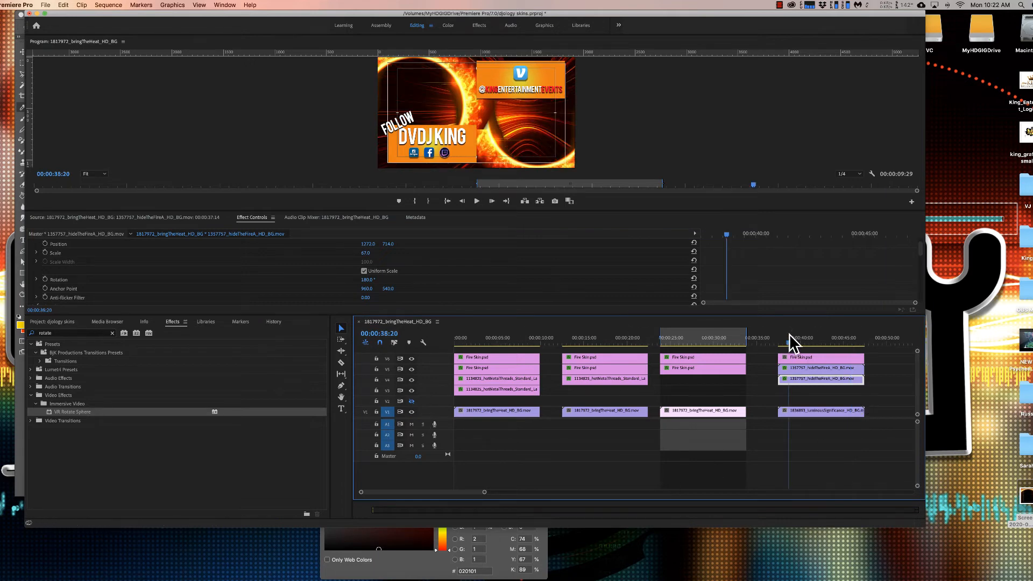
{"action": "key", "text": "Up"}
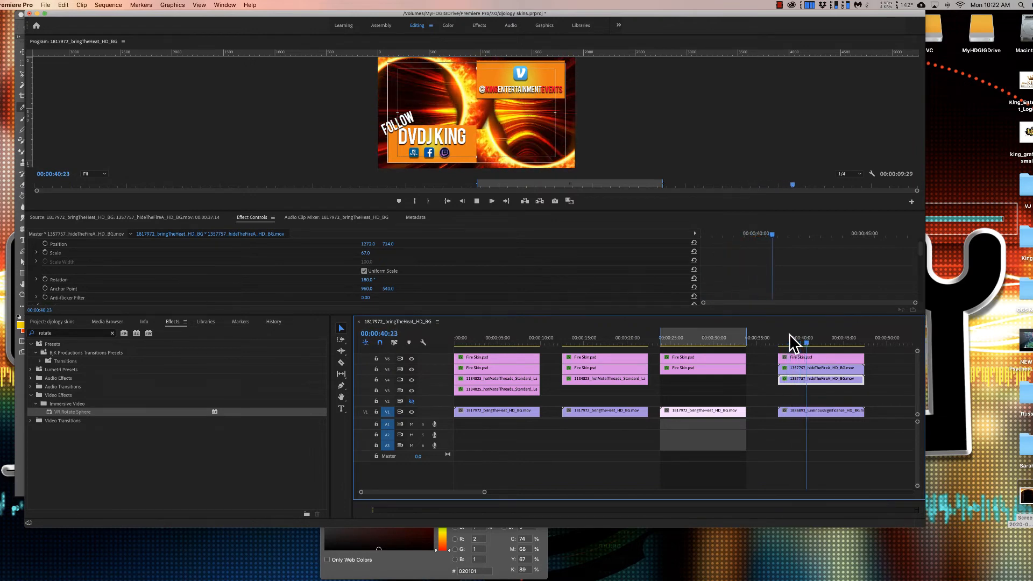
{"action": "left_click", "coordinate": [412, 369]}
{"action": "left_click", "coordinate": [412, 380]}
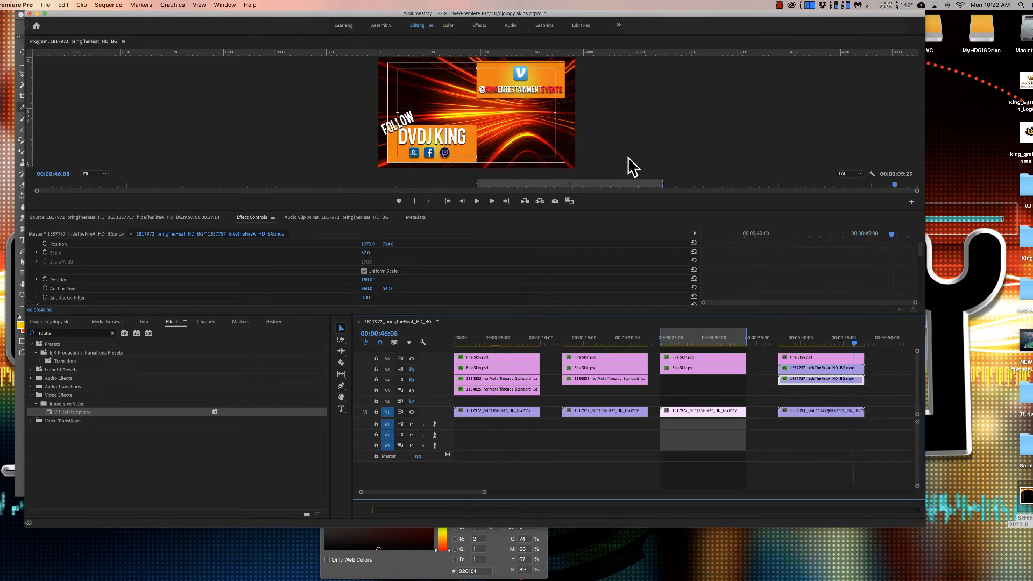
{"action": "left_click", "coordinate": [411, 380]}
{"action": "left_click", "coordinate": [411, 369]}
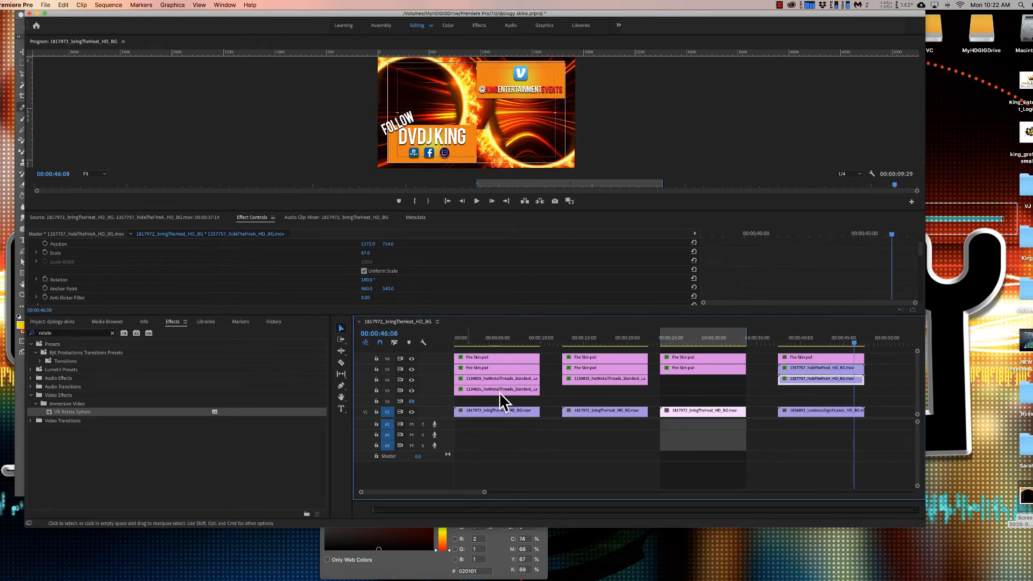
Step: Mark the In point at the start of the double-fire skin, at 00:00:37:14
{"action": "key", "text": "Up"}
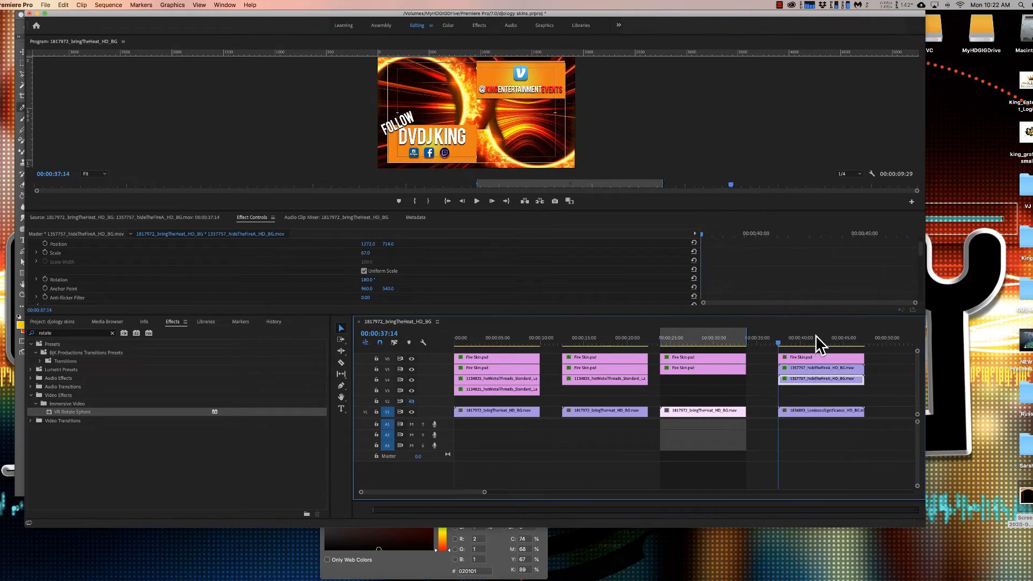
{"action": "key", "text": "x"}
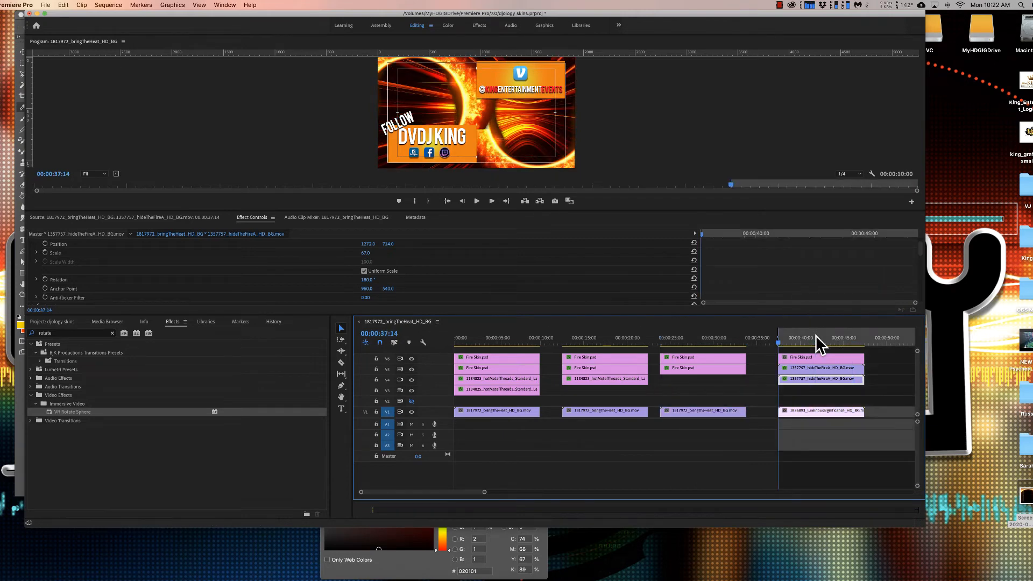
{"action": "key", "text": "minus"}
{"action": "key", "text": "minus"}
{"action": "key", "text": "minus"}
{"action": "key", "text": "equal"}
{"action": "key", "text": "equal"}
{"action": "key", "text": "equal"}
{"action": "key", "text": "equal"}
{"action": "key", "text": "equal"}
{"action": "key", "text": "equal"}
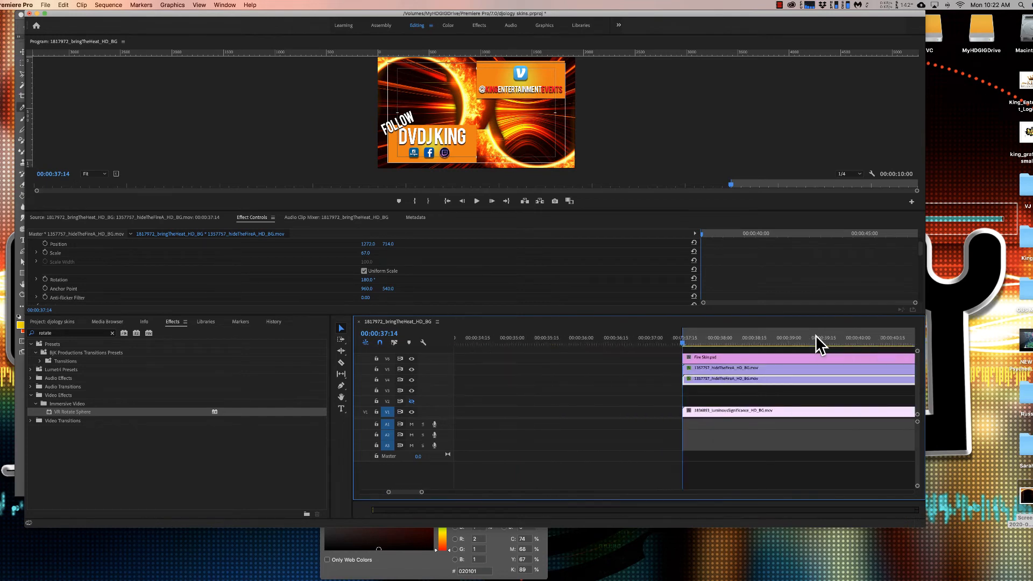
{"action": "key", "text": "minus"}
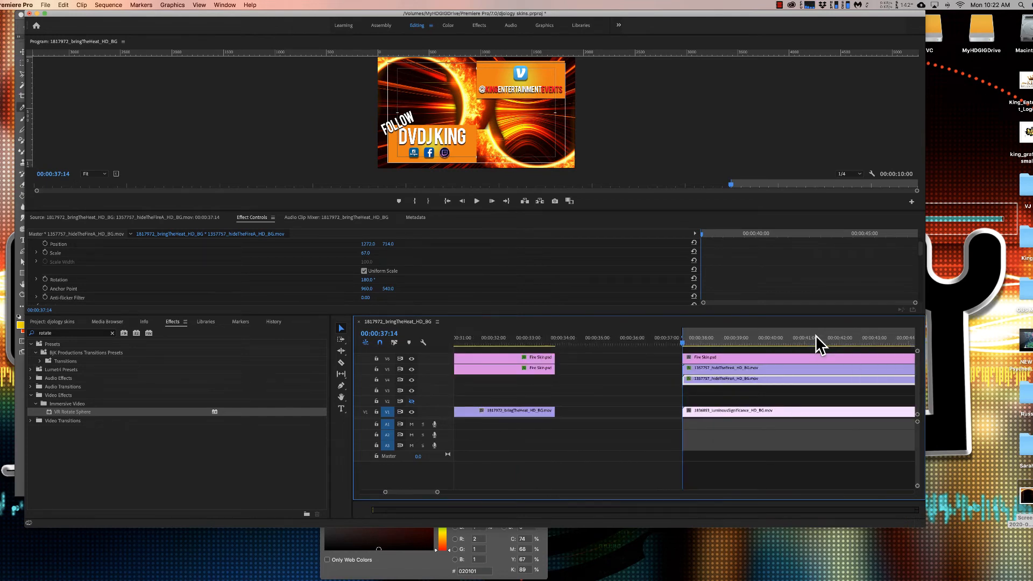
Step: Mark the Out point on the last frame of the skin, at 00:00:47:13
{"action": "key", "text": "Down"}
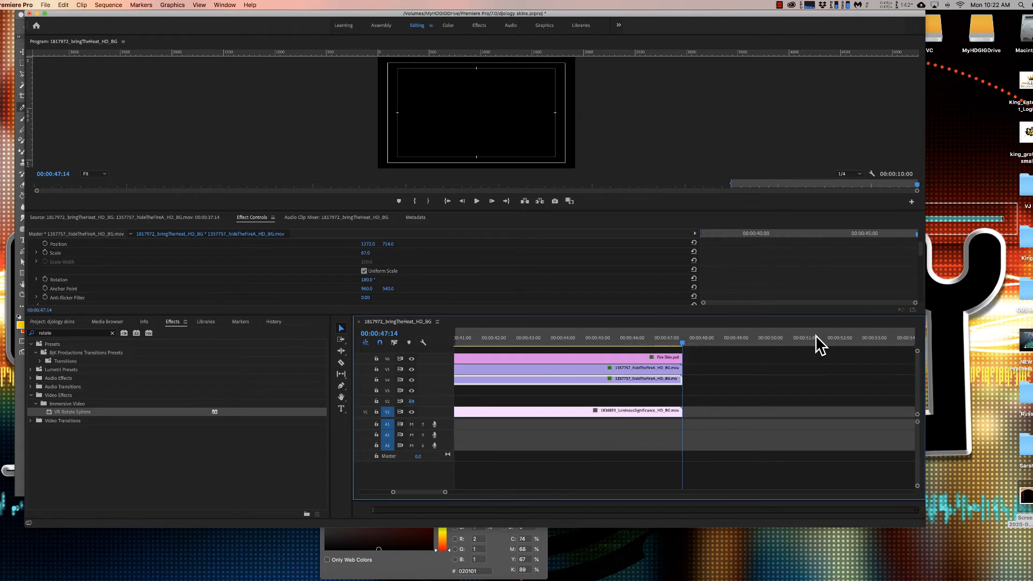
{"action": "key", "text": "equal"}
{"action": "key", "text": "equal"}
{"action": "key", "text": "equal"}
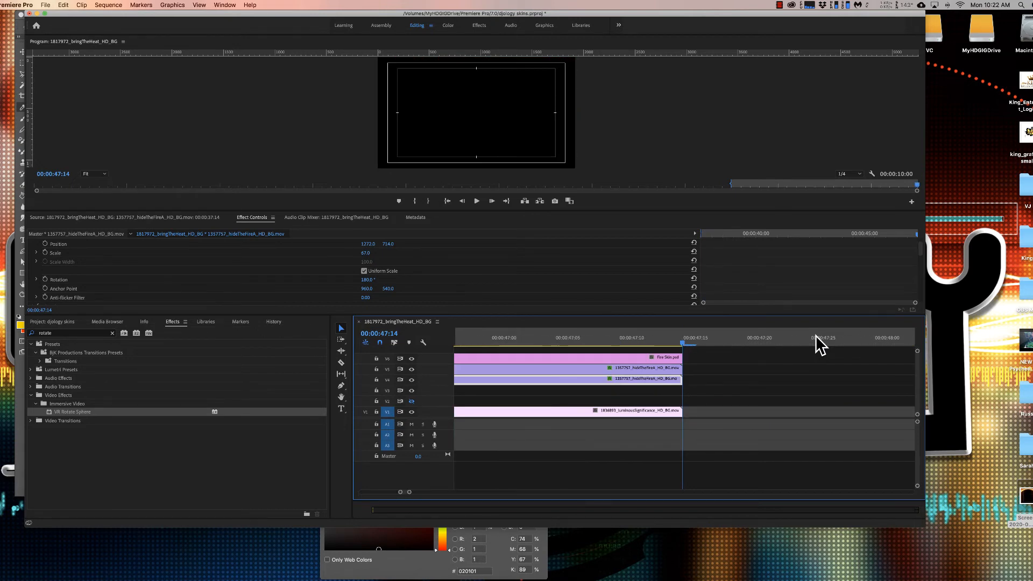
{"action": "key", "text": "Left"}
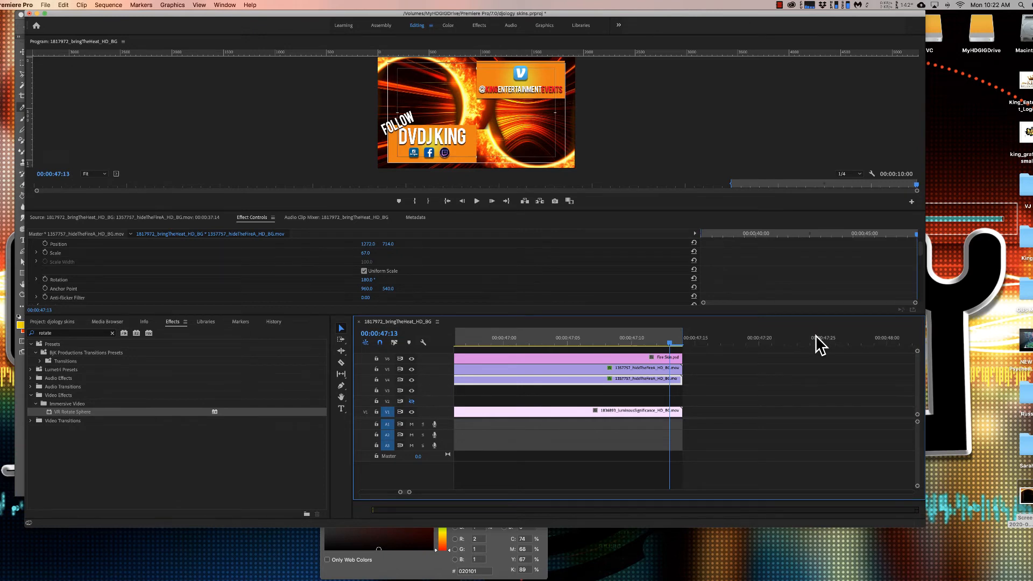
Step: Inspect the end of the marked range against the clips' last frame and move the playhead to 00:00:42:08
{"action": "key", "text": "minus"}
{"action": "key", "text": "minus"}
{"action": "key", "text": "minus"}
{"action": "key", "text": "minus"}
{"action": "key", "text": "minus"}
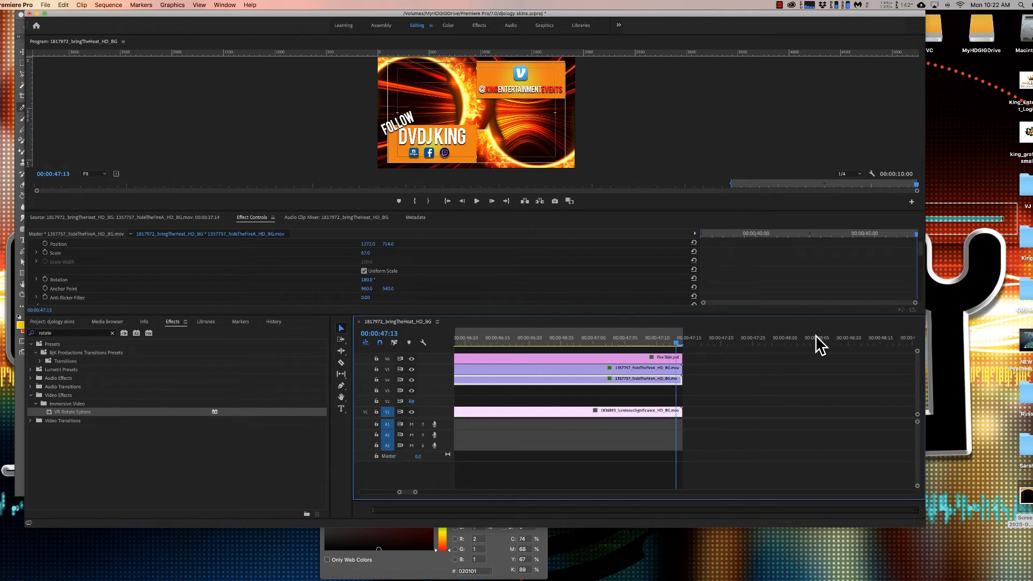
{"action": "key", "text": "equal"}
{"action": "key", "text": "equal"}
{"action": "key", "text": "equal"}
{"action": "key", "text": "equal"}
{"action": "key", "text": "equal"}
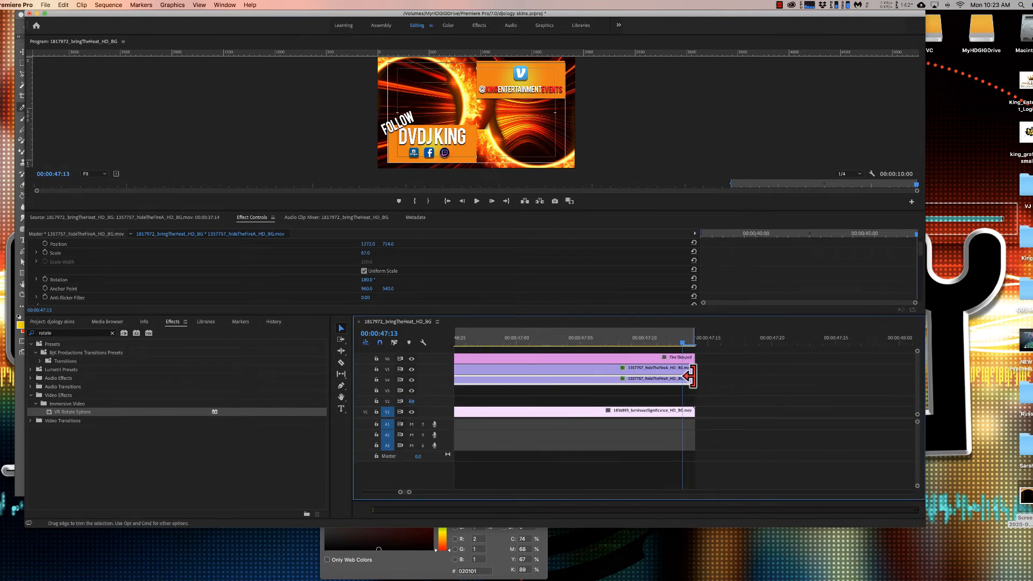
{"action": "key", "text": "minus"}
{"action": "key", "text": "minus"}
{"action": "key", "text": "minus"}
{"action": "key", "text": "minus"}
{"action": "key", "text": "minus"}
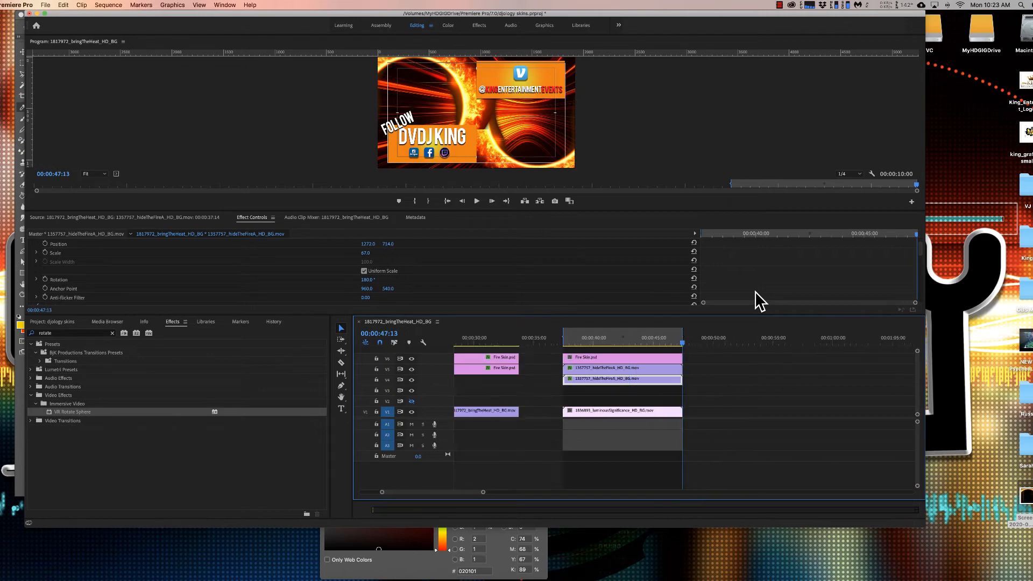
{"action": "mouse_move", "coordinate": [650, 338]}
{"action": "left_mouse_down"}
{"action": "mouse_move", "coordinate": [640, 340]}
{"action": "mouse_move", "coordinate": [664, 340]}
{"action": "mouse_move", "coordinate": [624, 340]}
{"action": "mouse_move", "coordinate": [650, 342]}
{"action": "left_mouse_up"}
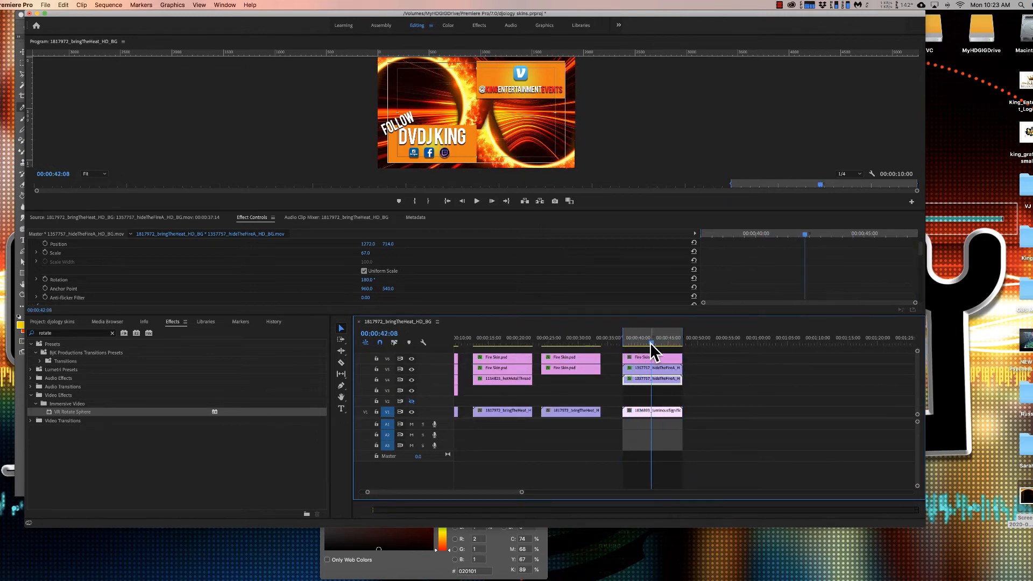
Step: Compare the double-fire skin with its fire layers hidden and shown
{"action": "left_click", "coordinate": [412, 370]}
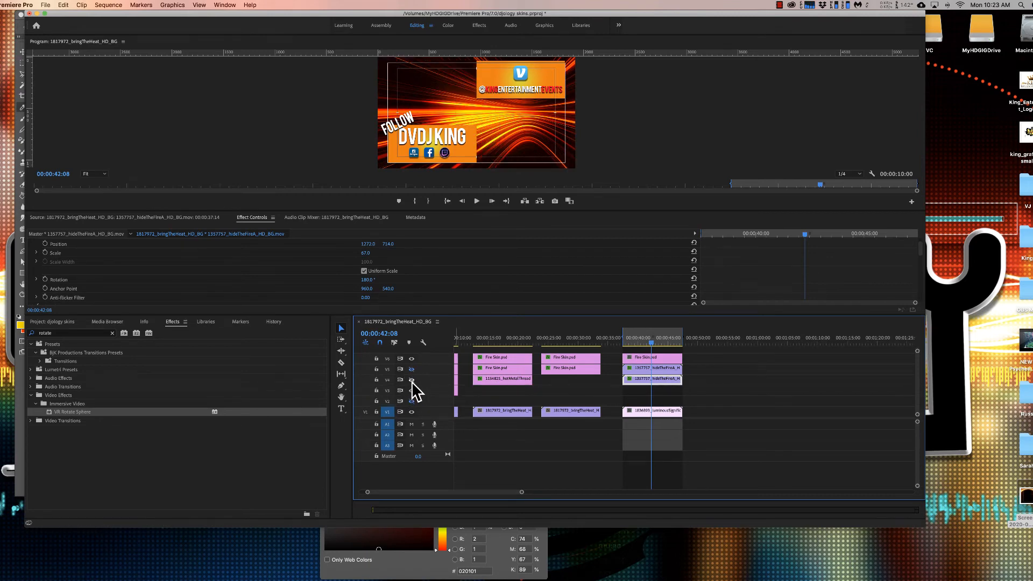
{"action": "left_click", "coordinate": [412, 369]}
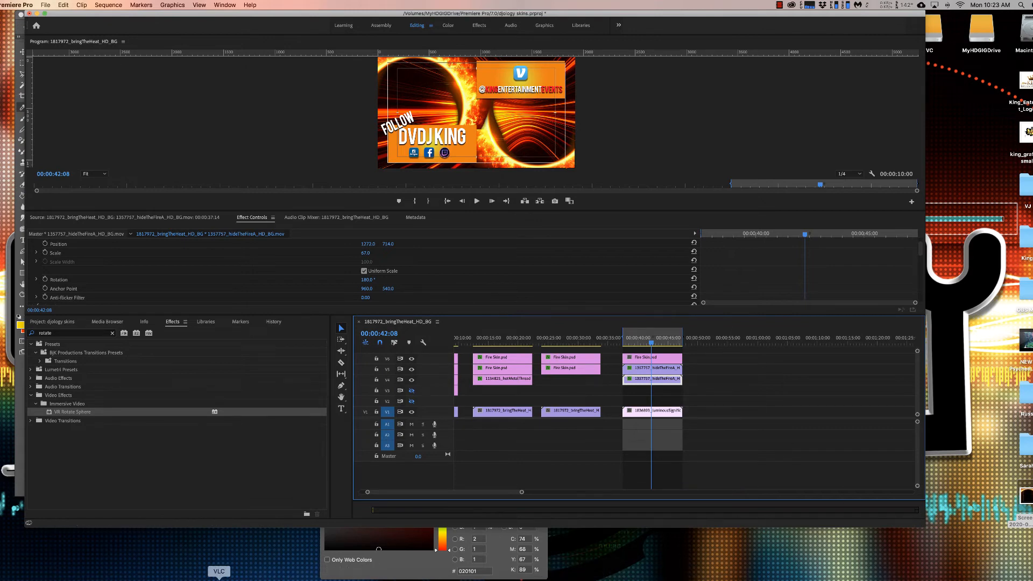
Step: Switch to Photoshop, dismiss the foreground Color Picker, and review the banner artwork in King Skin Neo Stream.psd
{"action": "left_click", "coordinate": [553, 579]}
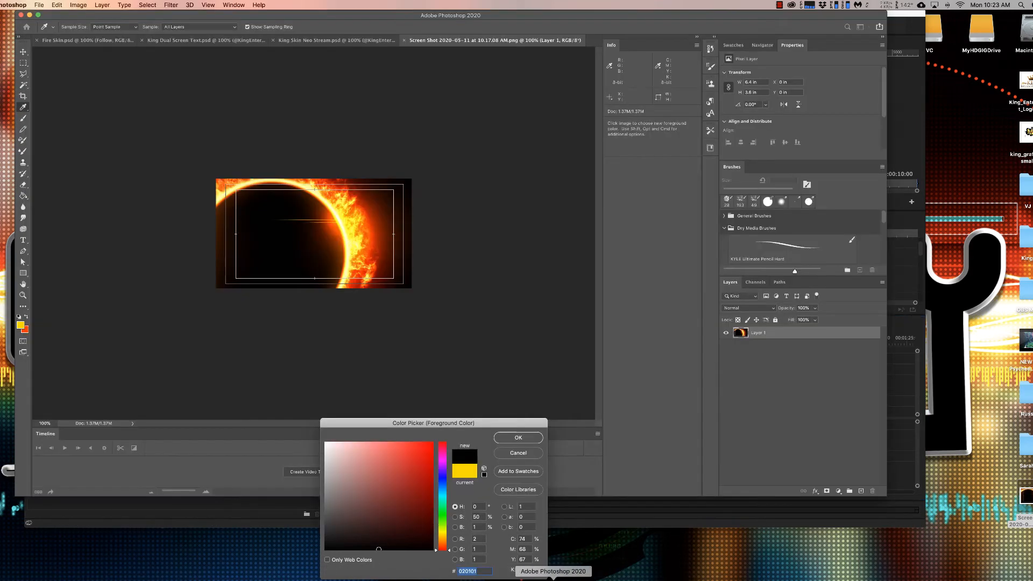
{"action": "left_click", "coordinate": [300, 52]}
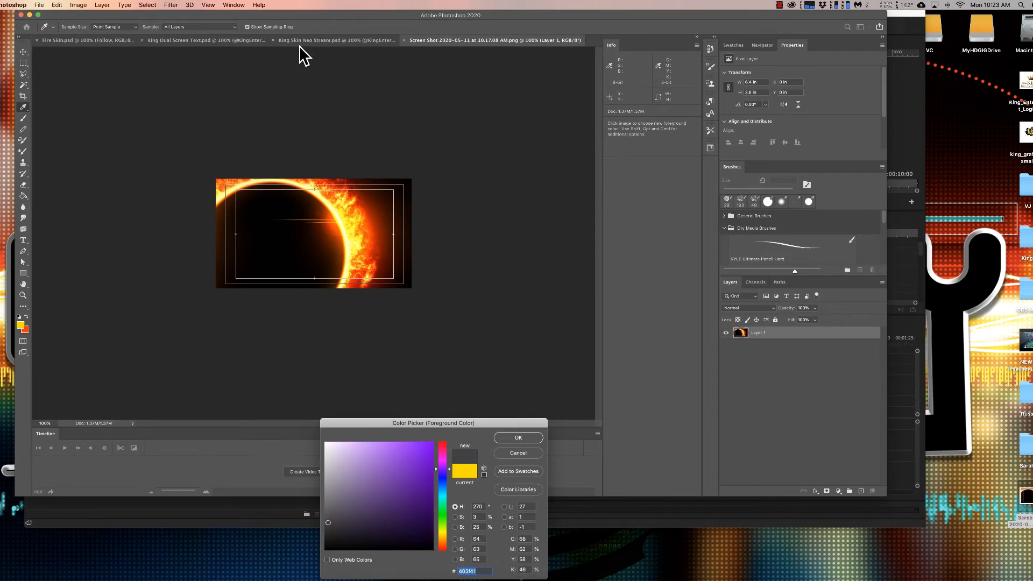
{"action": "left_click", "coordinate": [533, 454]}
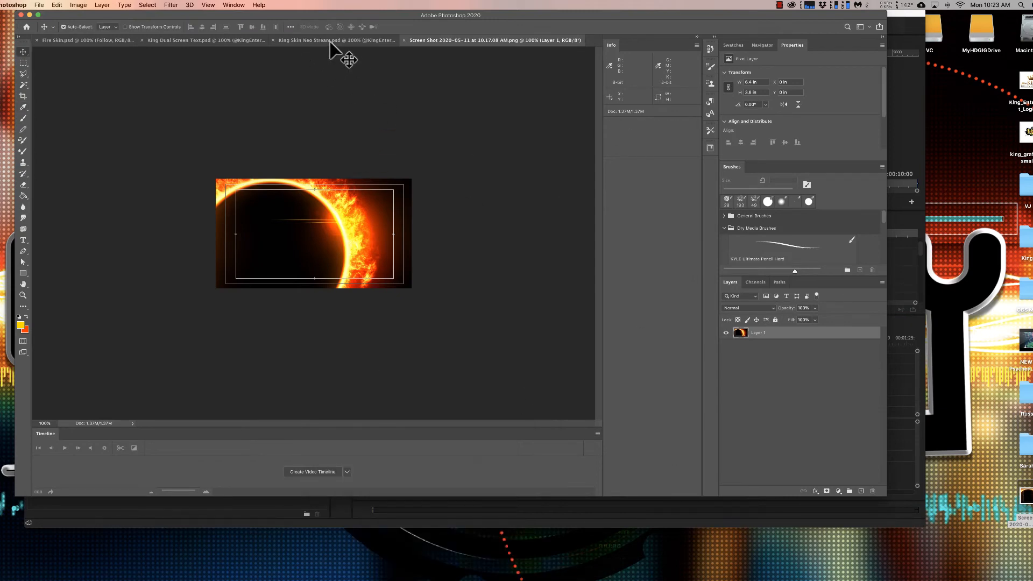
{"action": "left_click", "coordinate": [331, 41]}
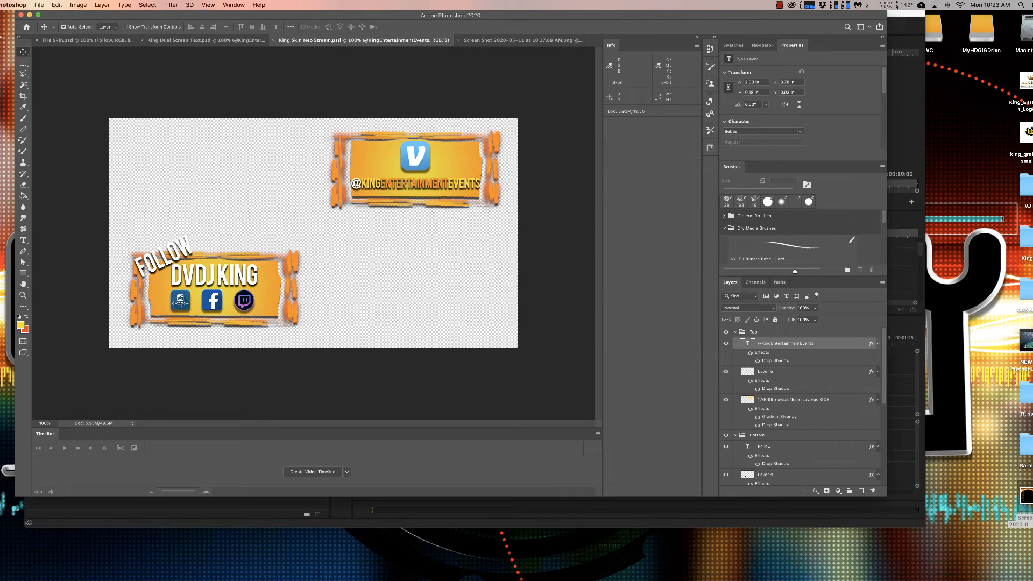
{"action": "left_click", "coordinate": [29, 15]}
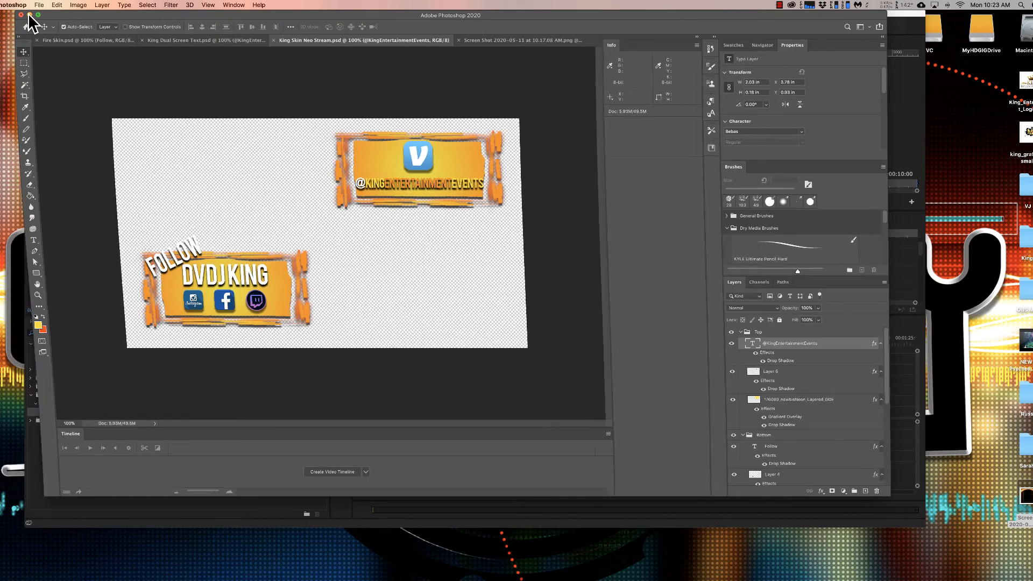
Step: In Premiere Pro, delete the Fire Skin.psd banner from the top track of the double-fire skin
{"action": "left_click", "coordinate": [645, 356]}
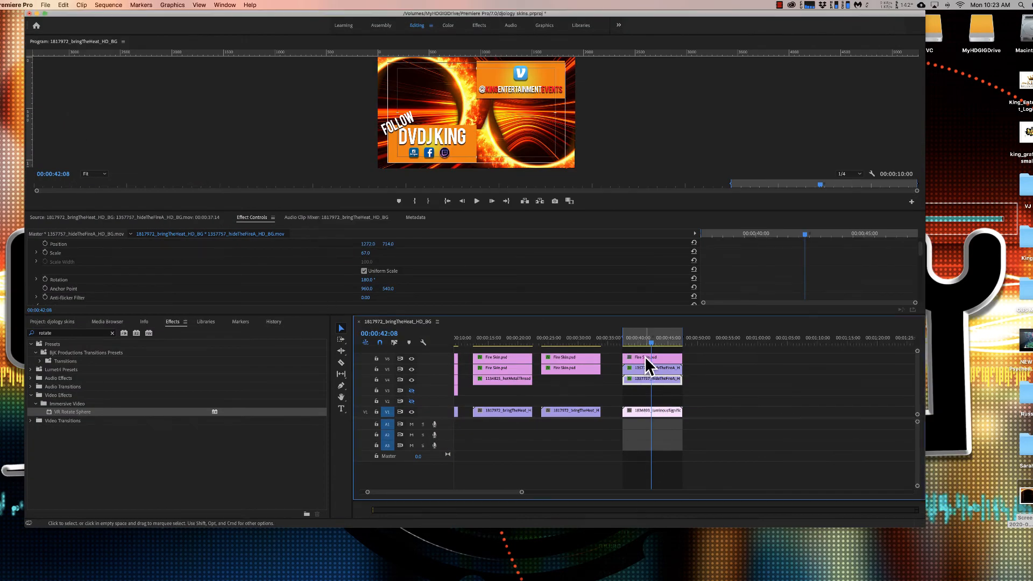
{"action": "left_click", "coordinate": [643, 357]}
{"action": "key", "text": "Delete"}
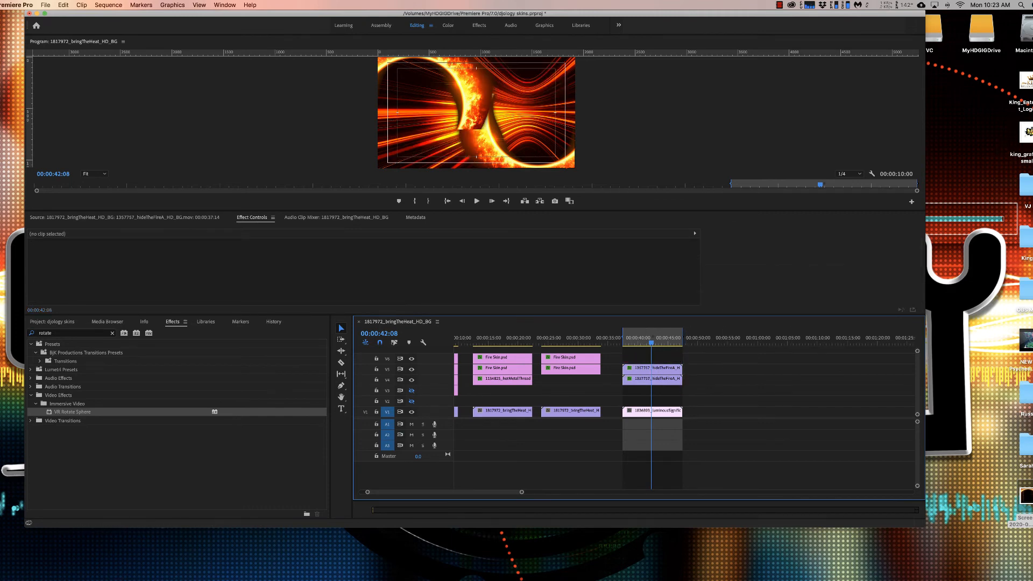
Step: Find King Skin Neo Stream.psd in the VJ Life folder and place it on V6 above the two fire clips
{"action": "double_click", "coordinate": [1029, 189]}
{"action": "scroll", "coordinate": [715, 207], "scroll_direction": "up", "scroll_amount": 3}
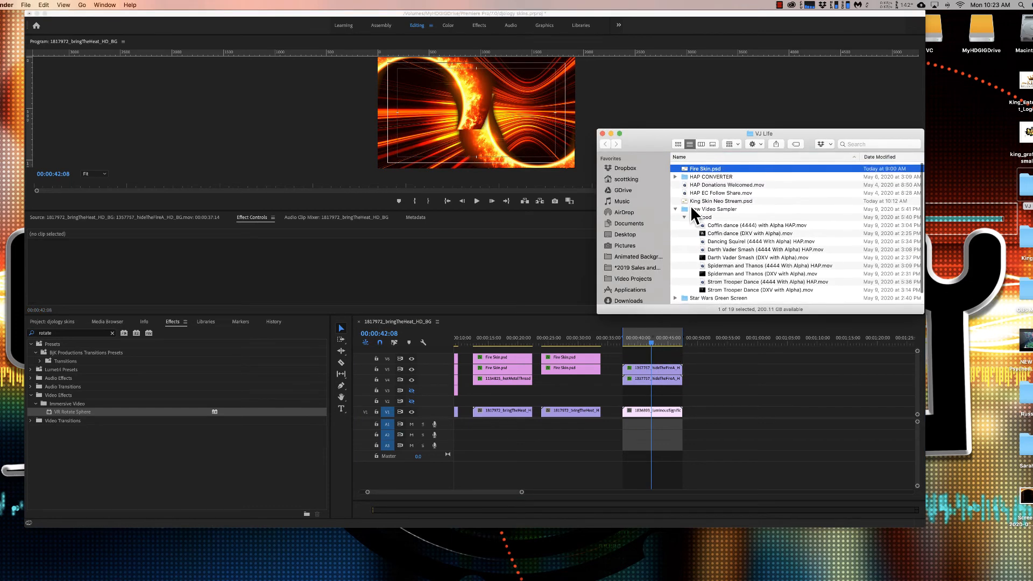
{"action": "left_click", "coordinate": [676, 208]}
{"action": "left_click", "coordinate": [893, 157]}
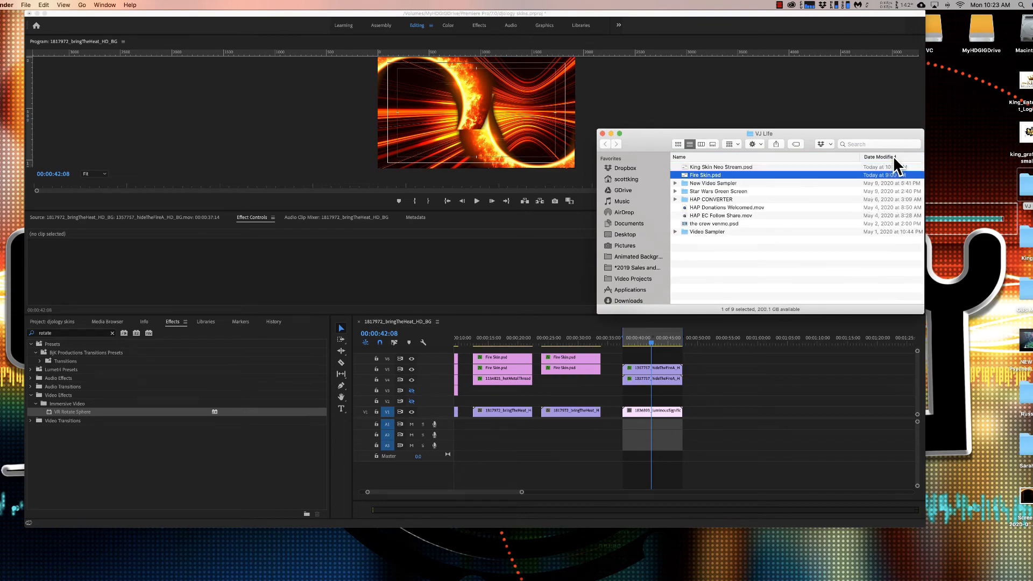
{"action": "left_click", "coordinate": [804, 166]}
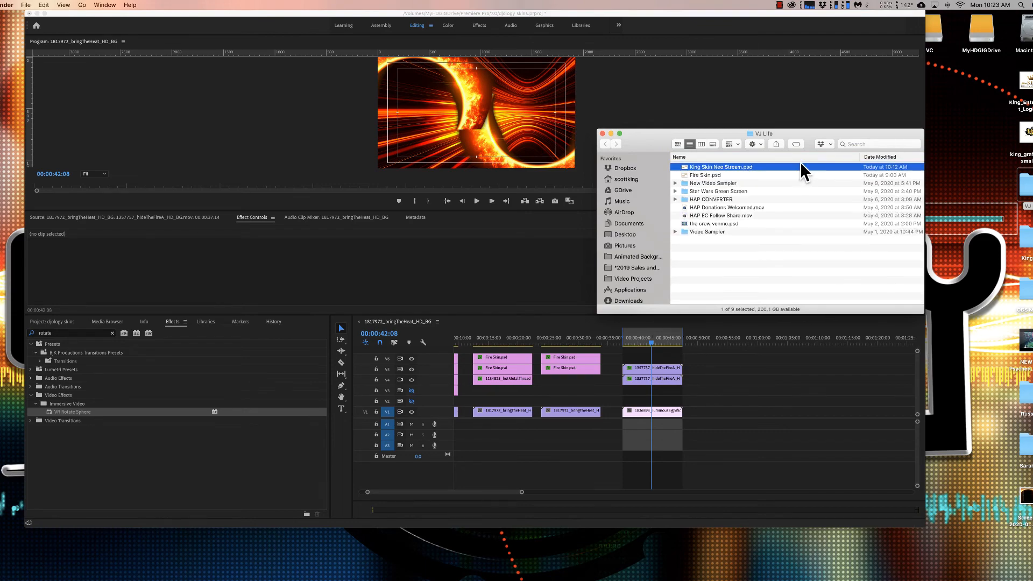
{"action": "key", "text": "space"}
{"action": "key", "text": "space"}
{"action": "left_click_drag", "start_coordinate": [739, 166], "coordinate": [657, 357]}
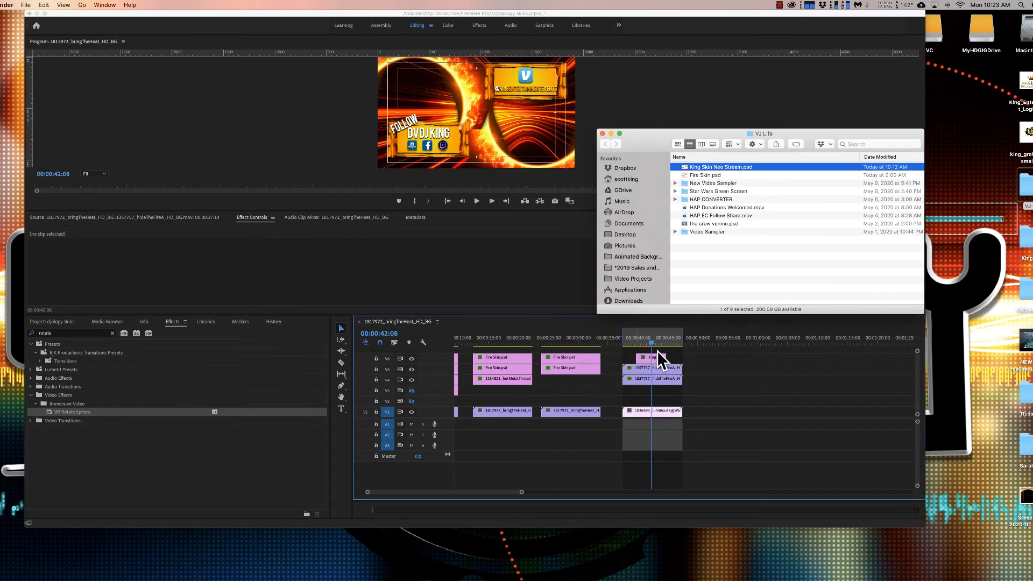
Step: Align the King Skin Neo Stream clip with the skin's start, extend it to the skin's end, and play the result
{"action": "left_click", "coordinate": [777, 373]}
{"action": "key", "text": "="}
{"action": "key", "text": "="}
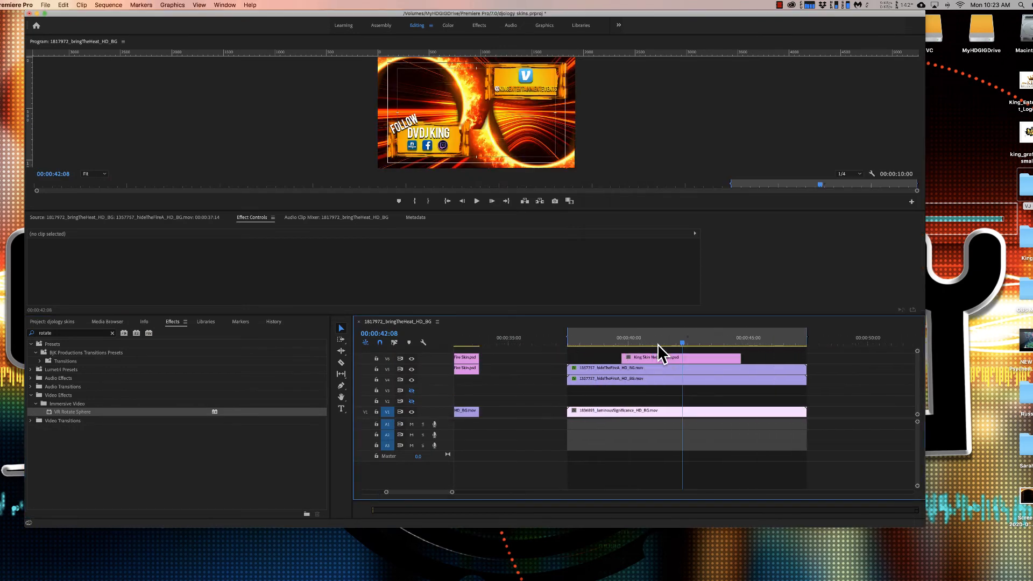
{"action": "left_click_drag", "start_coordinate": [647, 358], "coordinate": [592, 358]}
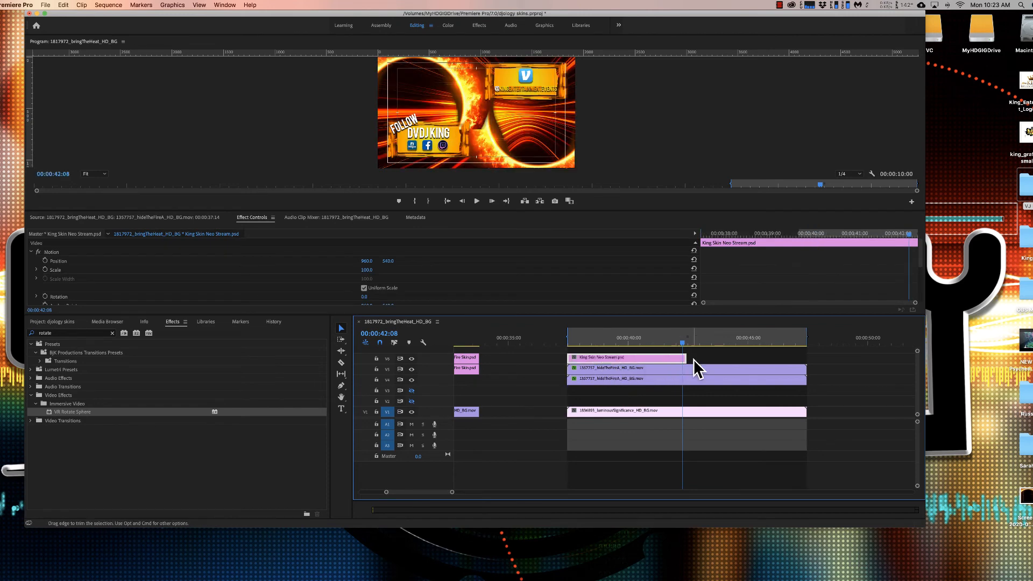
{"action": "left_click_drag", "start_coordinate": [684, 358], "coordinate": [804, 360]}
{"action": "key", "text": "space"}
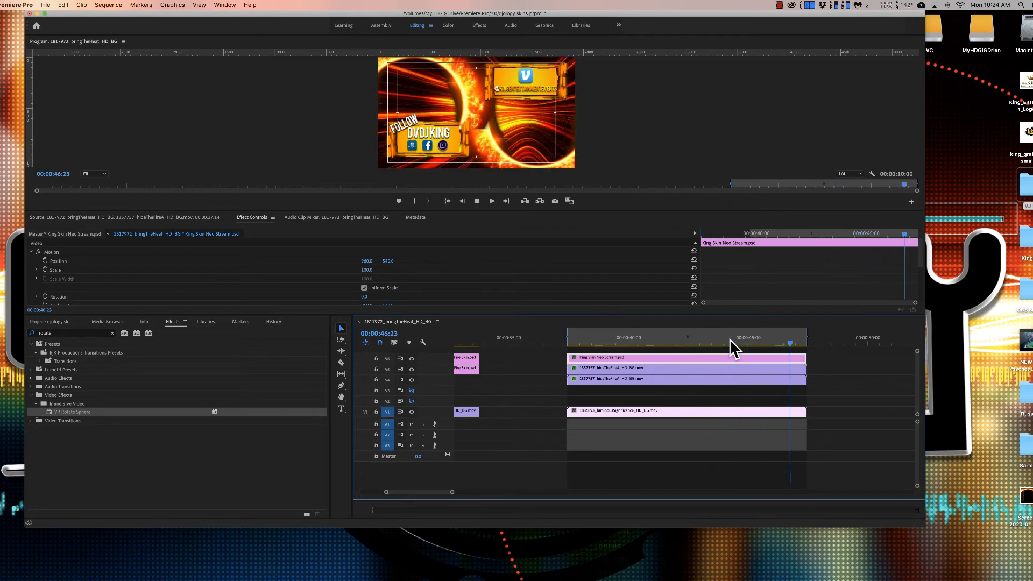
{"action": "left_click", "coordinate": [730, 339]}
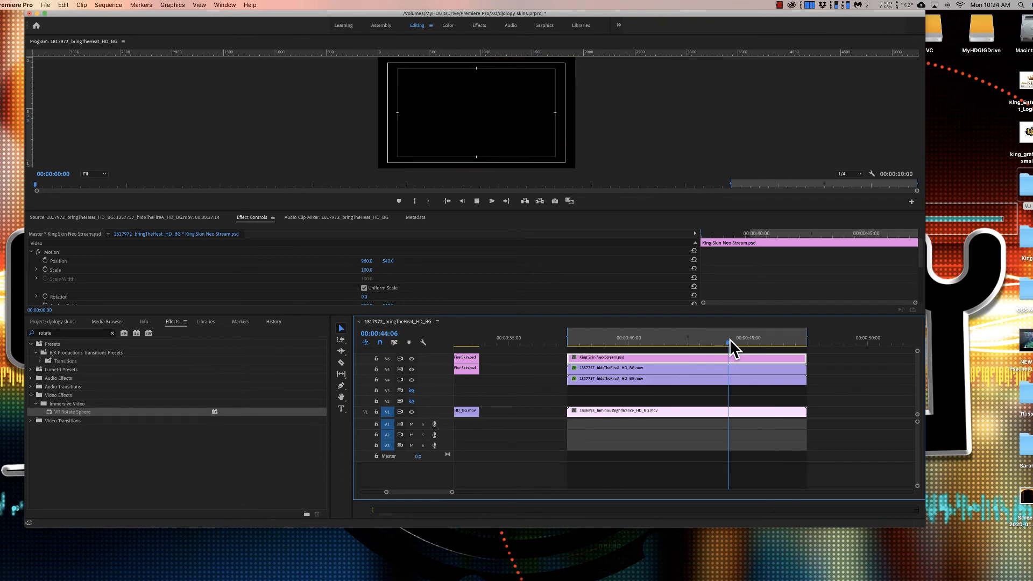
Step: Compare the new banner skin with and without fire, and hide the V4 and V5 tracks
{"action": "key", "text": "minus"}
{"action": "key", "text": "minus"}
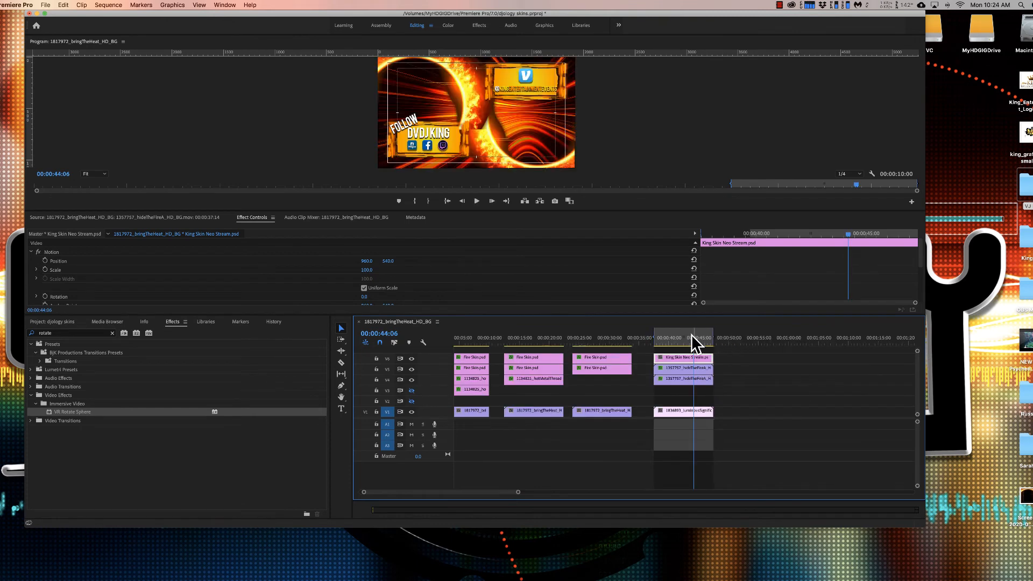
{"action": "left_click", "coordinate": [596, 368]}
{"action": "scroll", "coordinate": [587, 371], "scroll_direction": "right", "scroll_amount": 1}
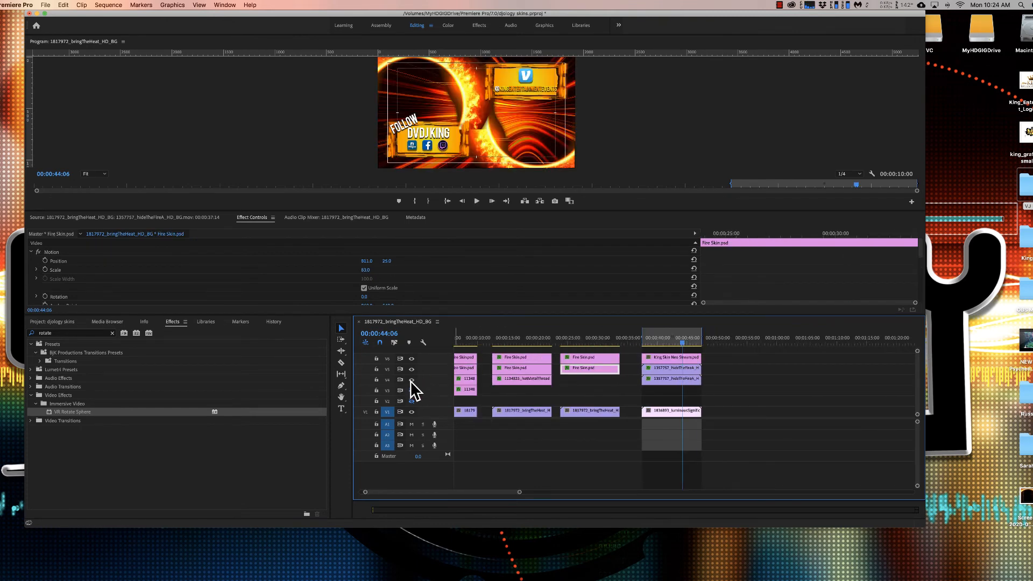
{"action": "left_click", "coordinate": [411, 380]}
{"action": "left_click", "coordinate": [411, 369]}
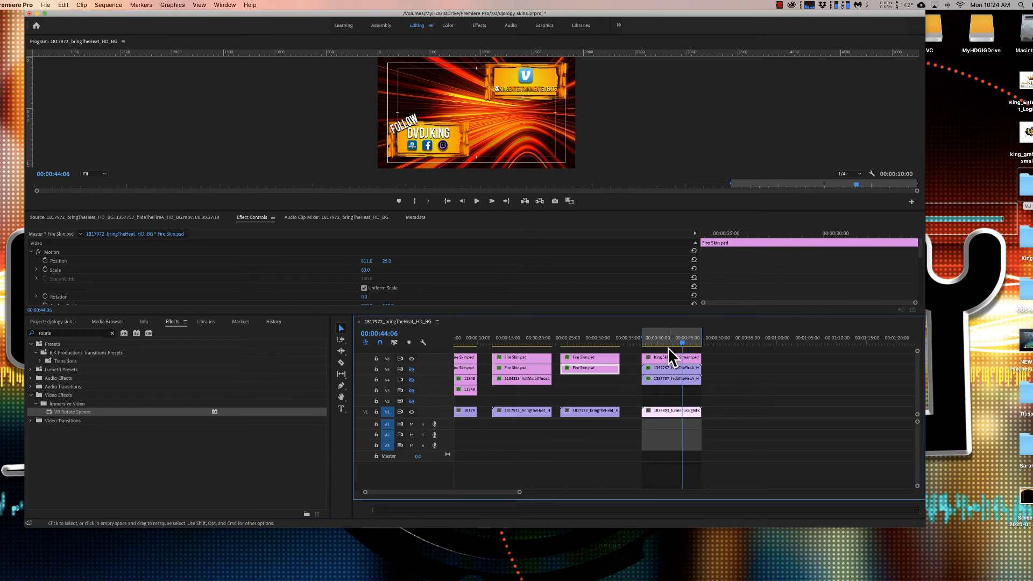
{"action": "left_click", "coordinate": [411, 379]}
{"action": "left_click", "coordinate": [411, 369]}
{"action": "left_click", "coordinate": [411, 380]}
{"action": "left_click", "coordinate": [412, 369]}
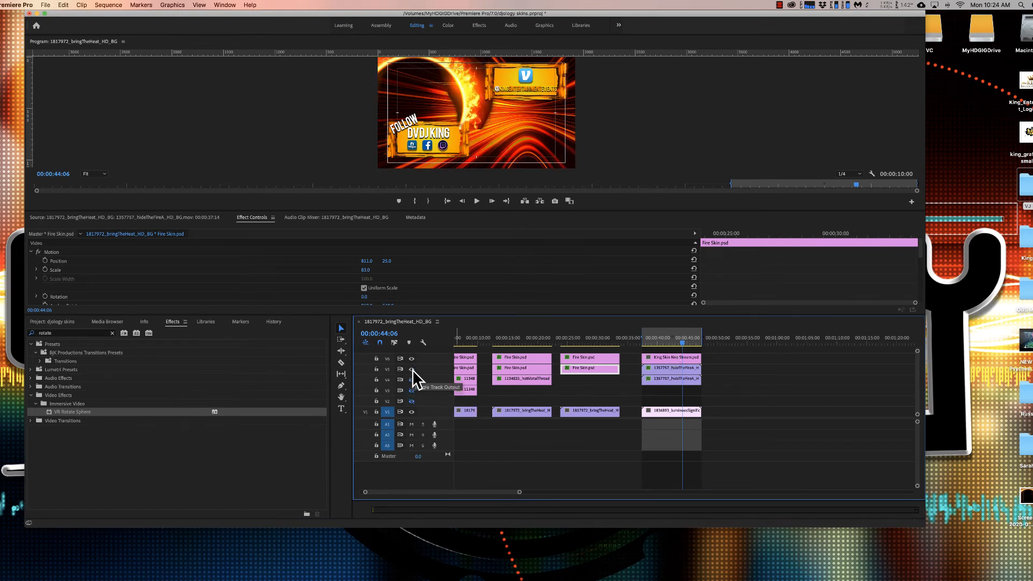
Step: Play the skin from its start with both fire layers hidden
{"action": "key", "text": "="}
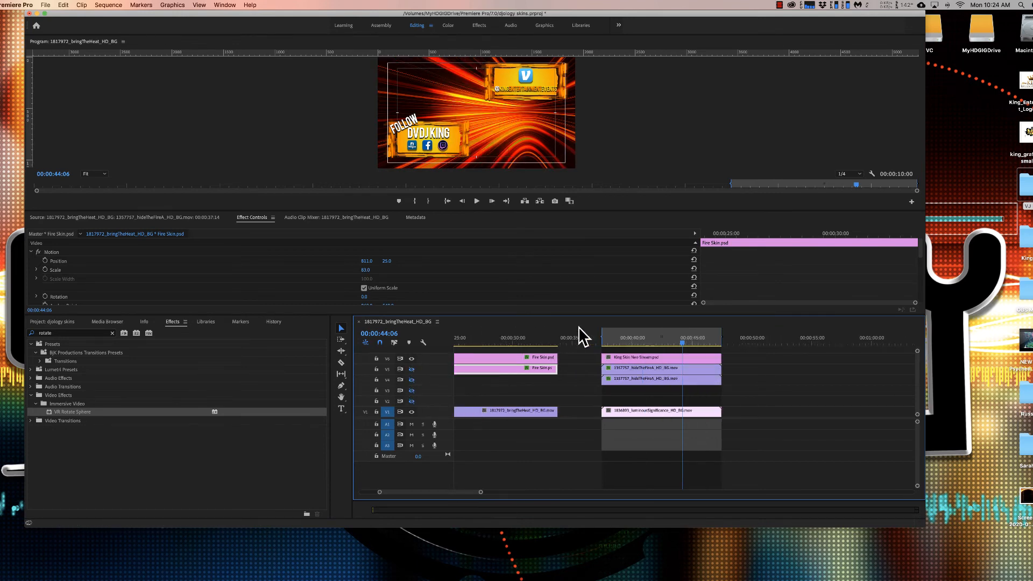
{"action": "key", "text": "Up"}
{"action": "key", "text": "space"}
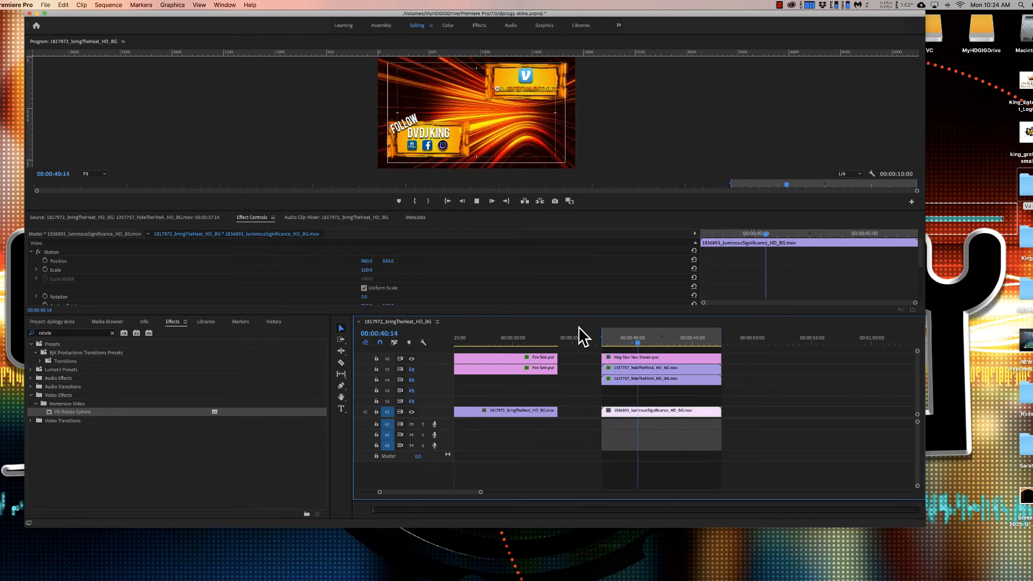
{"action": "key", "text": "space"}
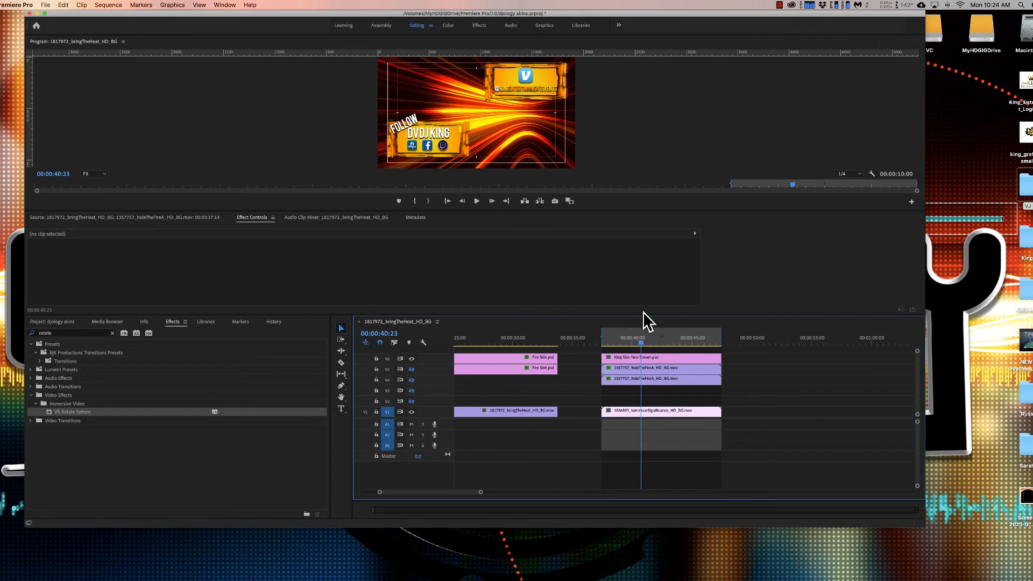
{"action": "left_click", "coordinate": [630, 341]}
{"action": "scroll", "coordinate": [632, 348], "scroll_direction": "up", "scroll_amount": 3}
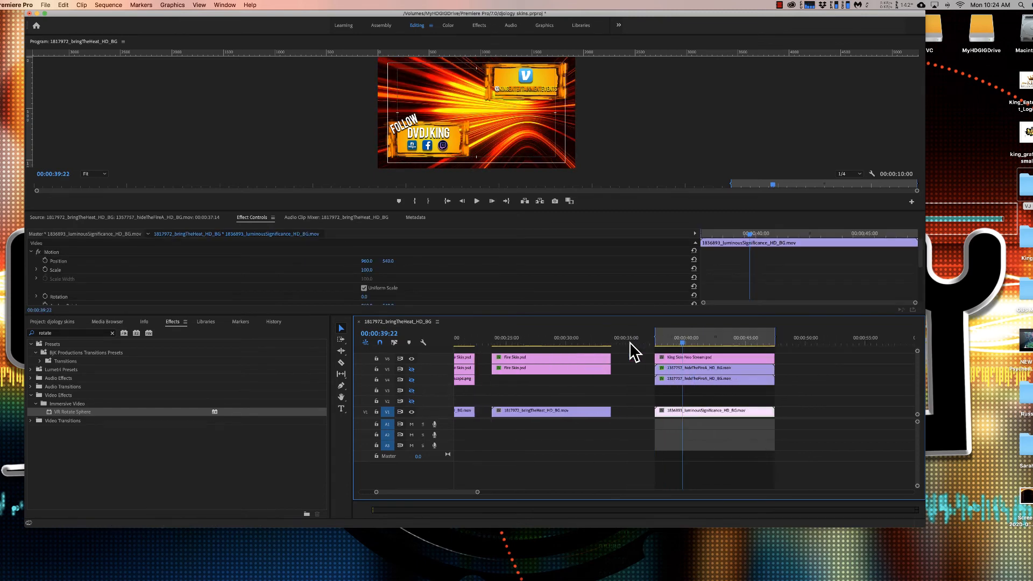
{"action": "left_click", "coordinate": [651, 412]}
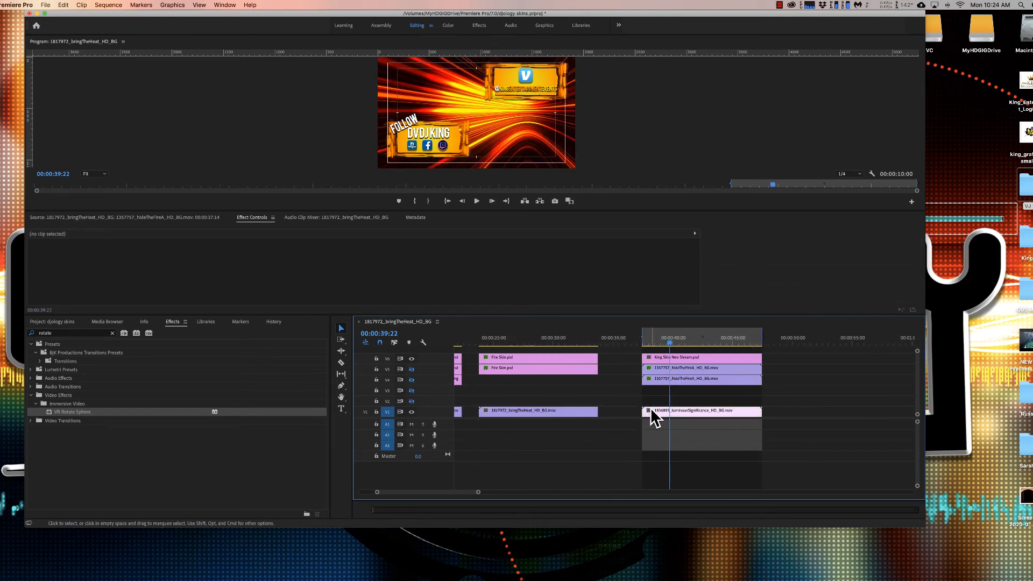
{"action": "left_click_drag", "start_coordinate": [663, 413], "coordinate": [815, 417]}
{"action": "left_click", "coordinate": [690, 338]}
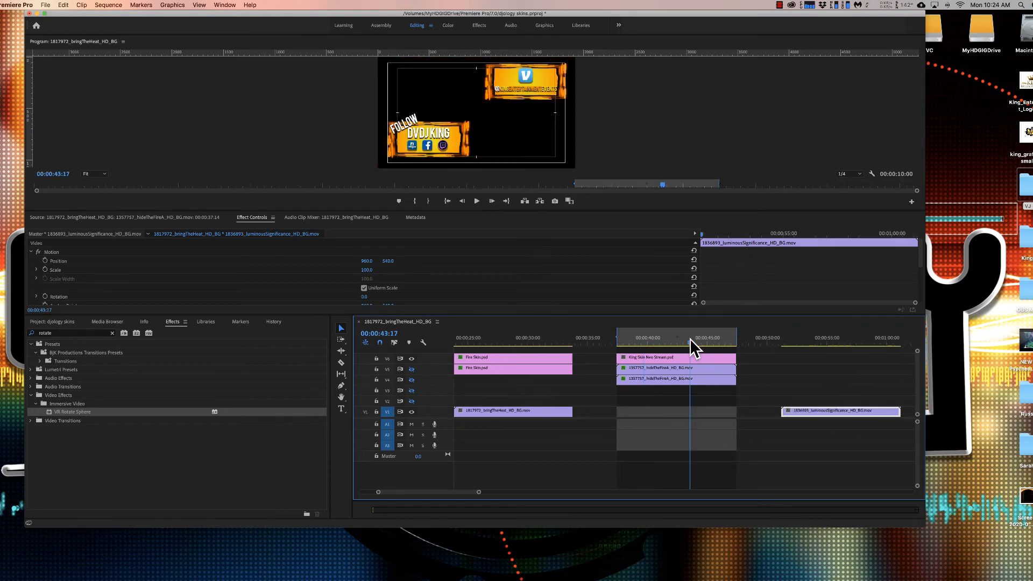
{"action": "key", "text": "super+z"}
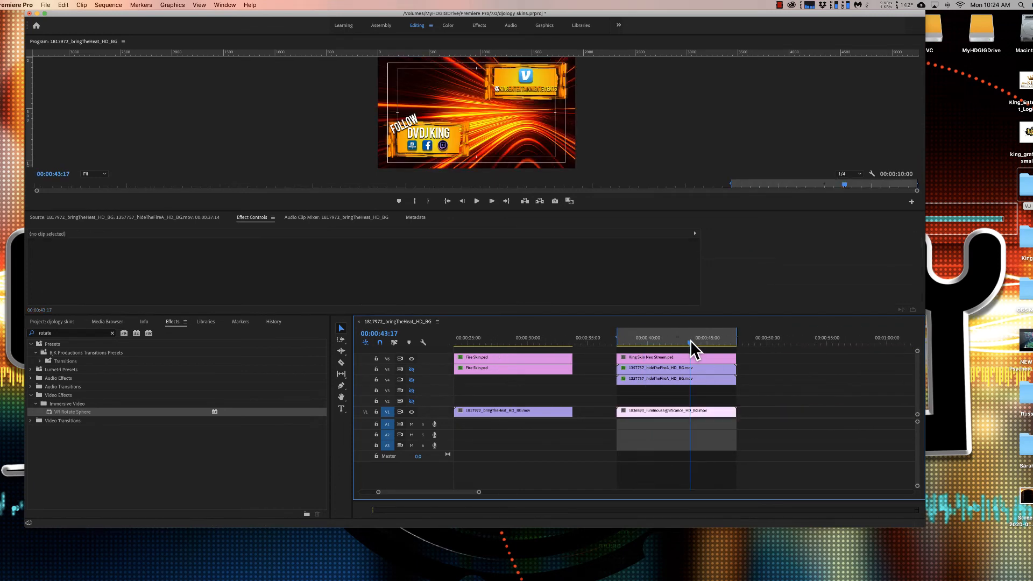
Step: Duplicate the luminousSignificance background and King Skin Neo Stream clips into the empty timeline after the skin, both starting at 00:00:49:22
{"action": "left_click", "coordinate": [648, 416]}
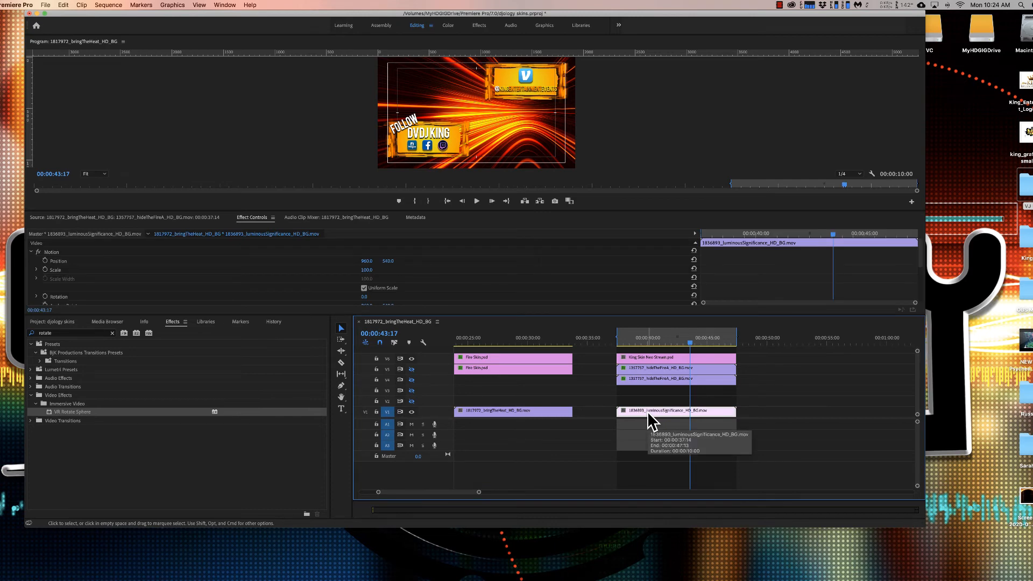
{"action": "left_click_drag", "start_coordinate": [657, 417], "coordinate": [780, 422], "text": "alt"}
{"action": "left_click", "coordinate": [795, 335]}
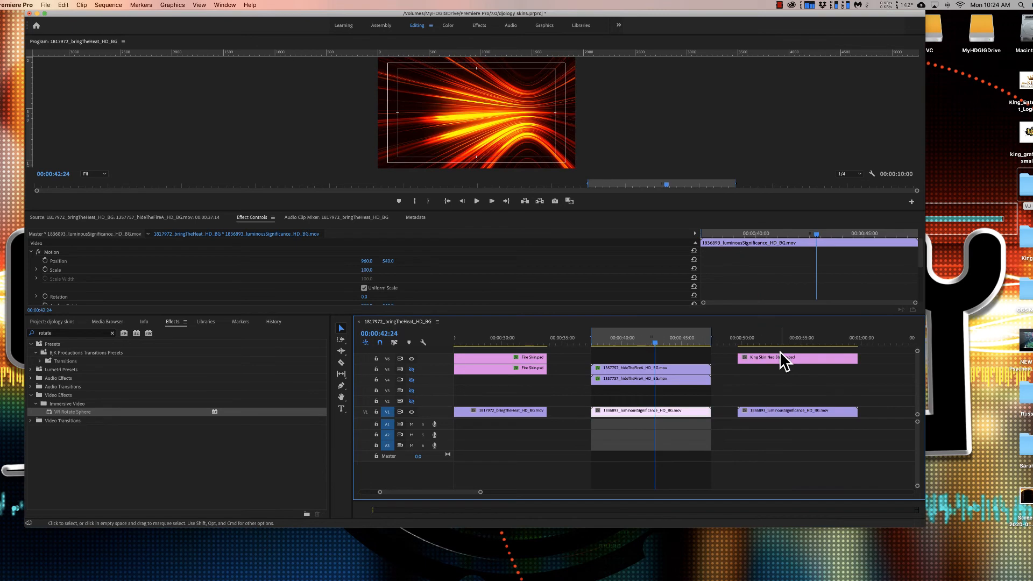
{"action": "key", "text": "super+z"}
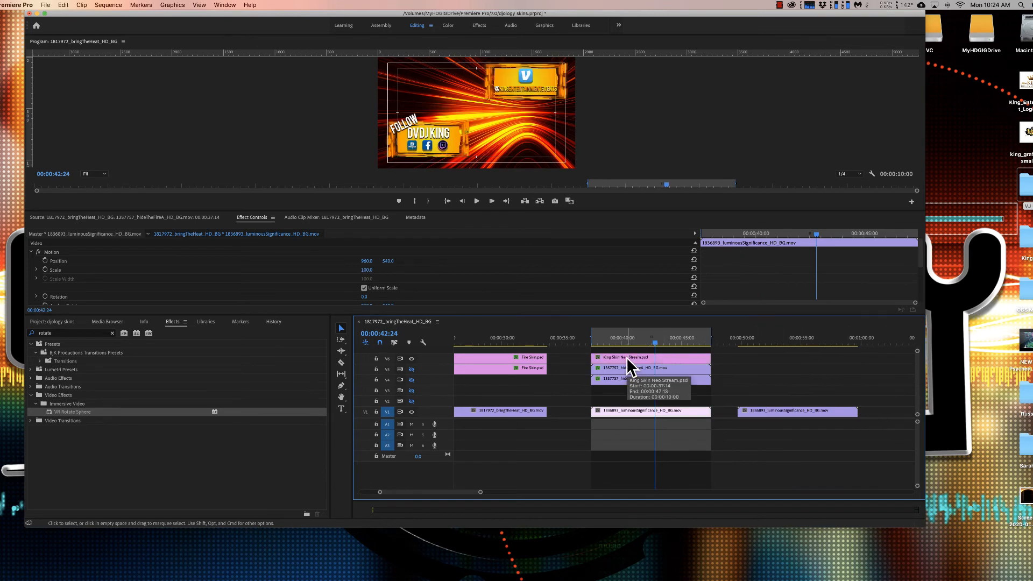
{"action": "left_click_drag", "start_coordinate": [627, 359], "coordinate": [775, 366]}
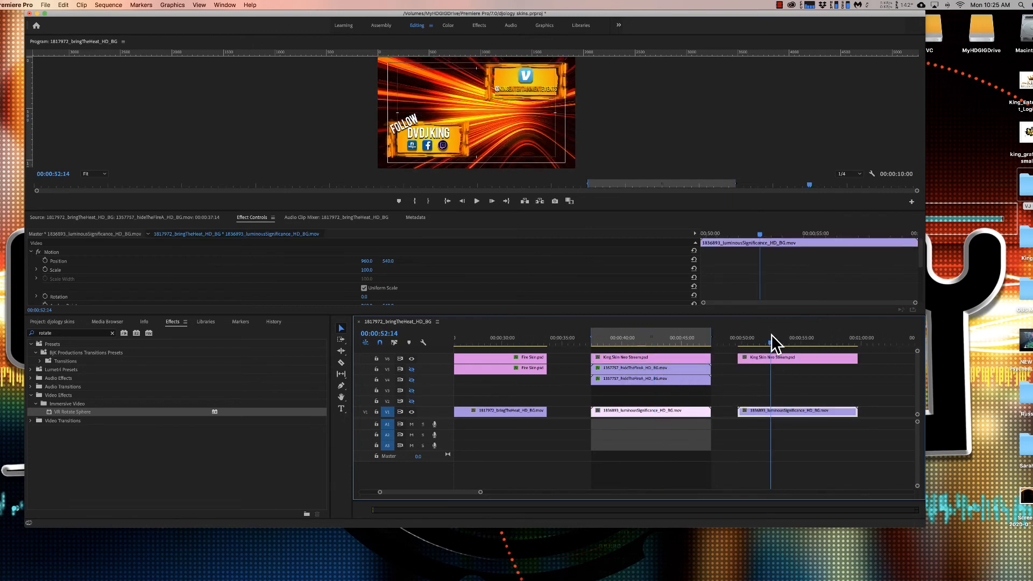
{"action": "left_click", "coordinate": [770, 334]}
{"action": "left_click", "coordinate": [786, 359]}
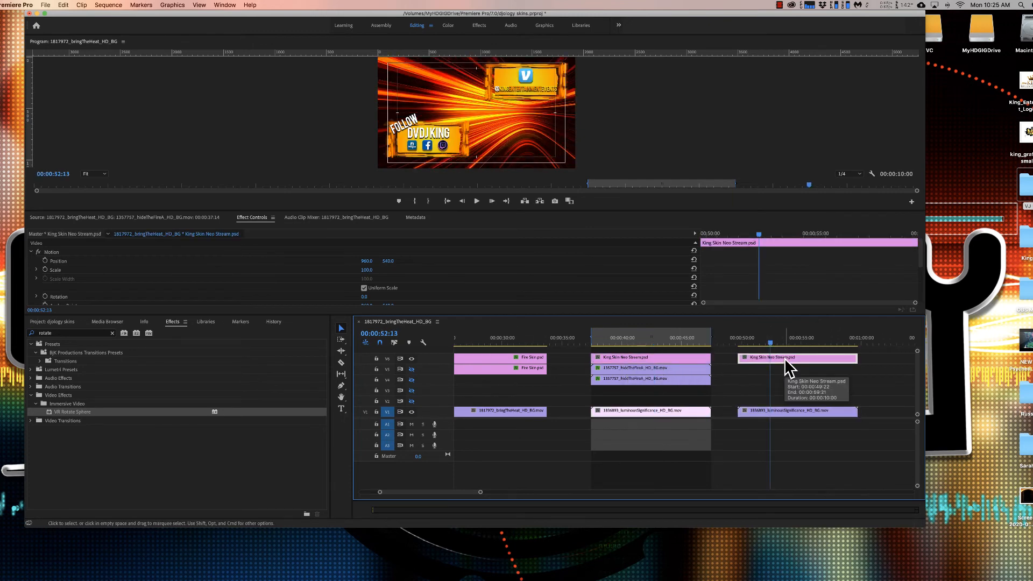
{"action": "left_click_drag", "start_coordinate": [786, 359], "coordinate": [784, 367]}
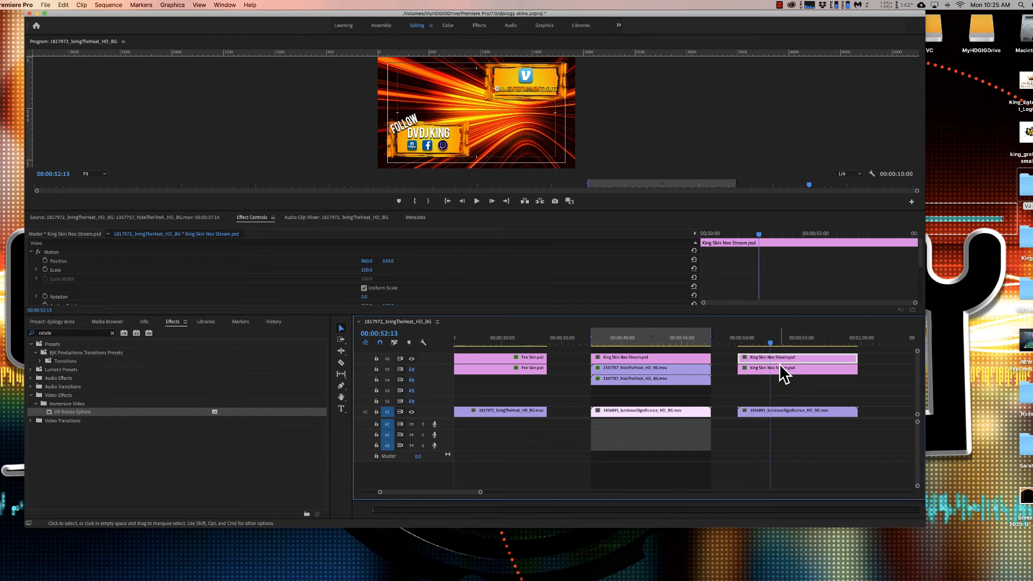
{"action": "left_click", "coordinate": [779, 367]}
{"action": "key", "text": "Delete"}
{"action": "left_click", "coordinate": [776, 354]}
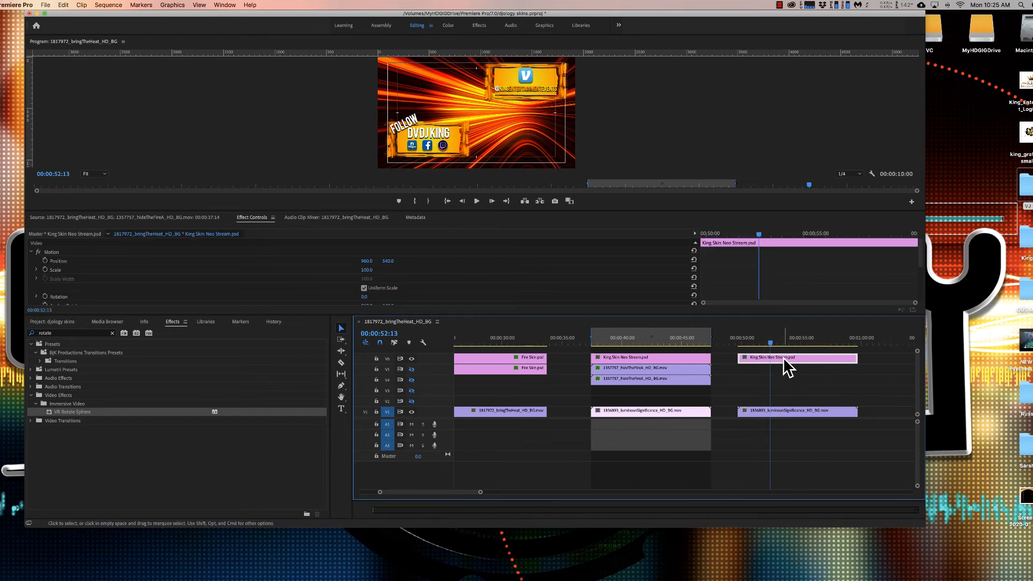
Step: Duplicate the King Skin Neo Stream clip onto V5 beneath the original, and move the upper copy down to vertical position 1182
{"action": "left_click_drag", "start_coordinate": [783, 357], "coordinate": [783, 368]}
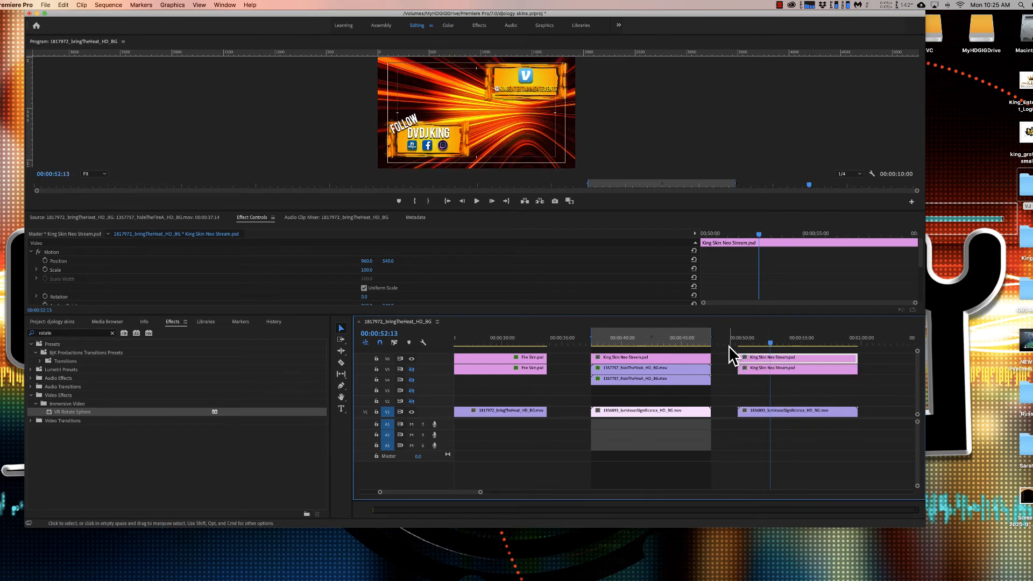
{"action": "double_click", "coordinate": [756, 356]}
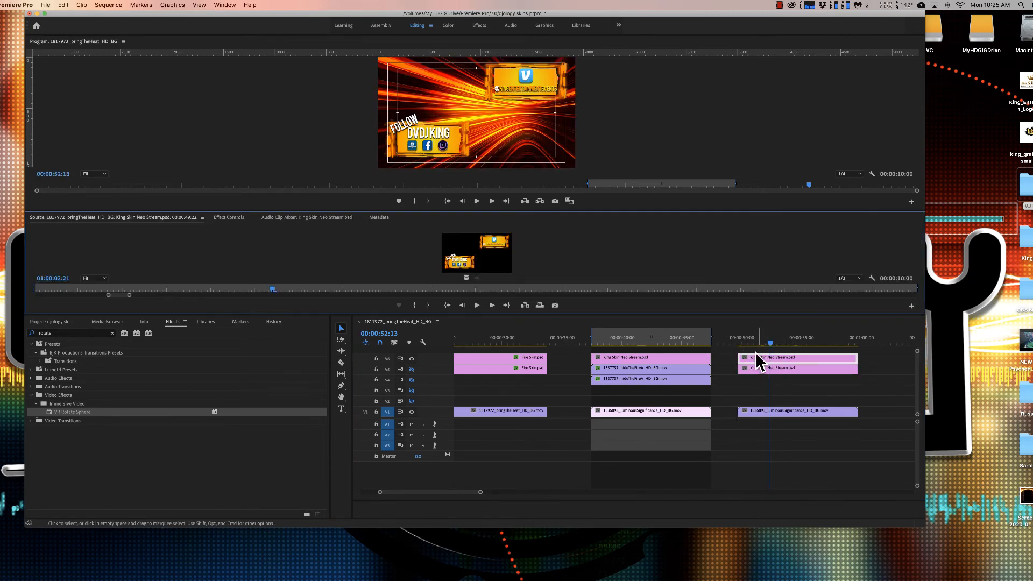
{"action": "left_click", "coordinate": [234, 219]}
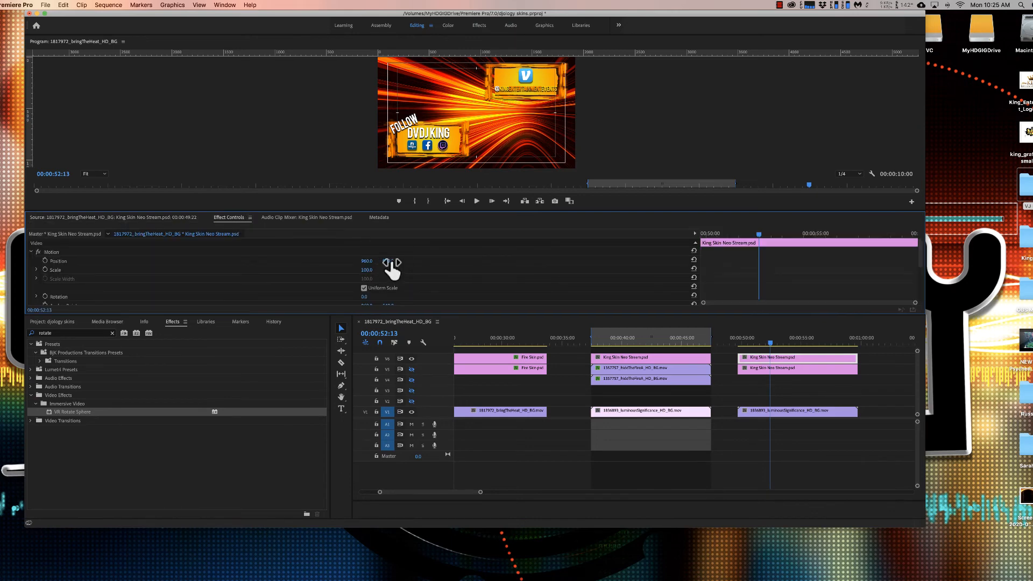
{"action": "left_click_drag", "start_coordinate": [388, 261], "coordinate": [604, 260]}
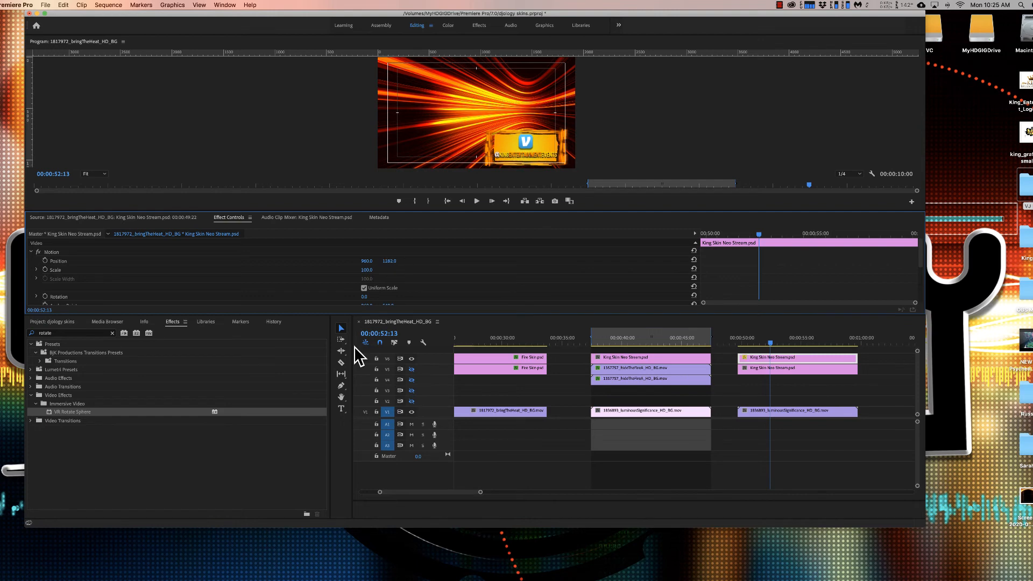
Step: Show the V5 track and set the upper King Skin Neo Stream clip's vertical position to 1100 to line up the lower banners
{"action": "left_click", "coordinate": [412, 369]}
{"action": "left_click", "coordinate": [411, 380]}
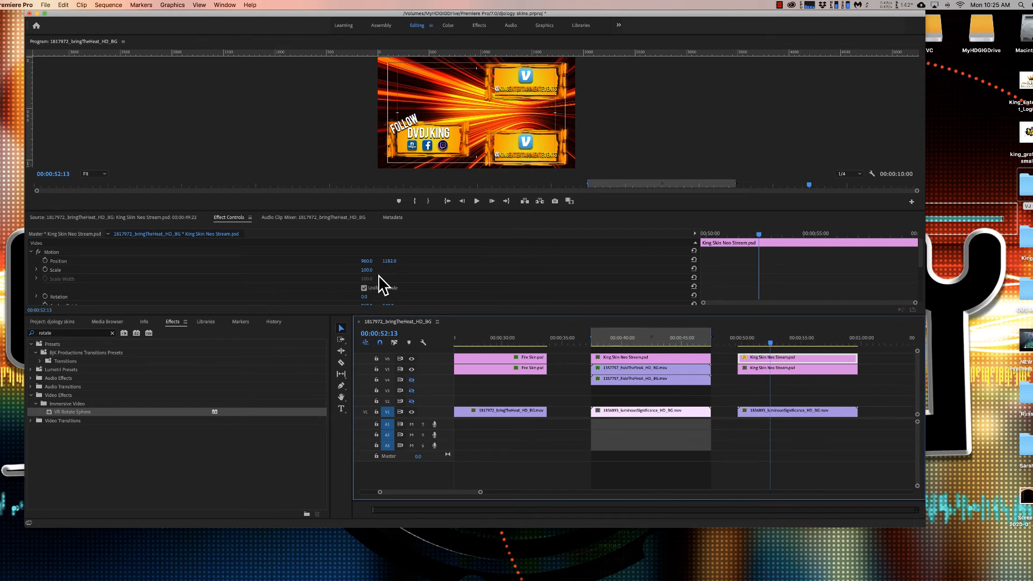
{"action": "mouse_move", "coordinate": [385, 261]}
{"action": "left_mouse_down"}
{"action": "mouse_move", "coordinate": [361, 260]}
{"action": "mouse_move", "coordinate": [389, 264]}
{"action": "left_mouse_up"}
{"action": "left_click", "coordinate": [798, 370]}
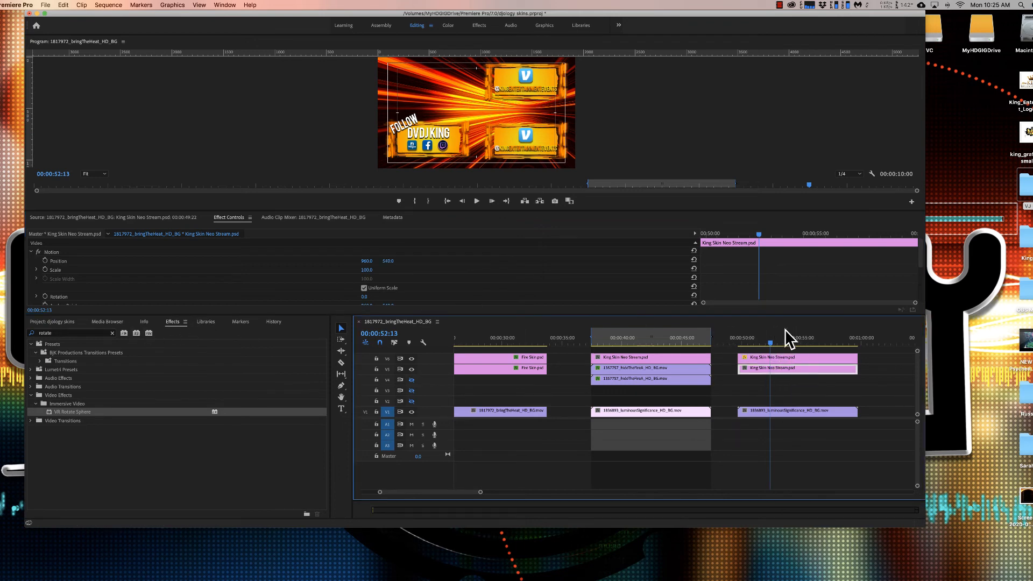
{"action": "left_click", "coordinate": [788, 358]}
{"action": "left_click", "coordinate": [369, 270]}
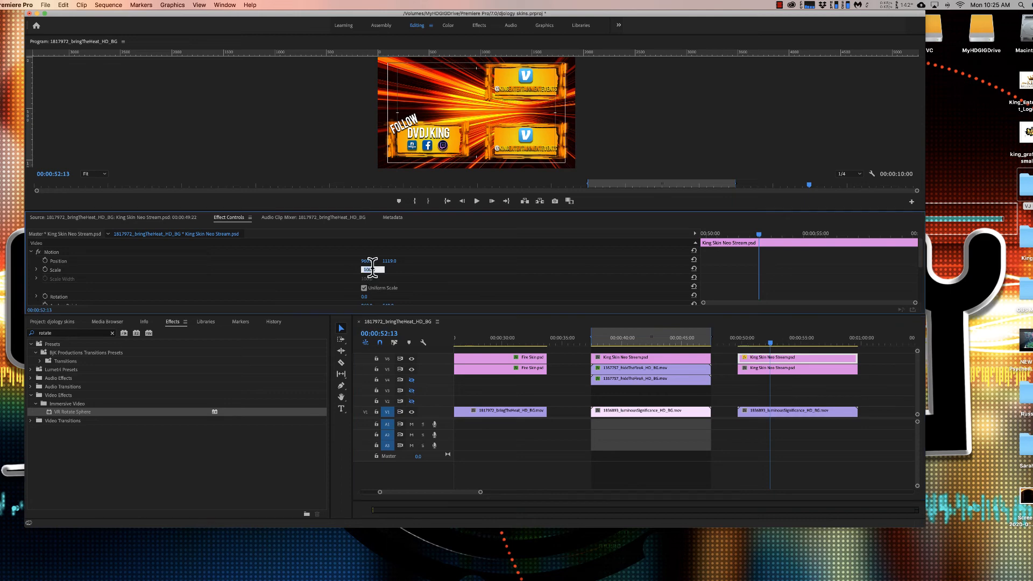
{"action": "left_click", "coordinate": [437, 260]}
{"action": "mouse_move", "coordinate": [396, 261]}
{"action": "left_mouse_down"}
{"action": "mouse_move", "coordinate": [380, 260]}
{"action": "mouse_move", "coordinate": [388, 262]}
{"action": "left_mouse_up"}
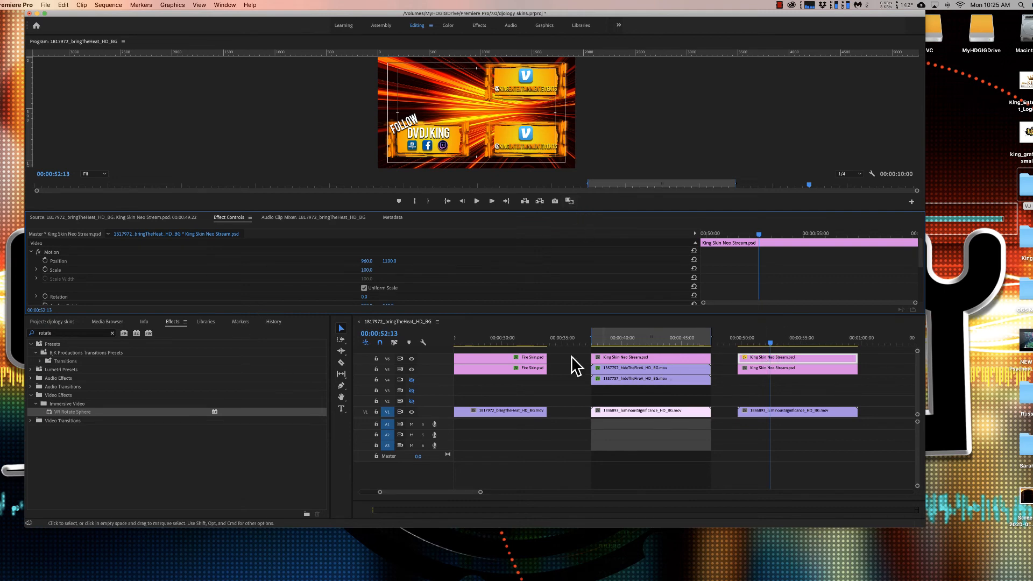
Step: Toggle the V6 track's visibility off and on to compare the two banner copies
{"action": "left_click", "coordinate": [408, 357]}
{"action": "left_click", "coordinate": [408, 358]}
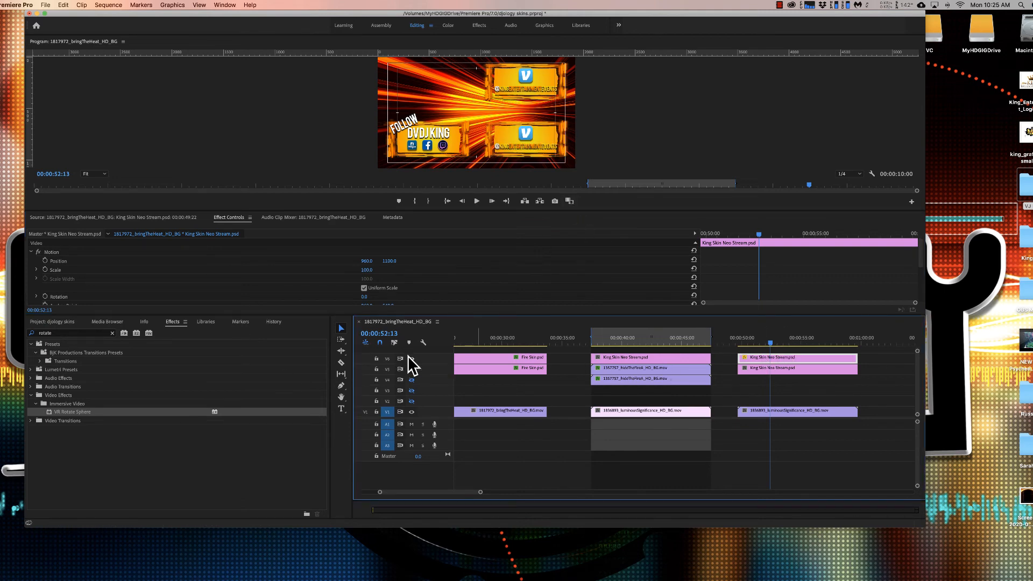
{"action": "left_click", "coordinate": [409, 357]}
{"action": "left_click", "coordinate": [408, 357]}
Step: Apply the Crop effect to the V5 King Skin Neo Stream clip and crop its top by about 42%
{"action": "left_click", "coordinate": [808, 370]}
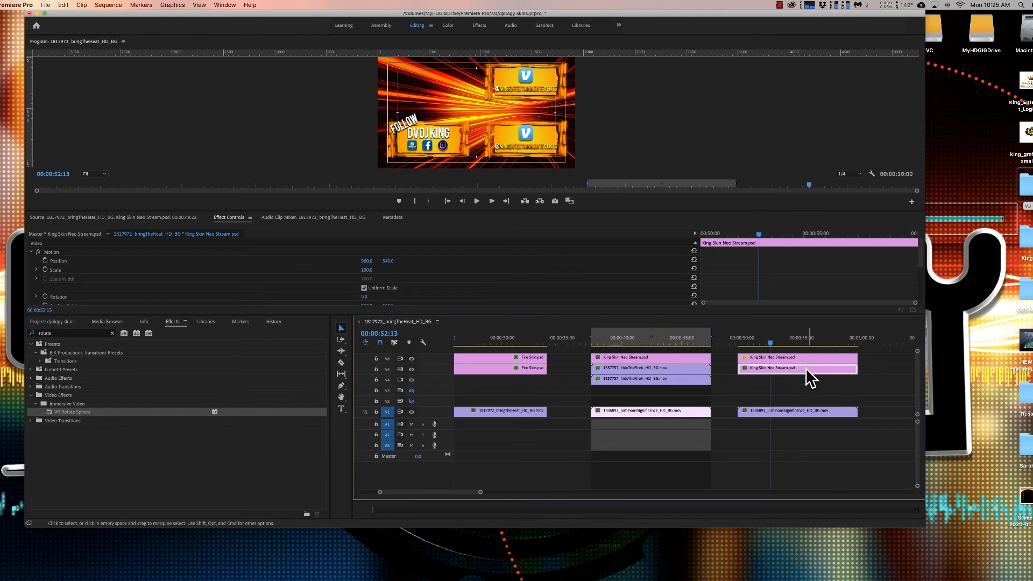
{"action": "left_click", "coordinate": [60, 332]}
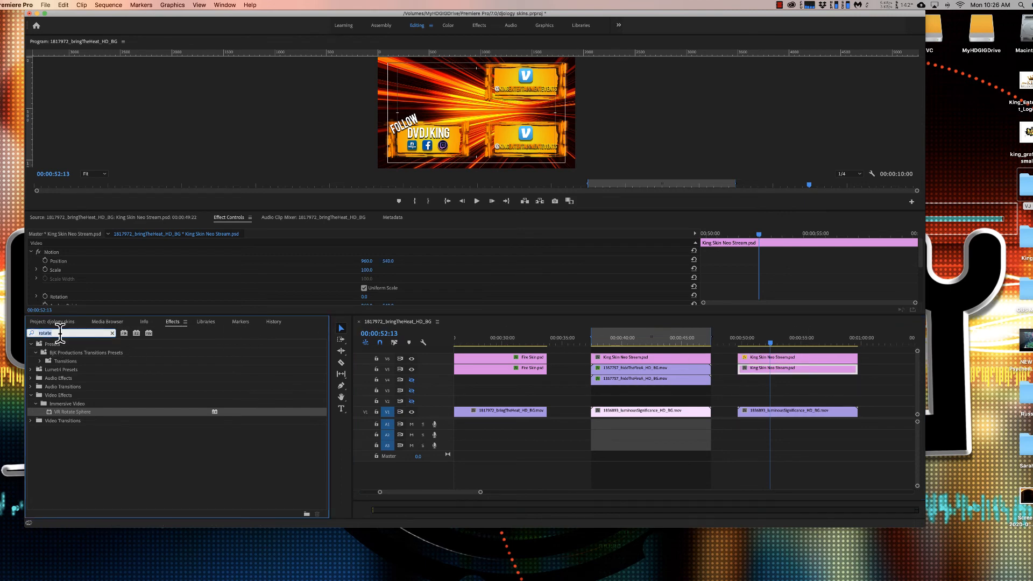
{"action": "type", "text": "crop"}
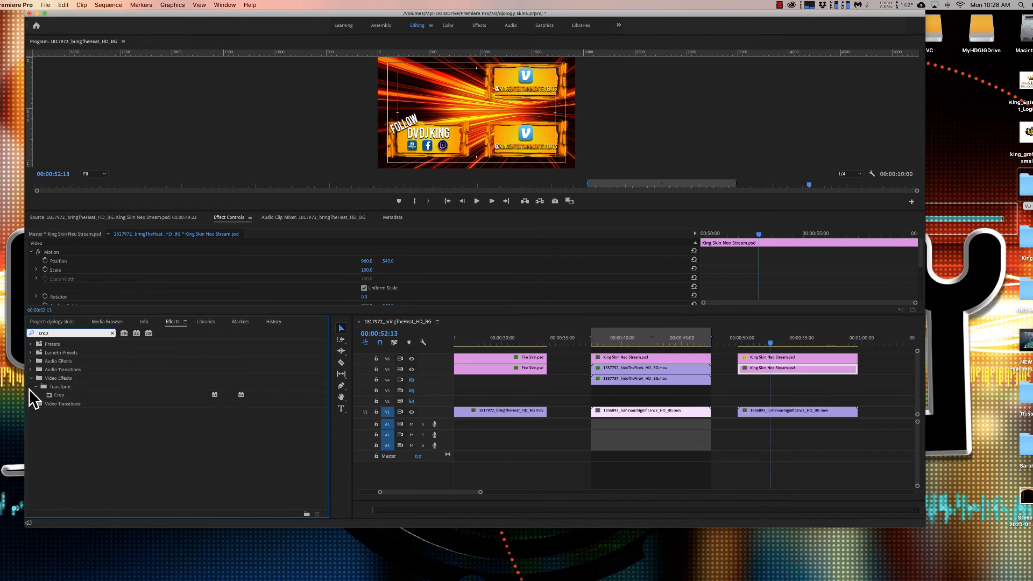
{"action": "left_click_drag", "start_coordinate": [54, 395], "coordinate": [796, 371]}
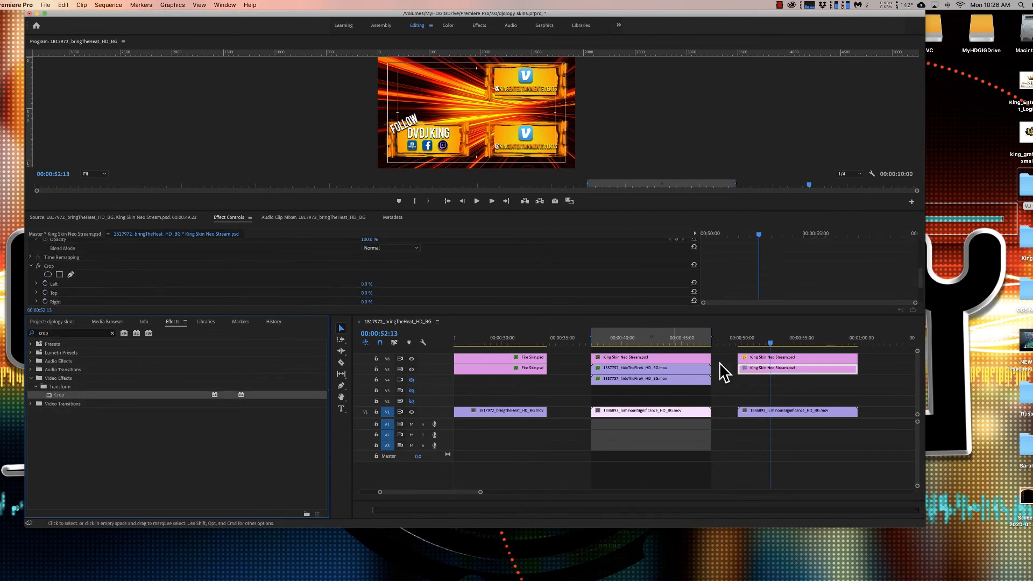
{"action": "scroll", "coordinate": [256, 275], "scroll_direction": "down", "scroll_amount": 3}
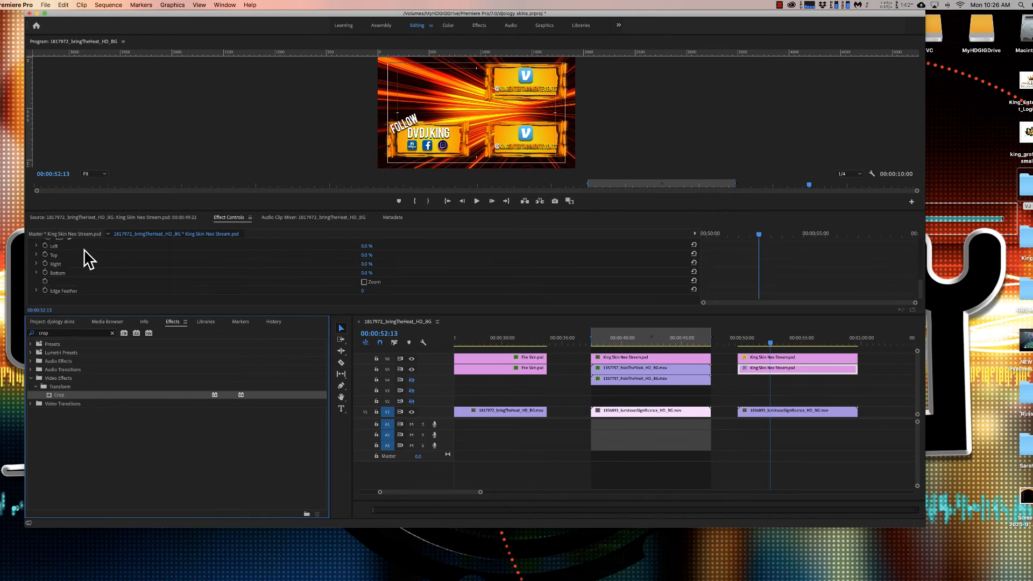
{"action": "left_click_drag", "start_coordinate": [366, 254], "coordinate": [393, 255]}
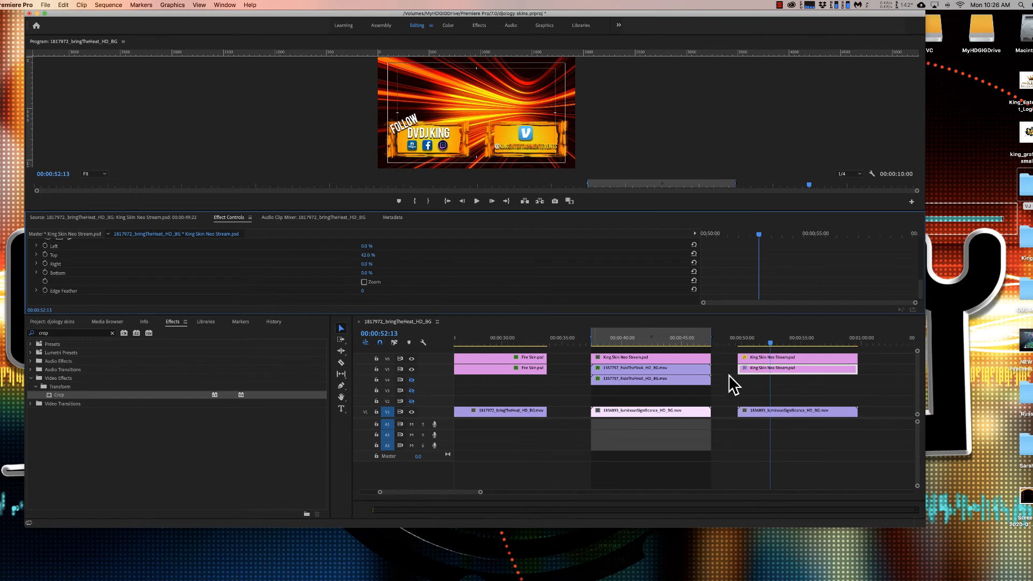
Step: Play the new skin with both banners along the lower edge of the frame
{"action": "left_click", "coordinate": [759, 341]}
{"action": "key", "text": "space"}
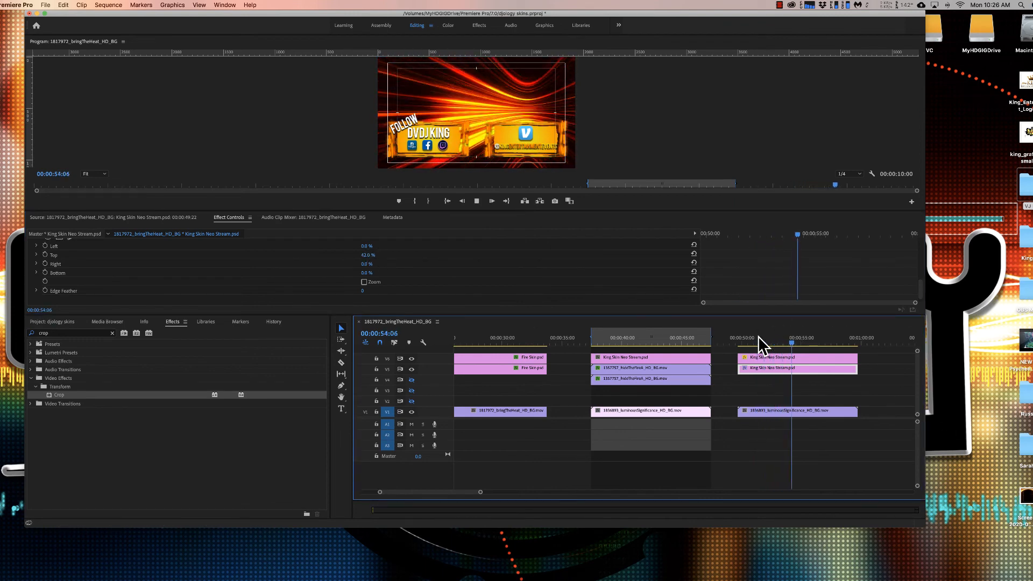
{"action": "key", "text": "space"}
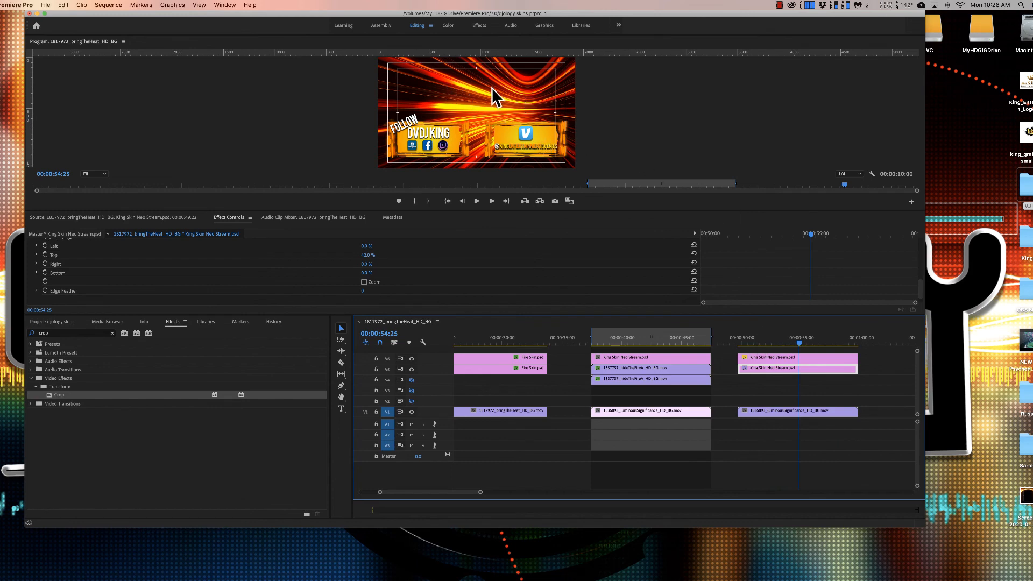
Step: Review the earlier skins from the fireball skin back to the two Fire Skin variants, playing the one with banners at the frame's top
{"action": "left_click", "coordinate": [641, 338]}
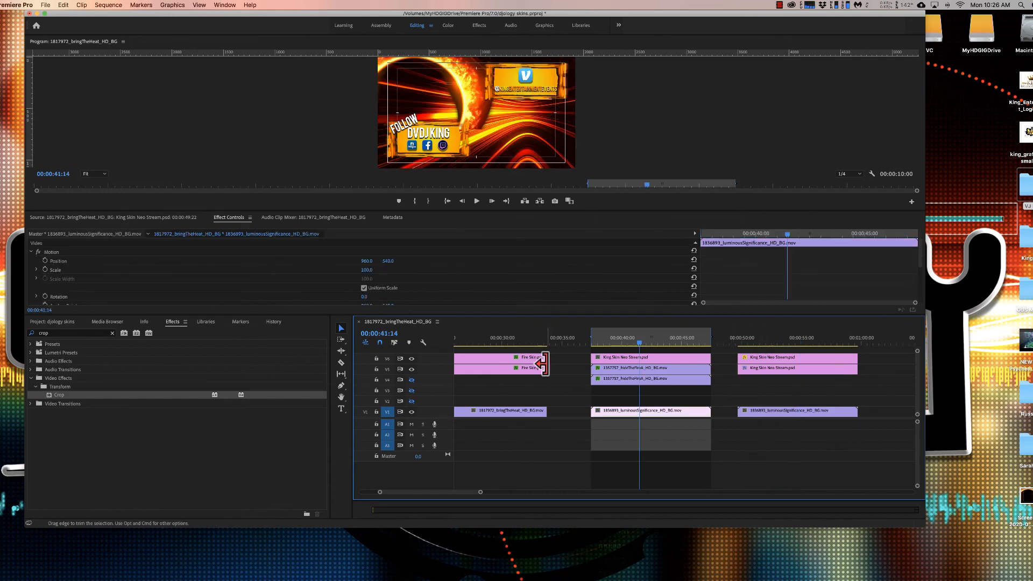
{"action": "scroll", "coordinate": [546, 356], "scroll_direction": "left", "scroll_amount": 2}
{"action": "left_click", "coordinate": [532, 338]}
{"action": "scroll", "coordinate": [531, 337], "scroll_direction": "left", "scroll_amount": 2}
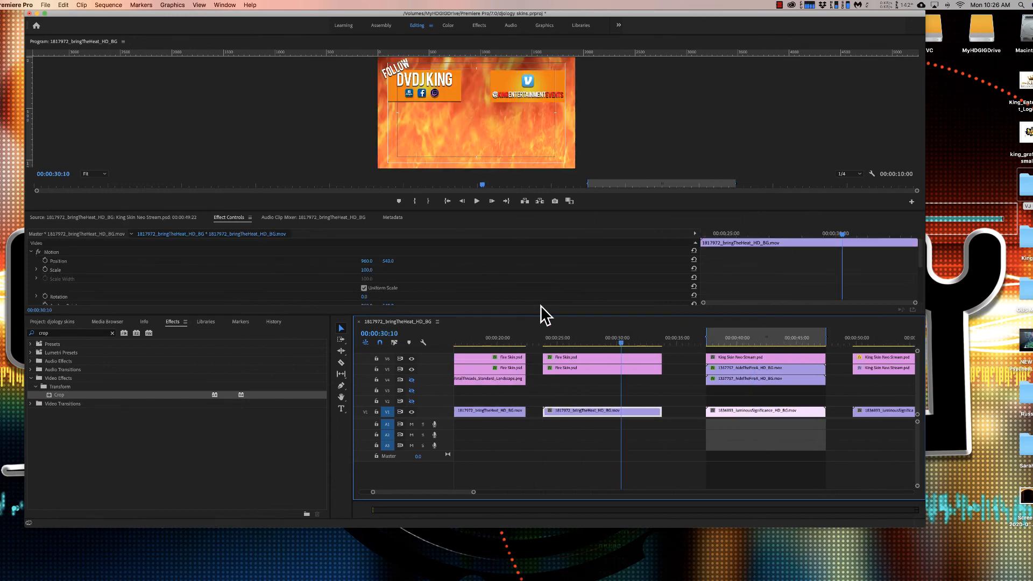
{"action": "key", "text": "space"}
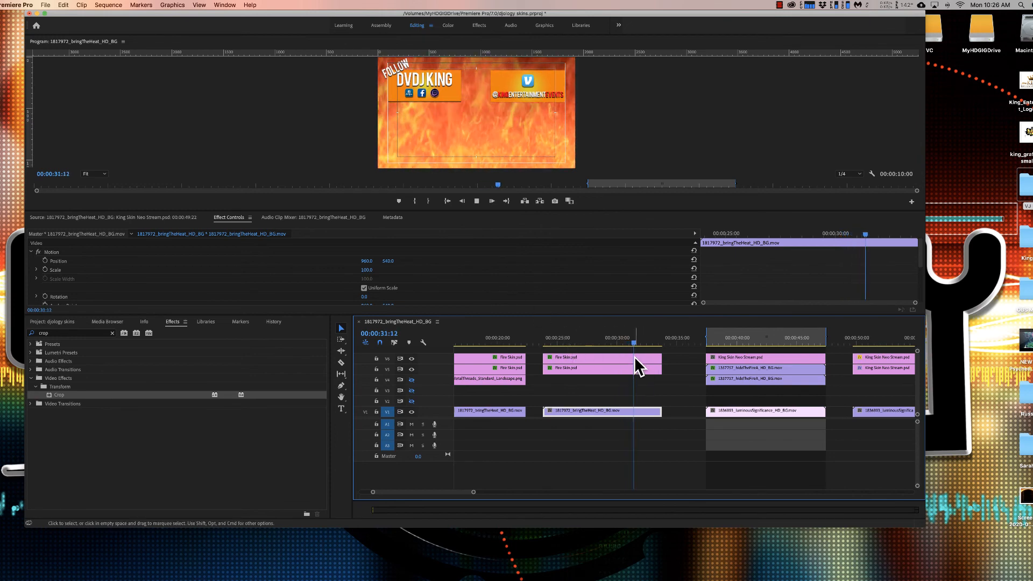
{"action": "key", "text": "space"}
{"action": "scroll", "coordinate": [631, 357], "scroll_direction": "left", "scroll_amount": 3}
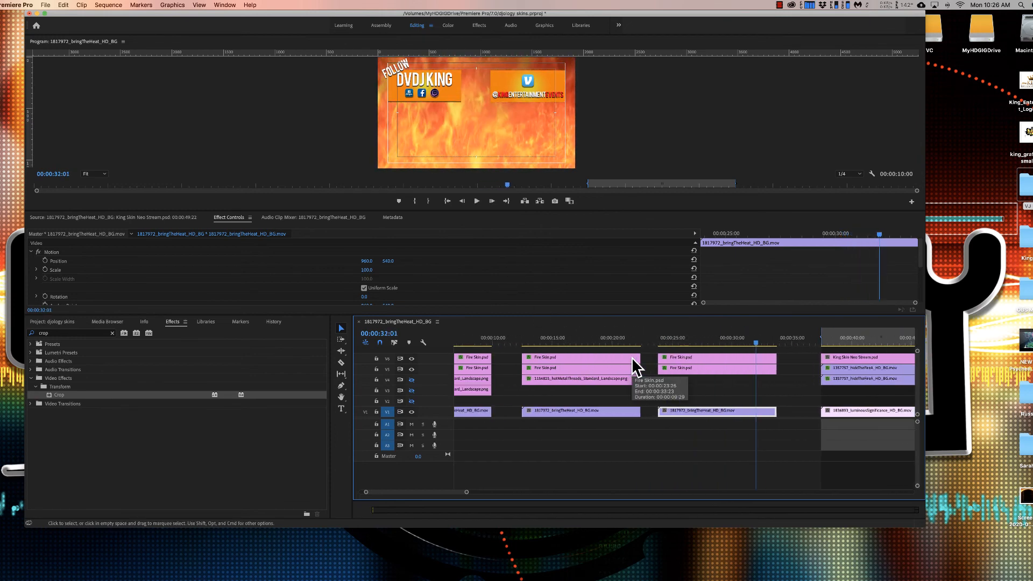
{"action": "left_click", "coordinate": [579, 337]}
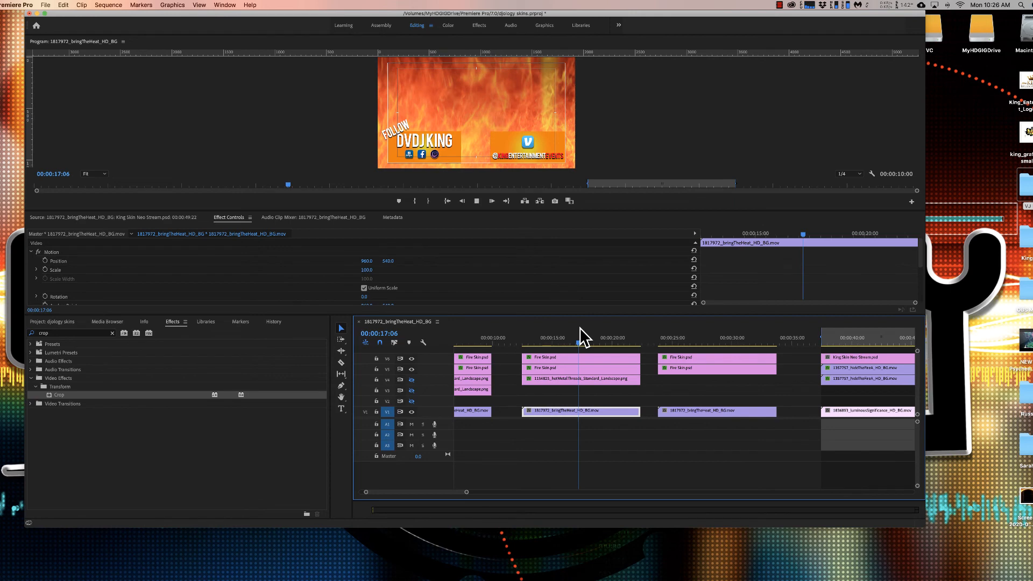
{"action": "left_click", "coordinate": [709, 336]}
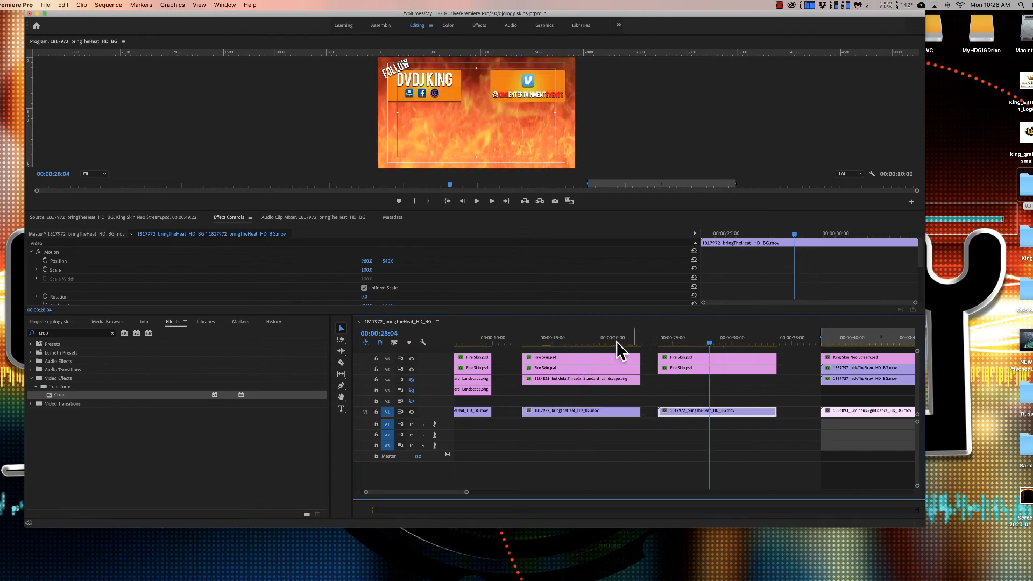
{"action": "left_click", "coordinate": [578, 336]}
{"action": "scroll", "coordinate": [579, 336], "scroll_direction": "left", "scroll_amount": 3}
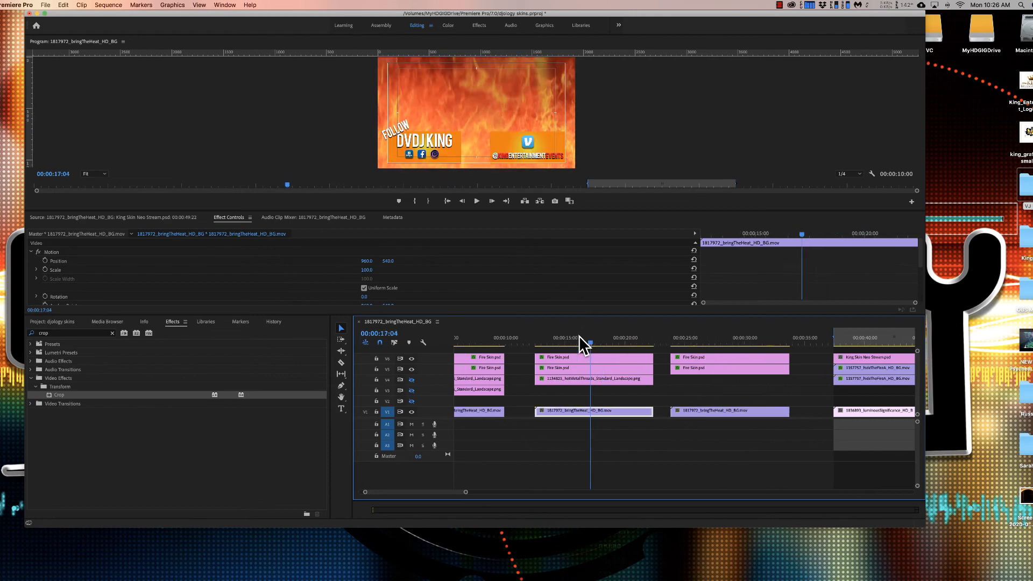
Step: Review all the skins in order, from the first Fire Skin layout to the cropped King Skin layout
{"action": "left_click", "coordinate": [514, 334]}
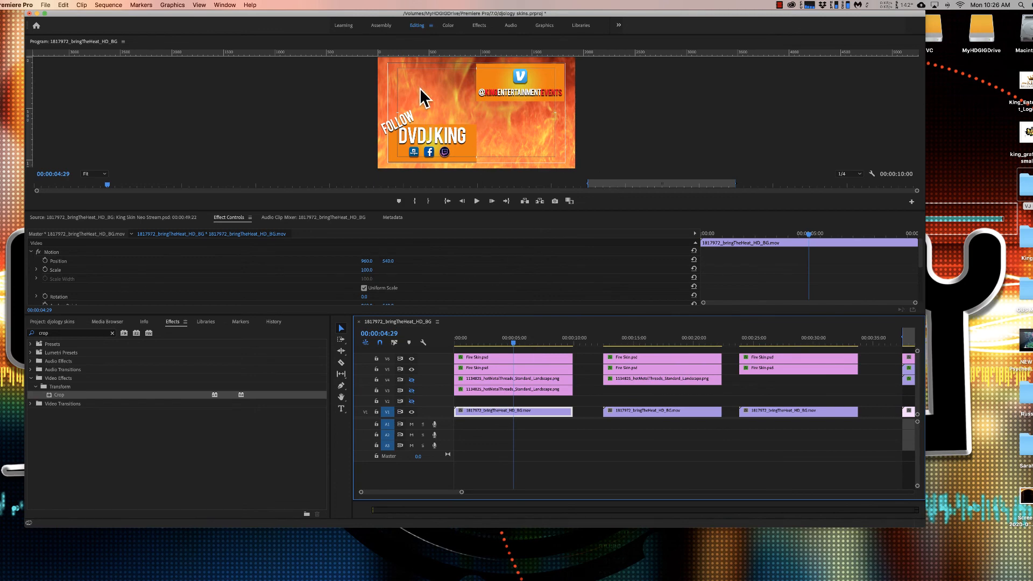
{"action": "mouse_move", "coordinate": [512, 337]}
{"action": "left_mouse_down"}
{"action": "mouse_move", "coordinate": [474, 338]}
{"action": "mouse_move", "coordinate": [516, 337]}
{"action": "left_mouse_up"}
{"action": "left_click", "coordinate": [659, 339]}
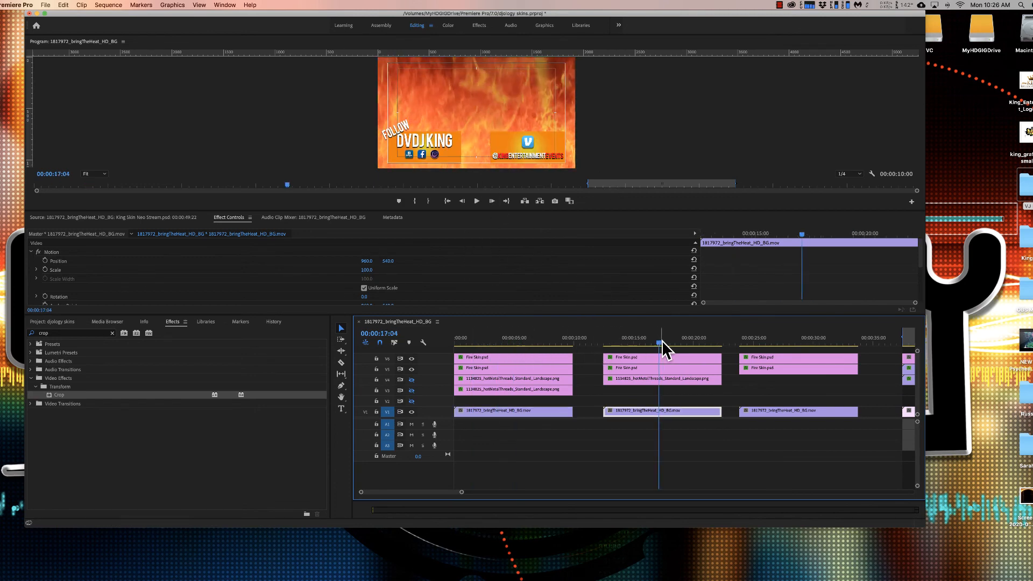
{"action": "left_click", "coordinate": [818, 340]}
{"action": "scroll", "coordinate": [773, 353], "scroll_direction": "right", "scroll_amount": 3}
{"action": "scroll", "coordinate": [777, 359], "scroll_direction": "right", "scroll_amount": 4}
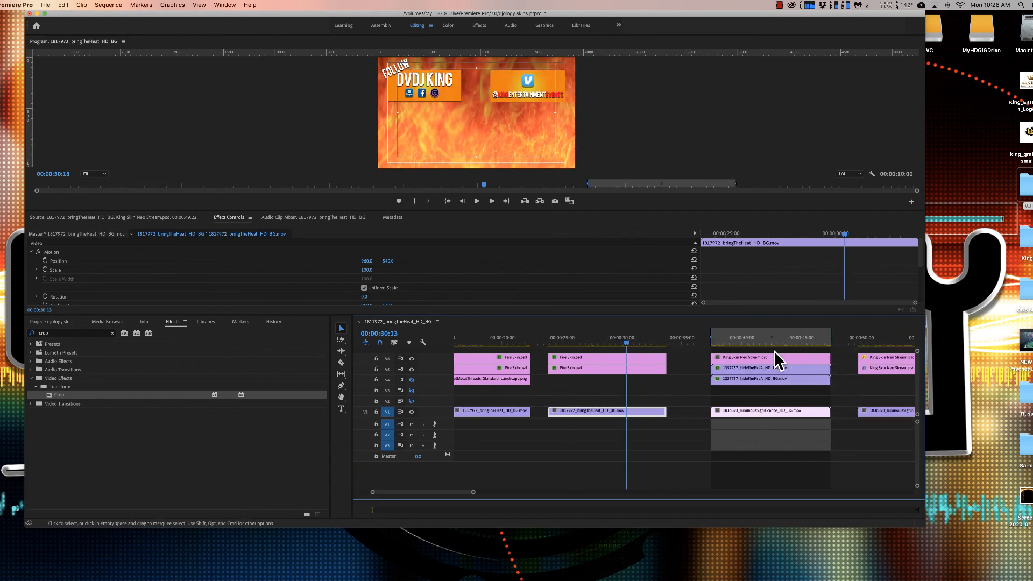
{"action": "left_click", "coordinate": [730, 338]}
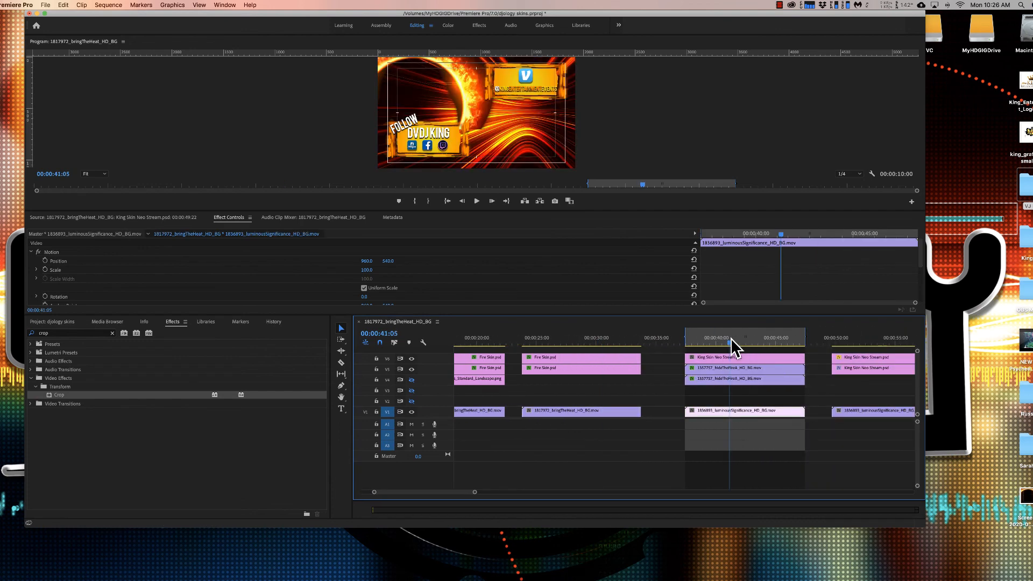
{"action": "left_click", "coordinate": [856, 338]}
{"action": "scroll", "coordinate": [869, 360], "scroll_direction": "right", "scroll_amount": 2}
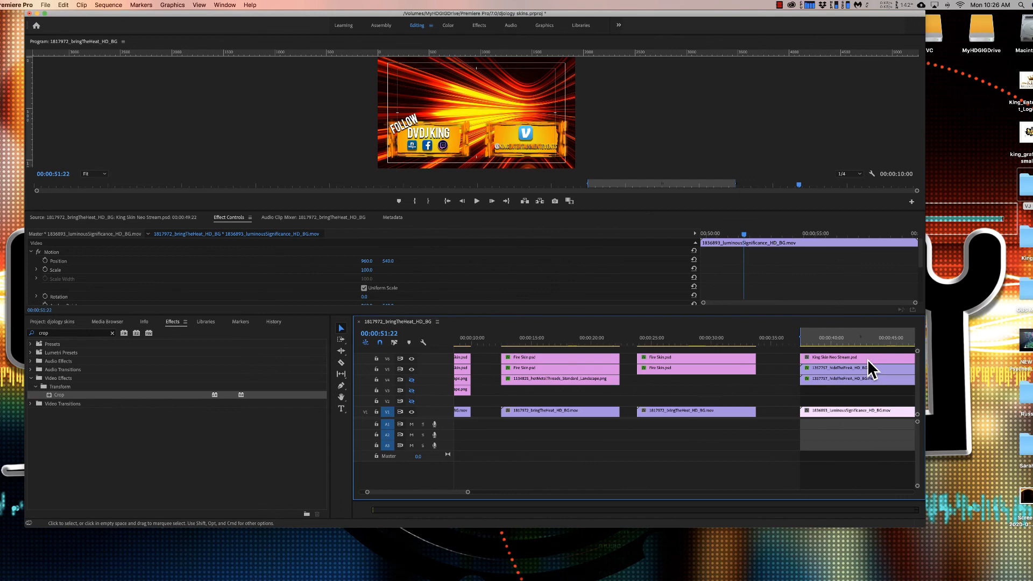
{"action": "scroll", "coordinate": [867, 359], "scroll_direction": "right", "scroll_amount": 2}
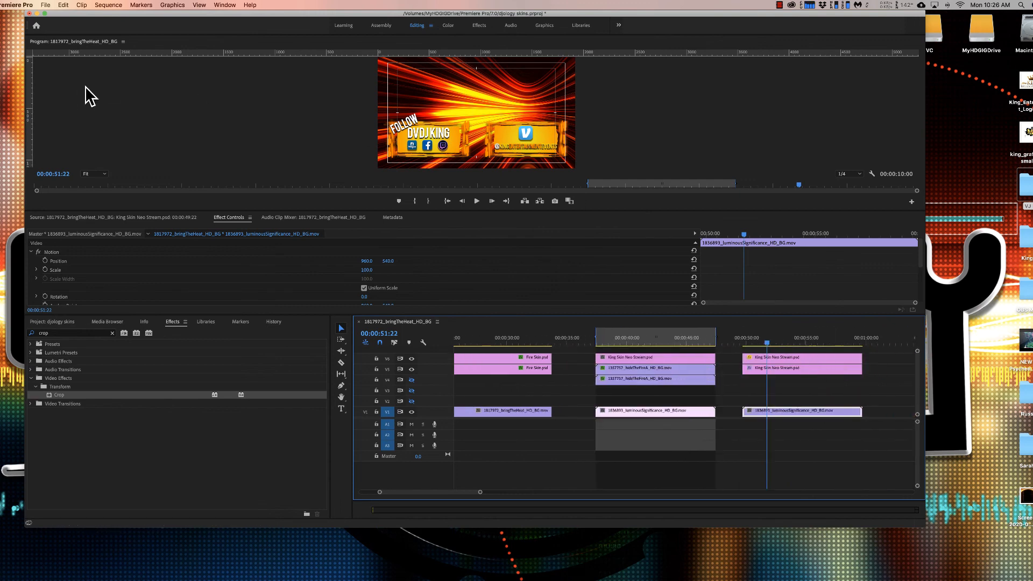
Step: Place the playhead at 00:00:45:16 in the fireball skin and open the media export settings
{"action": "left_click", "coordinate": [45, 5]}
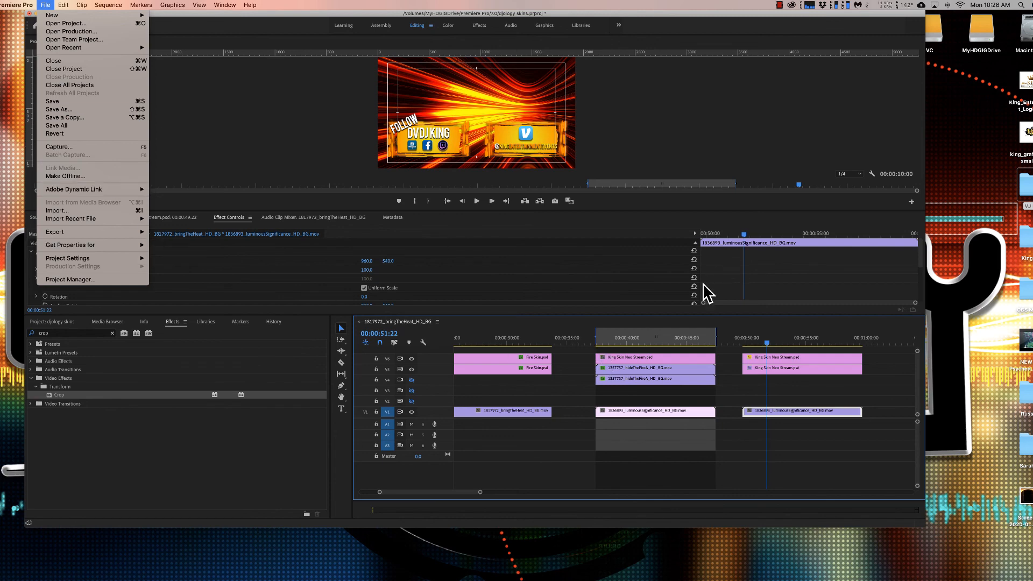
{"action": "left_click", "coordinate": [699, 345]}
{"action": "left_click", "coordinate": [694, 338]}
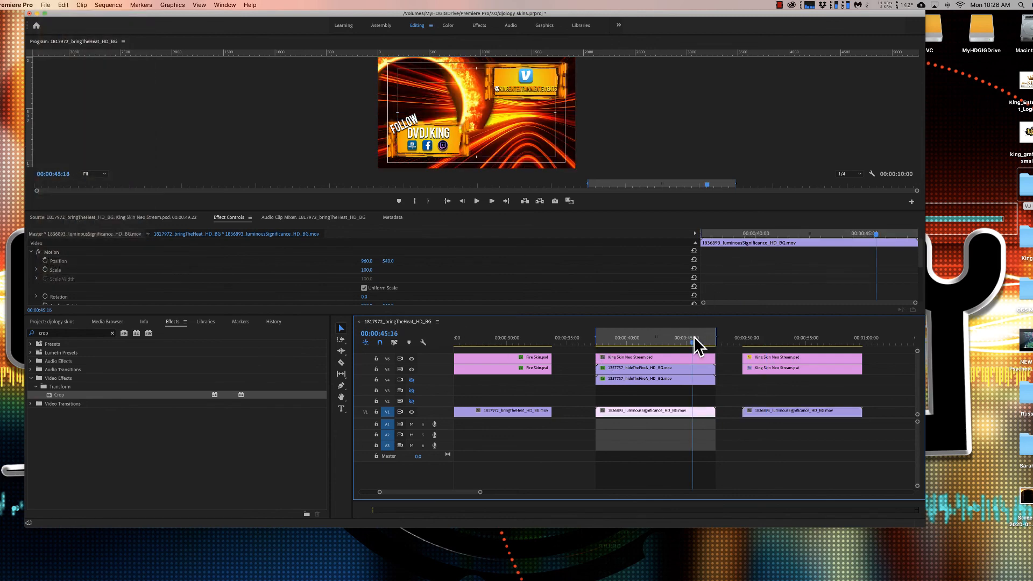
{"action": "left_click", "coordinate": [46, 5]}
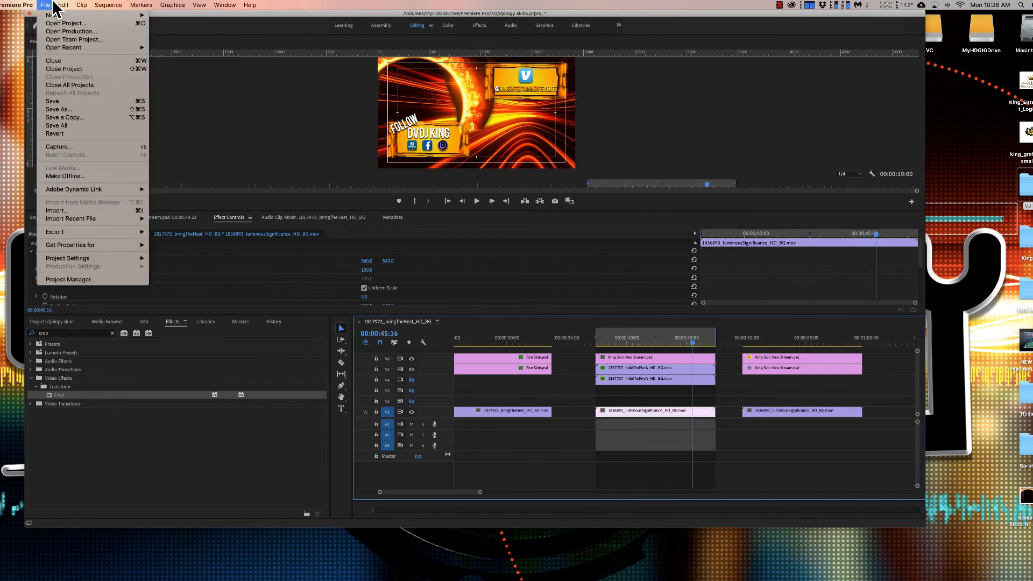
{"action": "mouse_move", "coordinate": [138, 232]}
{"action": "left_click", "coordinate": [172, 232]}
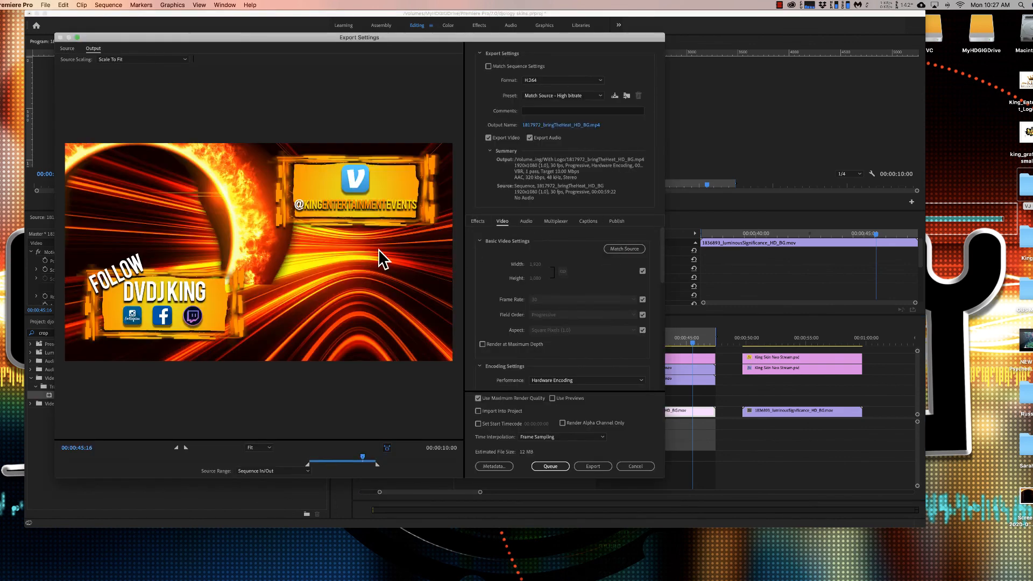
Step: Examine the available export formats, keep H.264, and cancel the export
{"action": "left_click", "coordinate": [598, 80]}
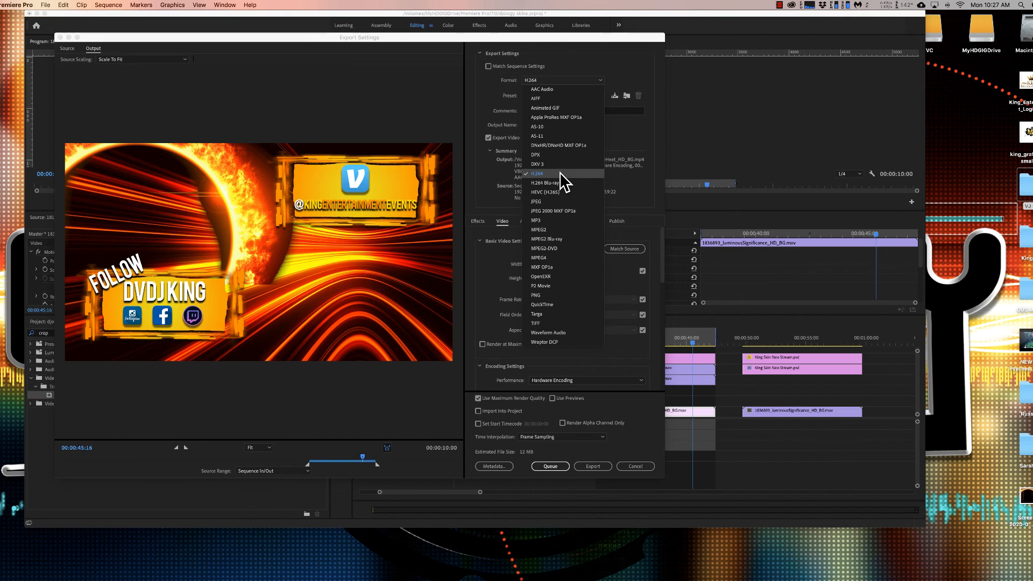
{"action": "left_click", "coordinate": [650, 138]}
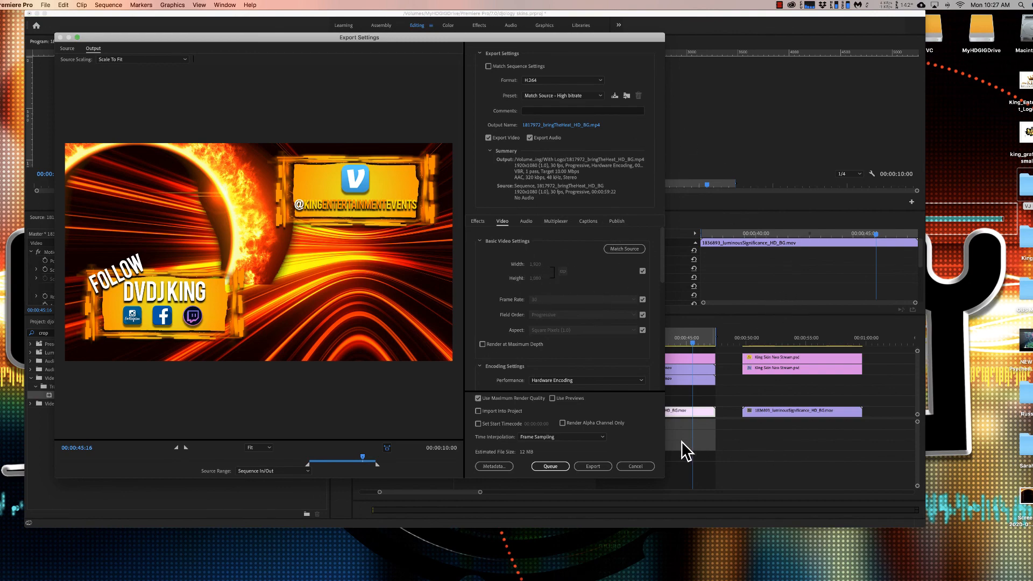
{"action": "left_click", "coordinate": [635, 465]}
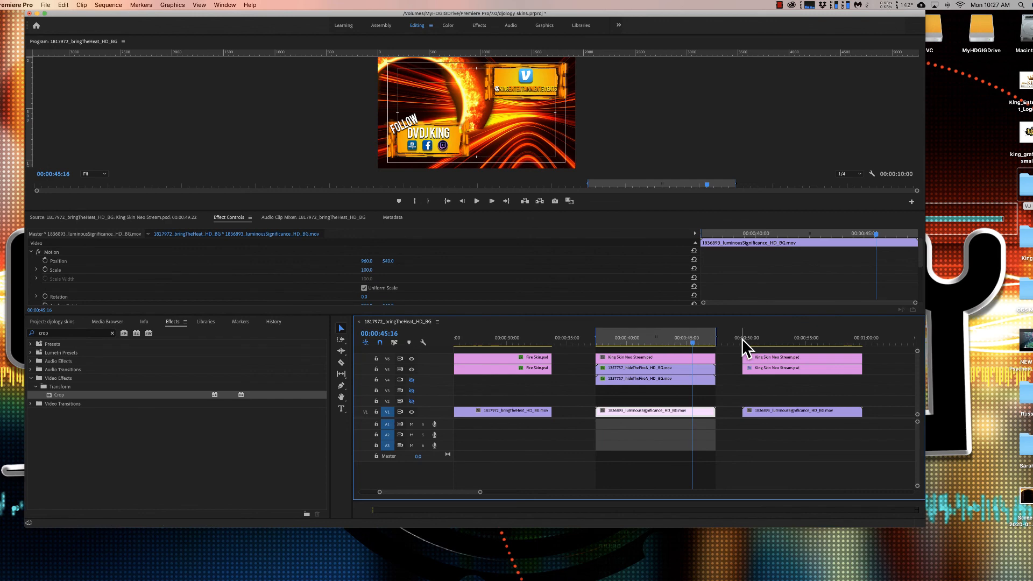